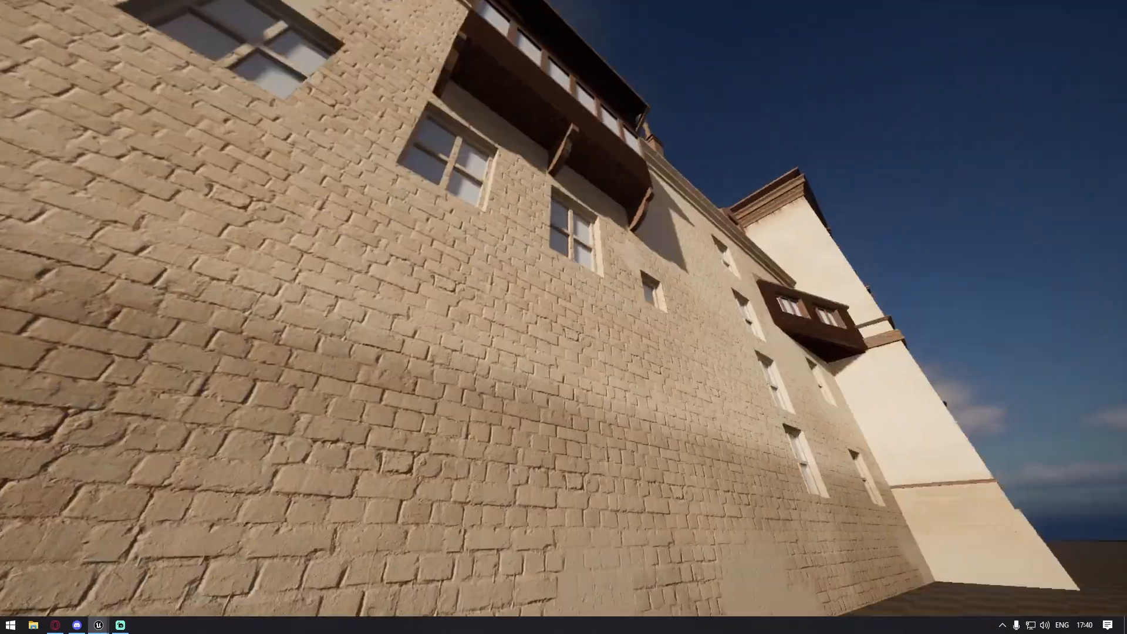
Walk along the castle's sunlit brick facade in the running game and examine its wall material up close and from farther away
key(w)
key(w)
key(w)
key(w)
key(w)
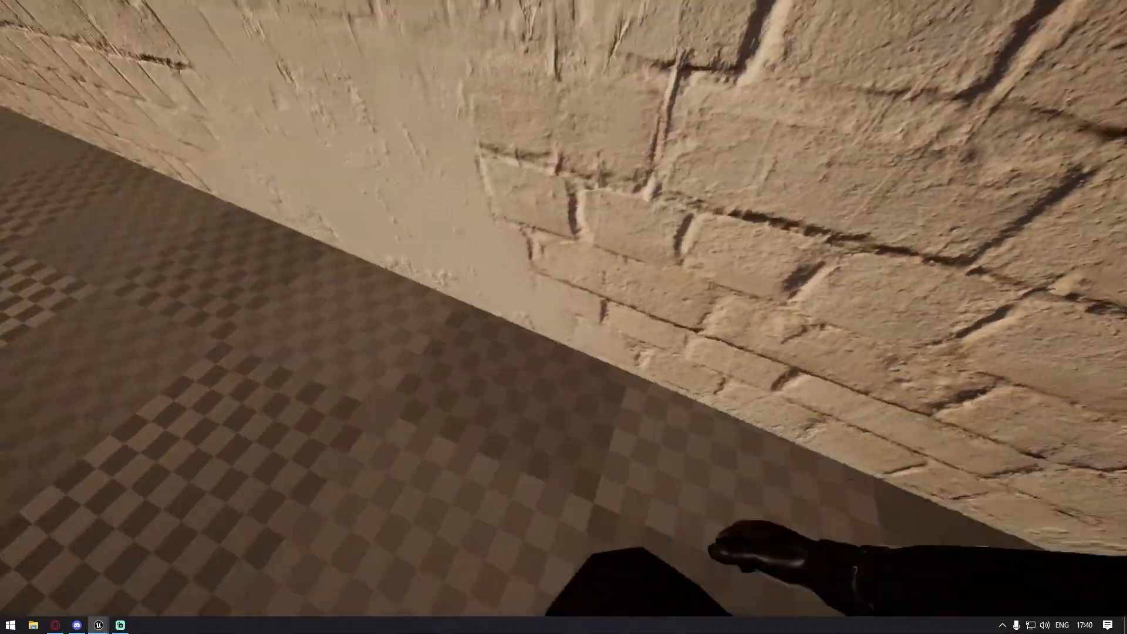
key(a)
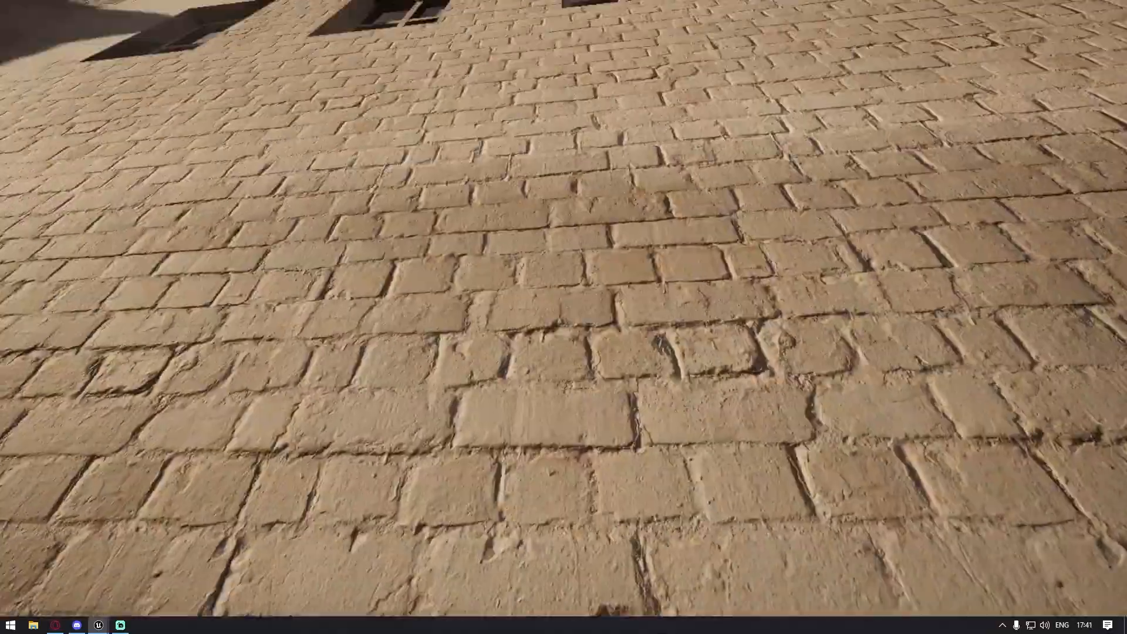
key(w)
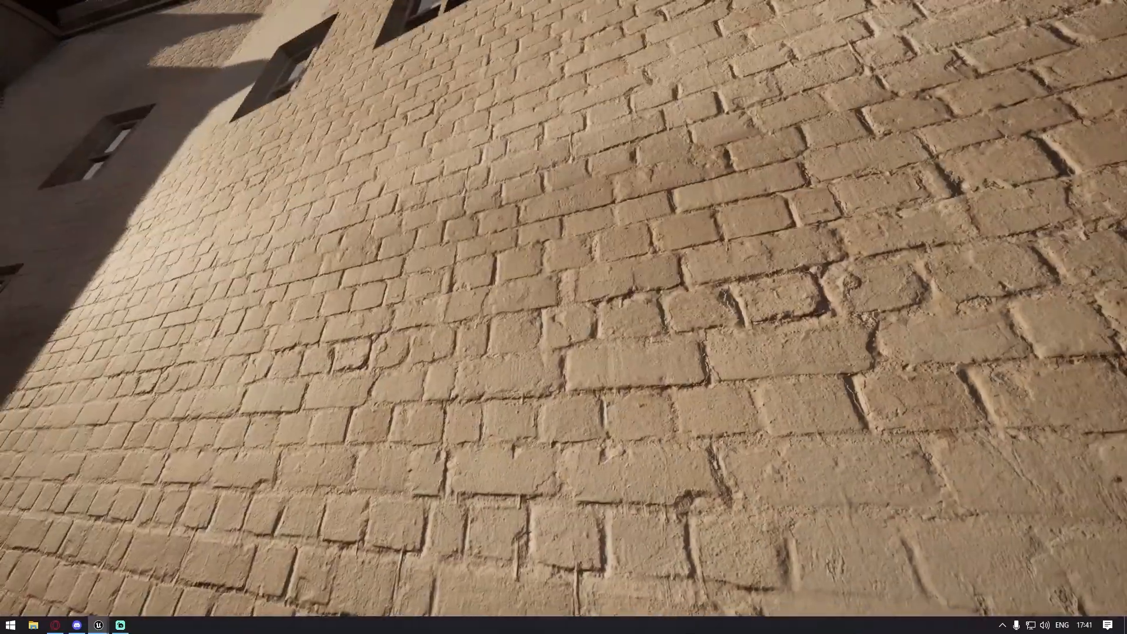
key(s)
key(d)
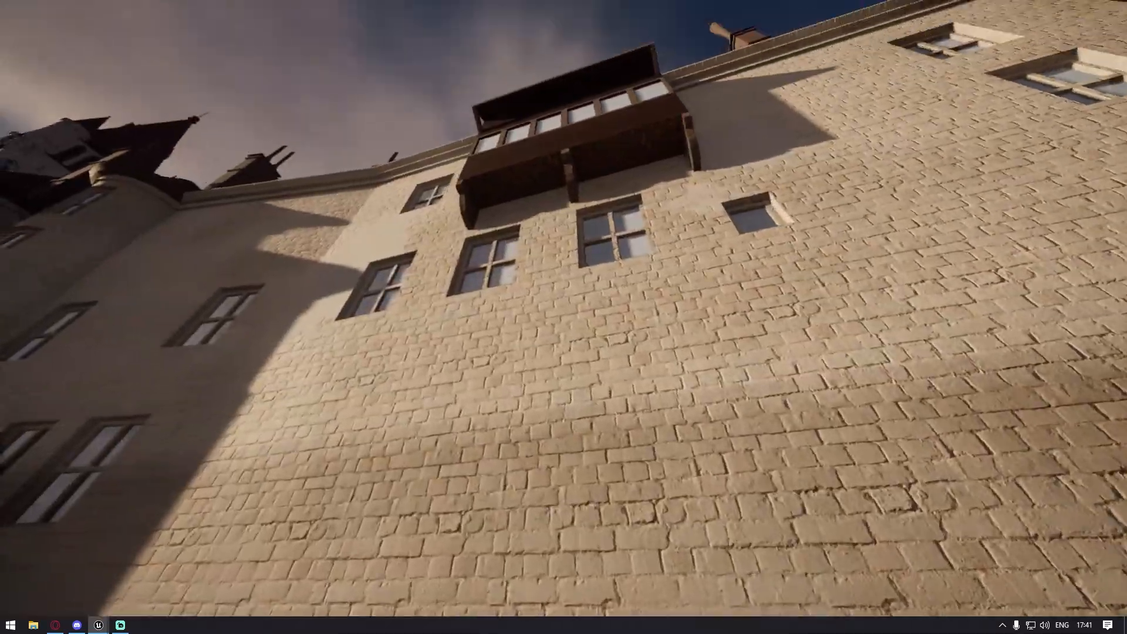
key(s)
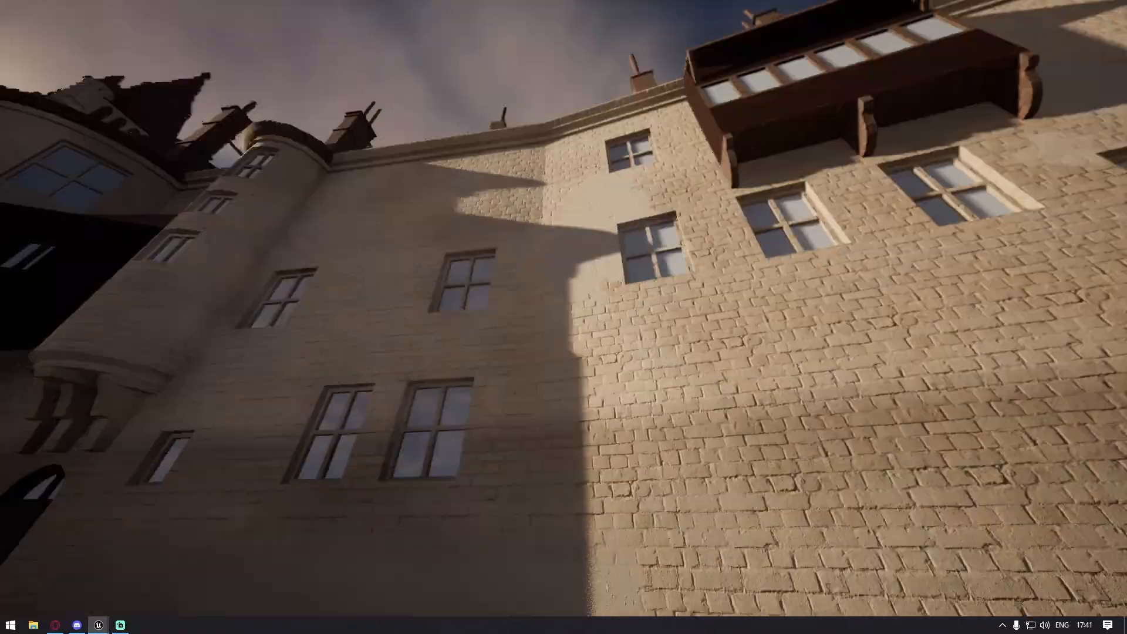
Walk past the arched door, the round tower and the timber gateway to examine the brick material in shade and sunlight
key(w)
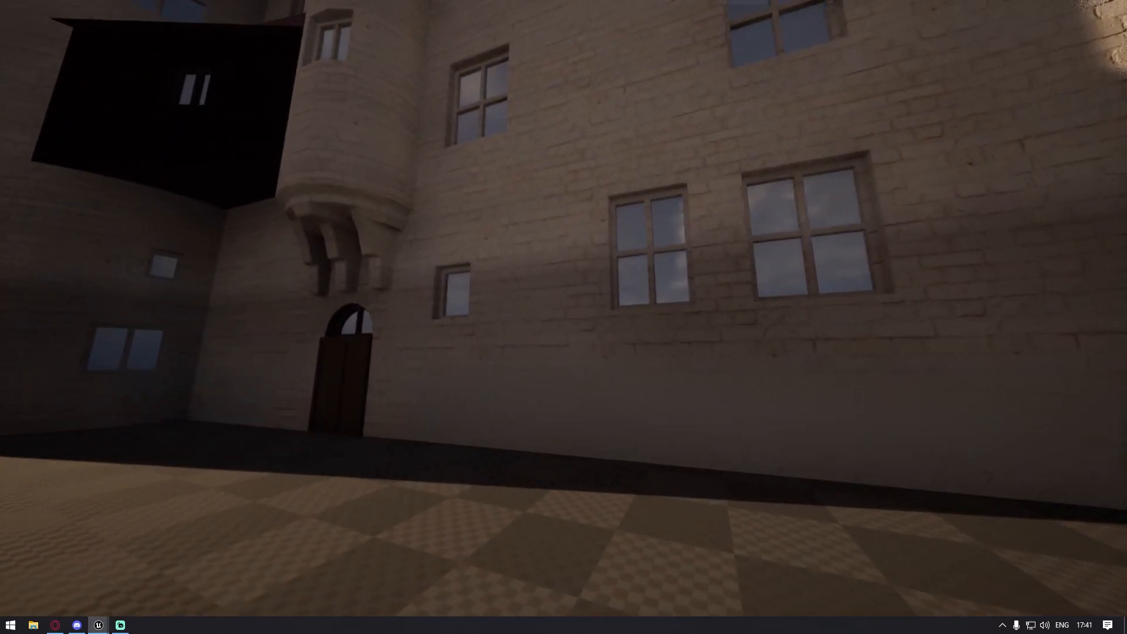
key(w)
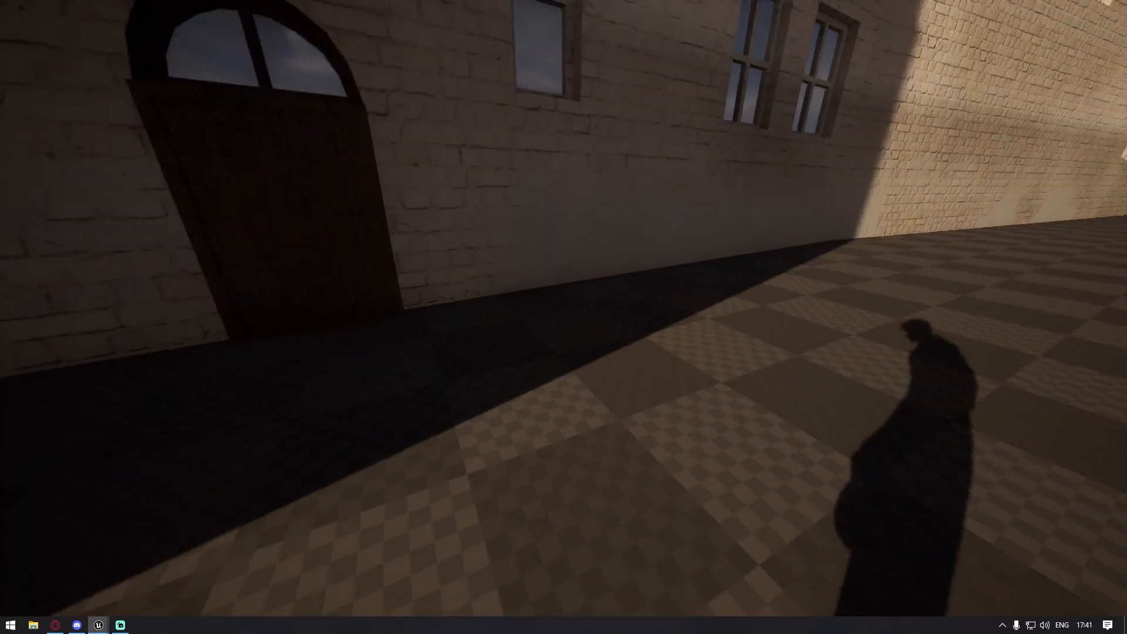
key(s)
key(s)
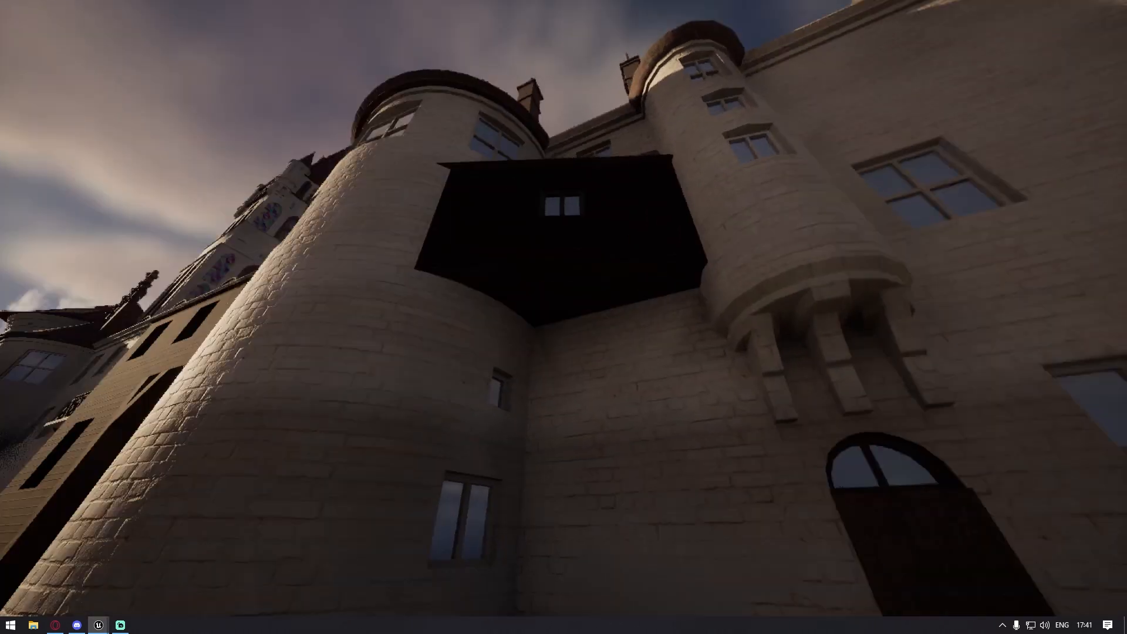
key(a)
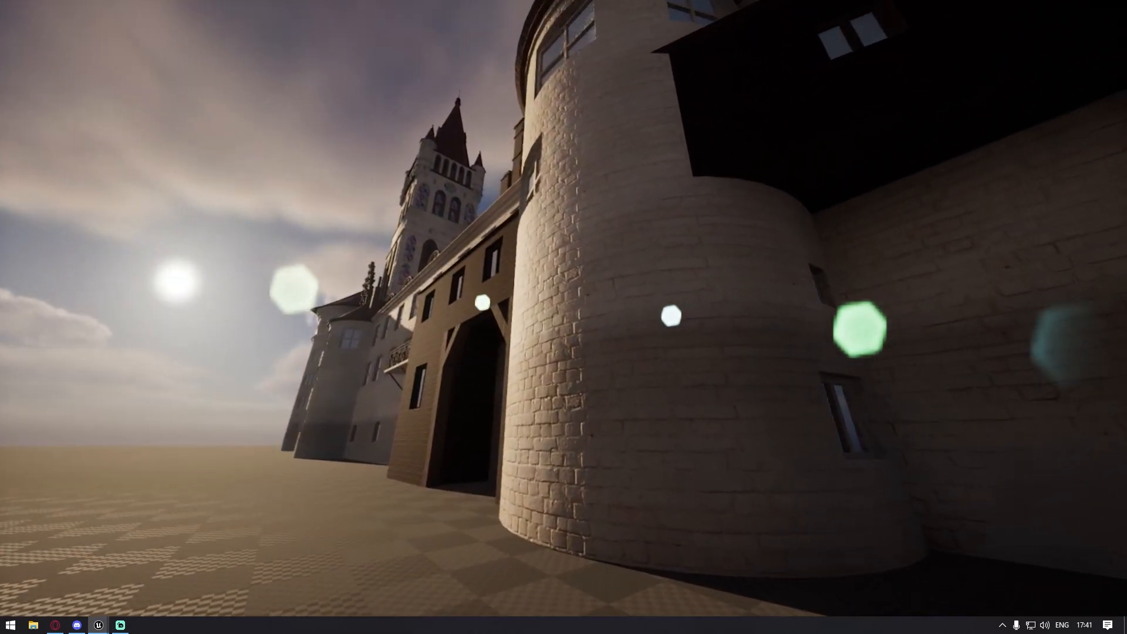
key(a)
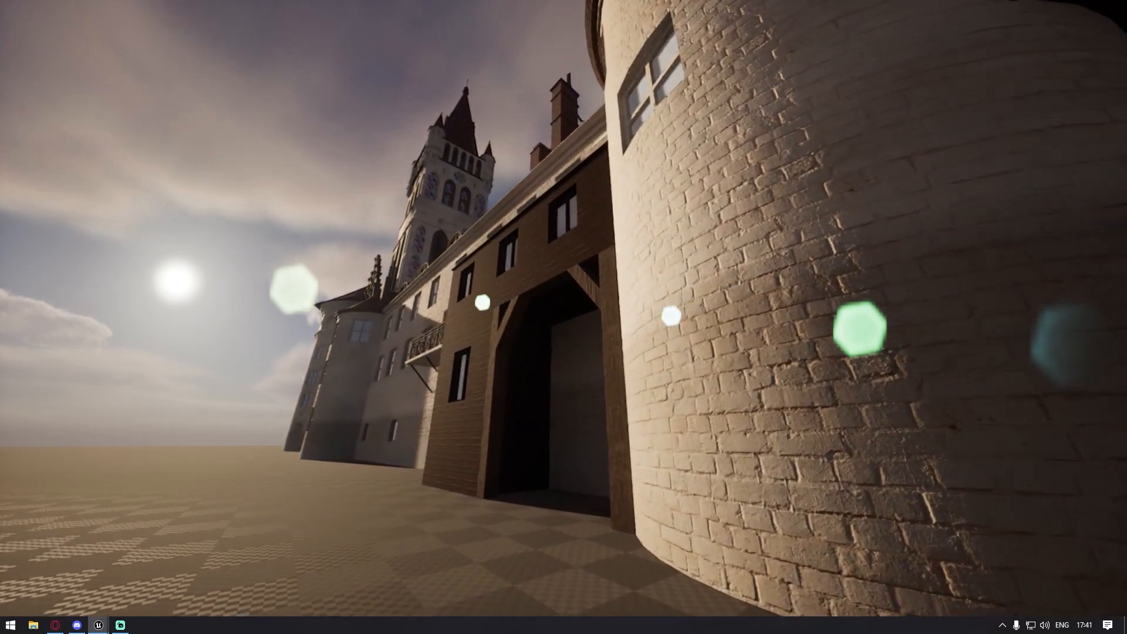
key(a)
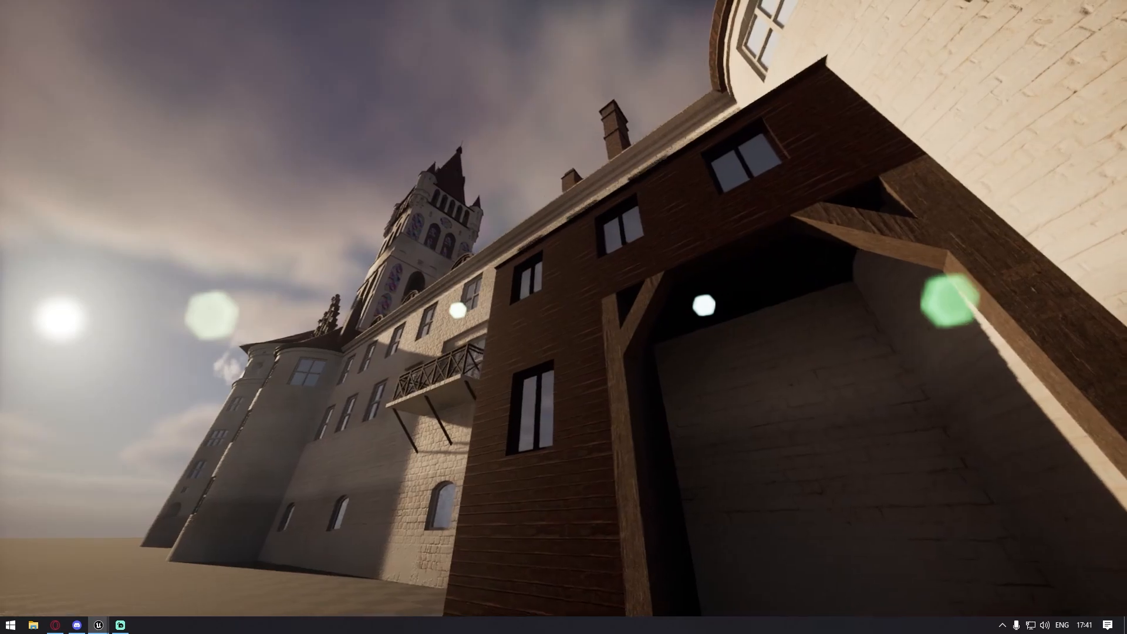
key(s)
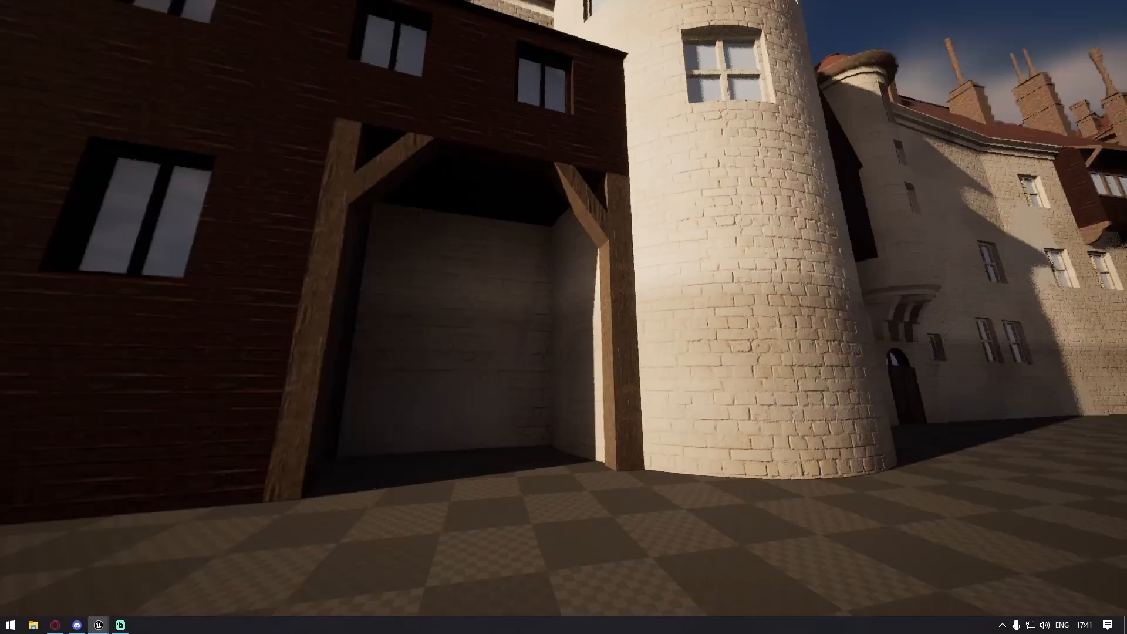
key(d)
key(w)
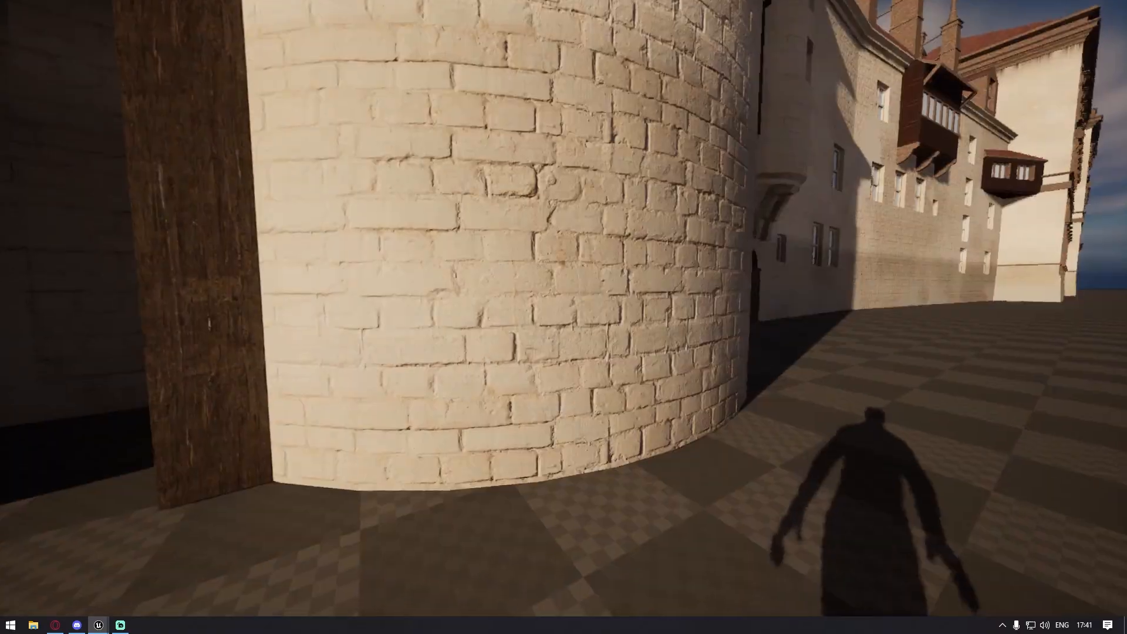
key(w)
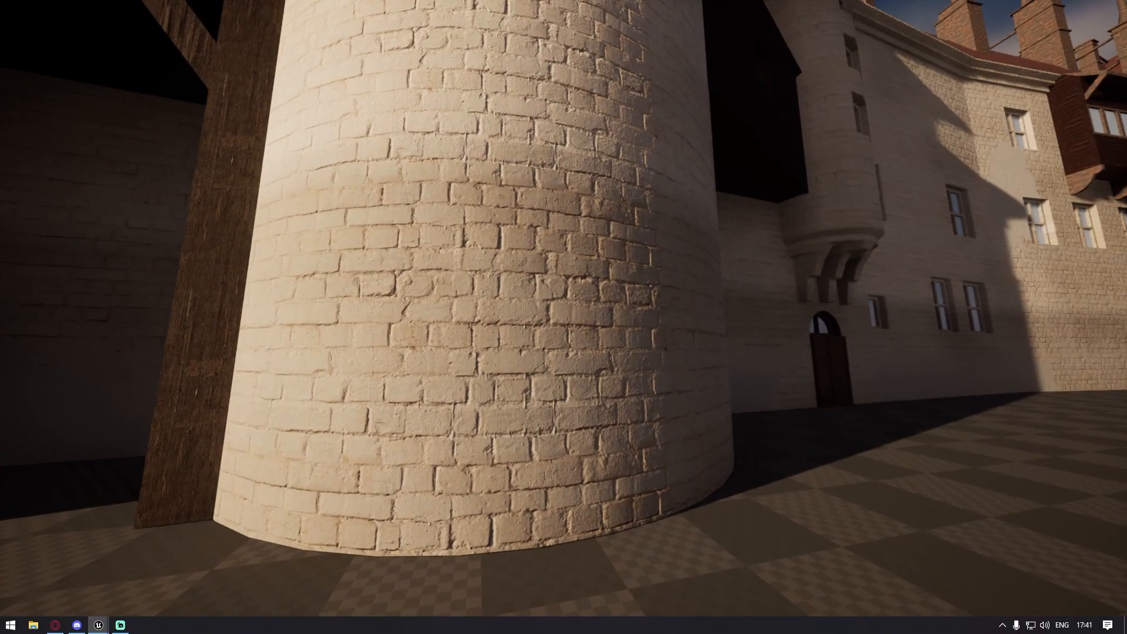
Leave the play session and bring up the CastleWall material graph in a maximized editor window
key(F11)
key(Escape)
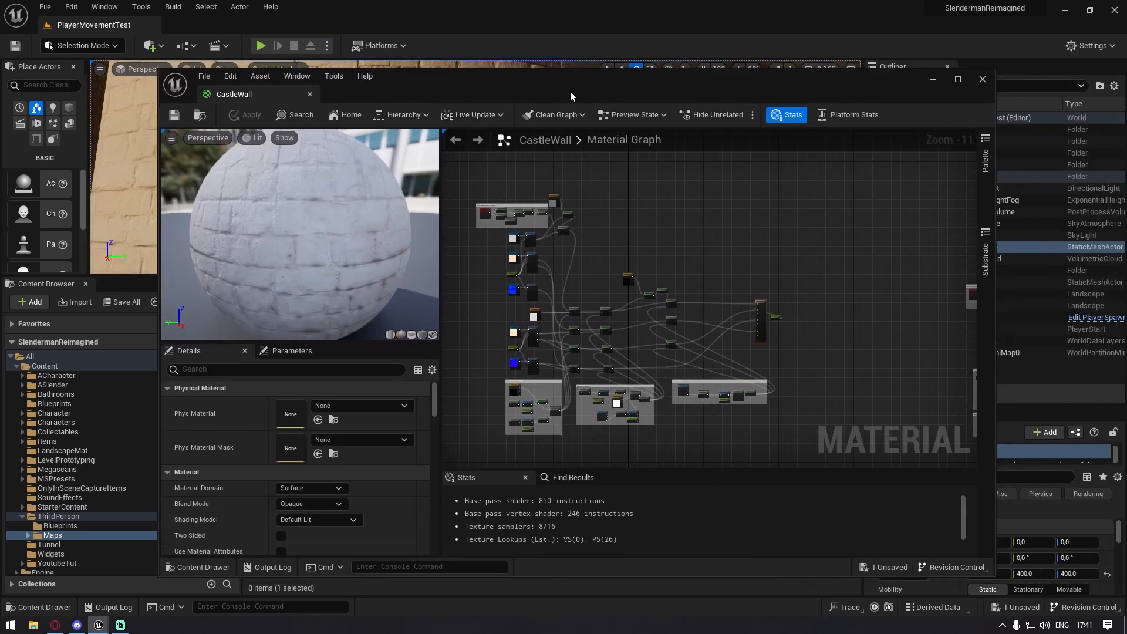
double_click(569, 91)
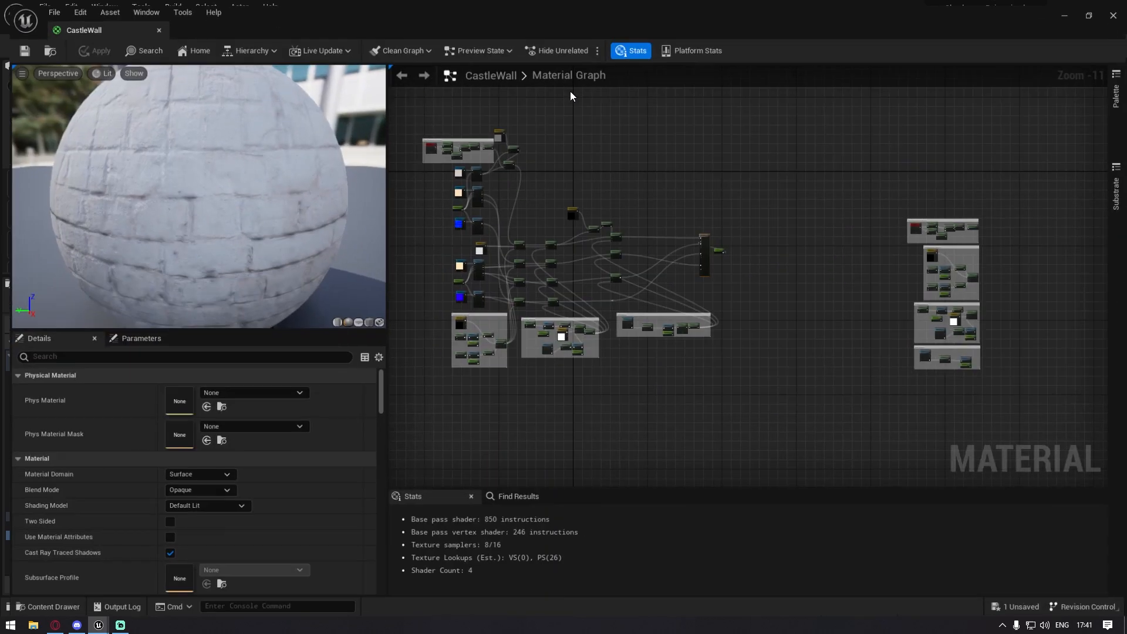
right_drag(646, 180, 742, 176)
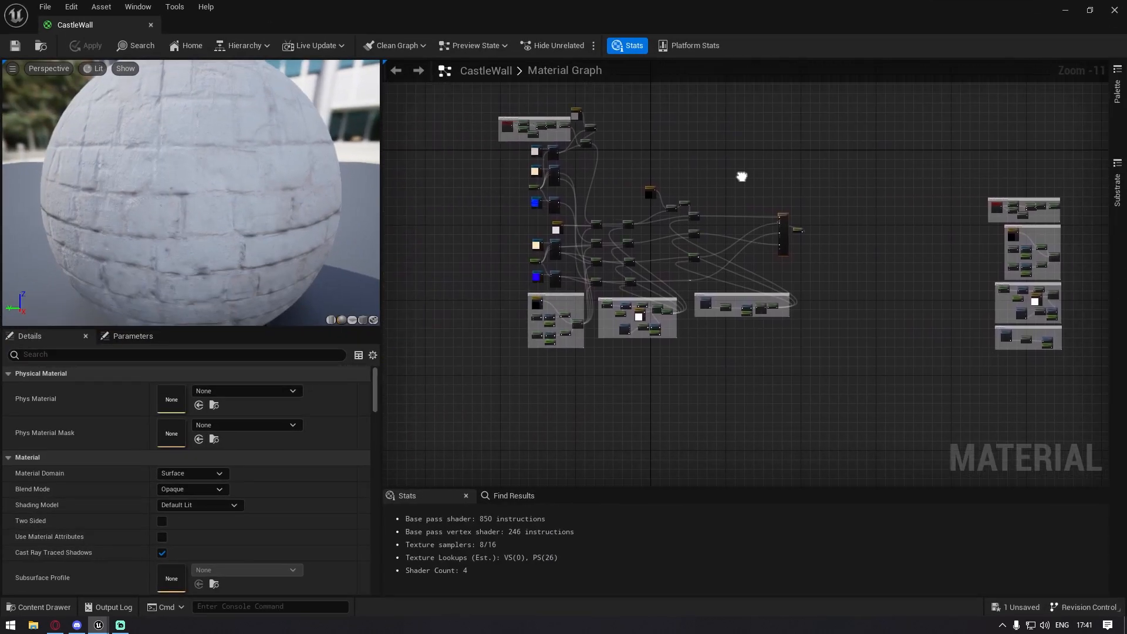
scroll(637, 205, up, 2)
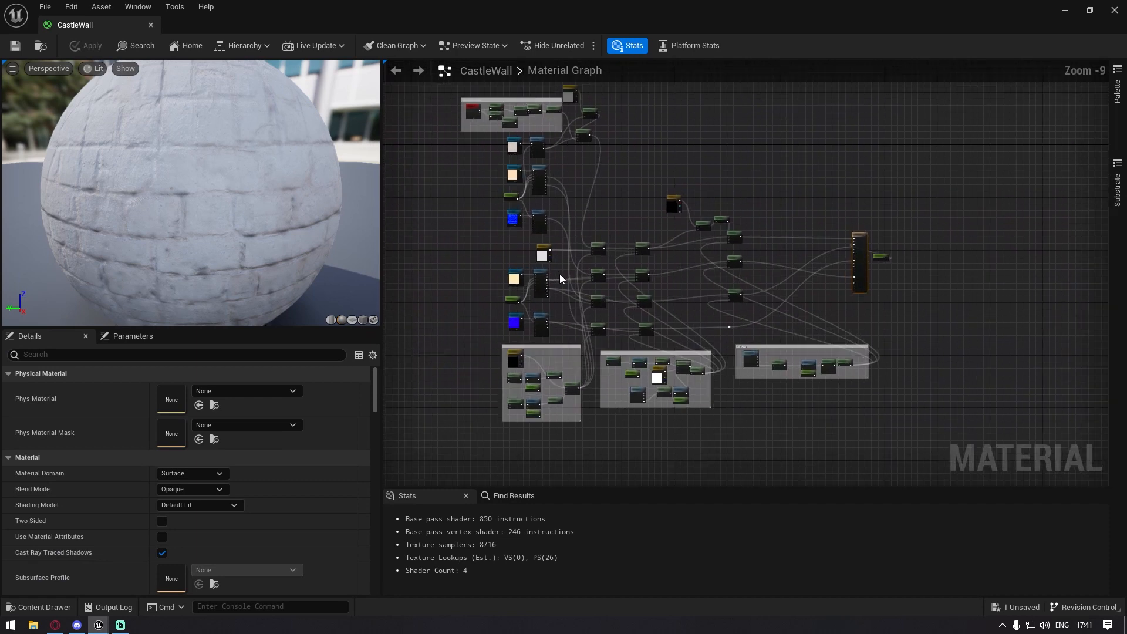
right_drag(449, 244, 512, 277)
scroll(512, 277, up, 1)
scroll(491, 259, up, 2)
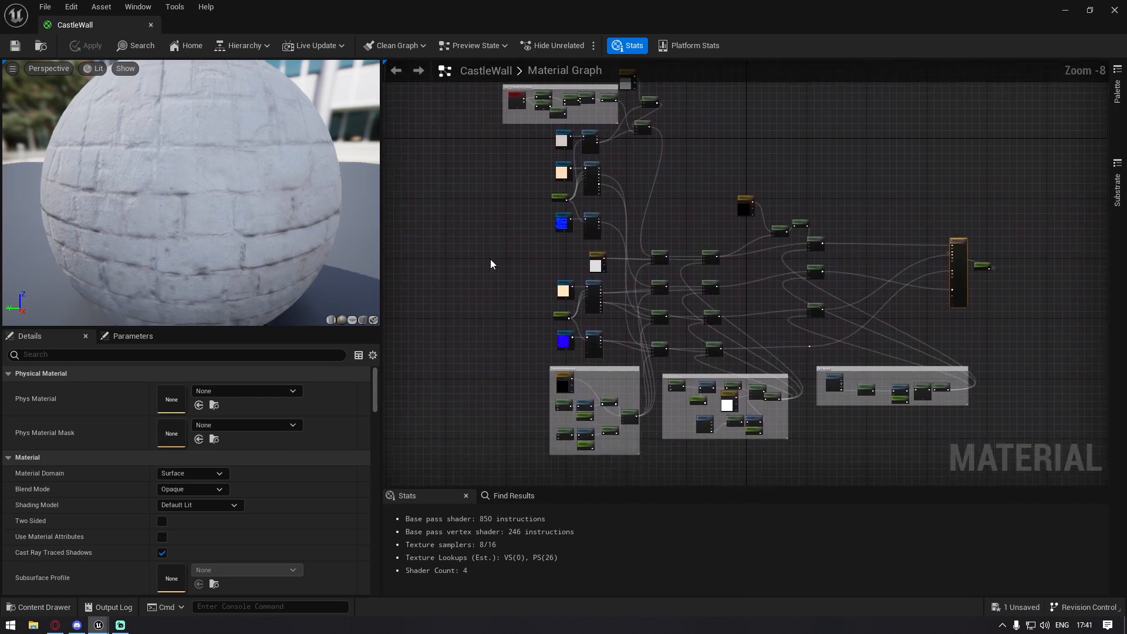
Examine the texture object and world-aligned texture nodes that feed the CastleWall material
drag(508, 216, 622, 359)
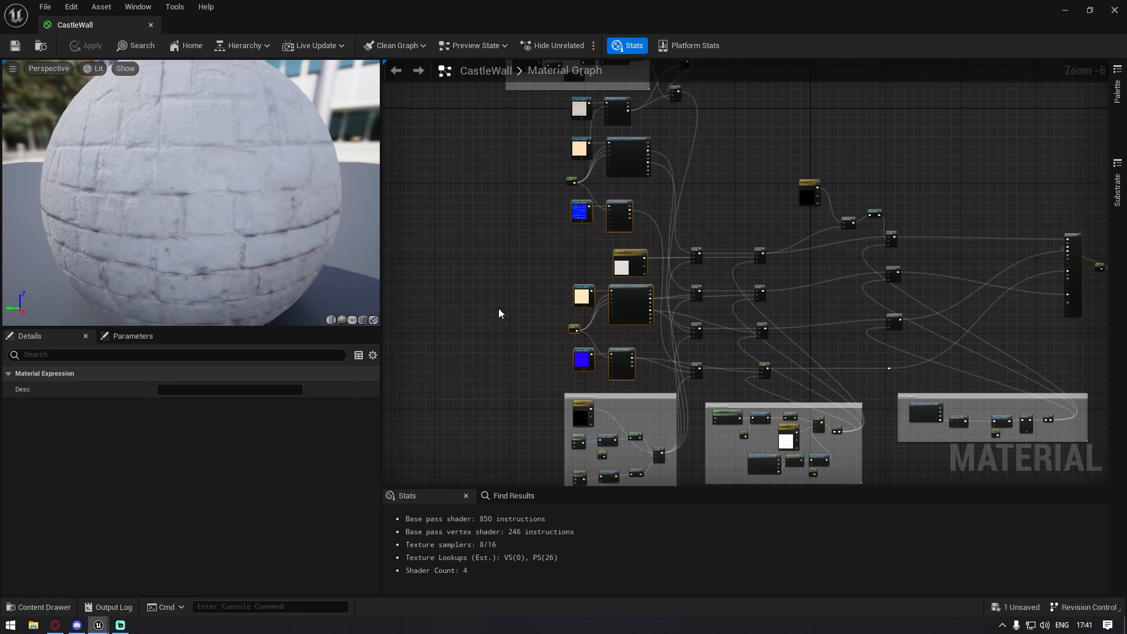
click(498, 306)
right_drag(499, 307, 484, 287)
drag(504, 247, 614, 351)
scroll(614, 351, up, 4)
right_drag(451, 287, 546, 320)
scroll(571, 363, up, 2)
right_drag(544, 119, 539, 246)
scroll(480, 143, down, 2)
drag(494, 108, 637, 376)
right_drag(516, 201, 493, 312)
Inspect the Param_3 color parameter and how it connects to the Lerp chain and neighbouring texture nodes
click(529, 252)
click(646, 232)
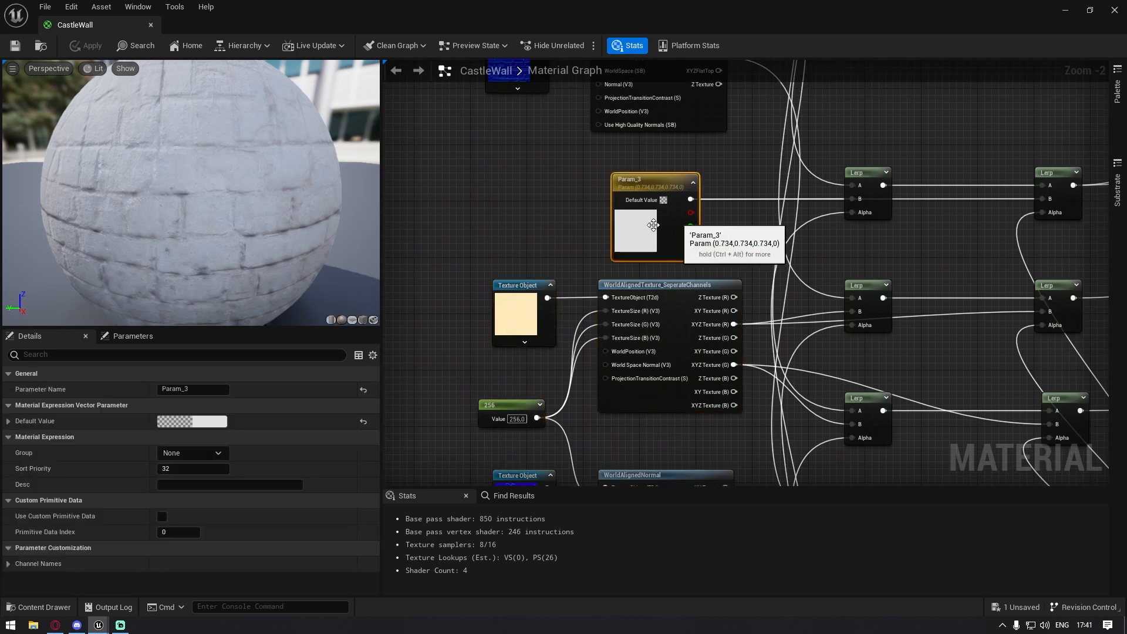
right_drag(605, 202, 582, 280)
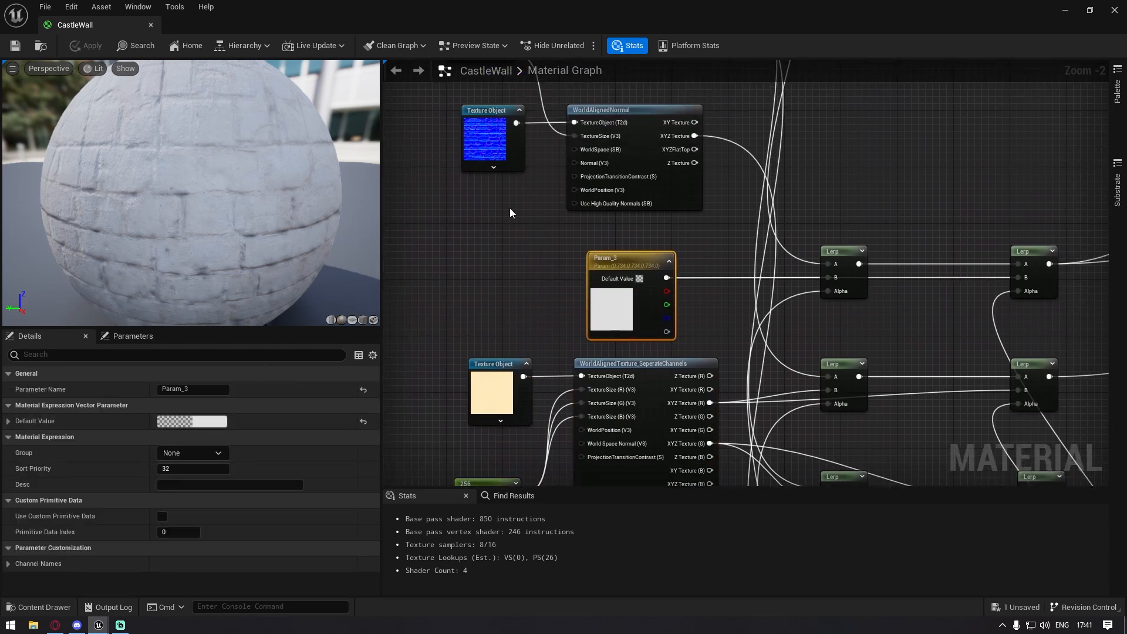
scroll(558, 255, down, 2)
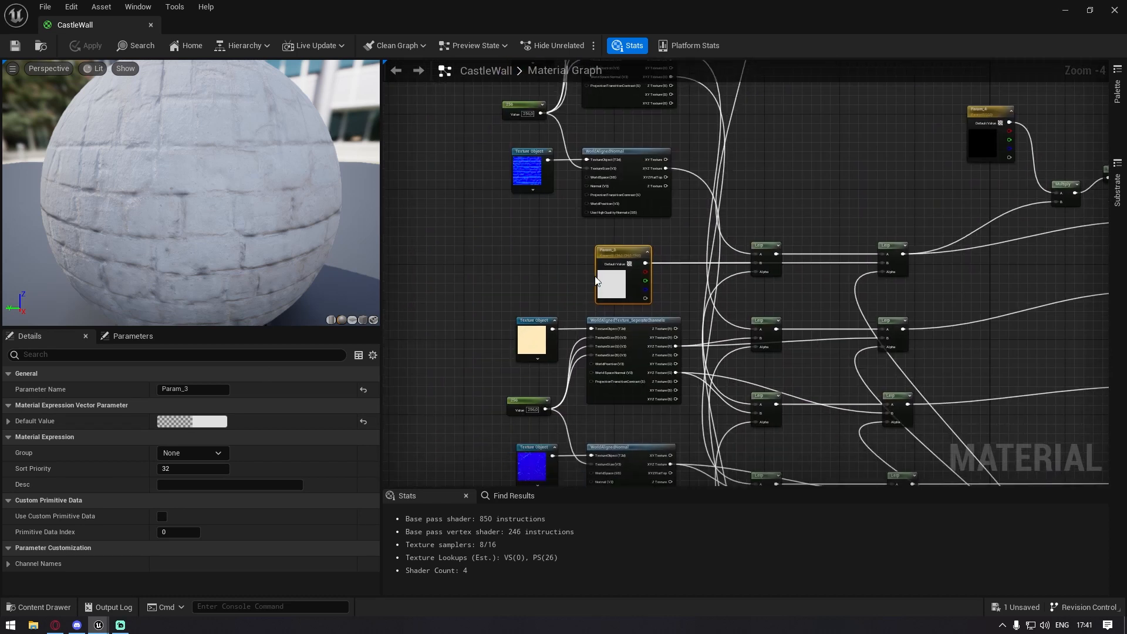
mouse_move(606, 271)
mouse_down()
mouse_move(488, 256)
mouse_move(556, 289)
mouse_move(572, 275)
mouse_move(613, 280)
mouse_up()
right_drag(519, 202, 523, 318)
scroll(530, 291, up, 3)
right_drag(531, 247, 460, 317)
right_drag(508, 248, 522, 273)
Uncover the level viewport to check the castle wall, and return to the mask groups in the maximized material graph
drag(555, 9, 690, 418)
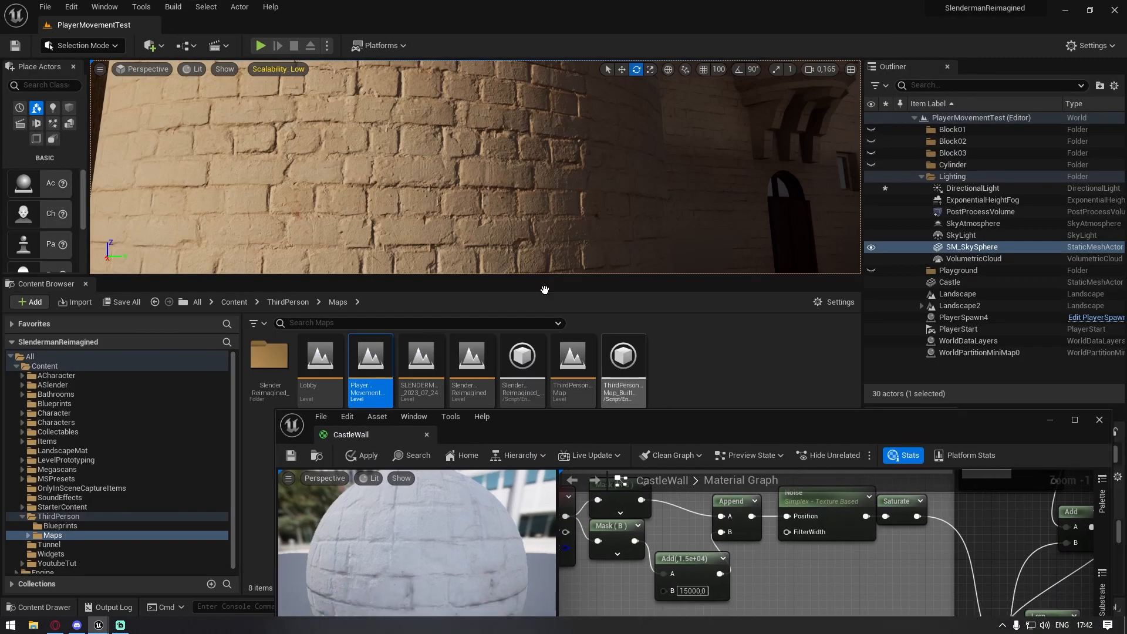
double_click(684, 429)
right_drag(492, 372, 522, 195)
scroll(731, 291, down, 6)
right_drag(834, 394, 643, 222)
drag(558, 148, 649, 414)
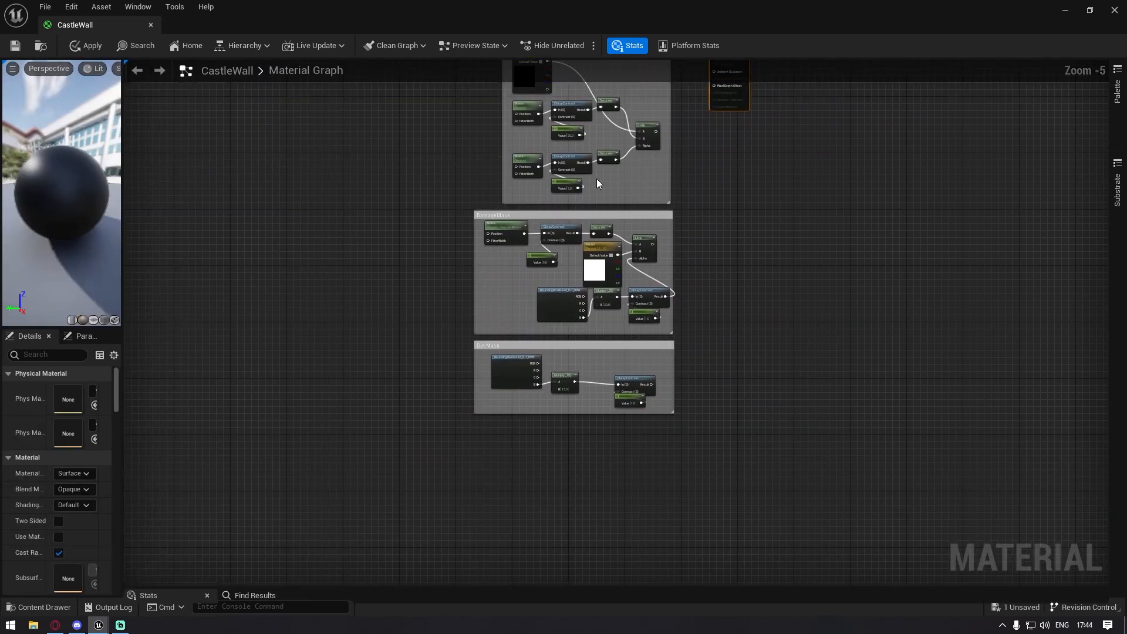
Examine the nodes of the Soft Varriation Mask, the Destruction mask and the mask groups below them
right_drag(597, 182, 480, 206)
scroll(464, 201, up, 5)
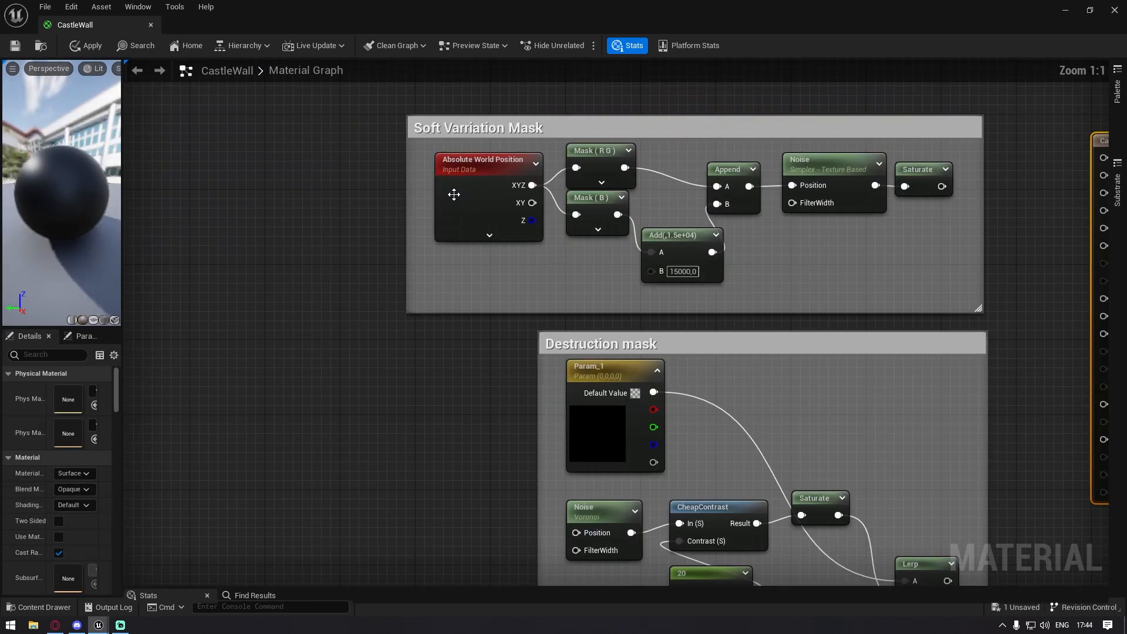
right_drag(838, 275, 779, 384)
right_drag(322, 235, 426, 154)
right_drag(478, 320, 388, 67)
right_drag(394, 551, 439, 68)
right_drag(421, 369, 474, 579)
scroll(421, 157, down, 3)
right_drag(470, 234, 457, 410)
right_drag(415, 211, 429, 369)
scroll(477, 264, up, 3)
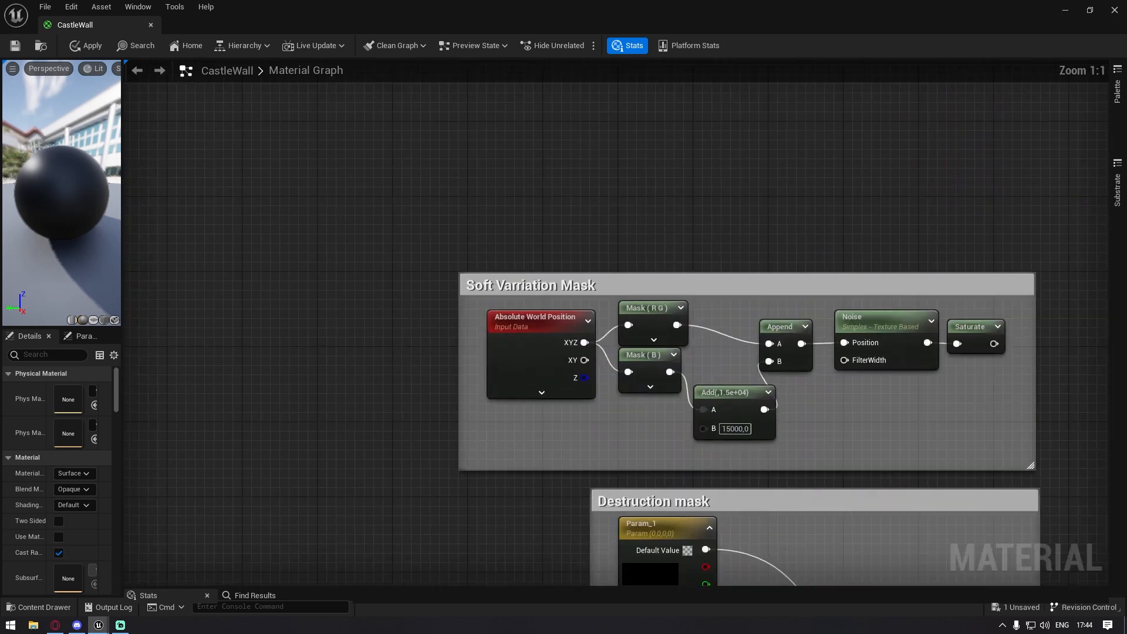
right_drag(586, 225, 521, 165)
right_drag(570, 477, 541, 167)
right_drag(545, 380, 429, 218)
right_drag(427, 526, 522, 153)
scroll(410, 252, down, 2)
right_drag(376, 287, 385, 577)
right_drag(376, 252, 393, 494)
right_drag(390, 285, 400, 534)
scroll(423, 402, up, 2)
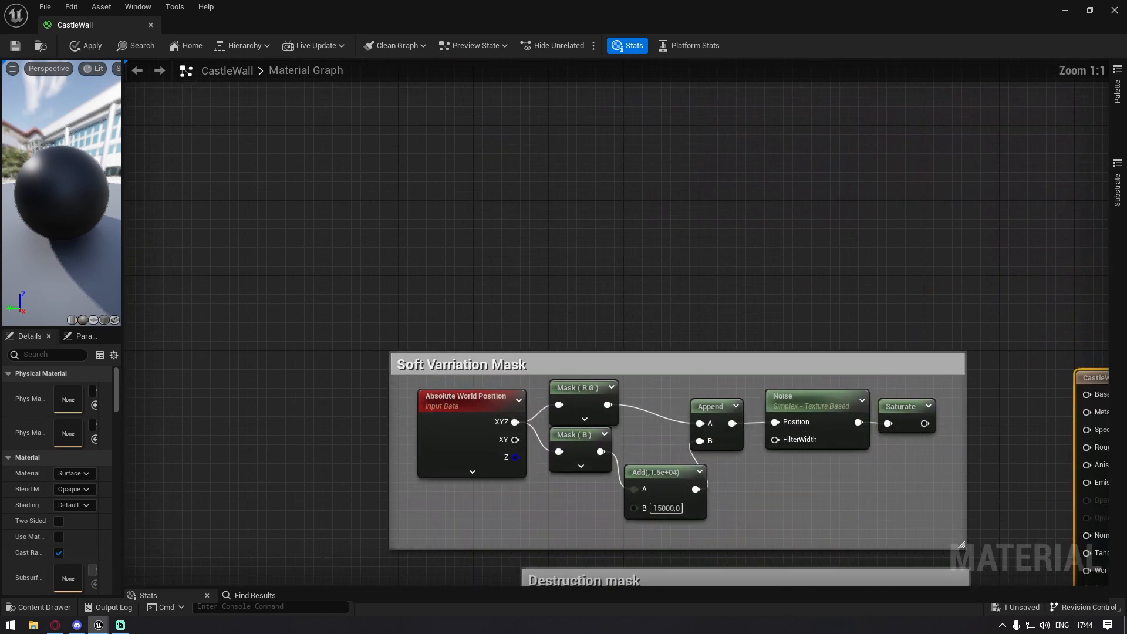
Select the whole Soft Varriation Mask group and connect its Saturate output to the material's Base Color
right_drag(412, 349, 413, 266)
drag(342, 212, 553, 294)
right_drag(542, 260, 510, 198)
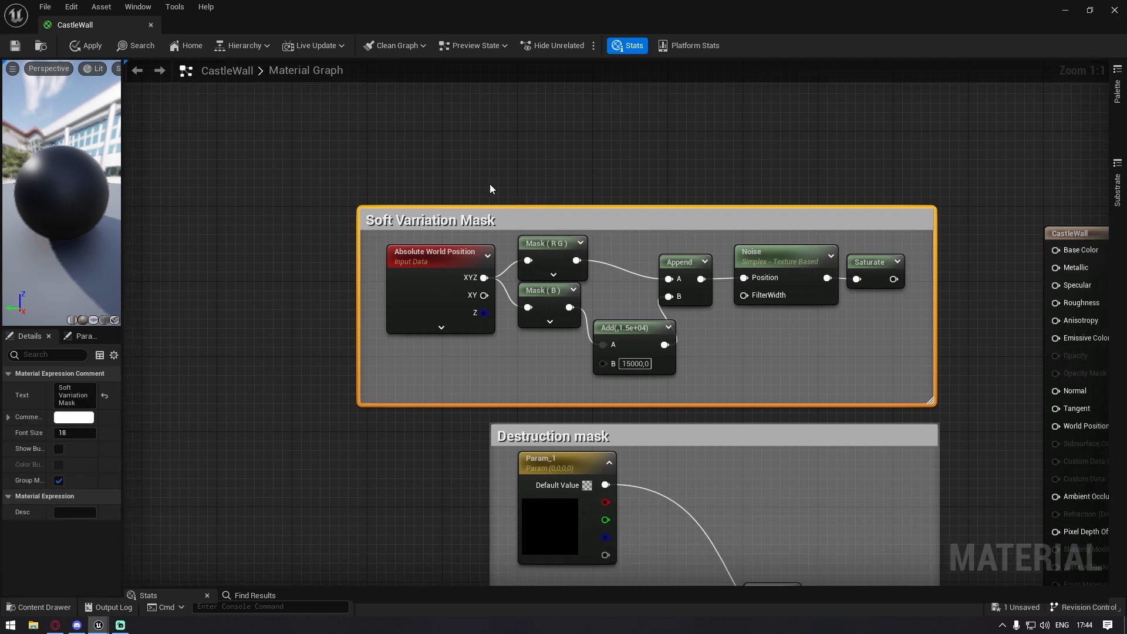
click(479, 175)
drag(304, 139, 957, 413)
right_drag(957, 413, 739, 374)
right_drag(573, 301, 623, 298)
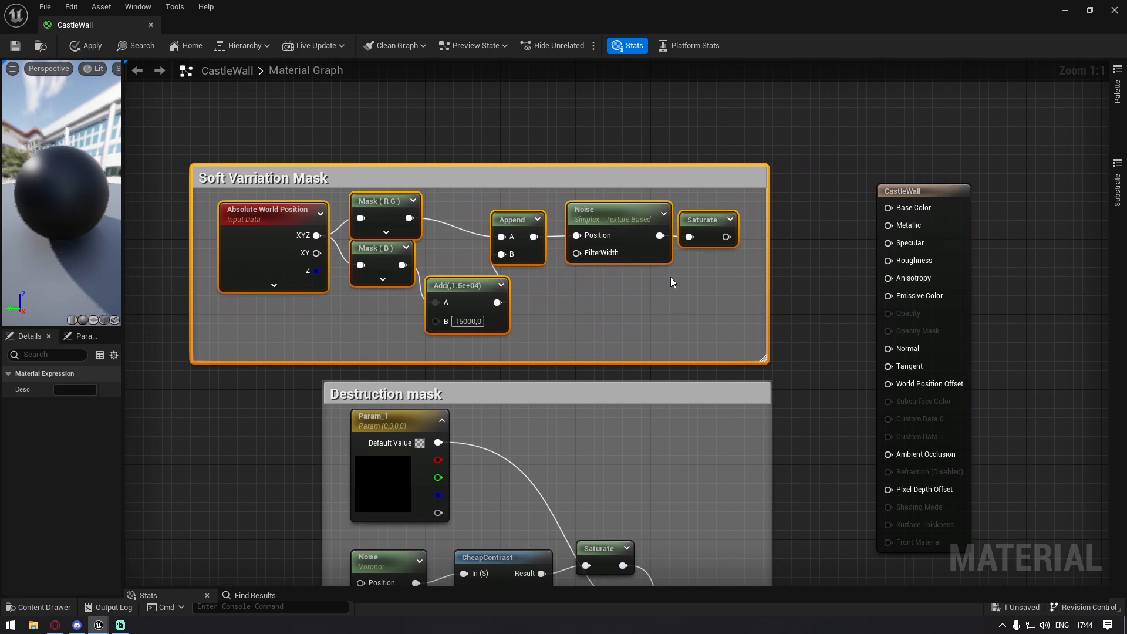
drag(724, 240, 888, 208)
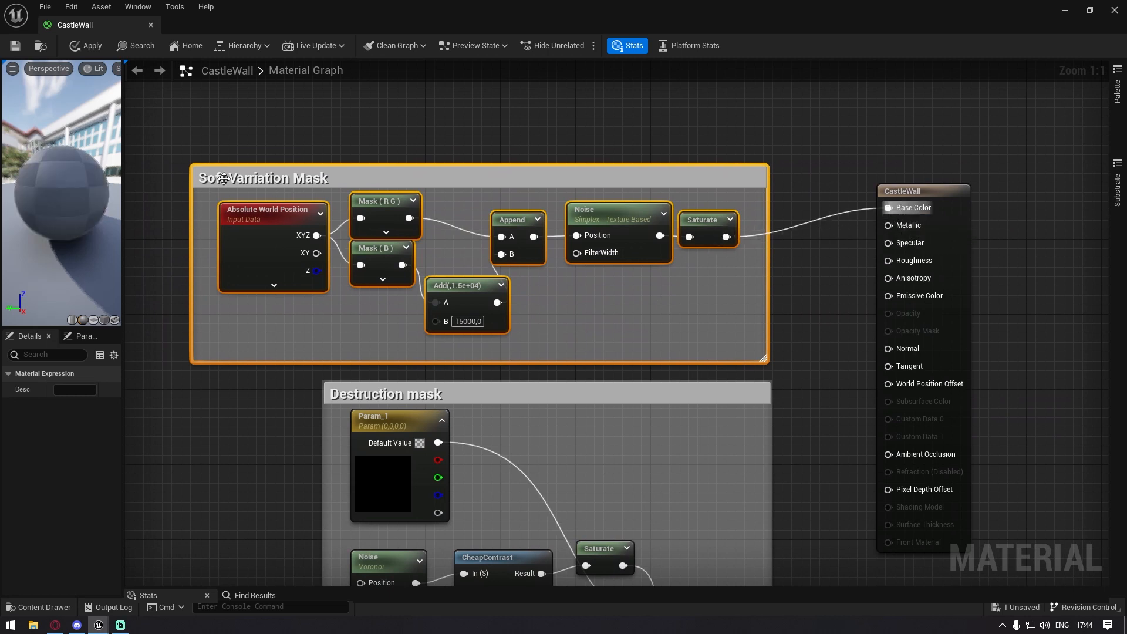
Apply the CastleWall material and move its restored editor window out of the way of the level viewport
right_drag(243, 158, 380, 131)
double_click(364, 6)
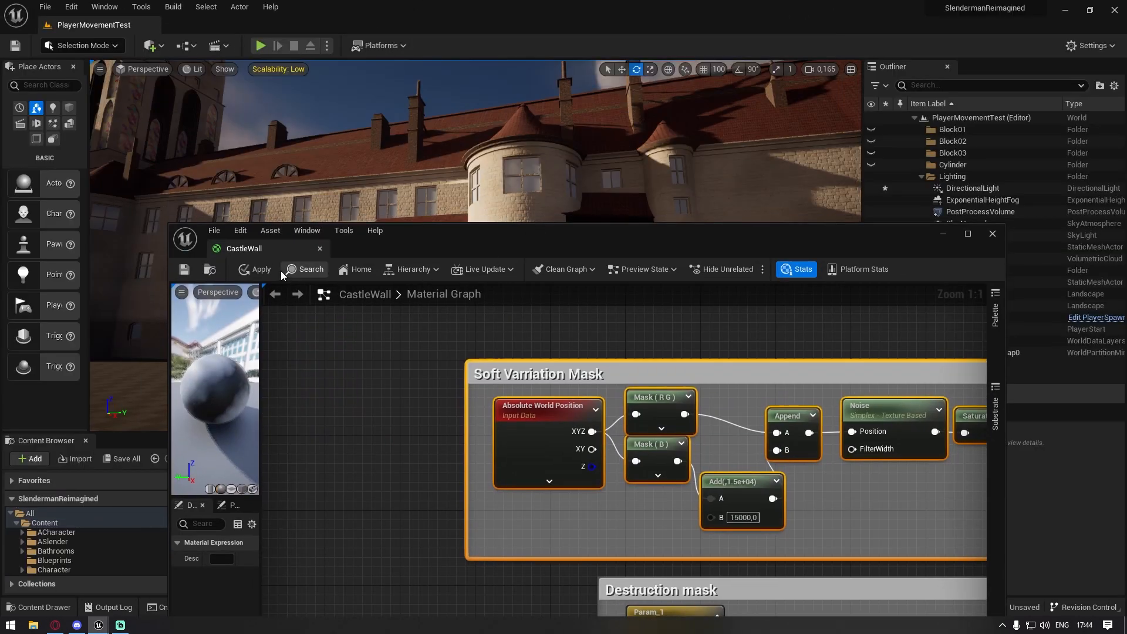
drag(509, 242, 507, 407)
Examine the soft variation mask on the castle facade from several distances in the viewport, and return to the material editor window
right_drag(475, 229, 537, 234)
key(w)
key(w)
key(w)
key(s)
key(w)
key(s)
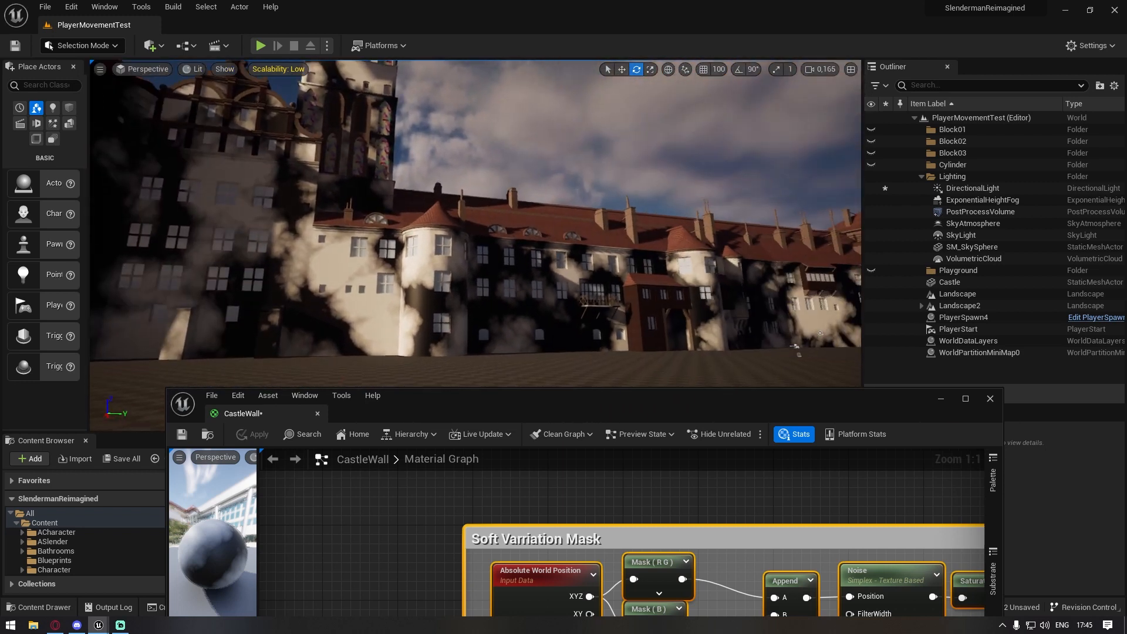
key(w)
right_drag(502, 269, 481, 259)
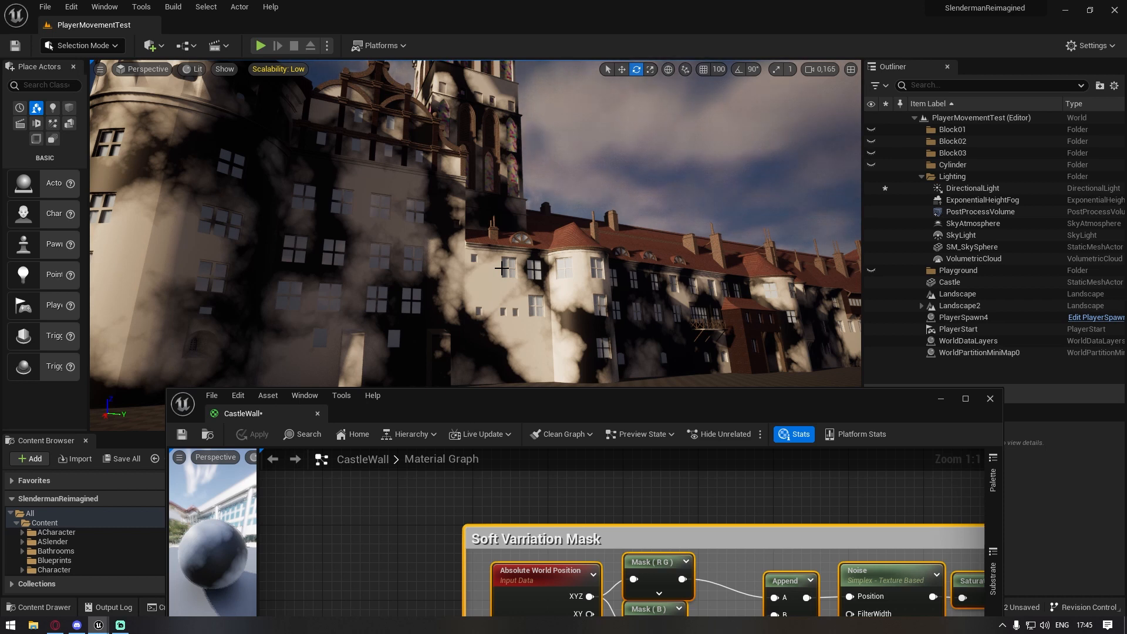
right_drag(448, 251, 481, 308)
drag(548, 400, 577, 219)
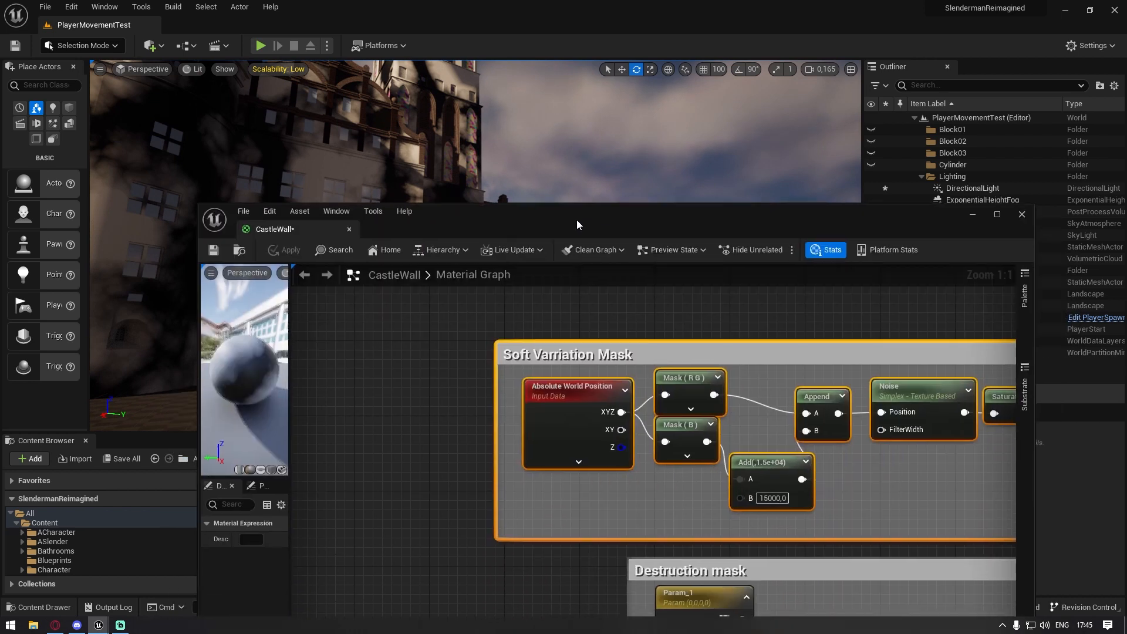
Maximize the material editor and connect the Destruction mask's Lerp output to the Base Color of the CastleWall node
double_click(577, 219)
drag(469, 26, 477, 368)
double_click(575, 357)
right_drag(544, 301, 344, 280)
right_drag(642, 302, 566, 240)
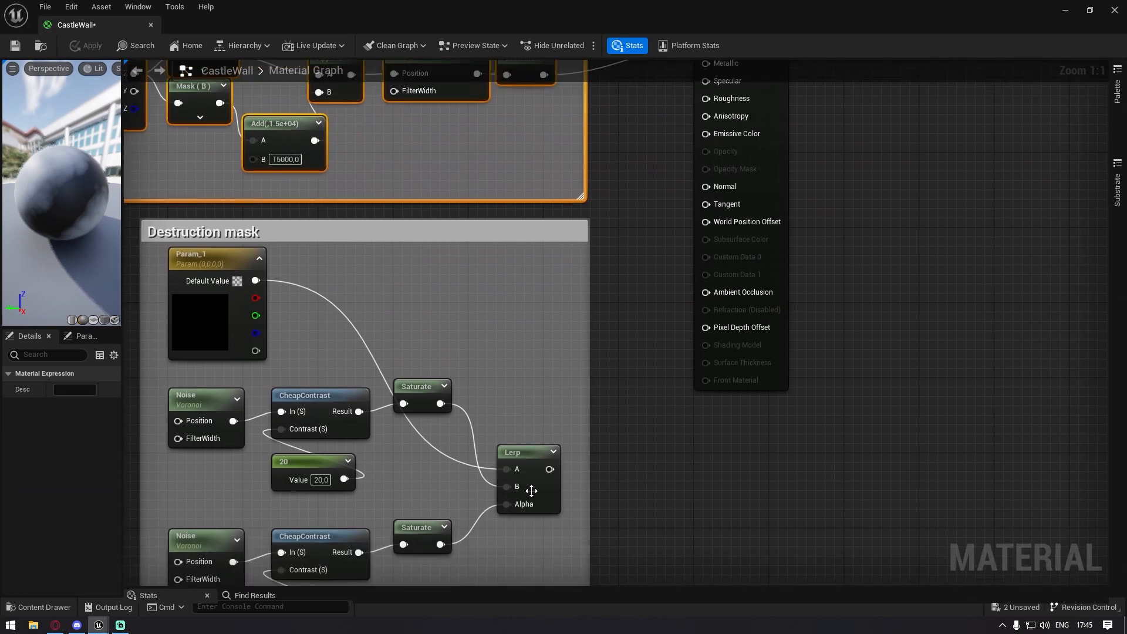
drag(548, 470, 705, 161)
scroll(458, 172, down, 2)
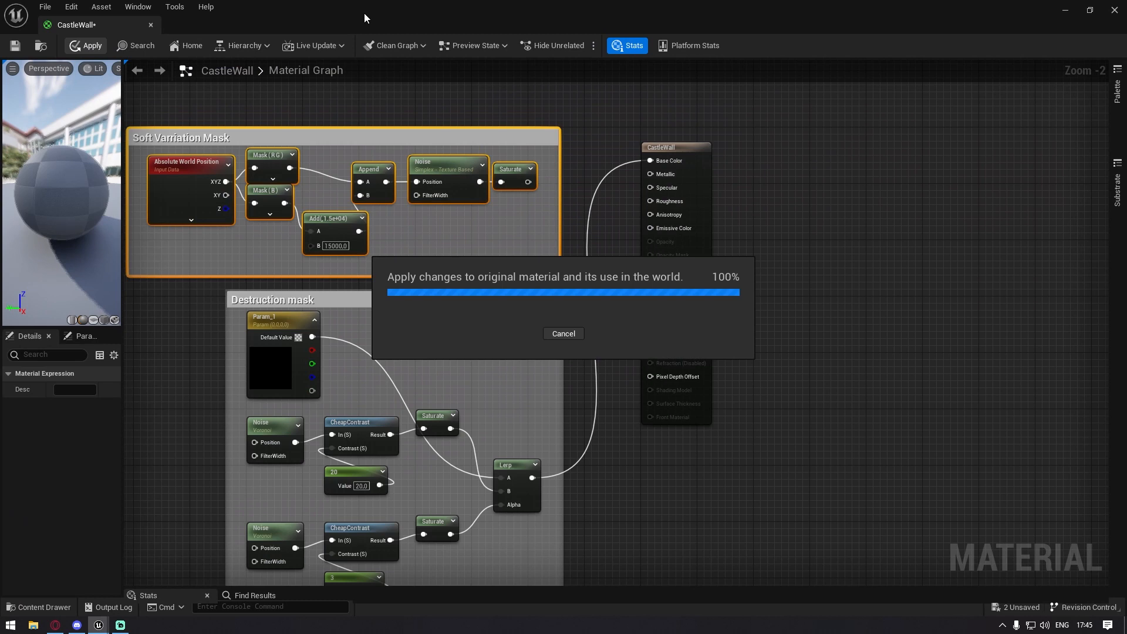
Apply the CastleWall material, move its editor clear of the level viewport and make the viewport fullscreen
drag(359, 17, 440, 431)
key(d)
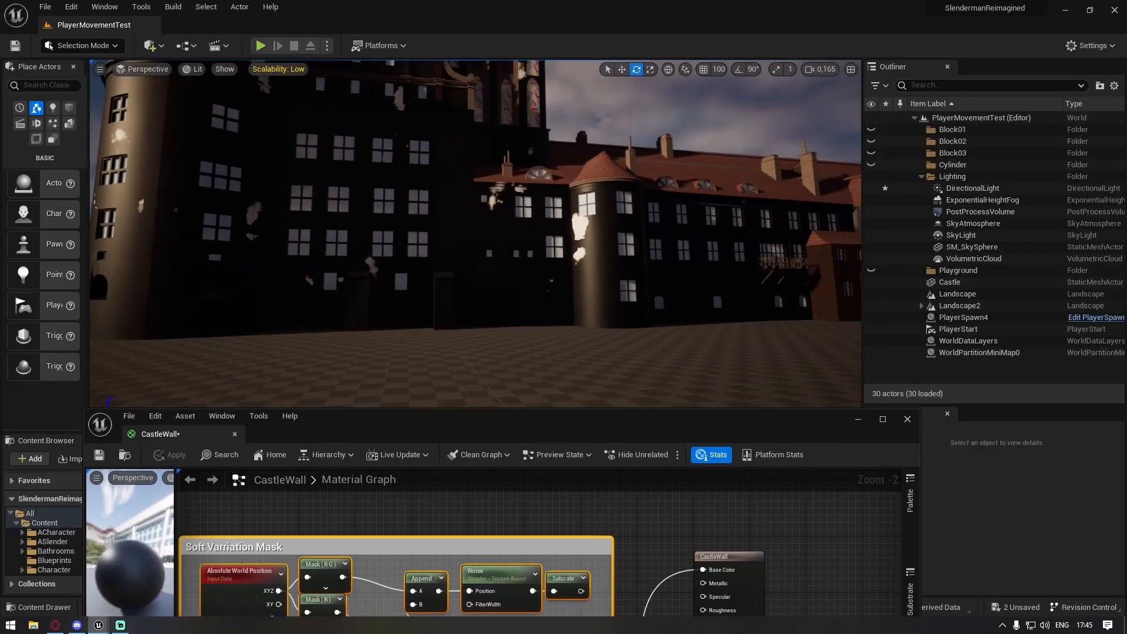
key(F11)
click(855, 320)
Examine the destruction mask patch on the wall beneath the small wooden bay from near and far
right_drag(856, 320, 742, 359)
key(w)
key(w)
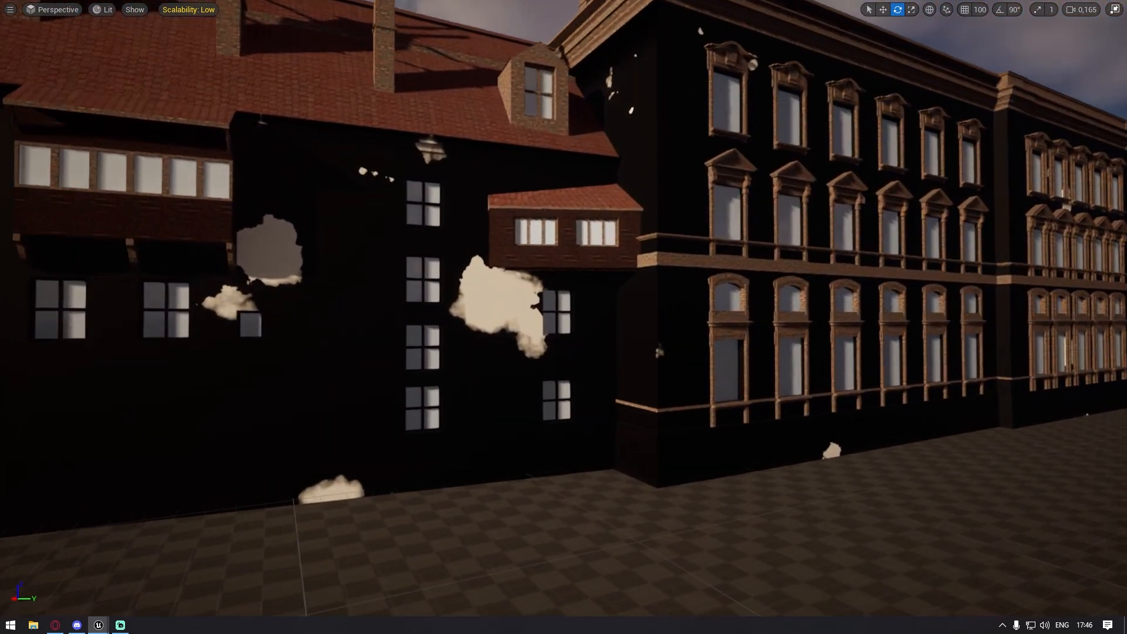
key(w)
right_drag(540, 325, 519, 326)
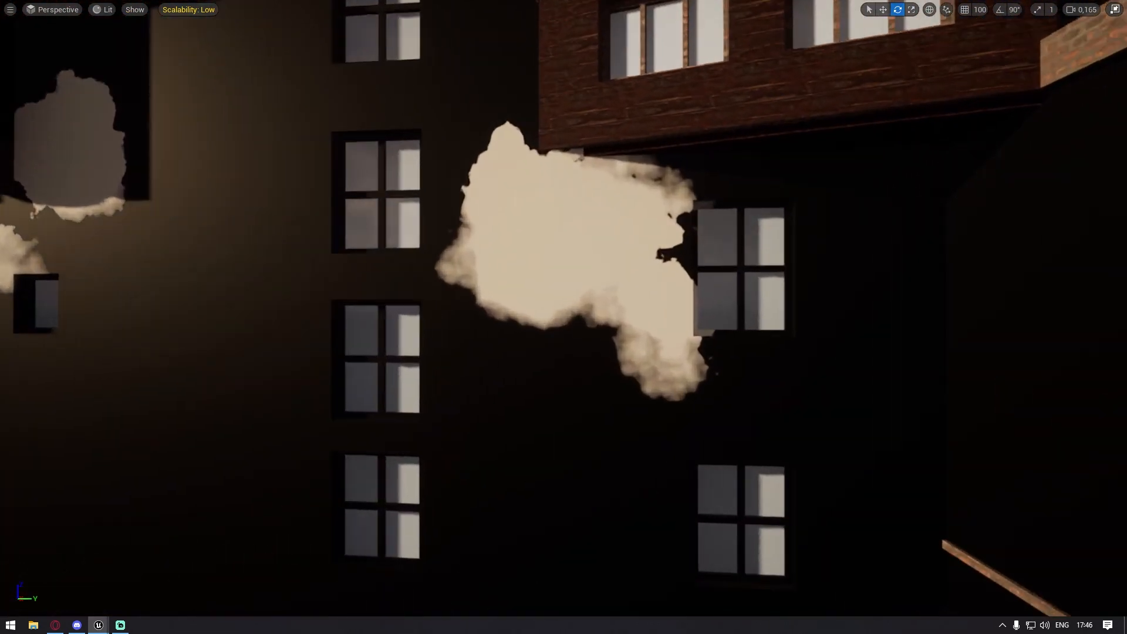
key(s)
right_drag(622, 222, 496, 153)
key(w)
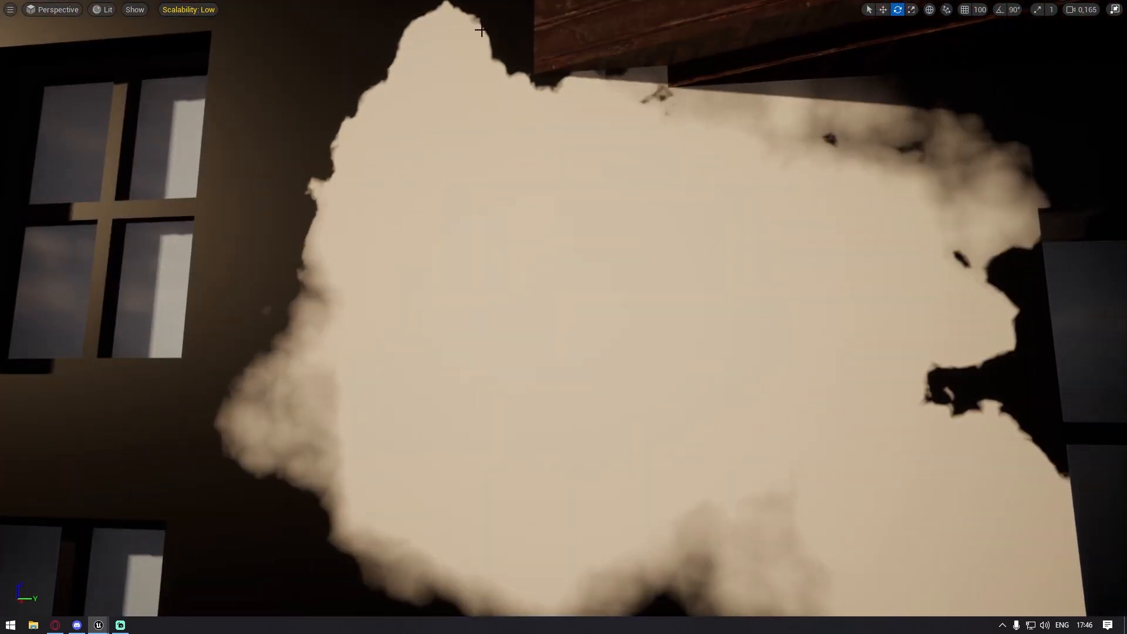
right_drag(310, 253, 335, 240)
key(s)
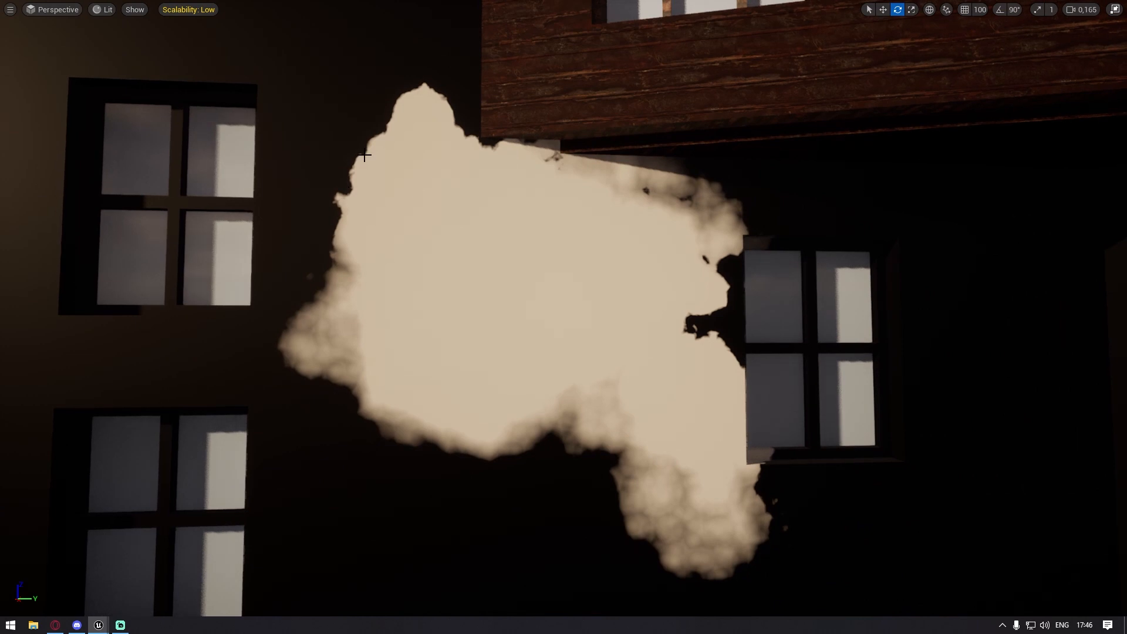
right_drag(403, 93, 303, 415)
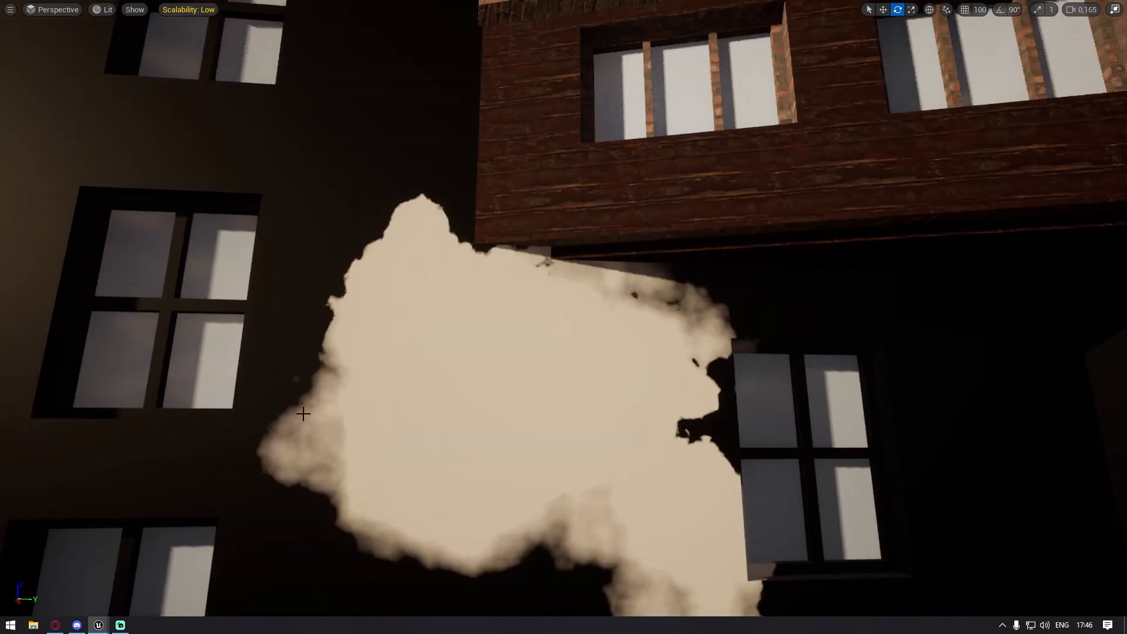
key(s)
Examine the other destruction mask patches around the facade windows, back away for an overview and return to the material editor
right_drag(564, 317, 337, 282)
key(w)
key(w)
key(s)
key(w)
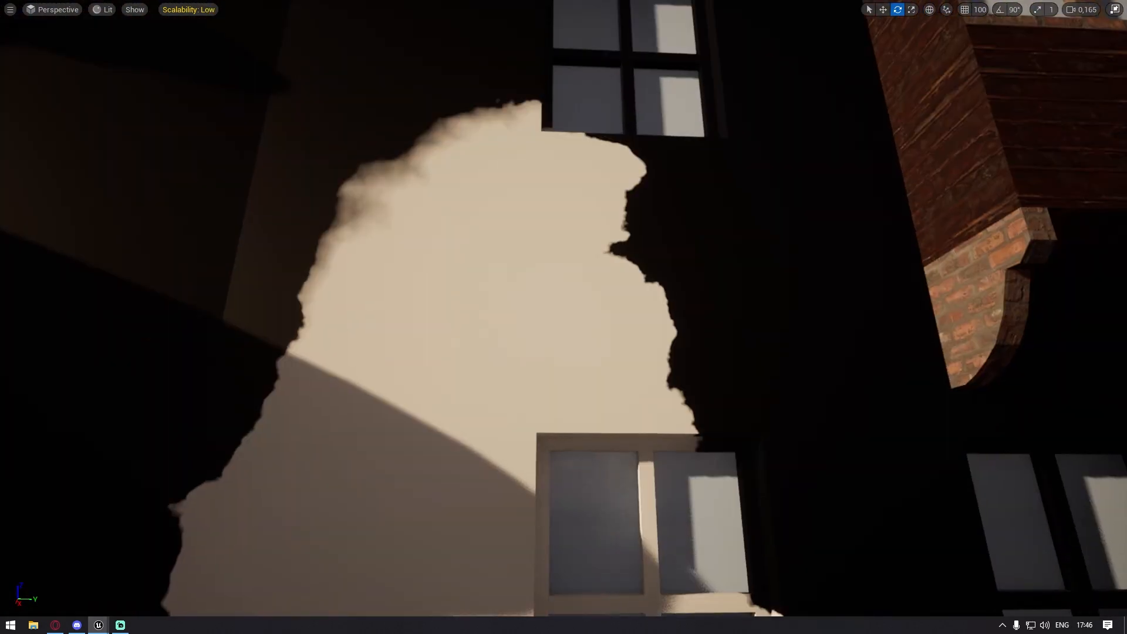
right_drag(544, 166, 795, 241)
key(s)
key(w)
key(d)
key(w)
key(w)
right_drag(571, 226, 490, 176)
key(s)
key(a)
key(w)
key(a)
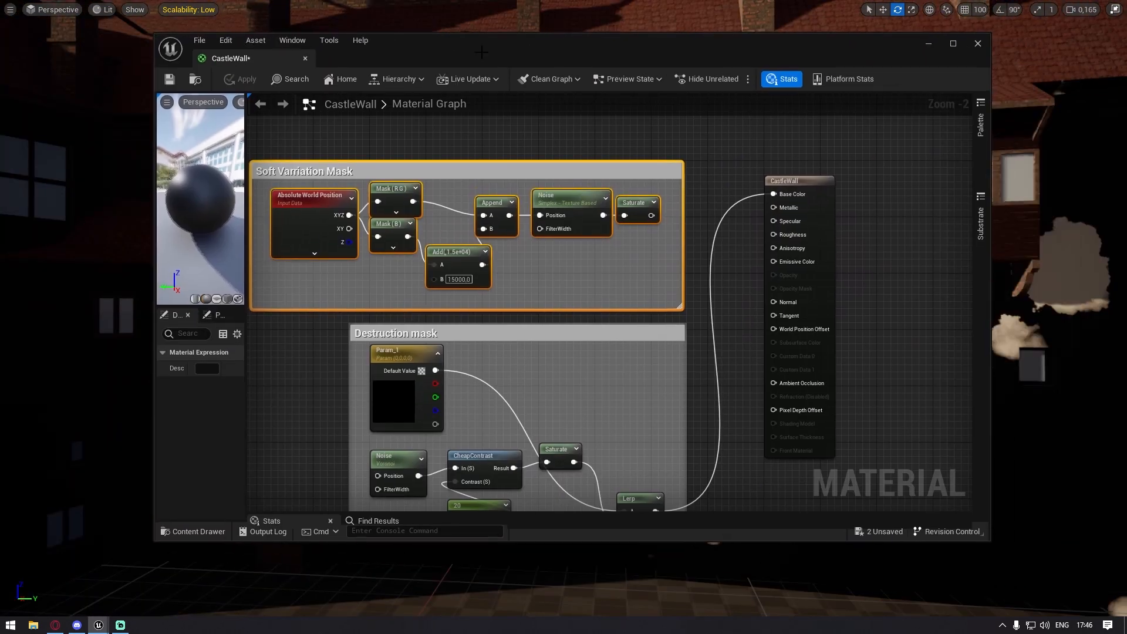
Connect the DamageMask group's Lerp output to the material's Base Color, replacing the existing connection
scroll(489, 199, up, 3)
right_drag(490, 199, 422, 95)
right_drag(459, 379, 621, 247)
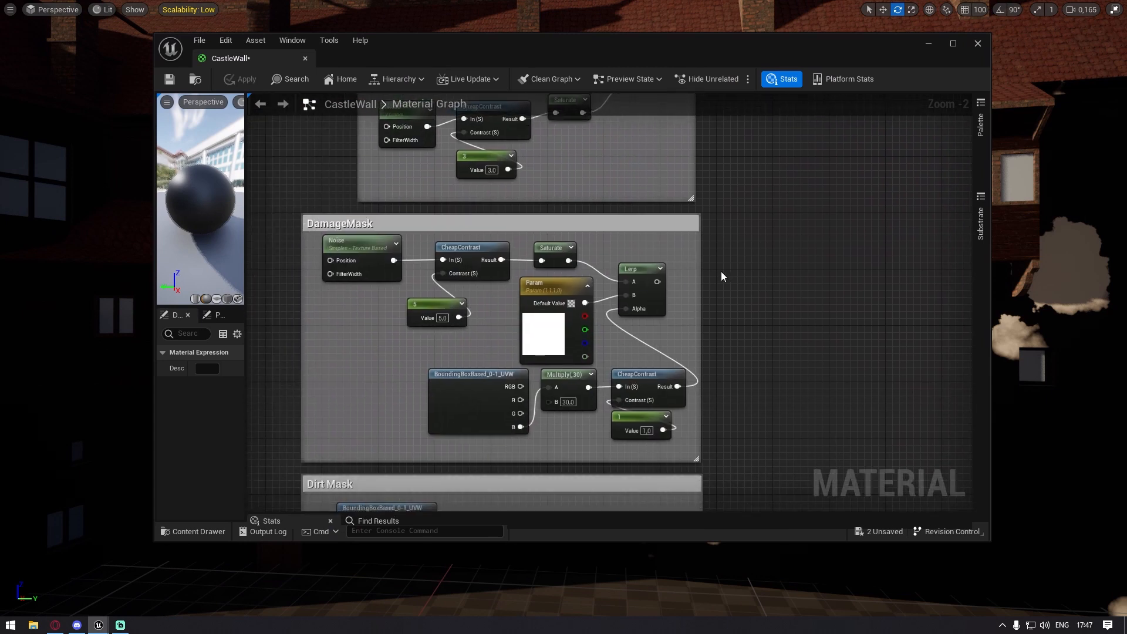
drag(655, 284, 791, 161)
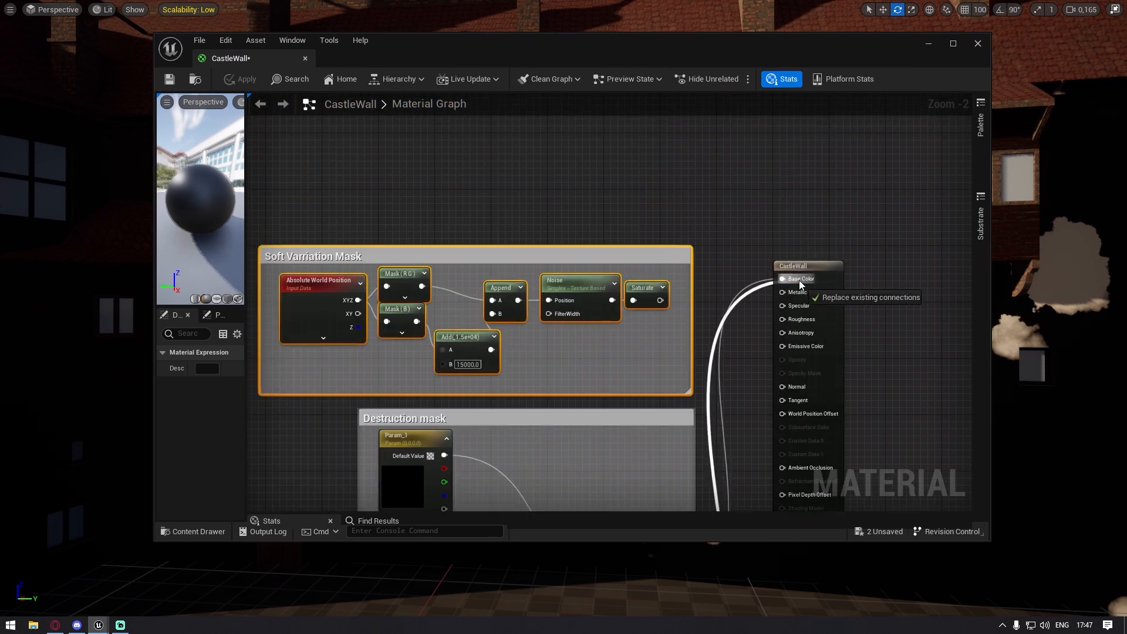
Move the material editor away from the castle view and apply the CastleWall material with the damage mask
drag(615, 39, 778, 472)
right_drag(573, 120, 557, 100)
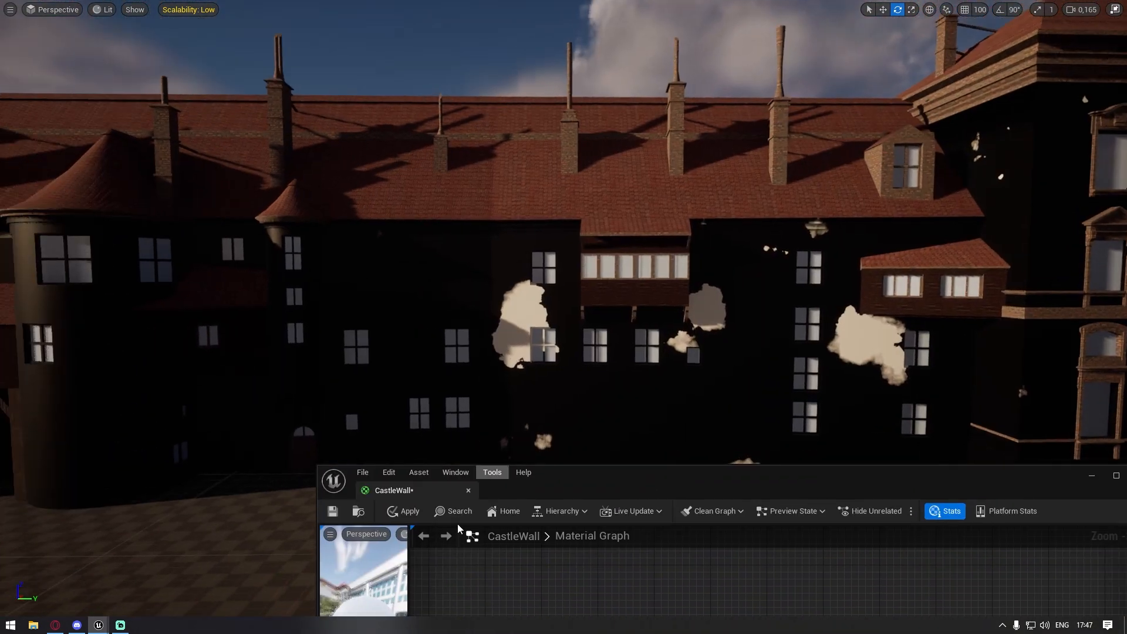
click(392, 512)
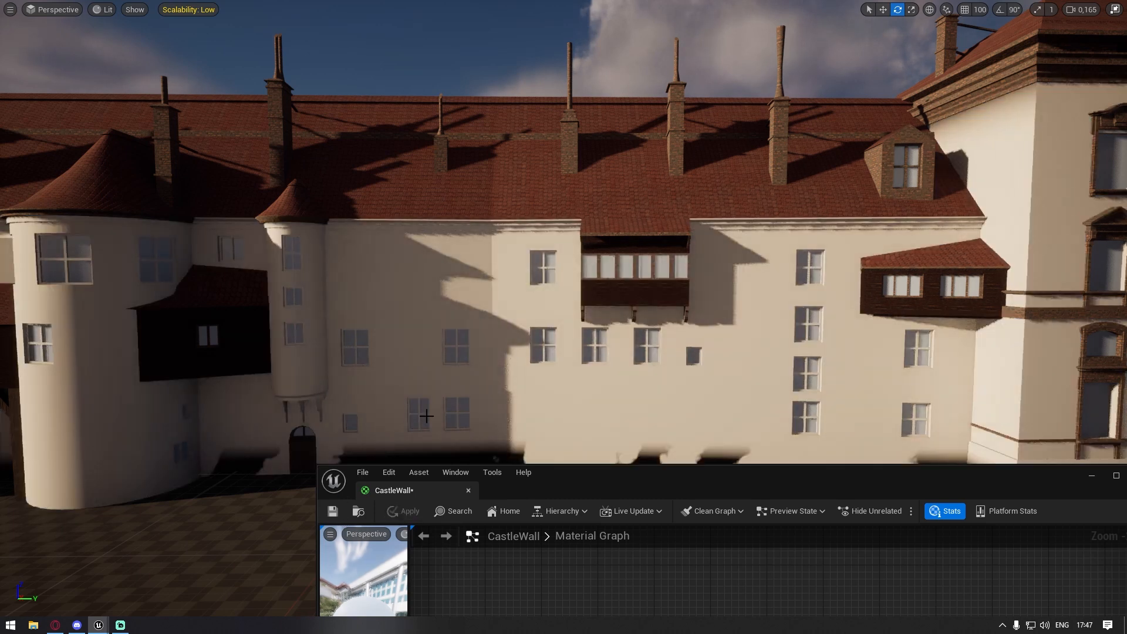
Examine the damage mask along the base of the castle wing with the brick-framed windows
right_drag(427, 416, 613, 428)
key(w)
key(a)
key(w)
key(w)
key(d)
key(w)
key(d)
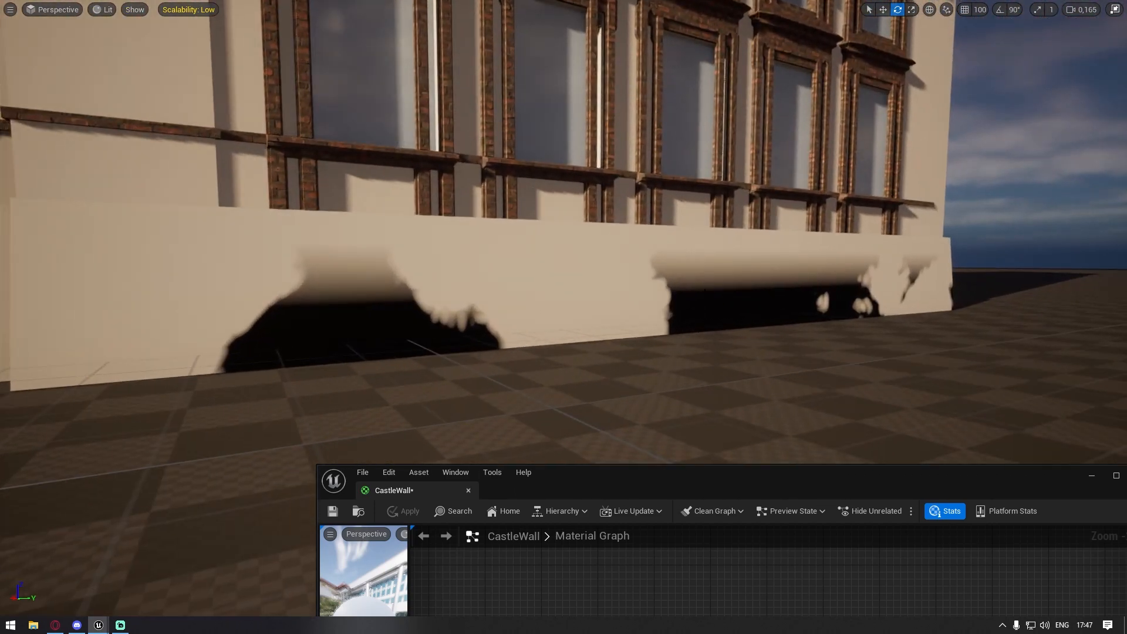
Examine the damage mask at ground level along the remaining facades, the round tower and the arched windows
right_drag(614, 428, 531, 427)
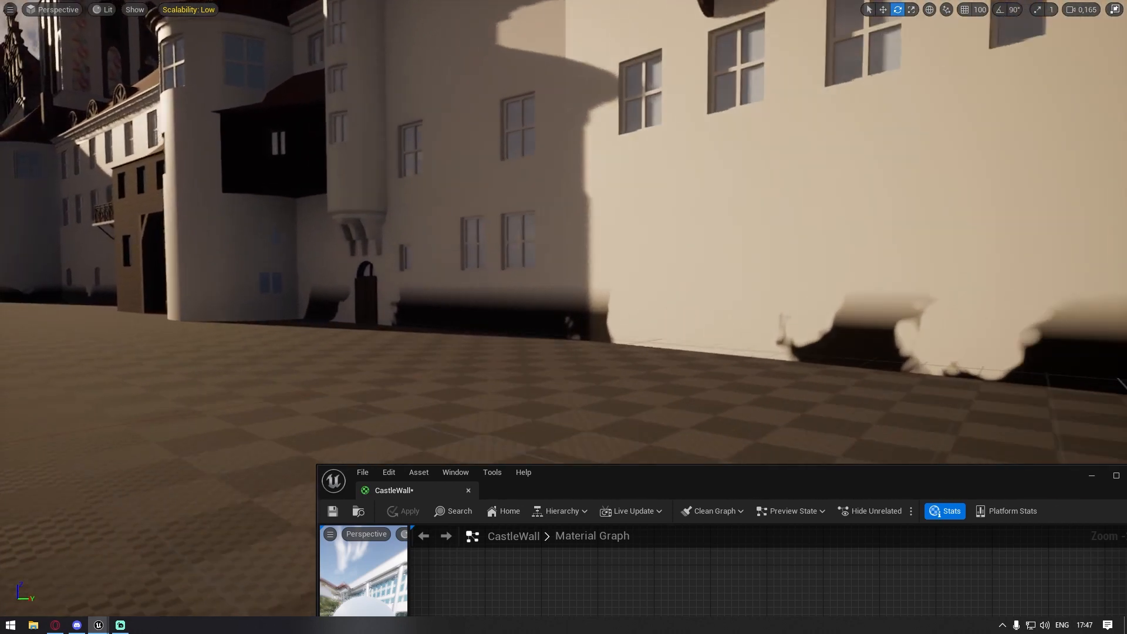
key(w)
right_drag(531, 427, 477, 427)
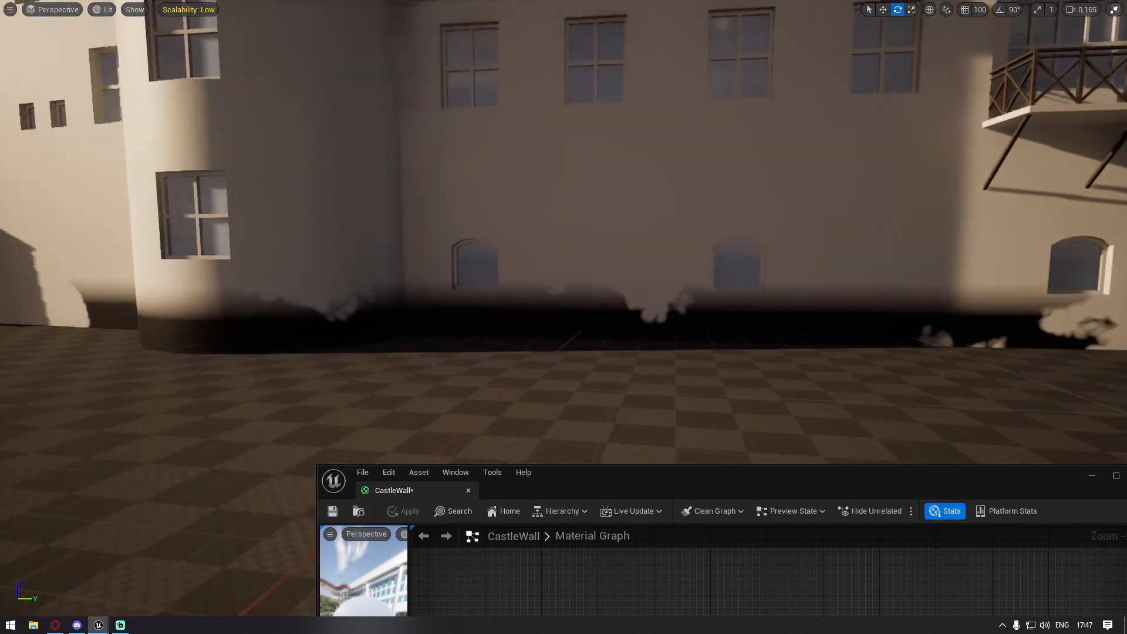
right_drag(476, 428, 405, 425)
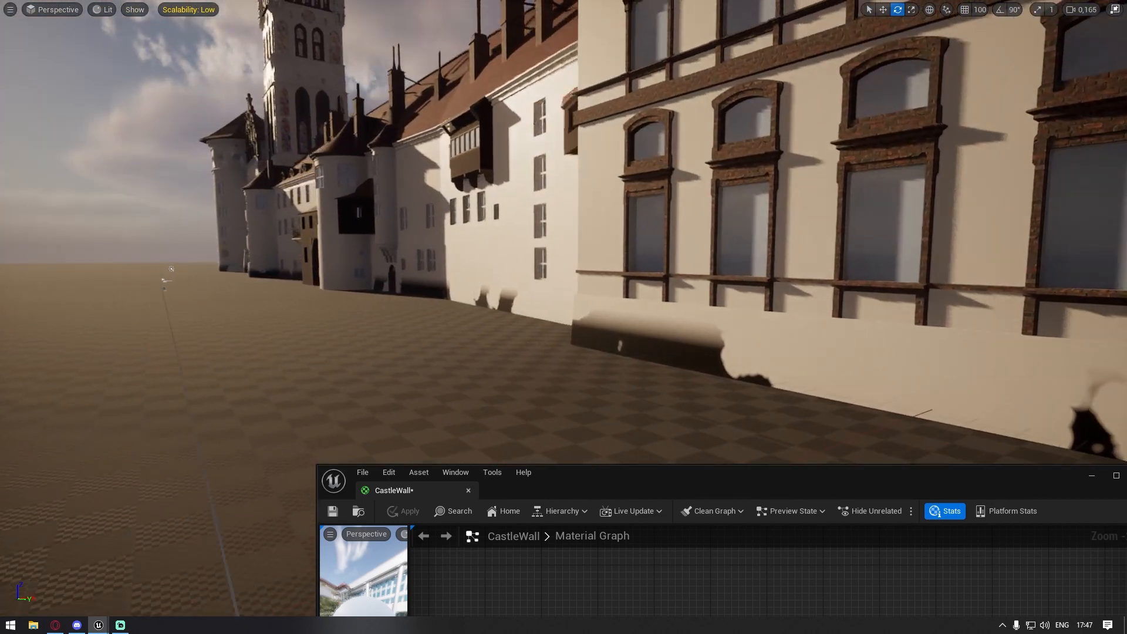
key(a)
right_drag(564, 235, 733, 249)
key(w)
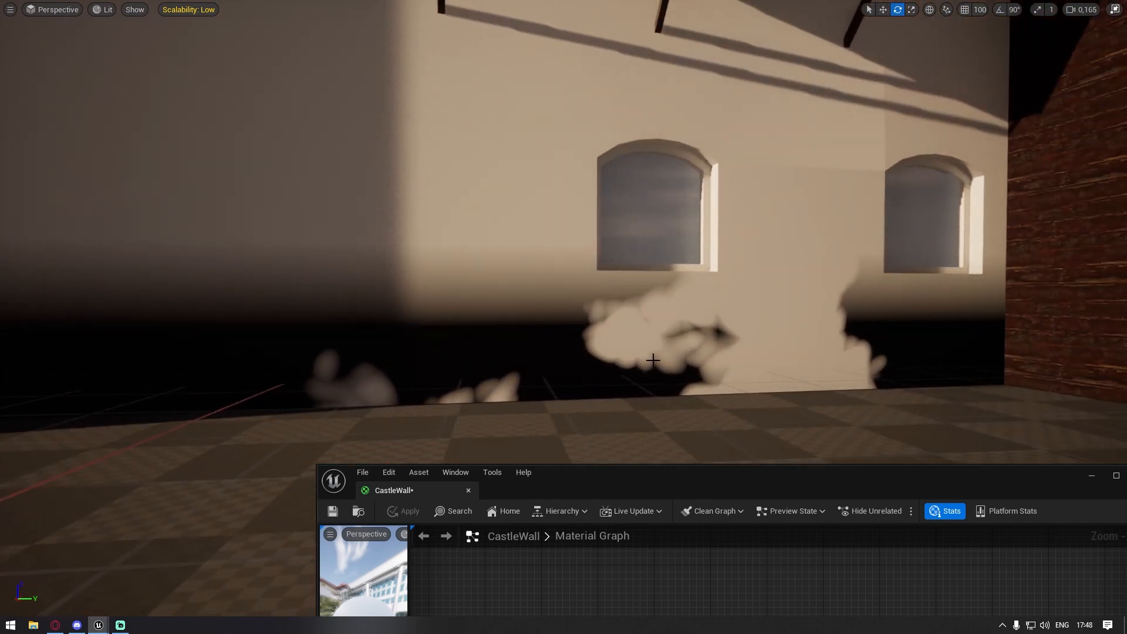
key(s)
right_drag(564, 235, 690, 223)
right_drag(766, 376, 702, 370)
key(w)
Connect the Dirt Mask's CheapContrast Result to Base Color and apply the material with its editor moved clear of the castle
drag(697, 483, 557, 82)
scroll(545, 182, down, 2)
right_drag(549, 505, 512, 351)
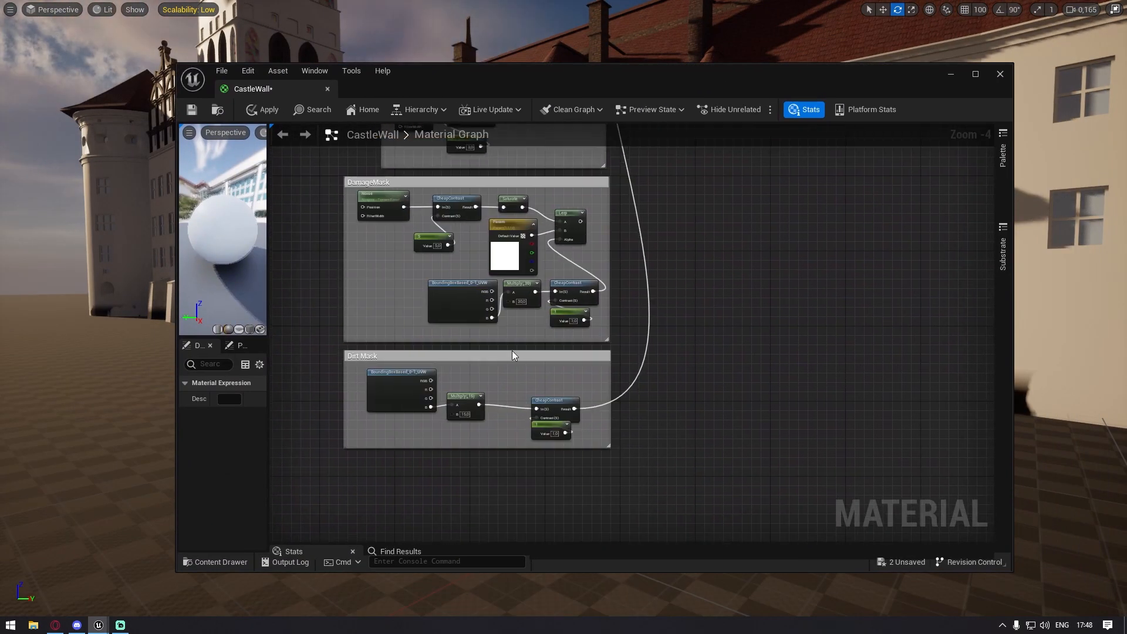
drag(554, 87, 658, 536)
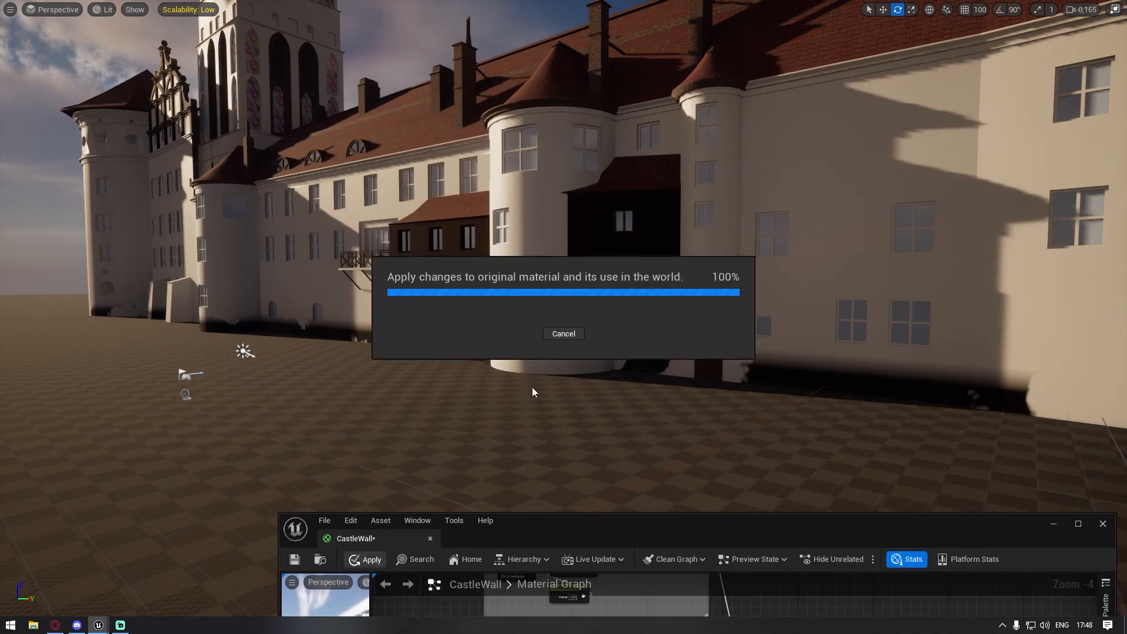
Examine the dirt mask gradient along the base of the castle walls and towers from several viewpoints
right_drag(622, 385, 810, 385)
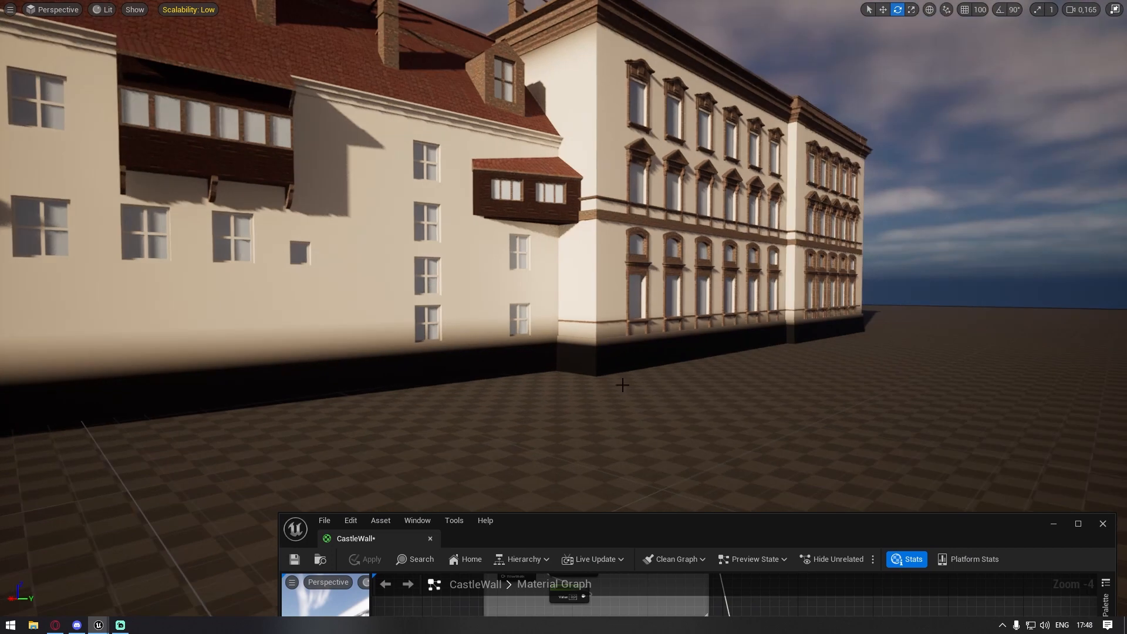
right_drag(623, 385, 505, 387)
key(a)
key(w)
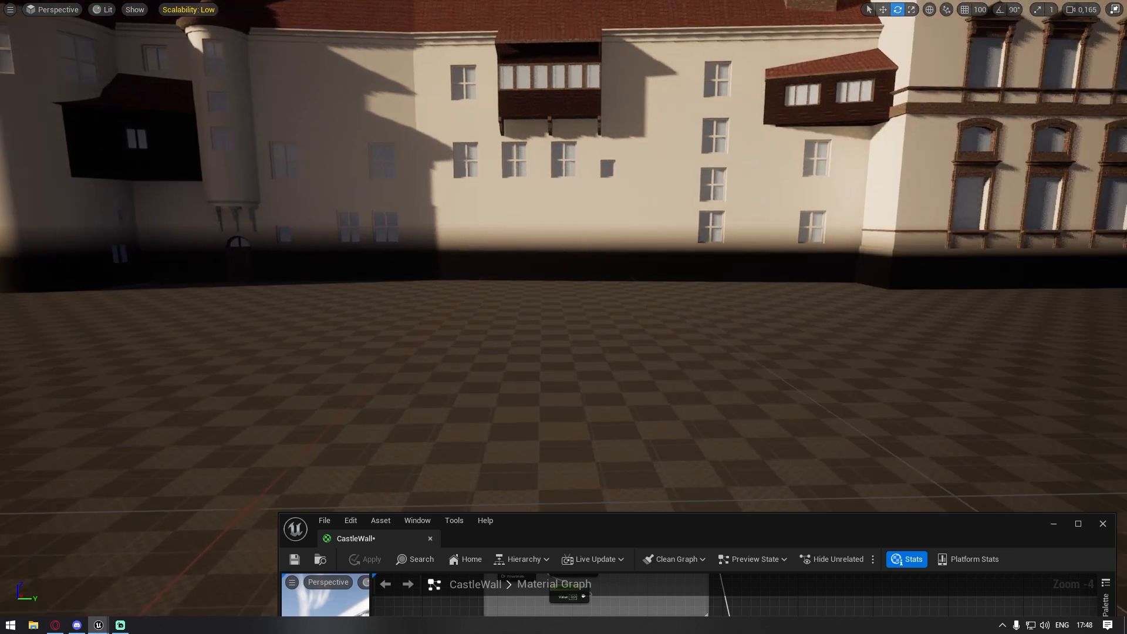
right_drag(505, 388, 427, 369)
mouse_move(700, 389)
right_down()
mouse_move(572, 390)
mouse_move(699, 389)
right_up()
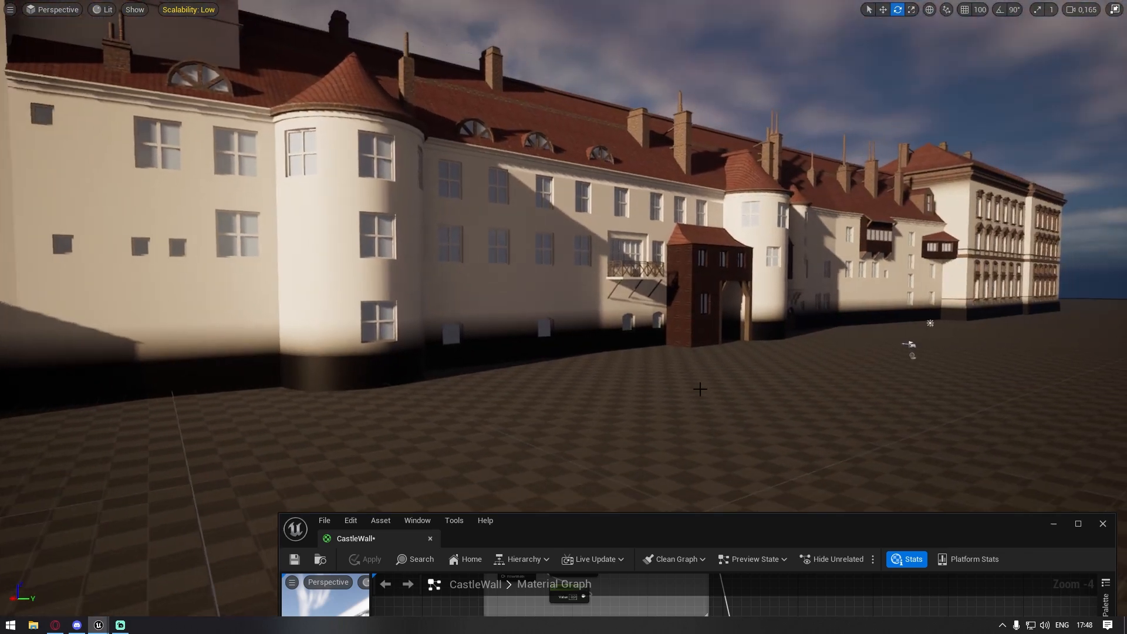
drag(731, 533, 653, 490)
right_drag(347, 364, 264, 365)
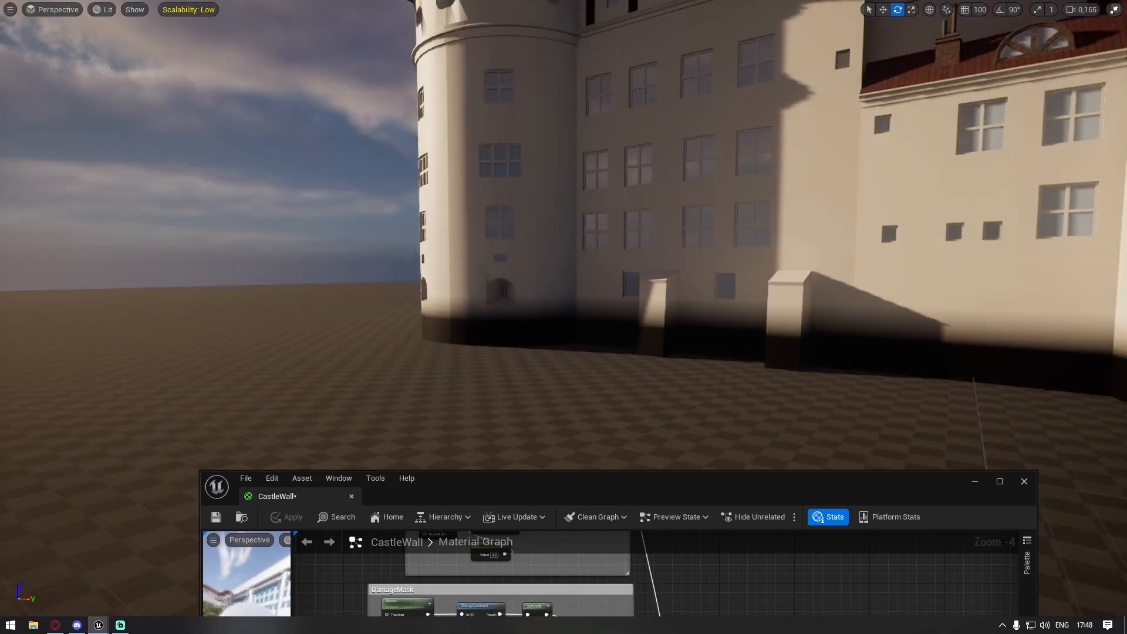
right_drag(381, 341, 645, 339)
key(w)
Return to the material editor and disconnect the Dirt Mask from the material's Base Color
drag(611, 488, 646, 156)
right_drag(638, 296, 775, 345)
scroll(775, 345, down, 3)
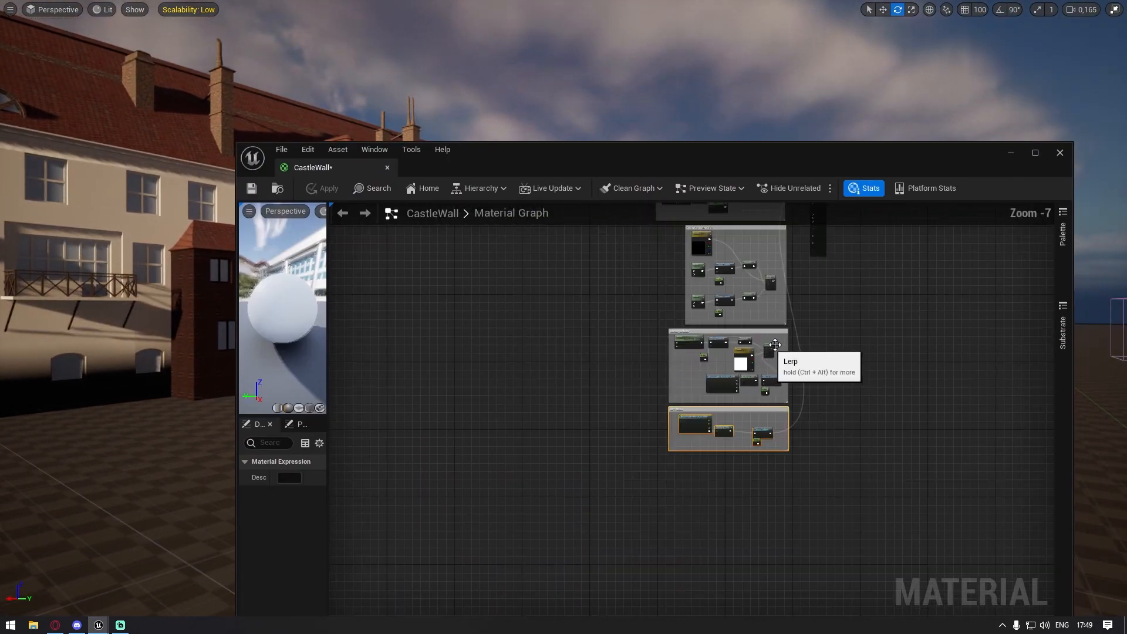
click(793, 318)
Move the CastleWall result node from the copied mask groups back to the end of the main node network
right_drag(789, 290, 791, 398)
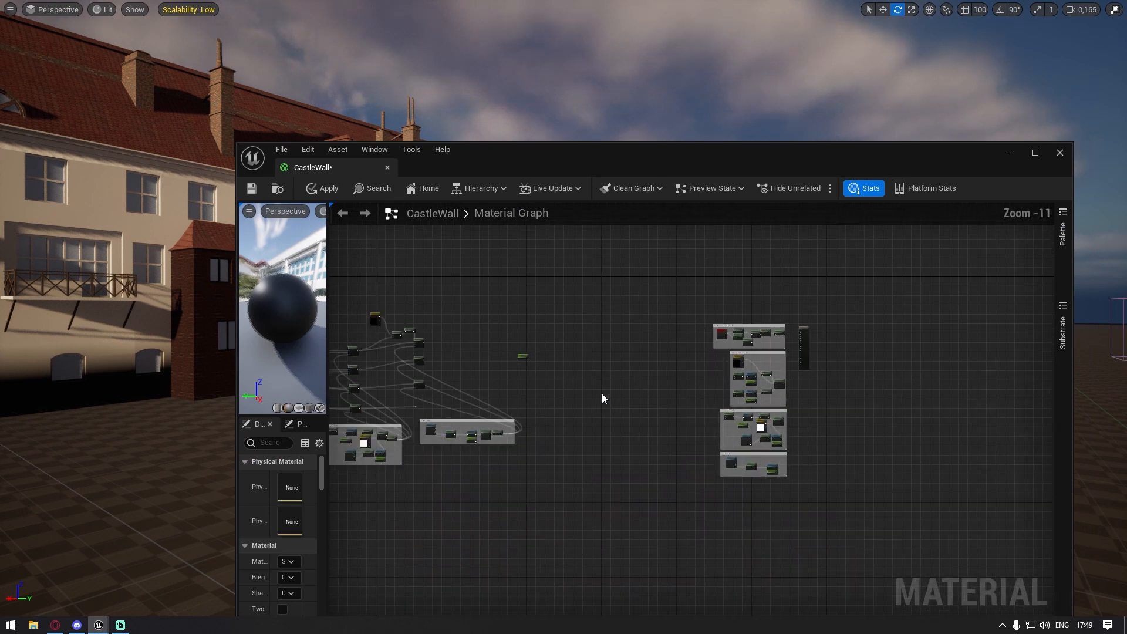
right_drag(602, 398, 758, 363)
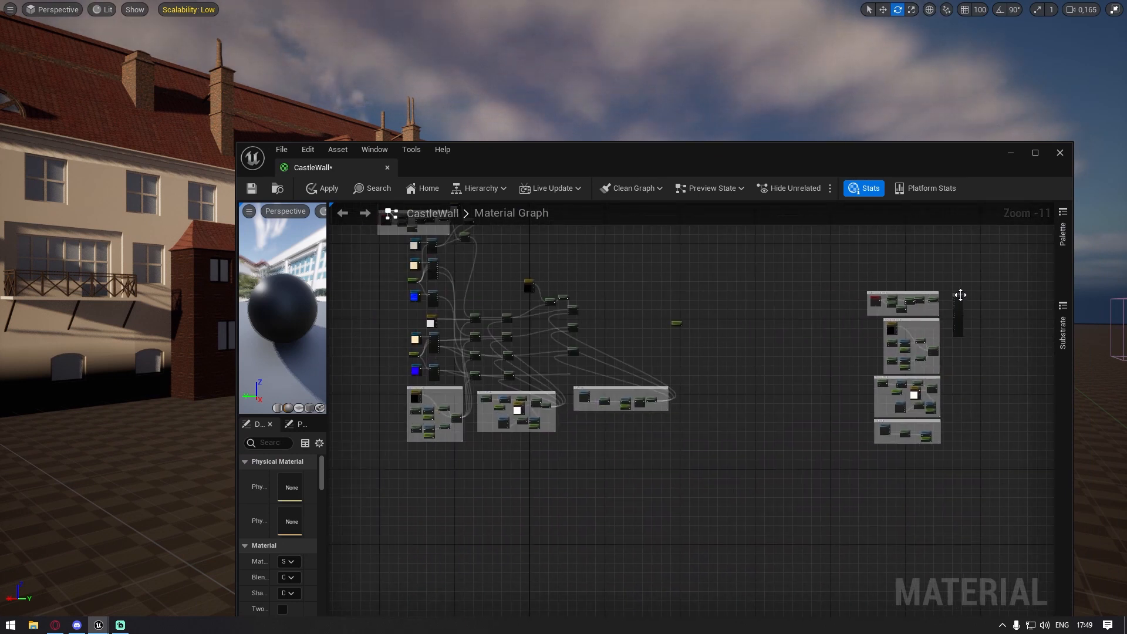
scroll(638, 307, up, 9)
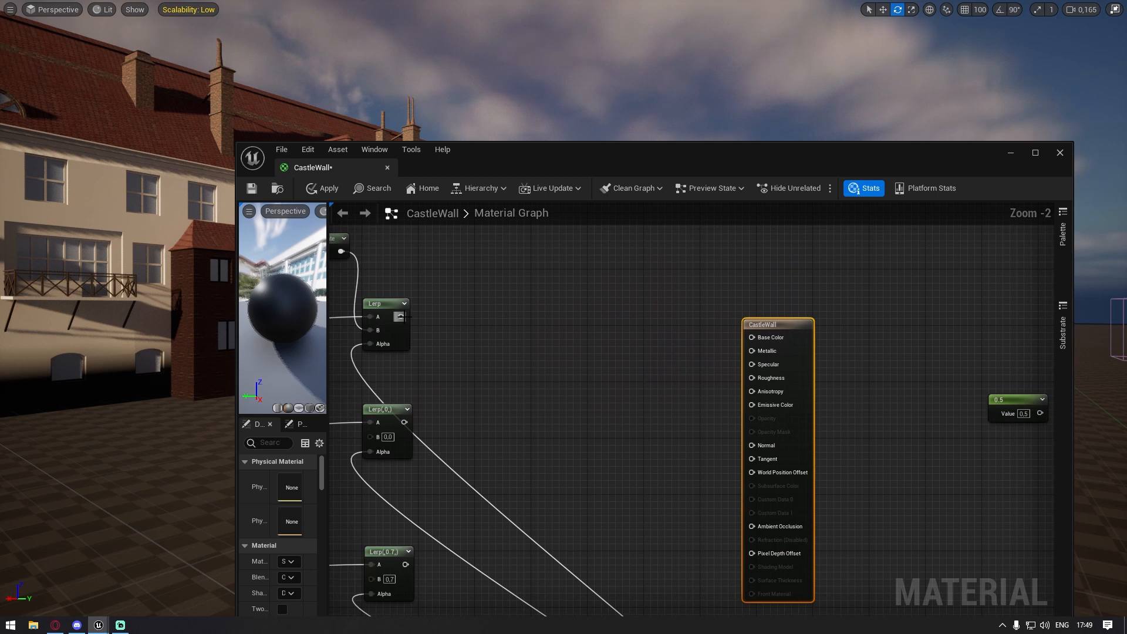
scroll(716, 258, down, 4)
Maximize the material editor to show the complete node network and save the CastleWall material
double_click(661, 157)
right_drag(443, 280, 699, 339)
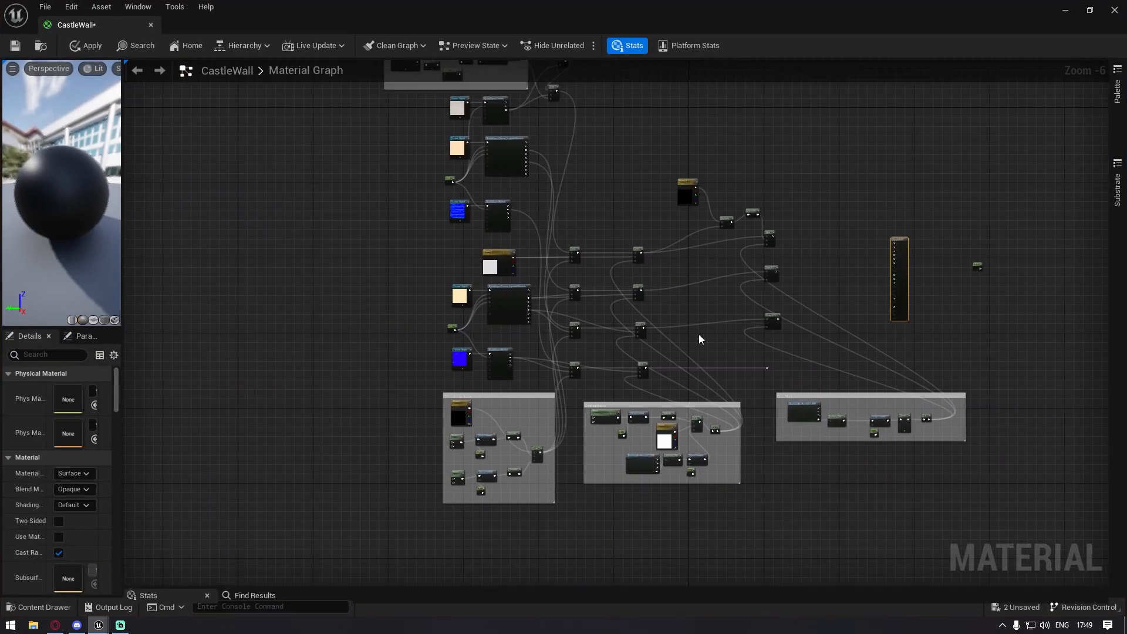
scroll(699, 339, down, 2)
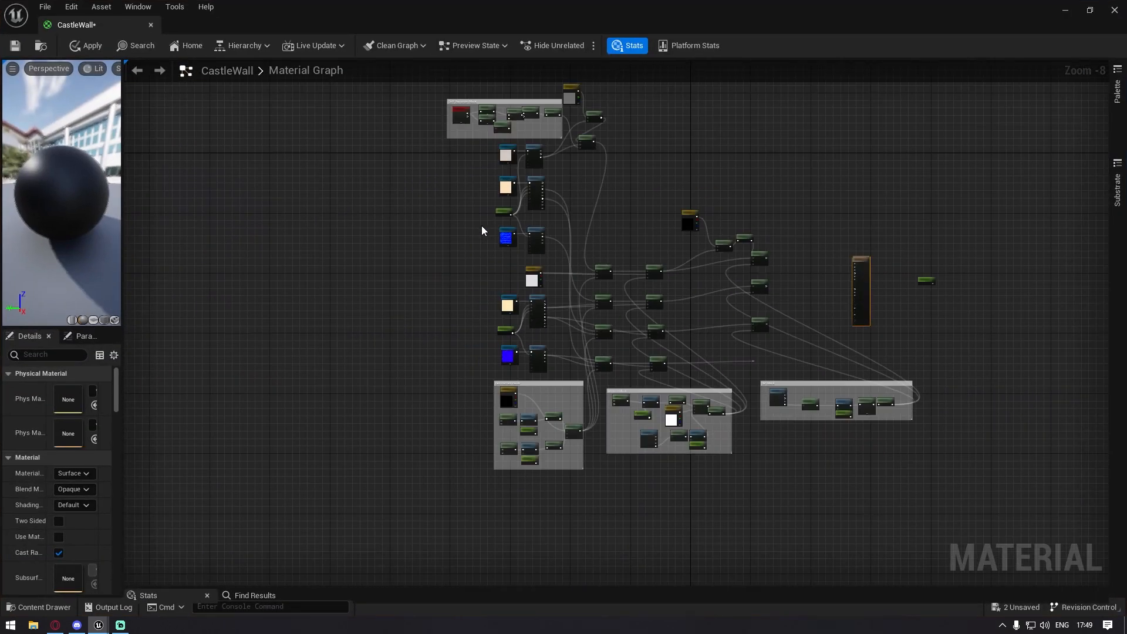
key(ctrl+s)
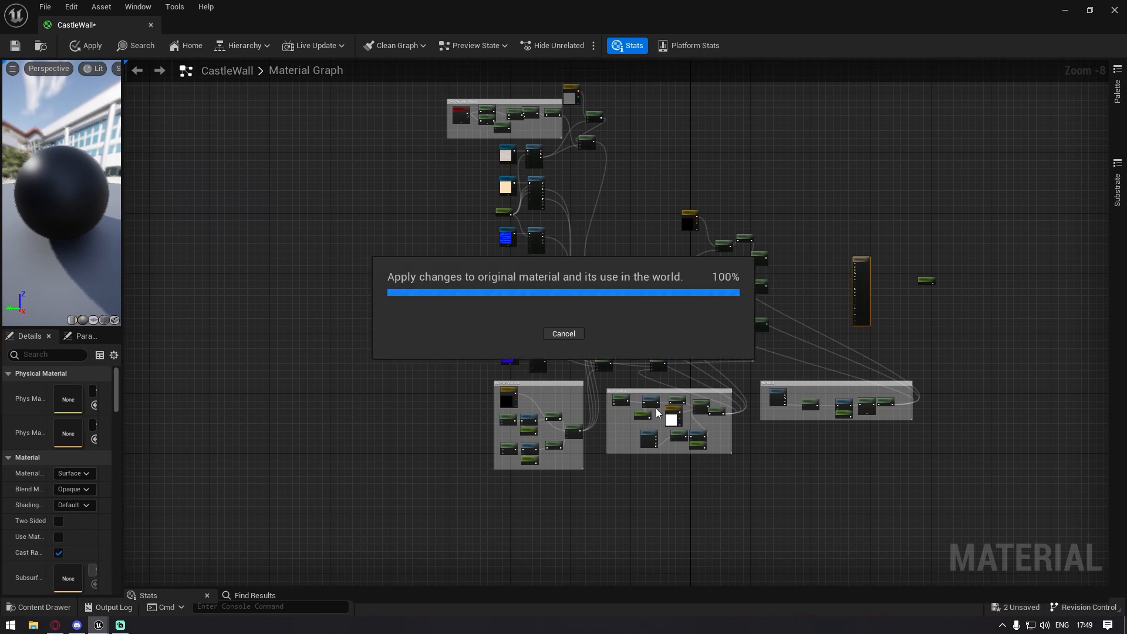
Move the CastleWall result node next to the upper WorldAlignedTexture nodes and select the peach-coloured Texture Object
scroll(714, 380, up, 1)
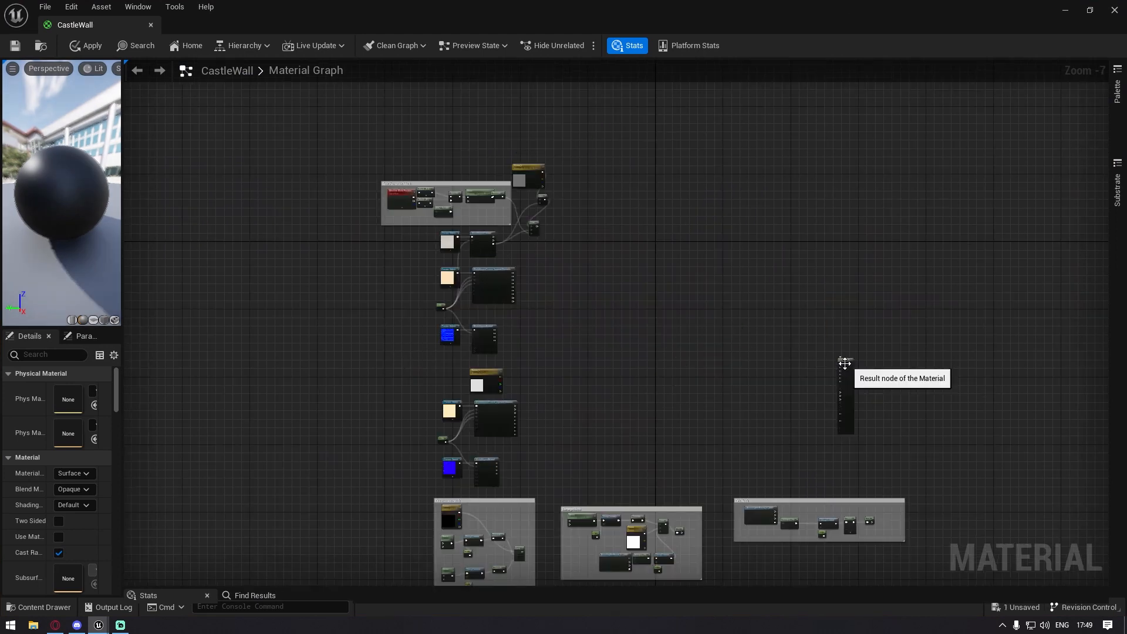
scroll(482, 232, up, 5)
scroll(505, 275, up, 2)
right_drag(506, 276, 212, 197)
scroll(340, 261, down, 1)
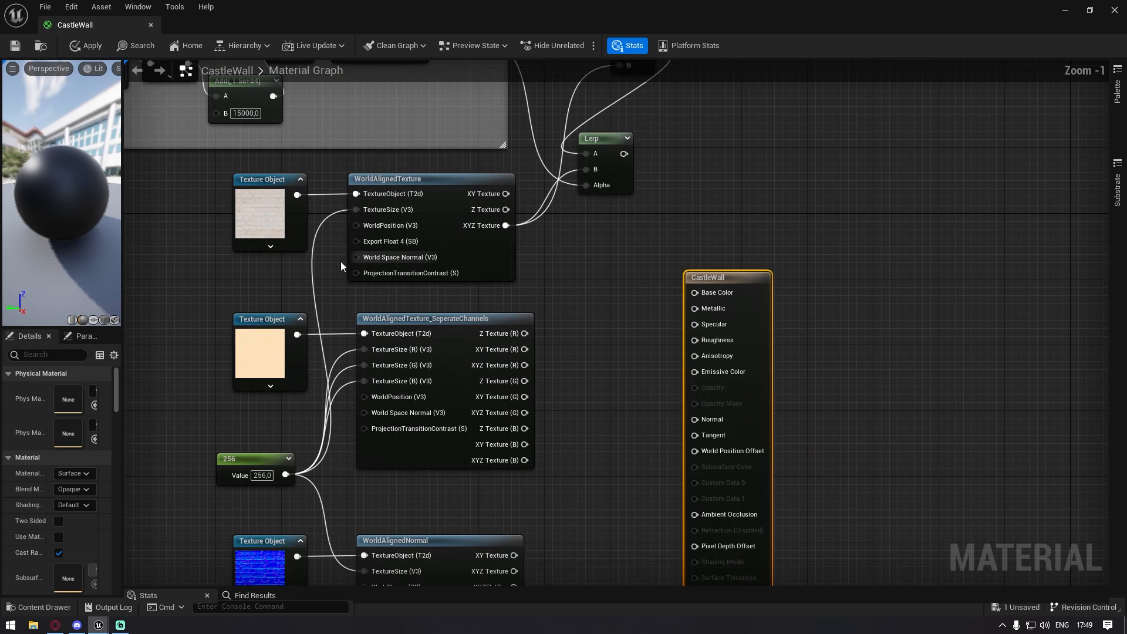
right_drag(261, 222, 303, 195)
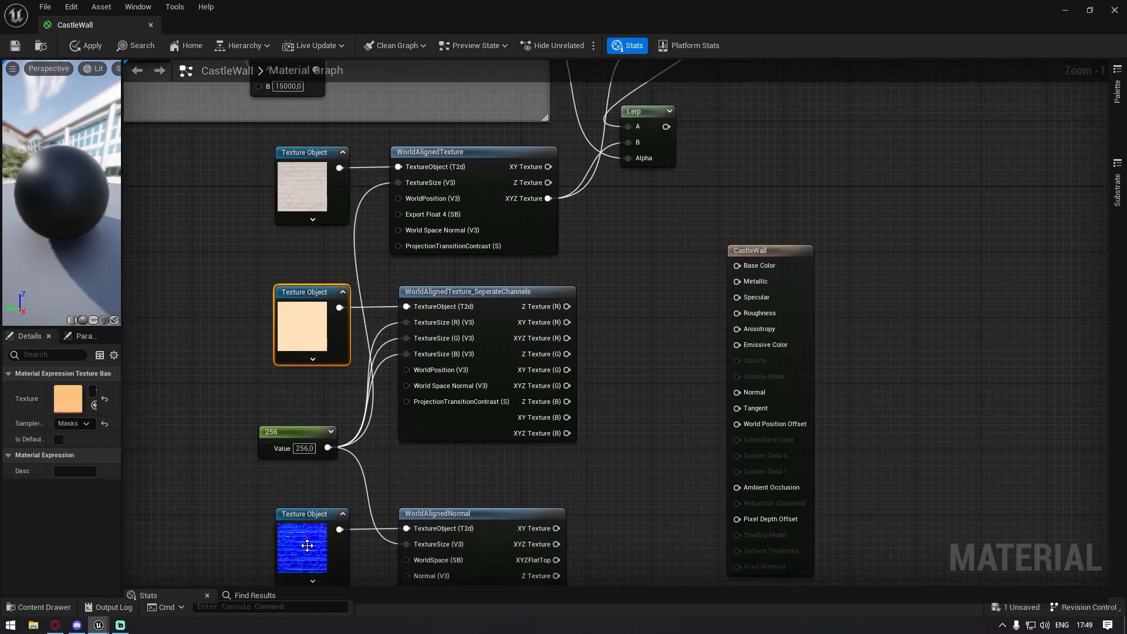
Connect WorldAlignedTexture's XYZ Texture to CastleWall's Base Color, and the separate-channels XYZ Texture (R) to Ambient Occlusion and (G) to Roughness
right_drag(202, 464, 204, 438)
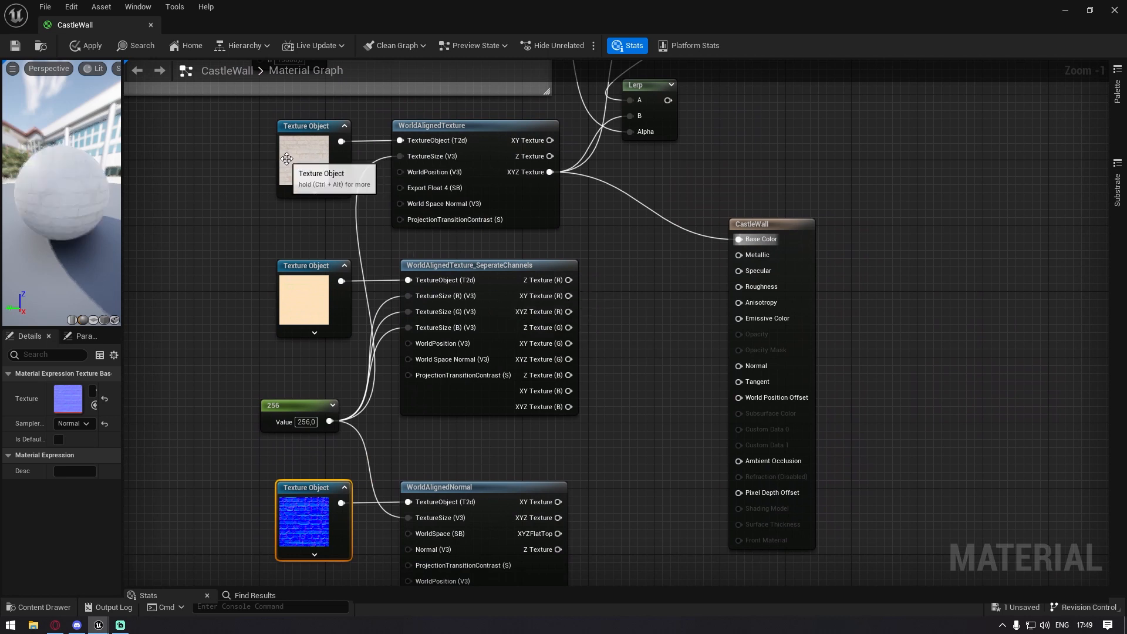
drag(569, 312, 760, 459)
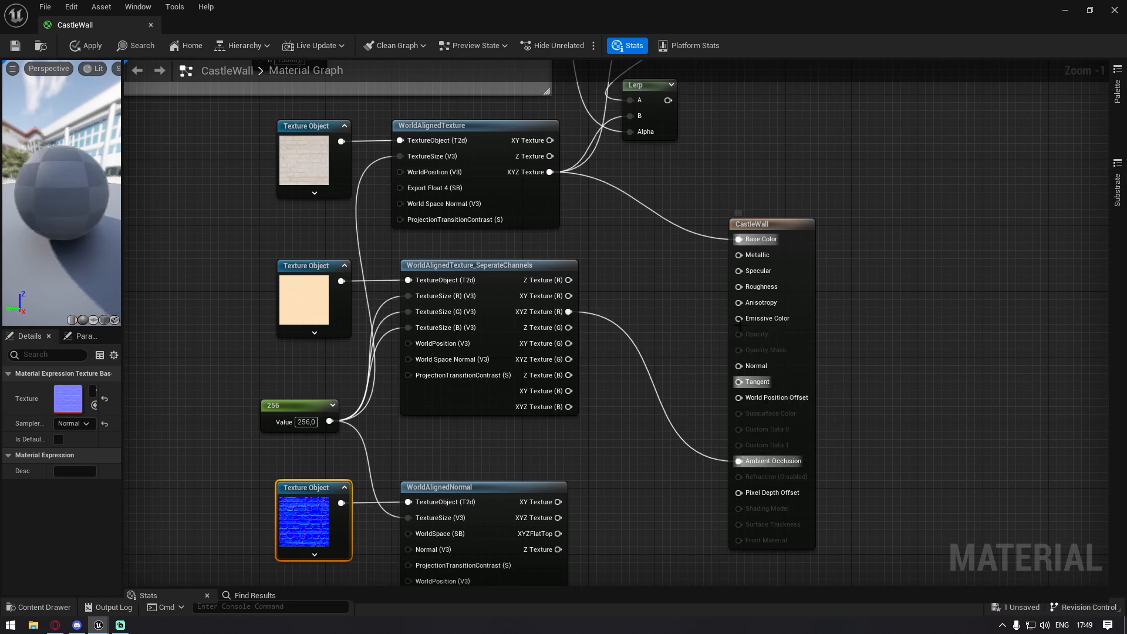
drag(739, 287, 569, 360)
Connect WorldAlignedNormal's XYZ Texture to CastleWall's Normal input, and apply and save the material
right_drag(310, 516, 226, 430)
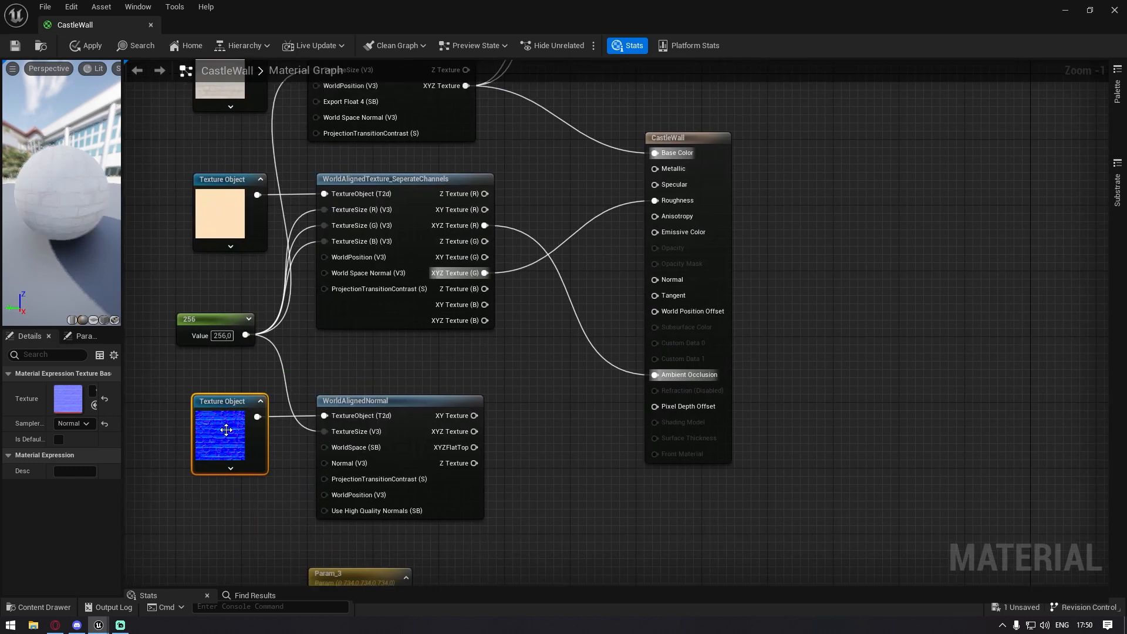
drag(475, 432, 654, 279)
scroll(702, 245, down, 1)
scroll(702, 246, down, 2)
right_drag(742, 280, 580, 266)
scroll(428, 239, up, 4)
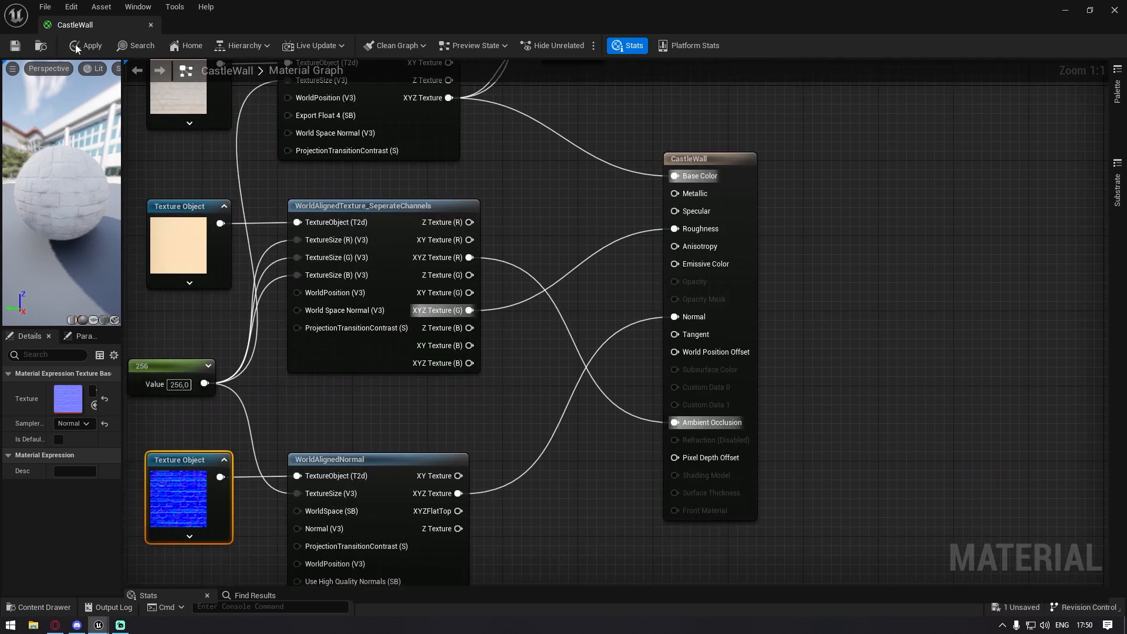
click(77, 46)
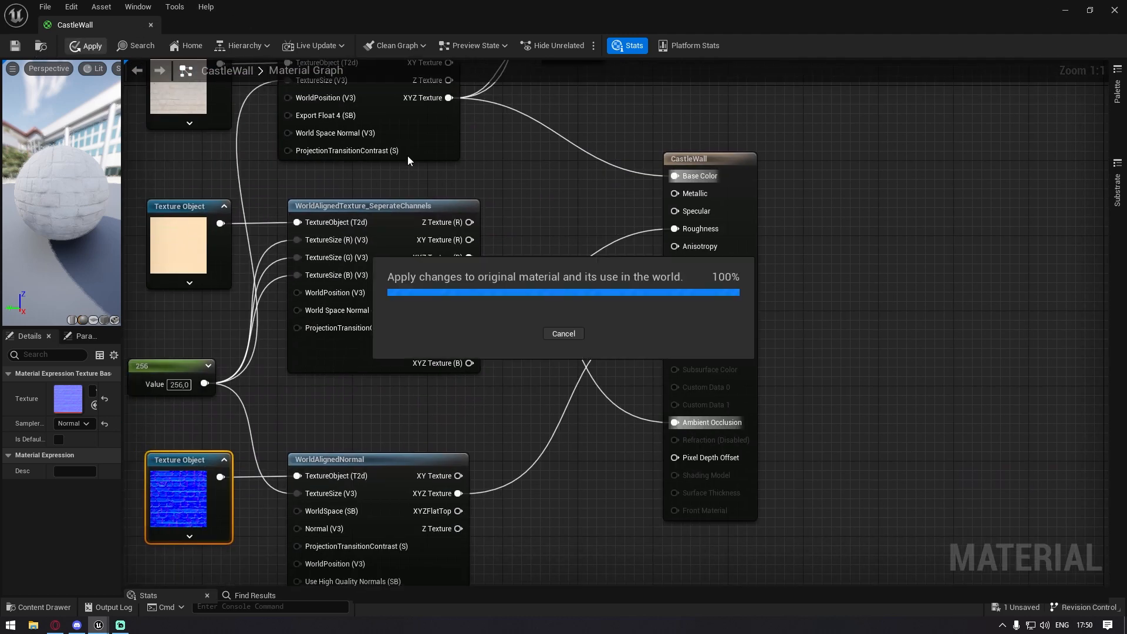
click(15, 46)
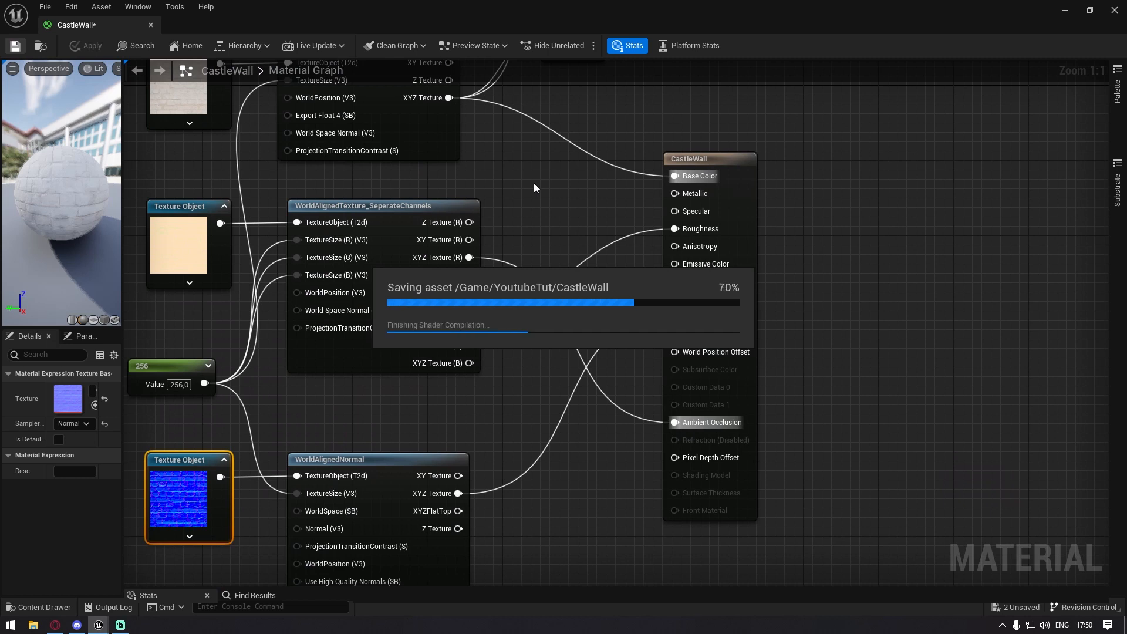
Move the material editor aside to view the textured castle in the level, and maximize the editor again
drag(546, 18, 668, 437)
right_drag(587, 235, 705, 234)
drag(624, 435, 722, 414)
double_click(722, 414)
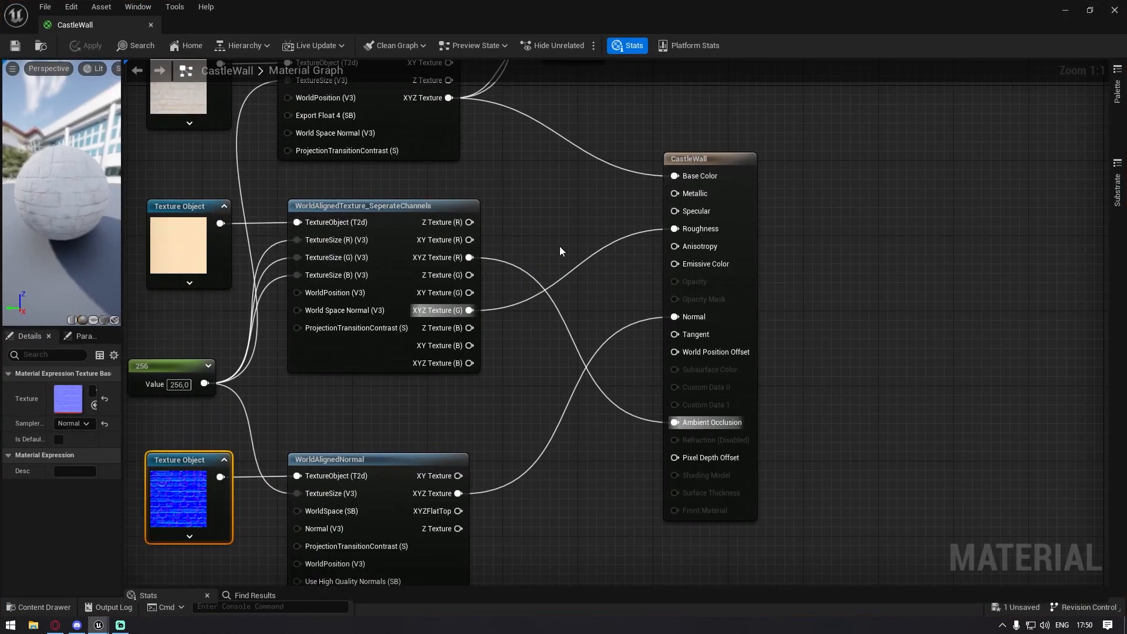
Examine the Soft Varriation Mask group and select its Absolute World Position node
right_drag(440, 310, 617, 473)
right_drag(446, 196, 638, 432)
mouse_move(228, 154)
mouse_down()
mouse_move(690, 328)
mouse_move(777, 411)
mouse_up()
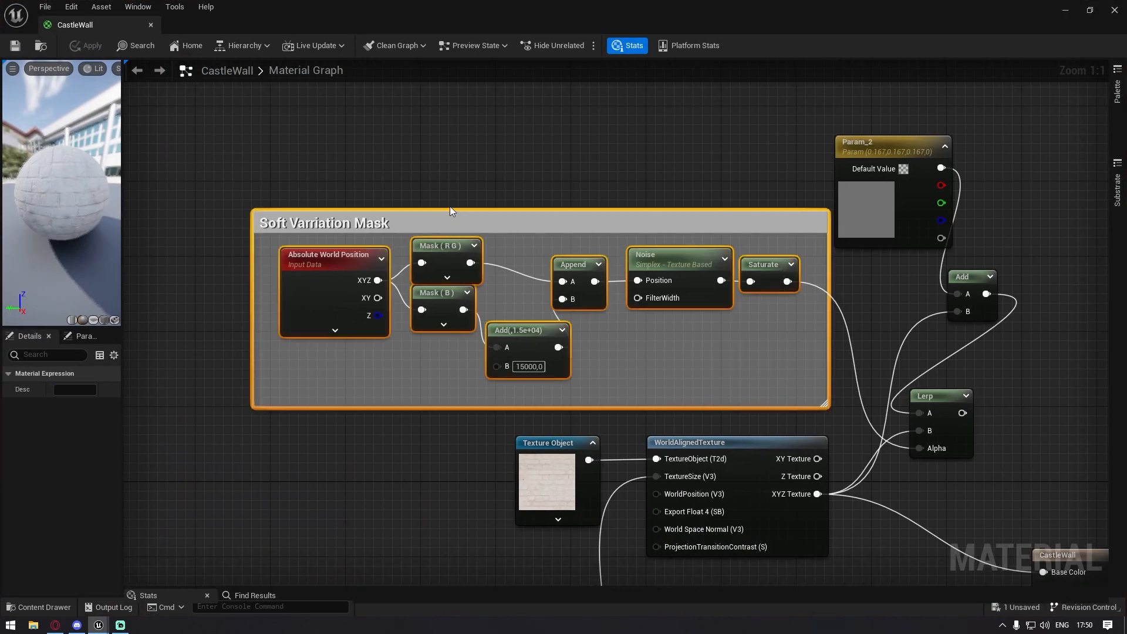
click(394, 167)
right_drag(369, 199, 397, 215)
click(398, 217)
Add a demonstration Absolute World Position node beside the Soft Varriation Mask group and delete it again
right_click(280, 270)
text(w)
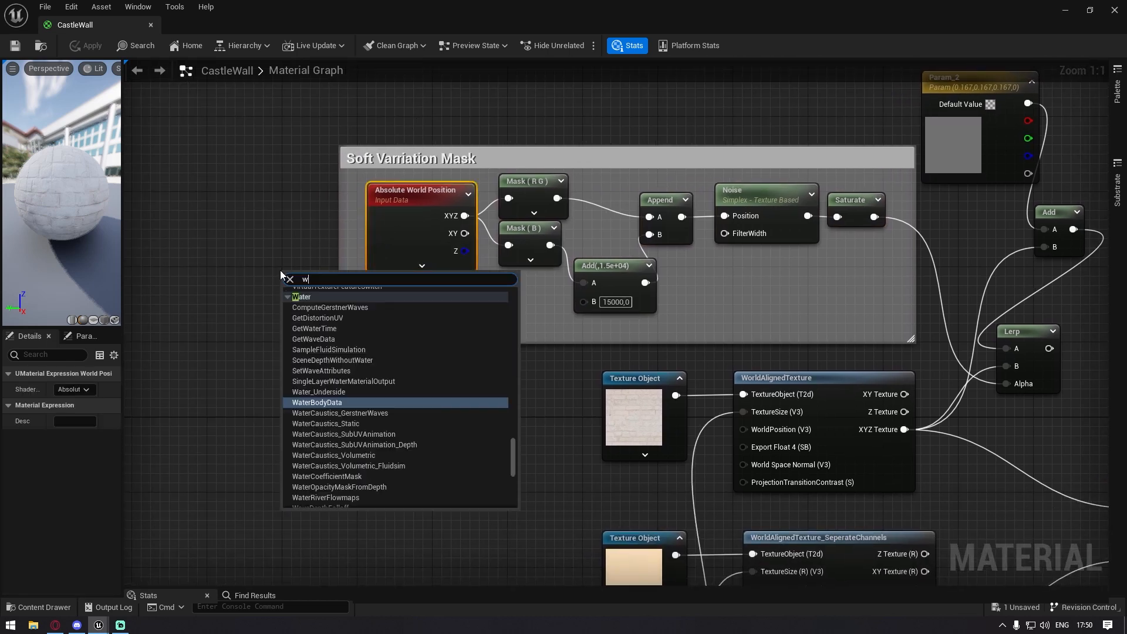
text(orldposition)
key(Return)
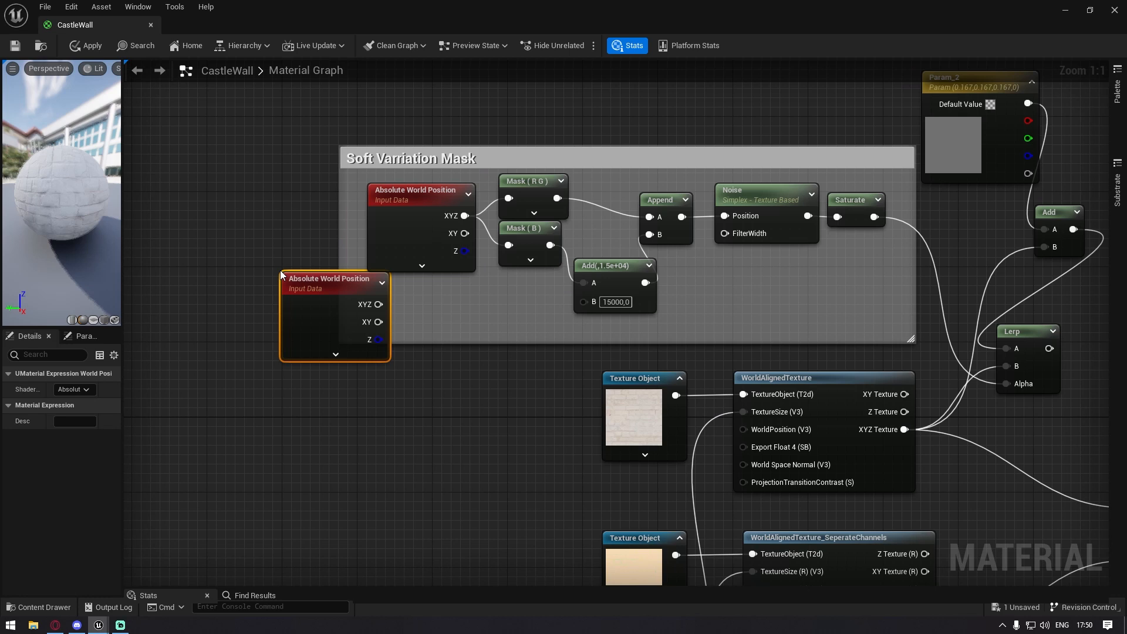
drag(294, 296, 247, 230)
key(Delete)
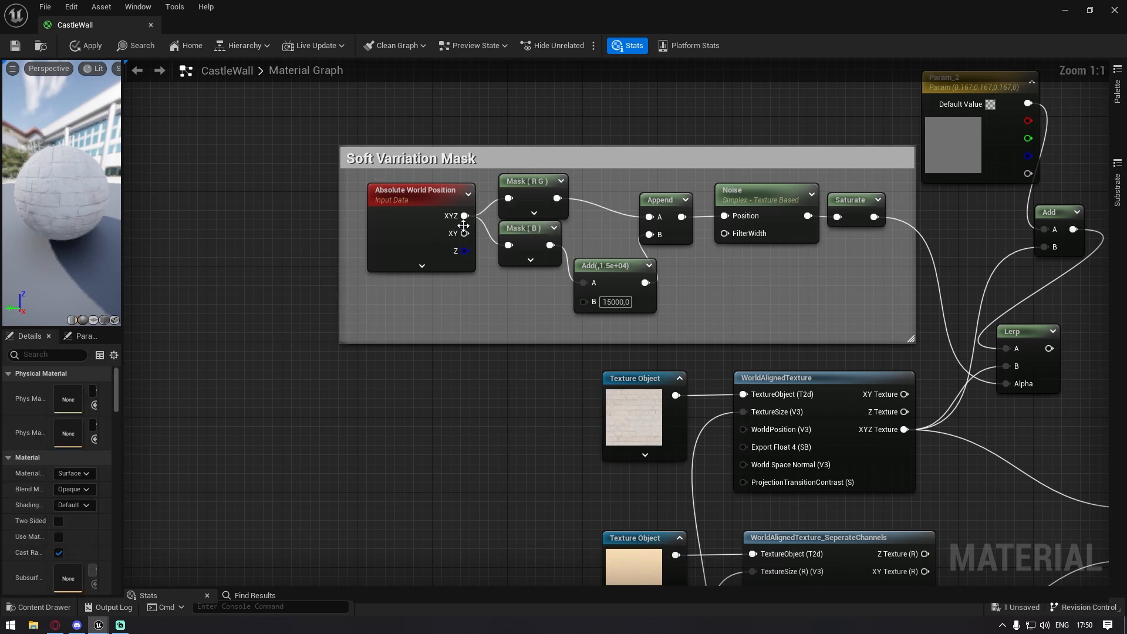
Add a component mask from Absolute World Position's XYZ output, restrict it to the B channel, and delete it again
drag(464, 216, 505, 300)
text(mask)
key(Return)
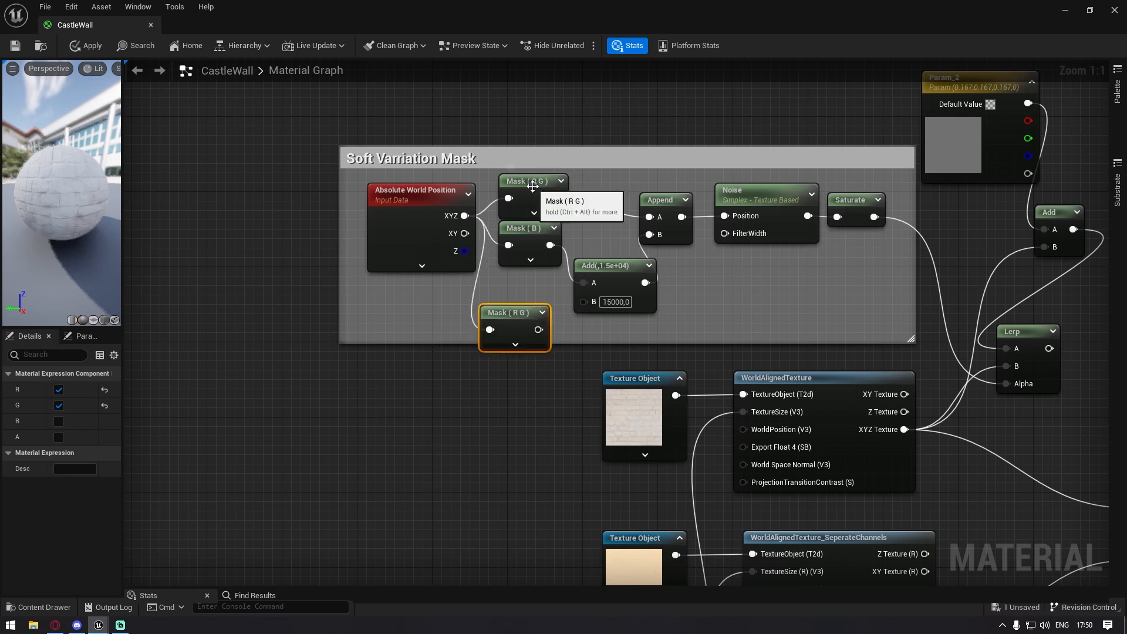
click(515, 344)
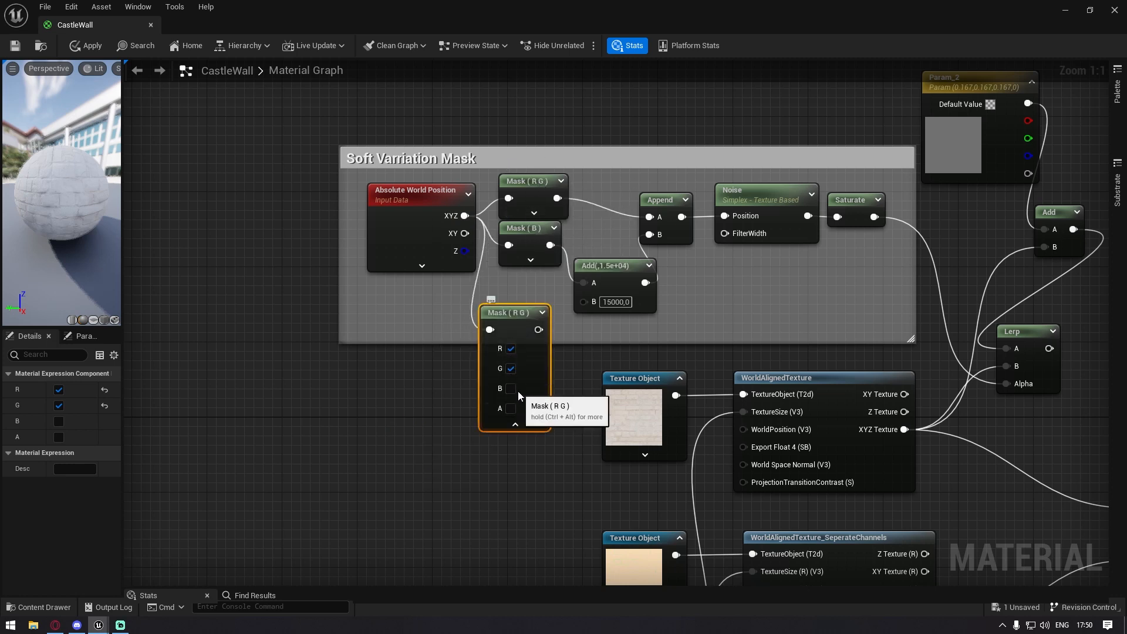
click(510, 368)
click(511, 388)
click(510, 348)
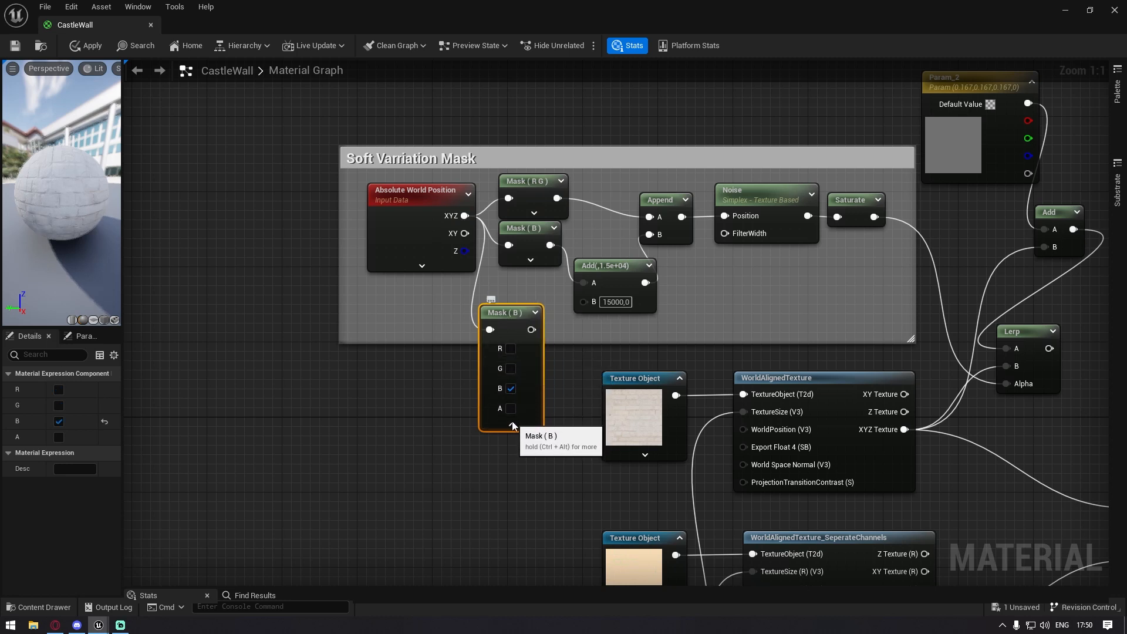
click(520, 425)
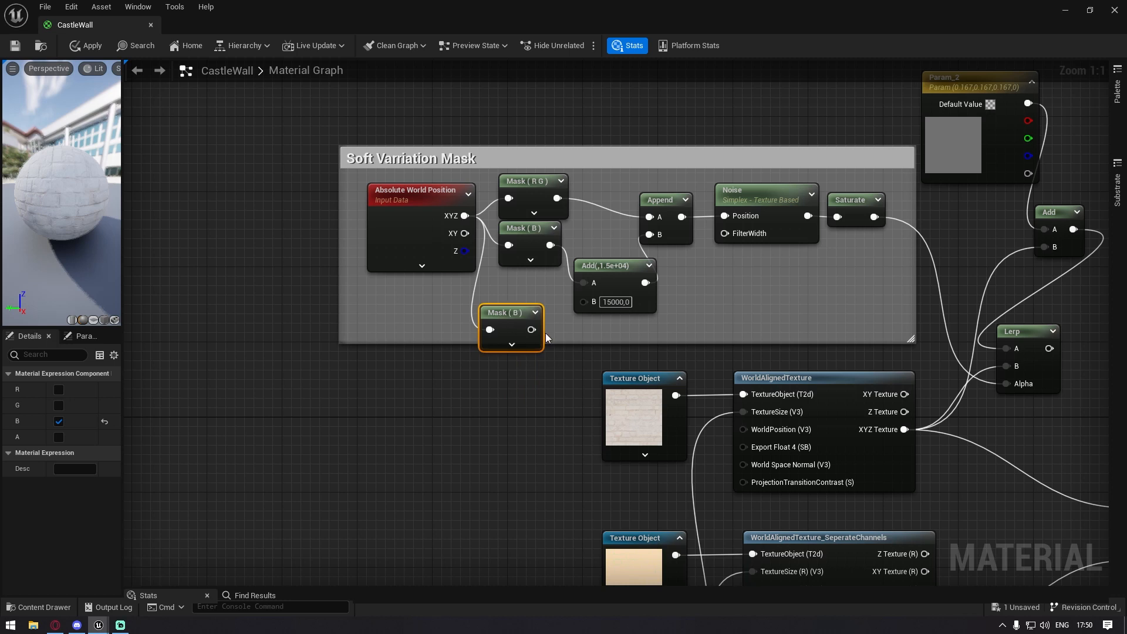
key(Delete)
Examine how the Mask (R G), Mask (B) and Add nodes are linked in the Soft Varriation Mask group
right_drag(543, 268, 459, 309)
right_drag(536, 242, 506, 242)
right_drag(539, 323, 589, 343)
click(390, 271)
click(509, 306)
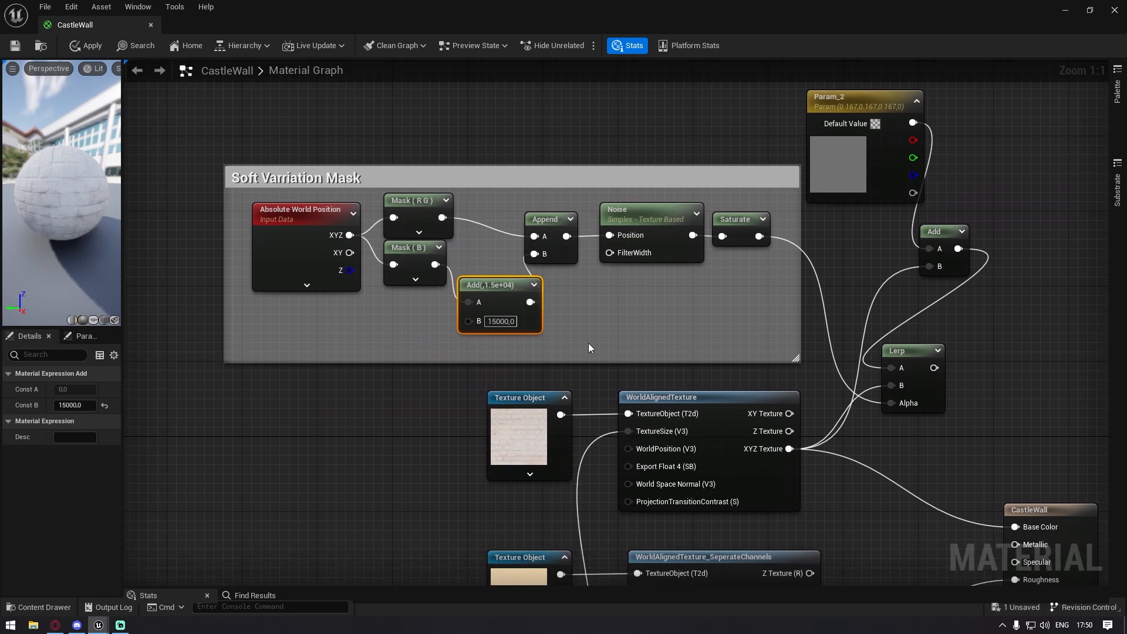
drag(602, 342, 405, 321)
mouse_move(435, 264)
mouse_down()
mouse_move(457, 263)
mouse_move(440, 274)
mouse_up()
click(407, 263)
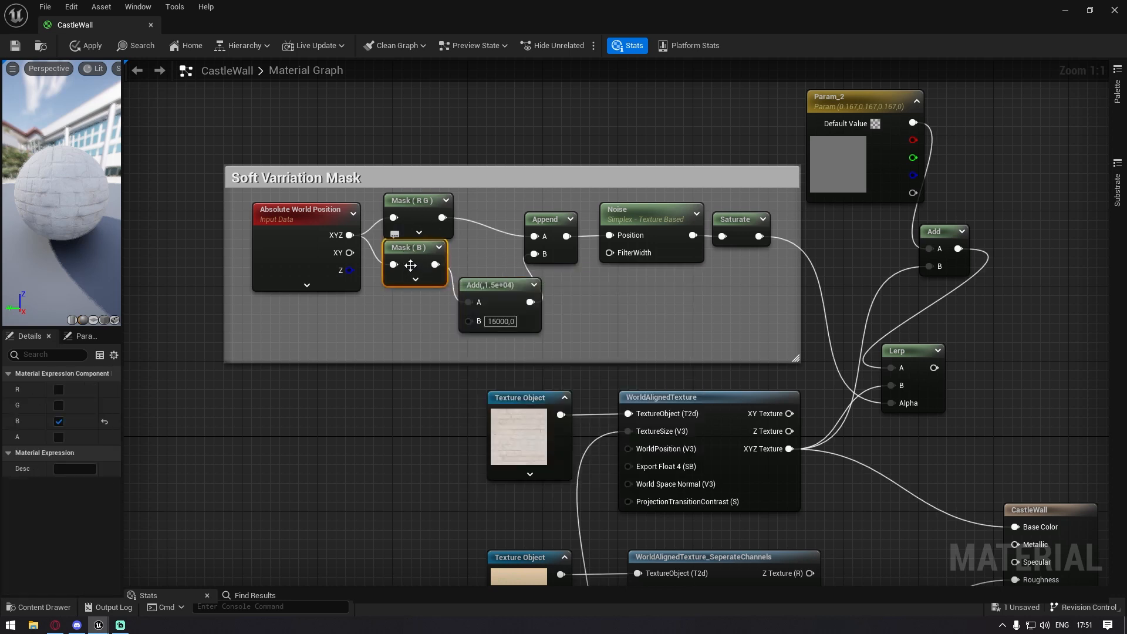
right_drag(410, 311, 461, 312)
click(402, 194)
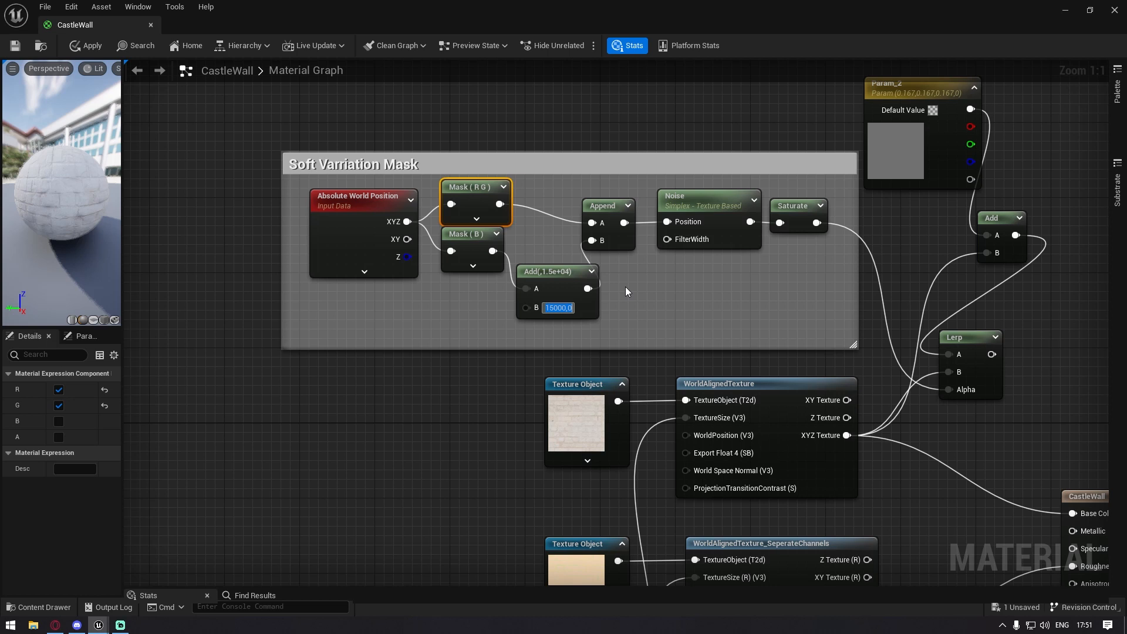
Examine the B value of the Add node in the Soft Varriation Mask group
drag(553, 308, 572, 315)
click(558, 312)
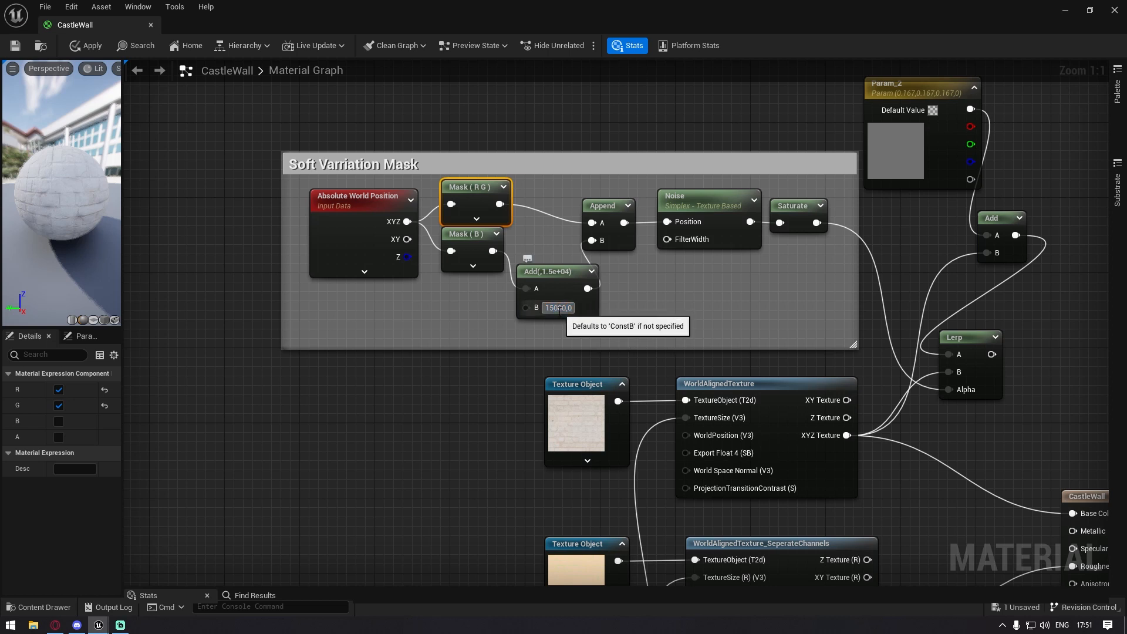
drag(553, 308, 602, 315)
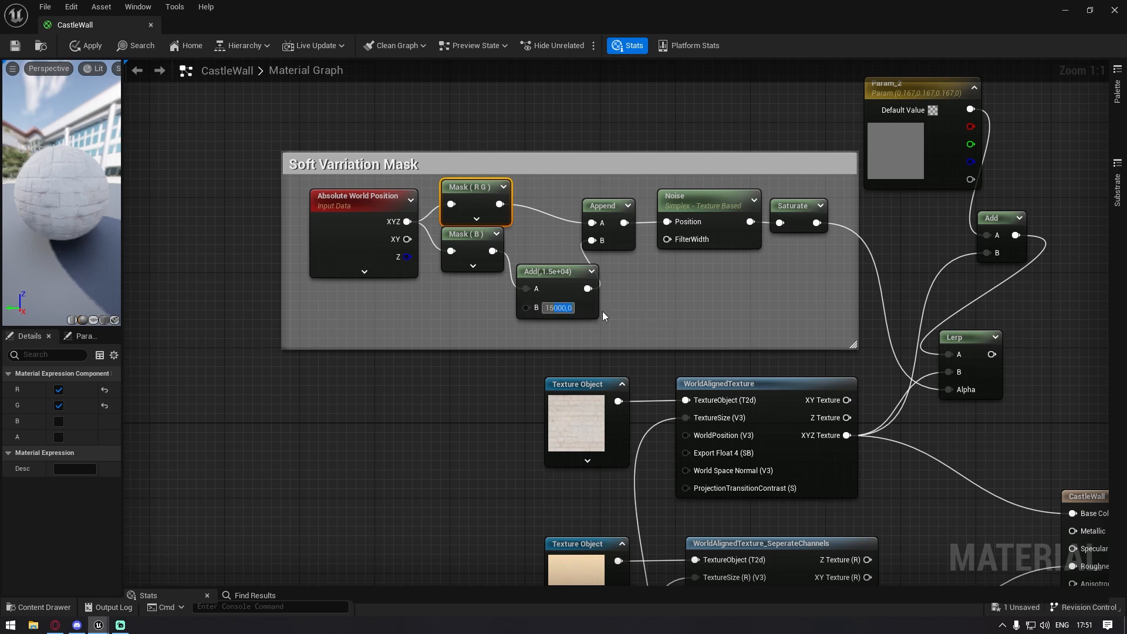
click(604, 307)
Select the Noise node and examine its settings and the node chain feeding it
click(714, 200)
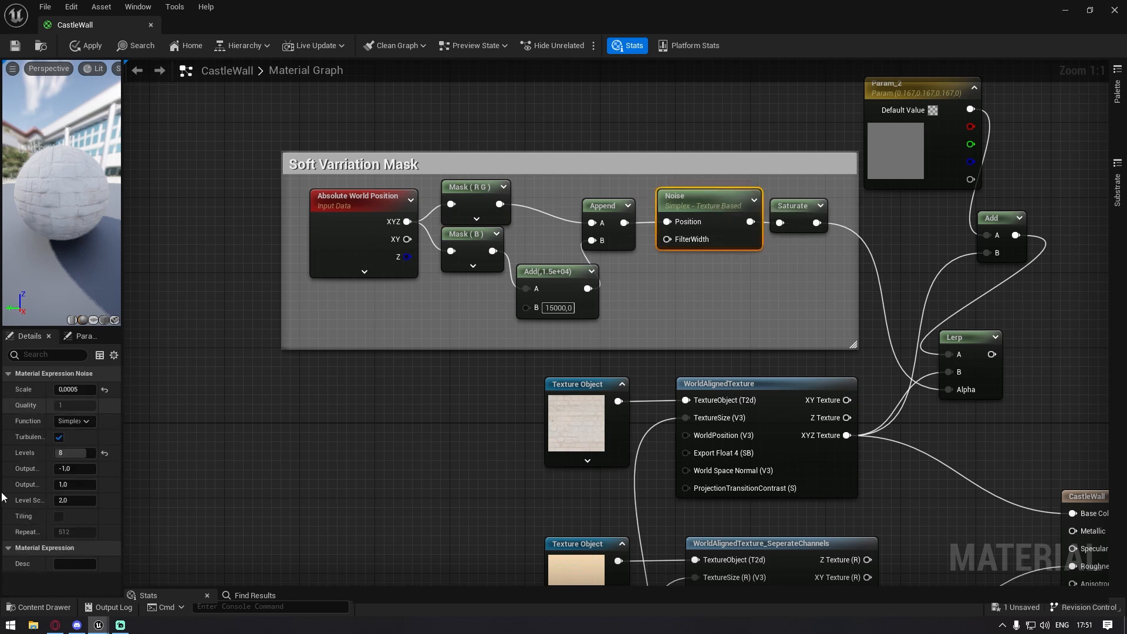
right_drag(697, 336, 668, 313)
drag(768, 265, 337, 177)
drag(785, 294, 352, 174)
click(688, 203)
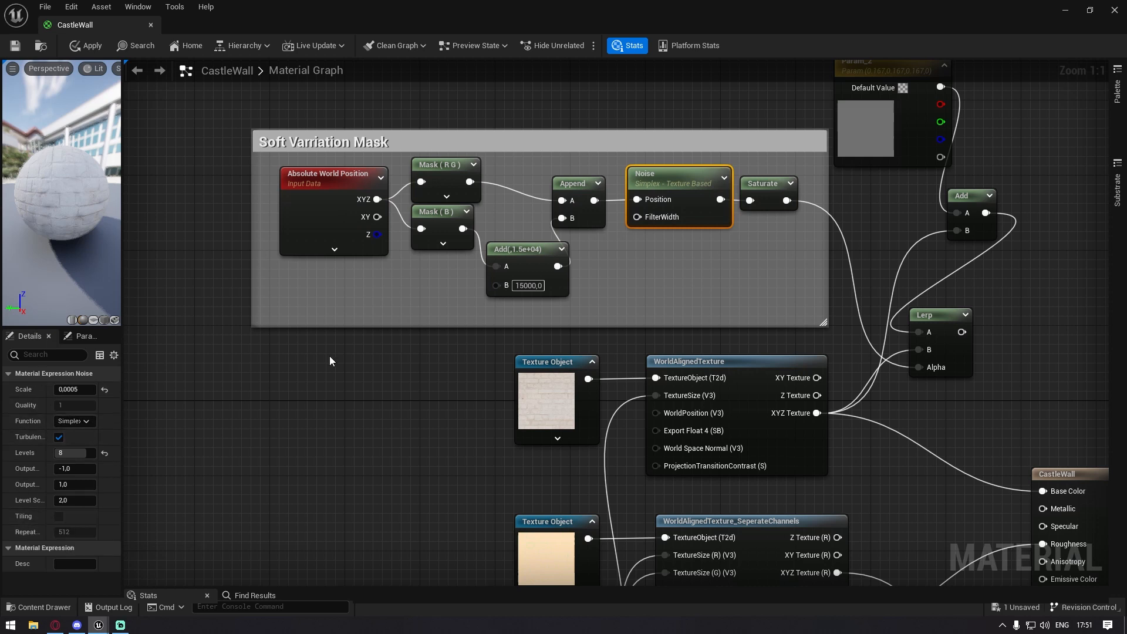
Space out the mask group by moving the Add node slightly lower and the Append, Noise and Saturate nodes slightly higher
drag(444, 297, 599, 282)
right_drag(599, 282, 590, 288)
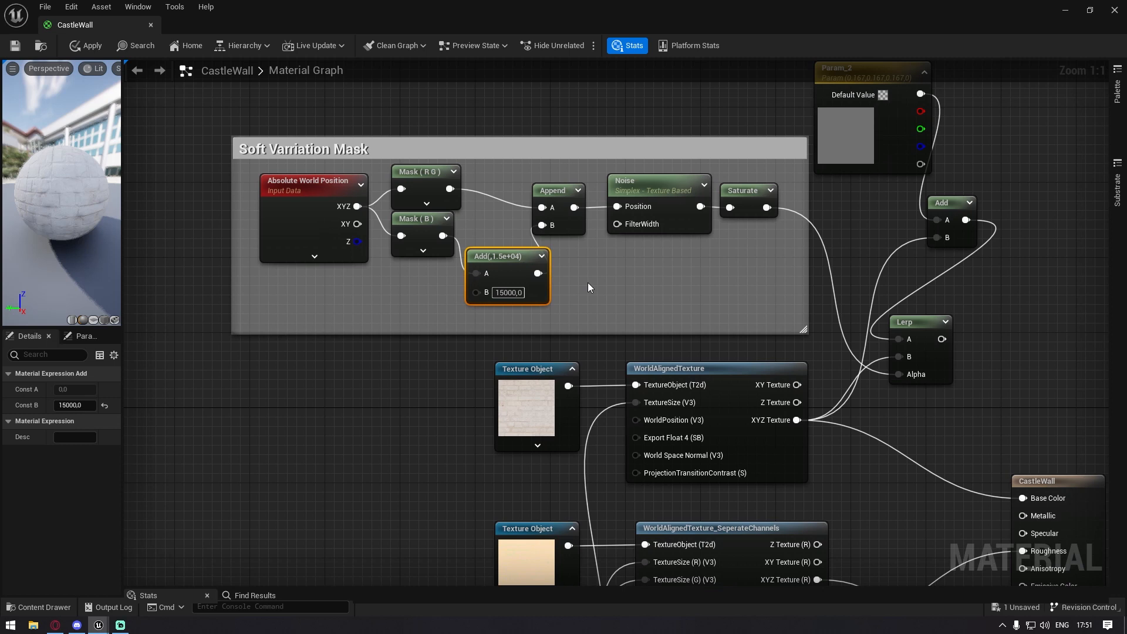
mouse_move(532, 256)
mouse_down()
mouse_move(523, 265)
mouse_move(542, 265)
mouse_up()
drag(552, 195, 552, 184)
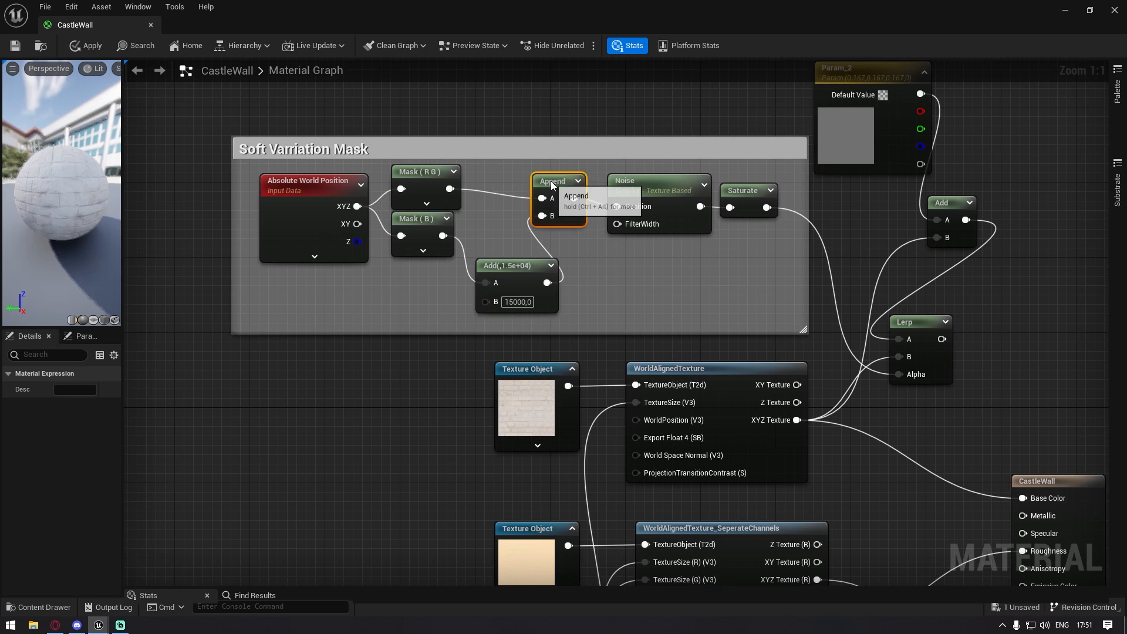
click(508, 266)
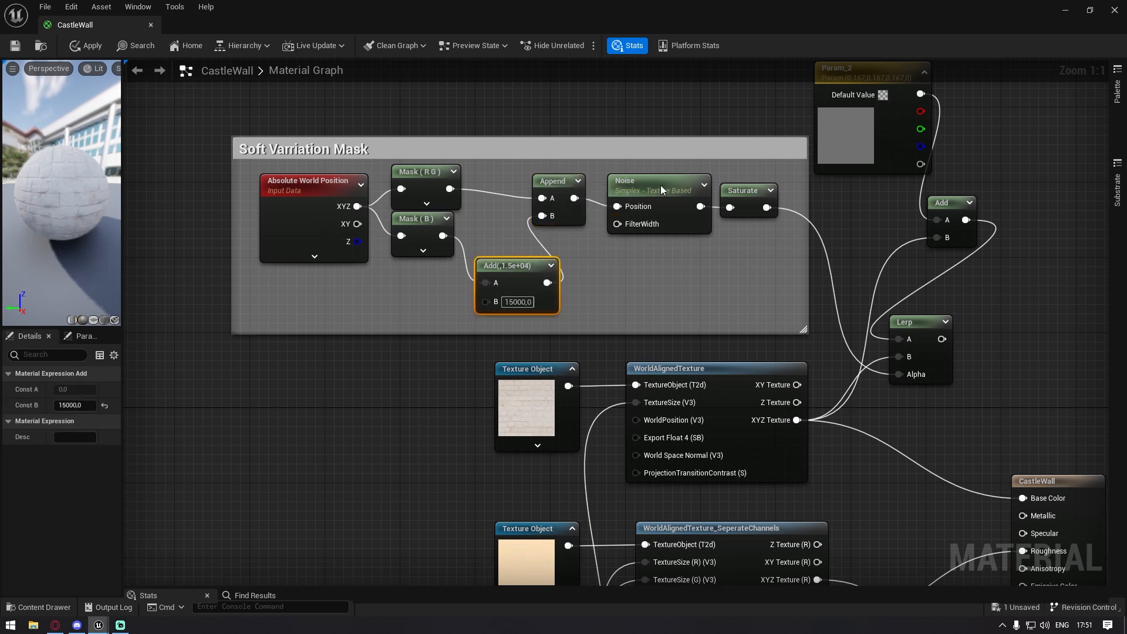
drag(661, 186, 661, 176)
drag(749, 190, 761, 181)
Examine the node path from Absolute World Position through the masks and Add node, and select the Append node
right_drag(705, 269, 622, 307)
drag(499, 283, 465, 236)
drag(274, 246, 307, 358)
drag(333, 323, 352, 236)
drag(382, 356, 510, 256)
click(474, 224)
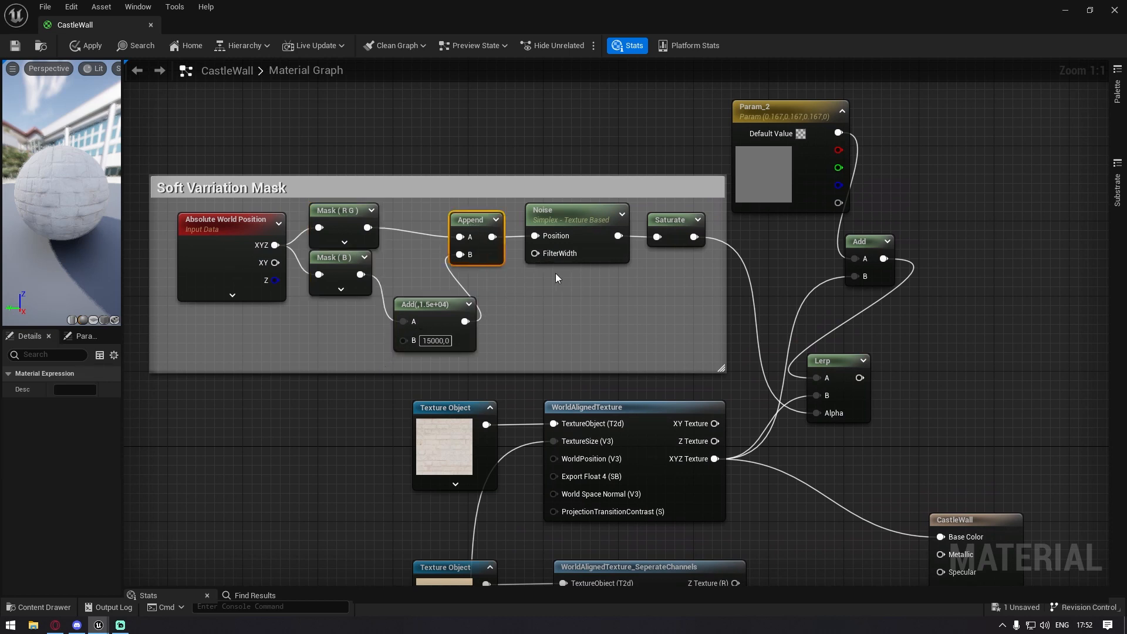
Select the Noise node and widen the Details area so its setting names are fully readable
click(573, 216)
right_drag(602, 305, 554, 305)
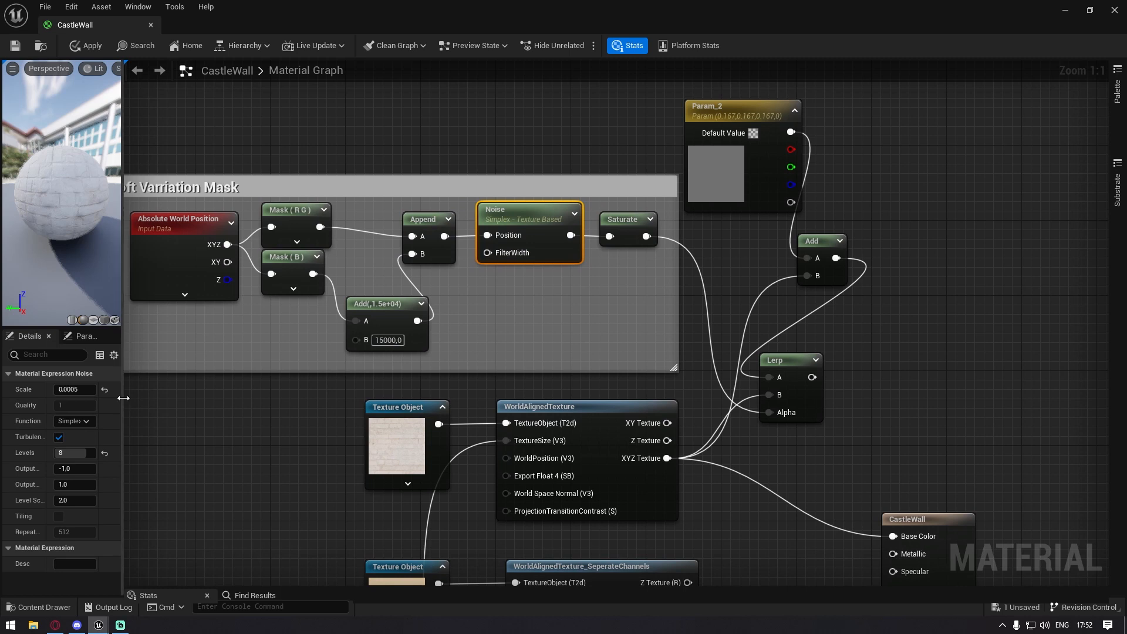
drag(123, 398, 341, 384)
Search the node list for Noise and dismiss the list without adding a node
right_click(633, 159)
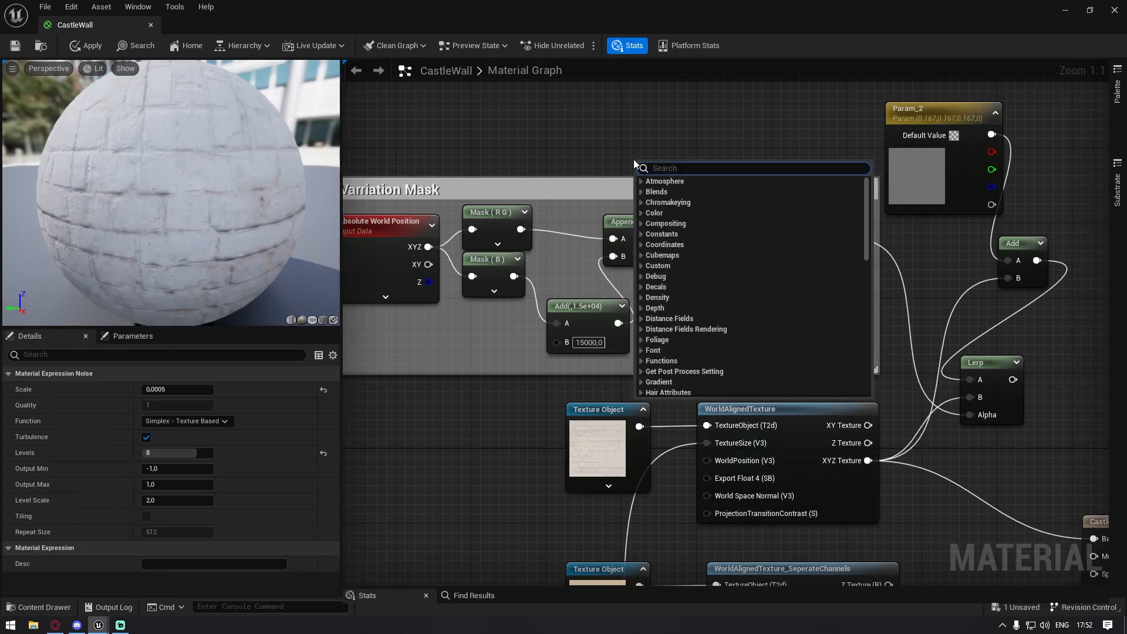
text(noise)
click(504, 366)
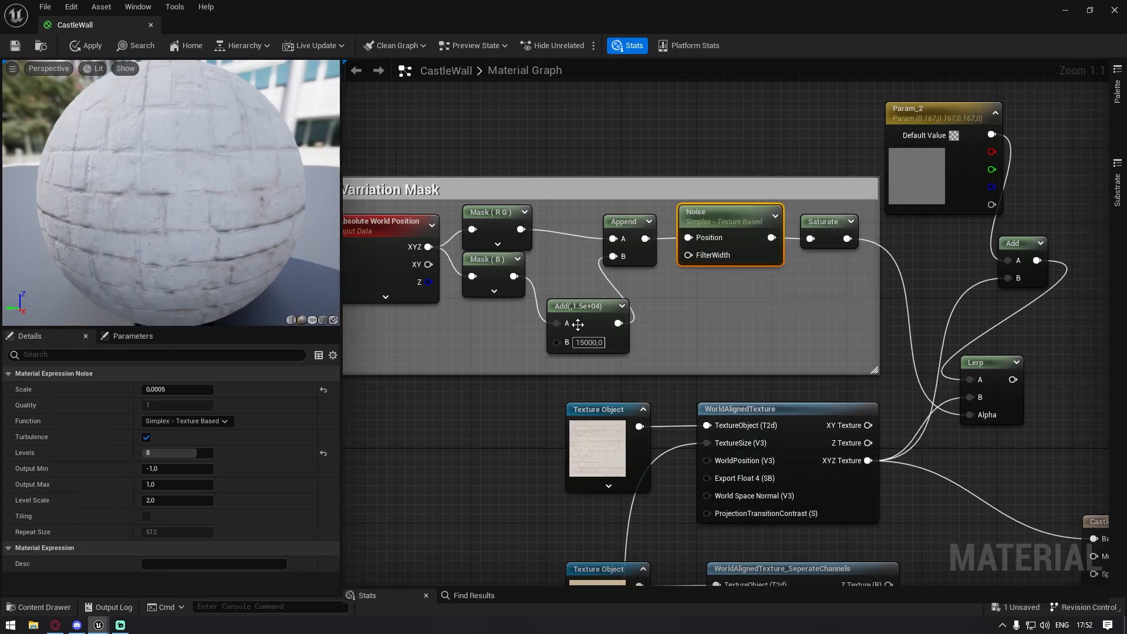
Create a demonstration Add node below the Mask (B) node and delete it again
click(578, 324)
key(a)
click(484, 334)
drag(507, 353, 478, 345)
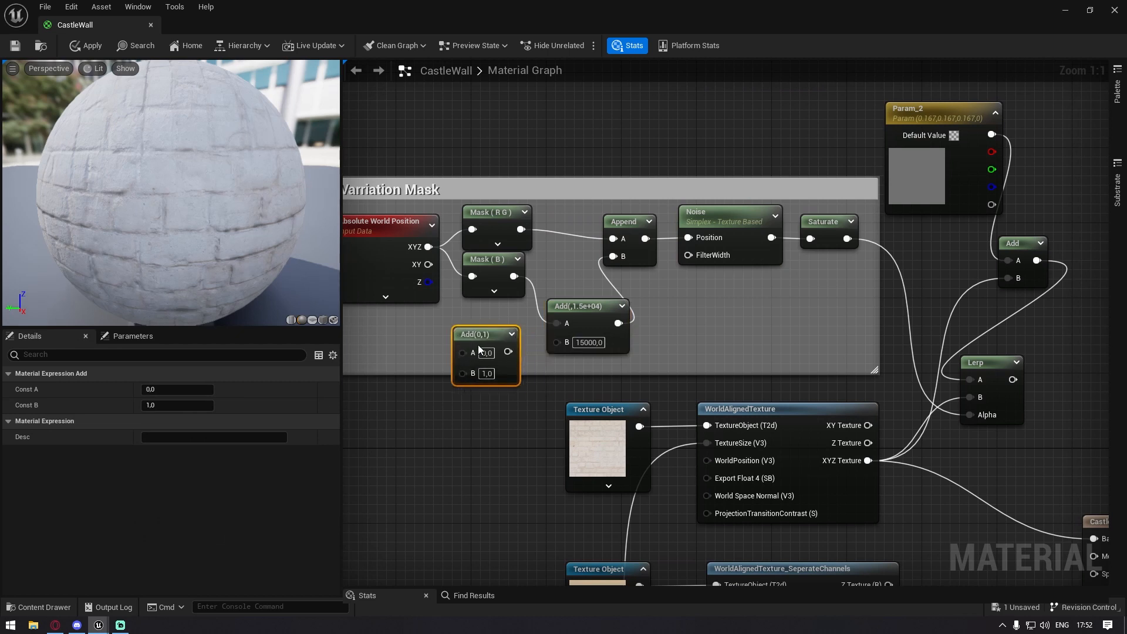
key(Delete)
Look up the Add node in the node list and dismiss the list without placing it
right_click(468, 418)
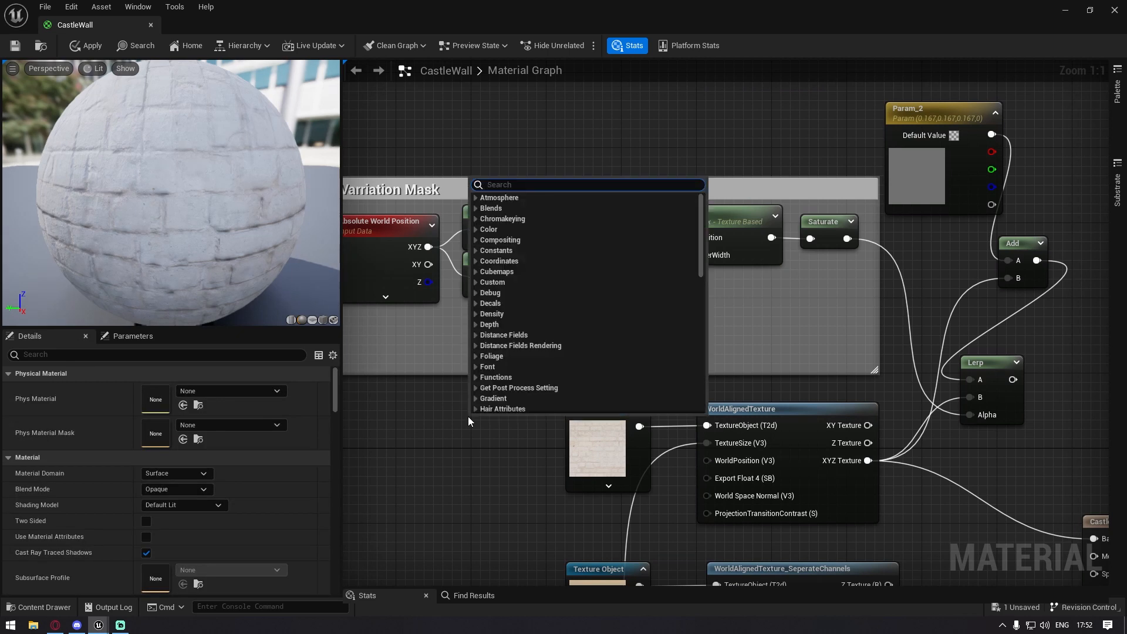
text(add)
click(468, 418)
right_drag(702, 257, 648, 272)
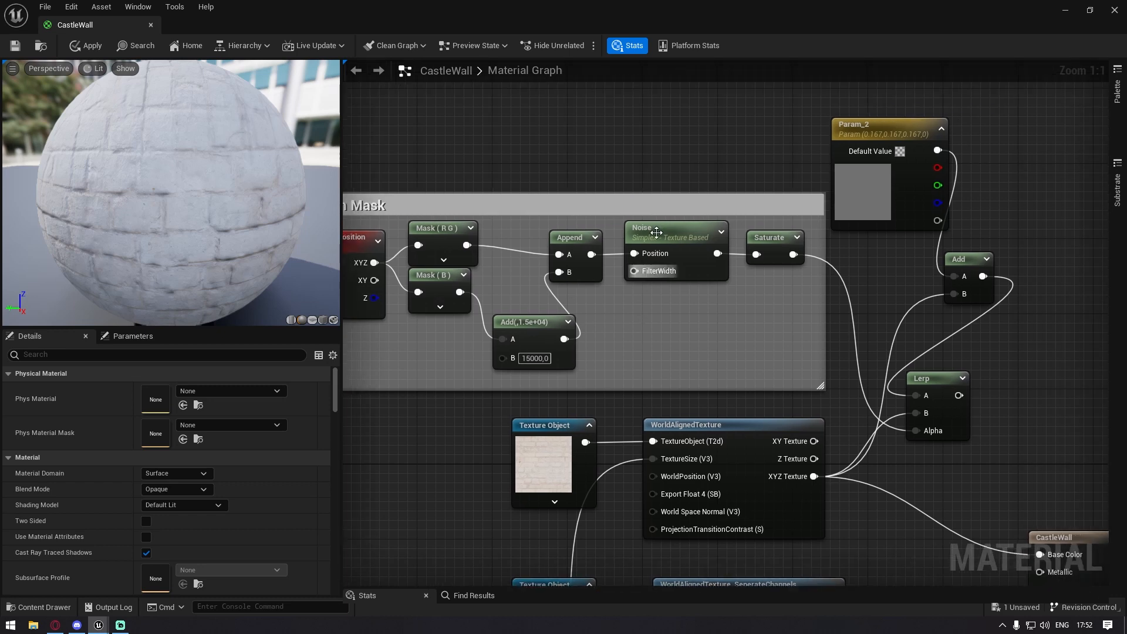
Look up Noise in the node list, dismiss it, and select the mask group's Noise node to show its settings
click(698, 223)
right_click(653, 124)
text(noise)
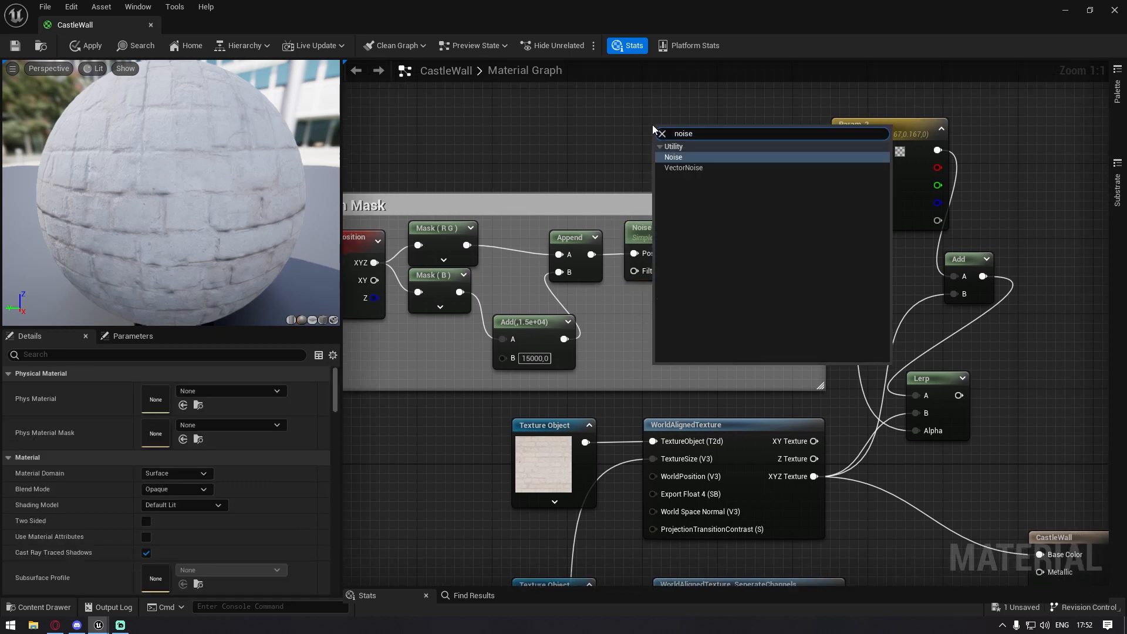
click(715, 153)
right_drag(715, 153, 643, 160)
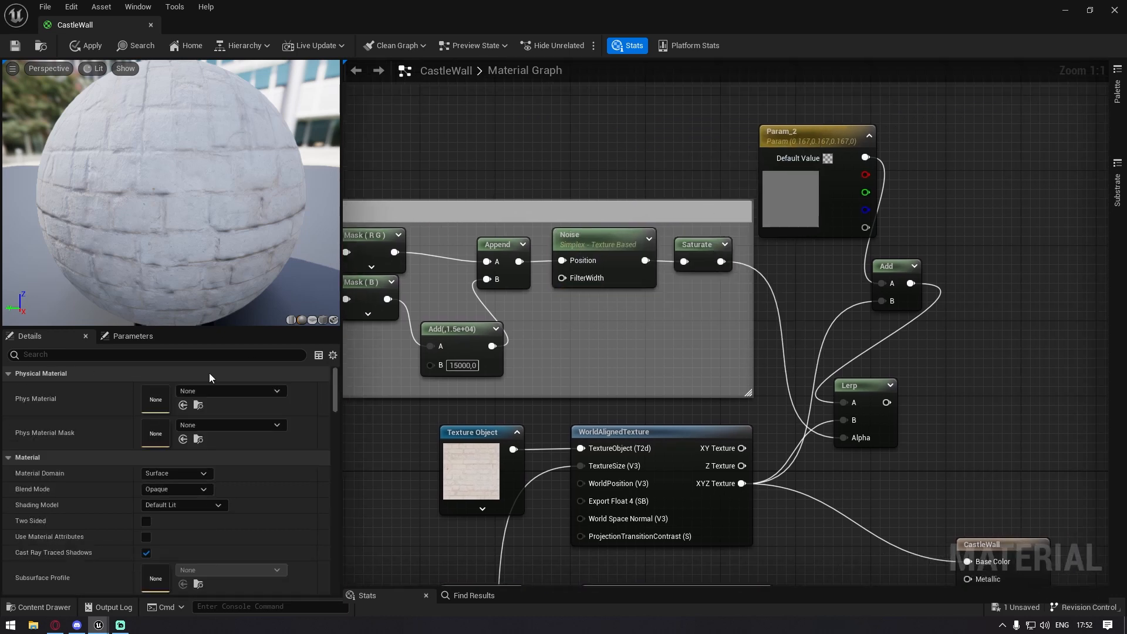
click(578, 252)
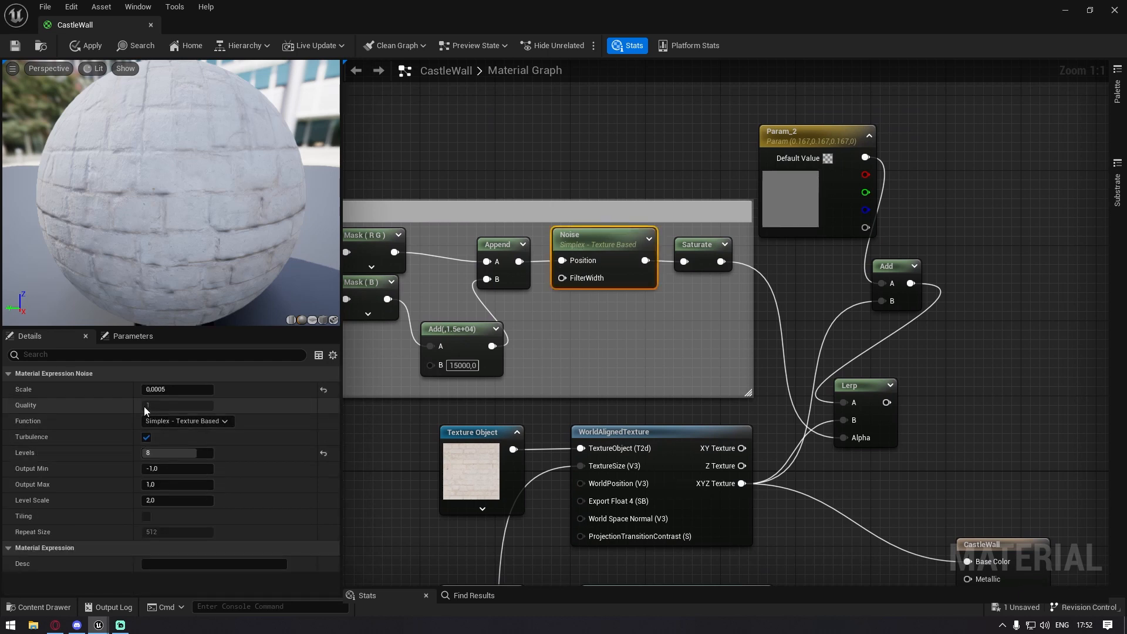
Examine the Noise node's settings, starting from its Scale value
click(206, 389)
key(Right)
key(Left)
key(Left)
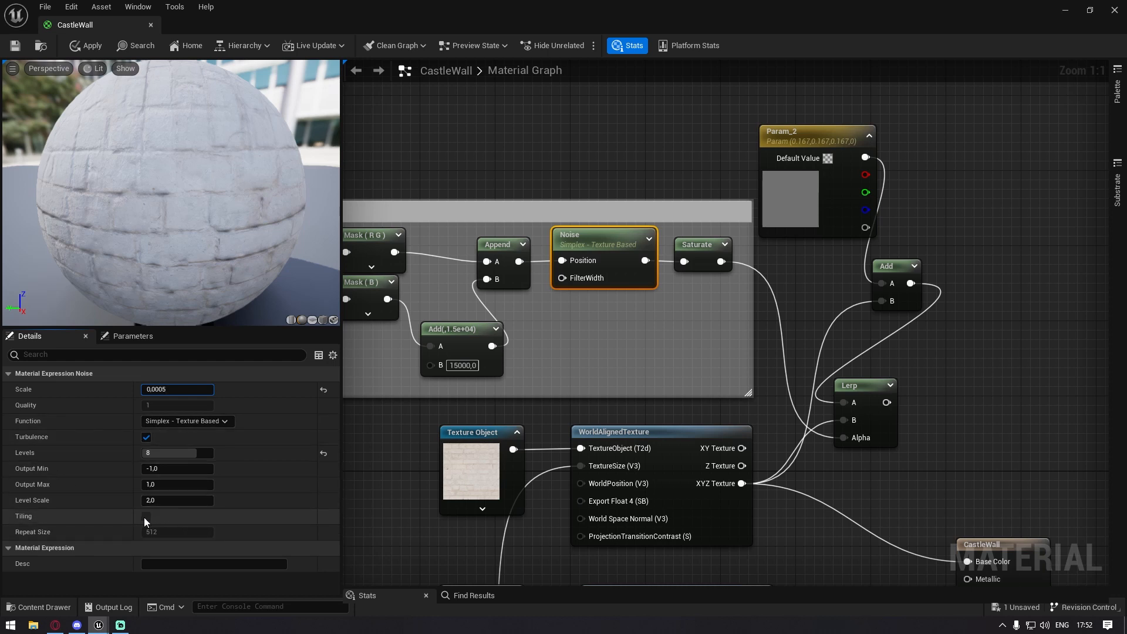
mouse_move(527, 146)
right_down()
mouse_move(670, 115)
mouse_move(721, 133)
mouse_move(512, 138)
right_up()
Select the Saturate node behind the Noise node and inspect how it feeds the Lerp node
click(704, 245)
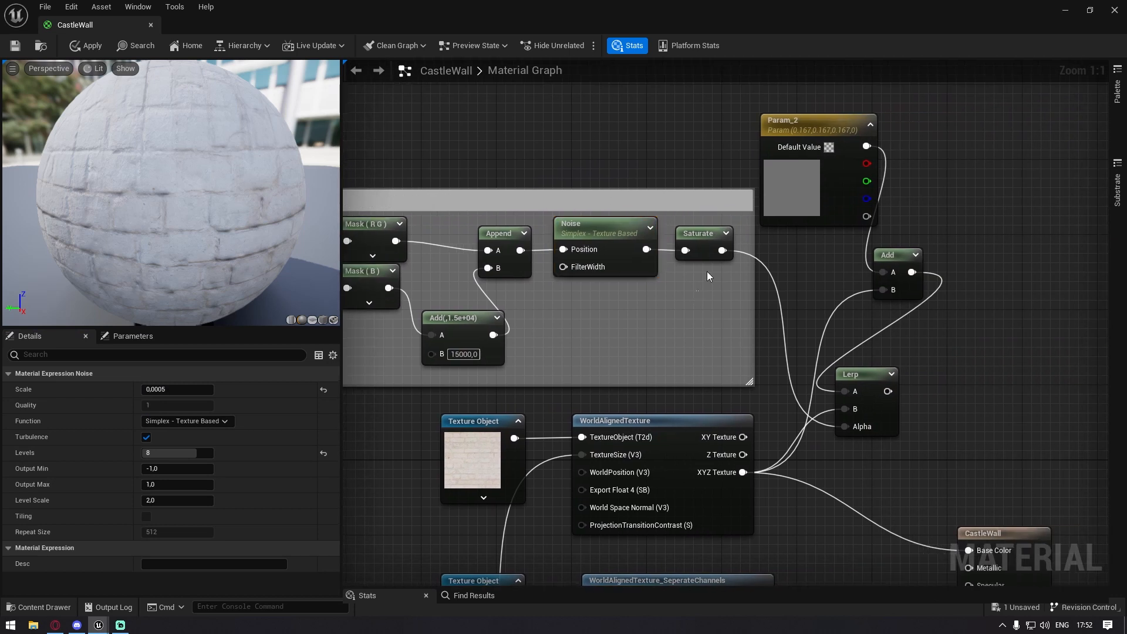
mouse_move(708, 245)
mouse_down()
mouse_move(700, 224)
mouse_move(716, 226)
mouse_up()
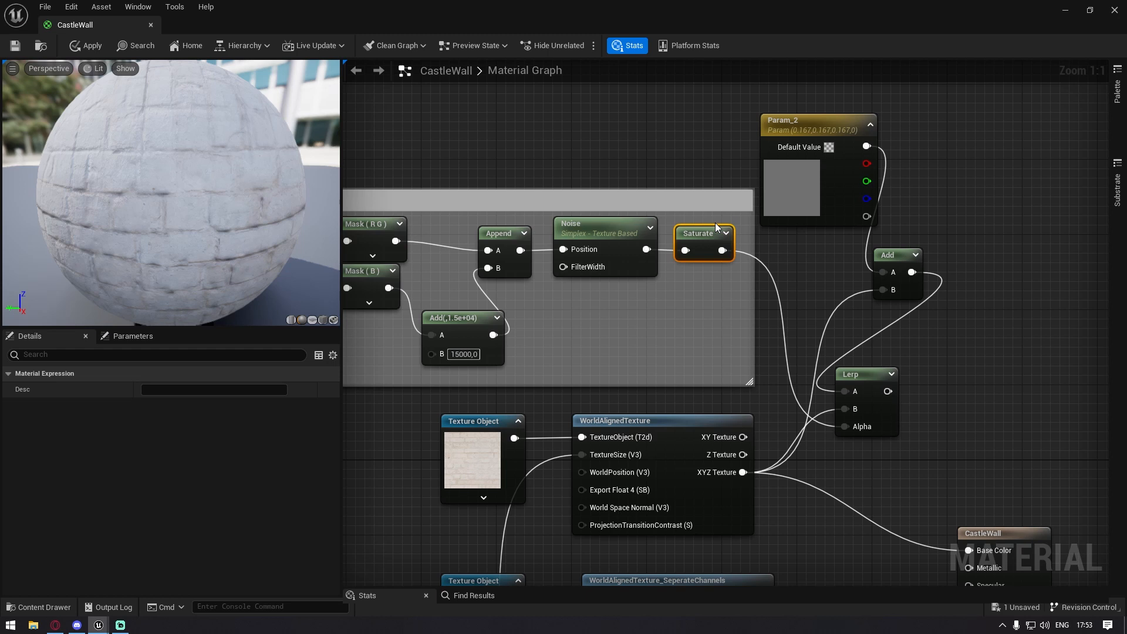
drag(687, 284, 703, 259)
mouse_move(705, 305)
right_down()
mouse_move(745, 278)
mouse_move(708, 306)
right_up()
right_drag(721, 255, 639, 241)
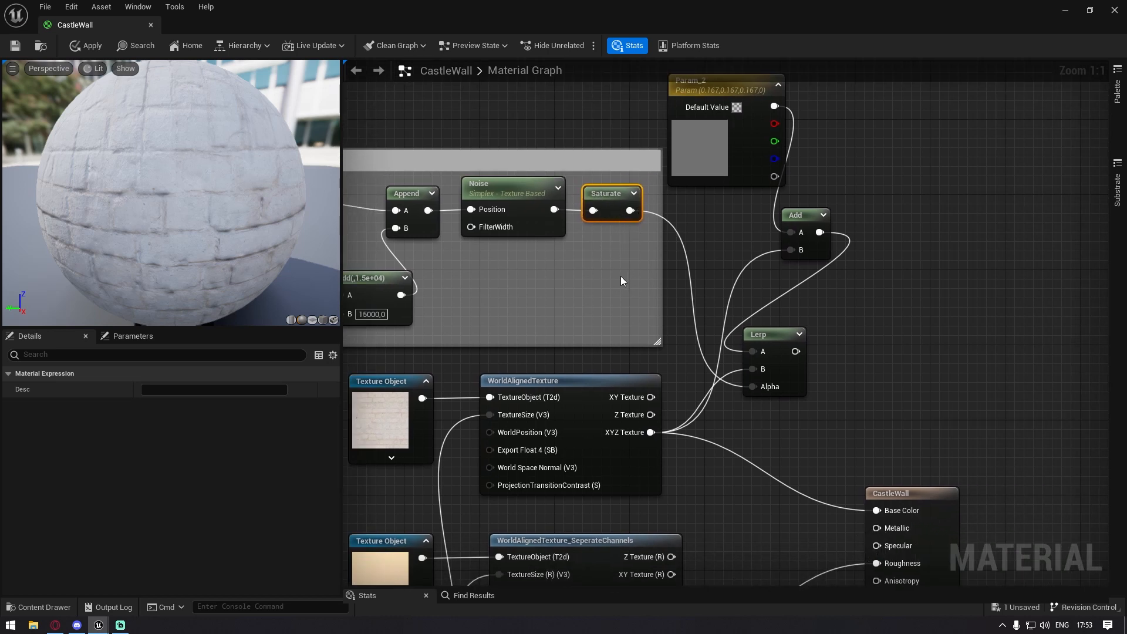
right_drag(621, 280, 649, 263)
Move the Lerp node farther from the texture nodes and link the Saturate output to its Alpha input
drag(784, 323, 876, 320)
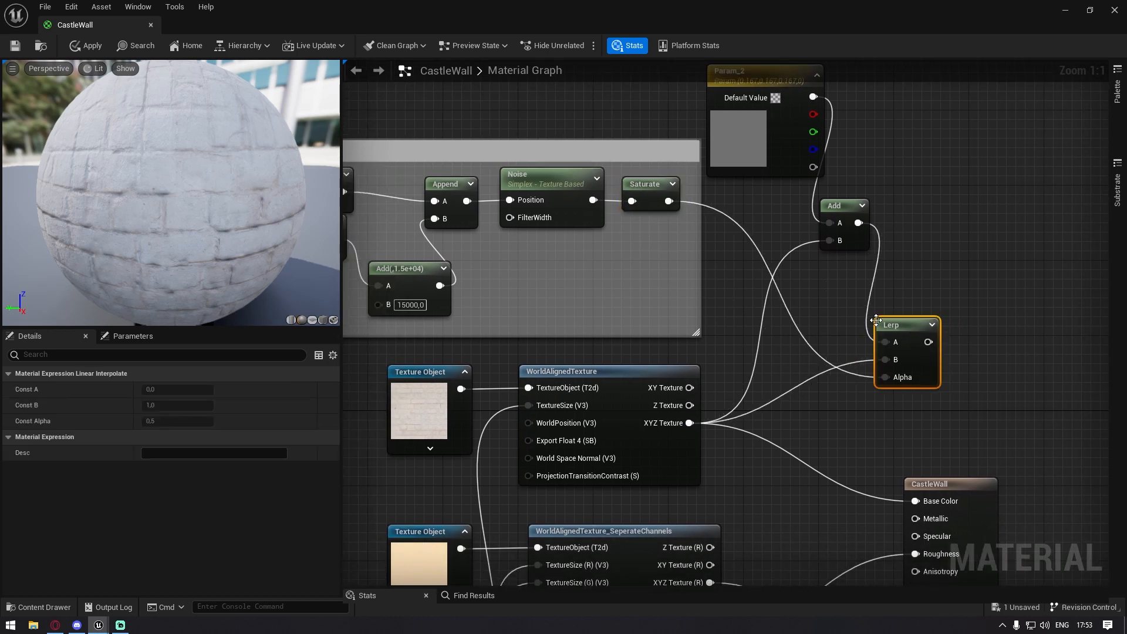
drag(669, 204, 896, 379)
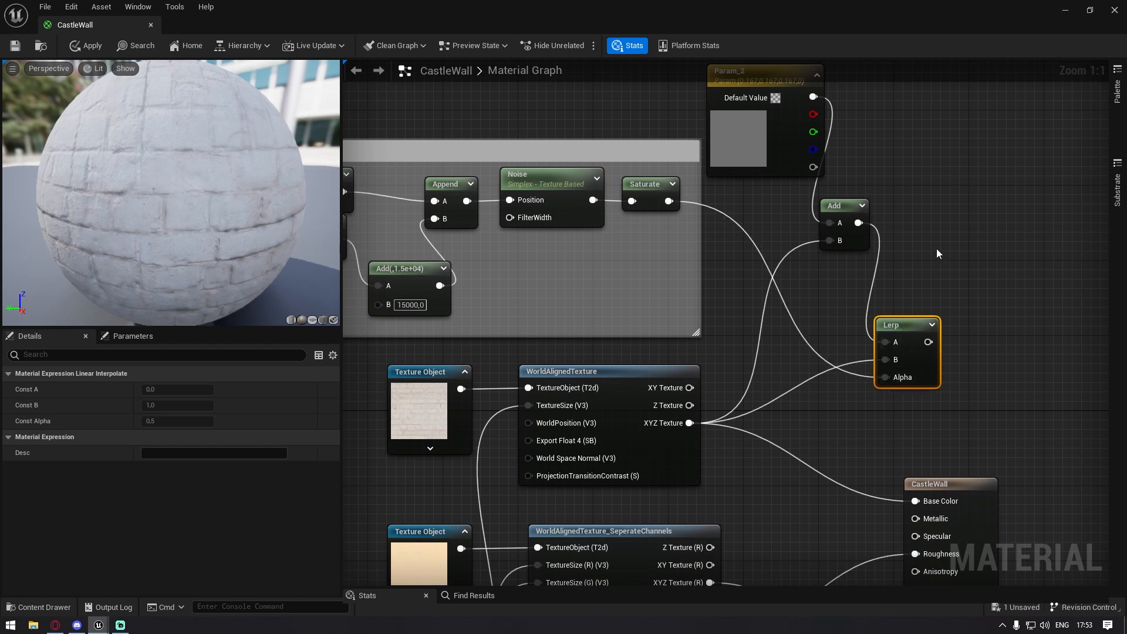
Place a demonstration Lerp node beside the Add node and delete it again
right_drag(938, 253, 855, 271)
key(ctrl+v)
drag(929, 247, 902, 219)
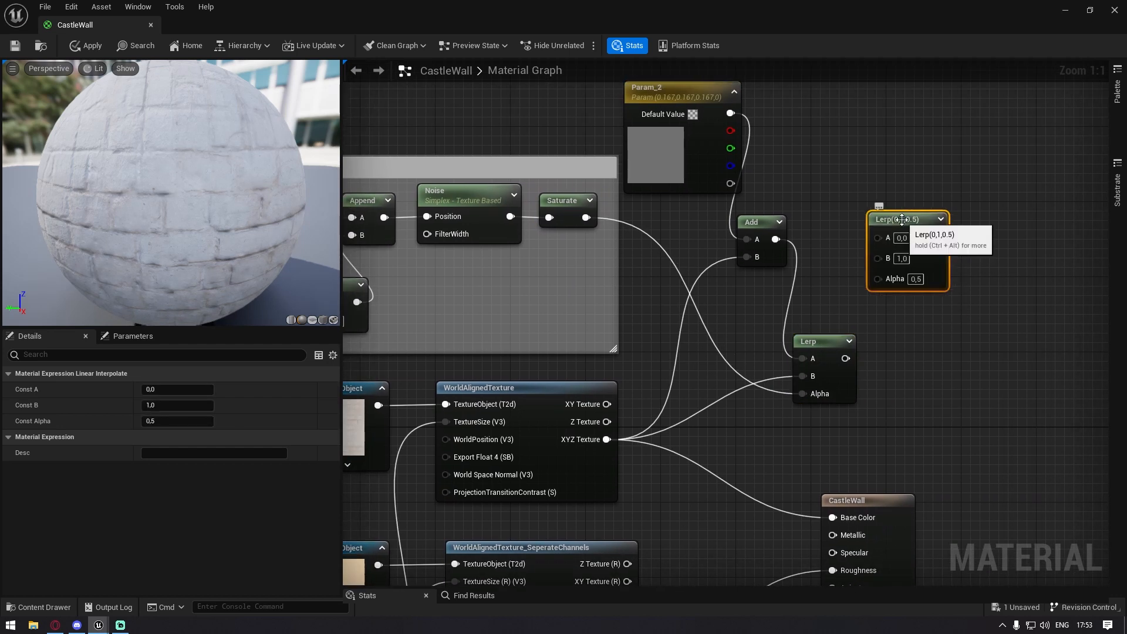
key(Delete)
Look up lerp in the node list, add a demonstration LinearInterpolate node, and delete it again
right_click(901, 220)
text(lerp)
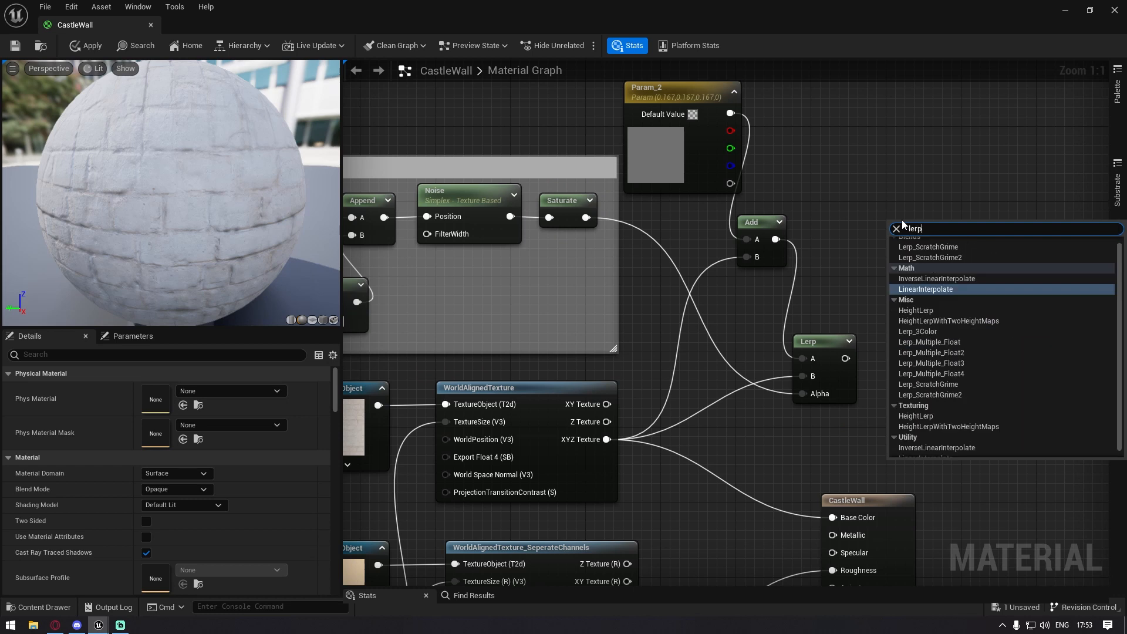
key(Return)
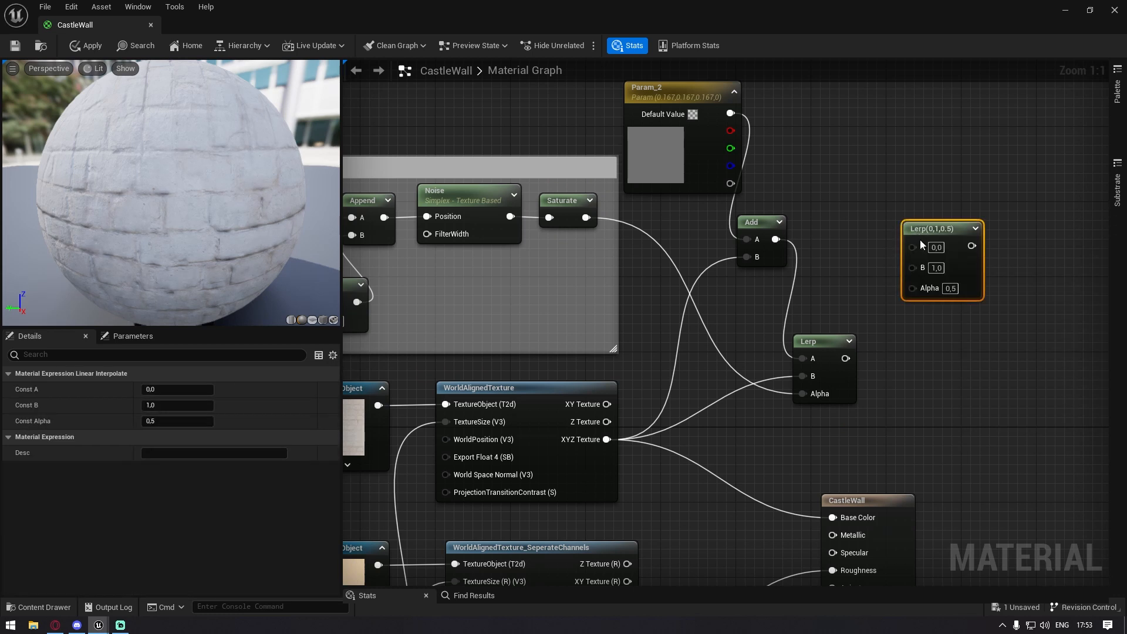
drag(911, 230, 867, 211)
key(Delete)
Point out the brick Texture Object and WorldAlignedTexture nodes, and break the XYZ Texture link to CastleWall's Base Color
right_drag(780, 172, 754, 293)
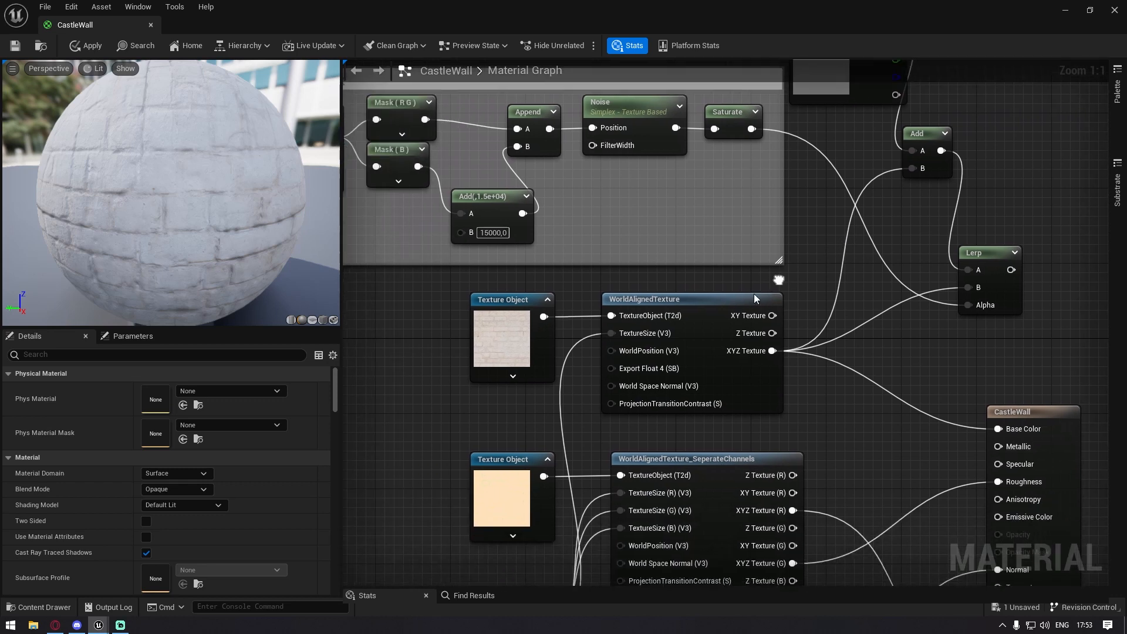
drag(981, 252, 992, 259)
right_drag(752, 342, 657, 349)
mouse_move(378, 300)
mouse_down()
mouse_move(551, 319)
mouse_move(728, 361)
mouse_up()
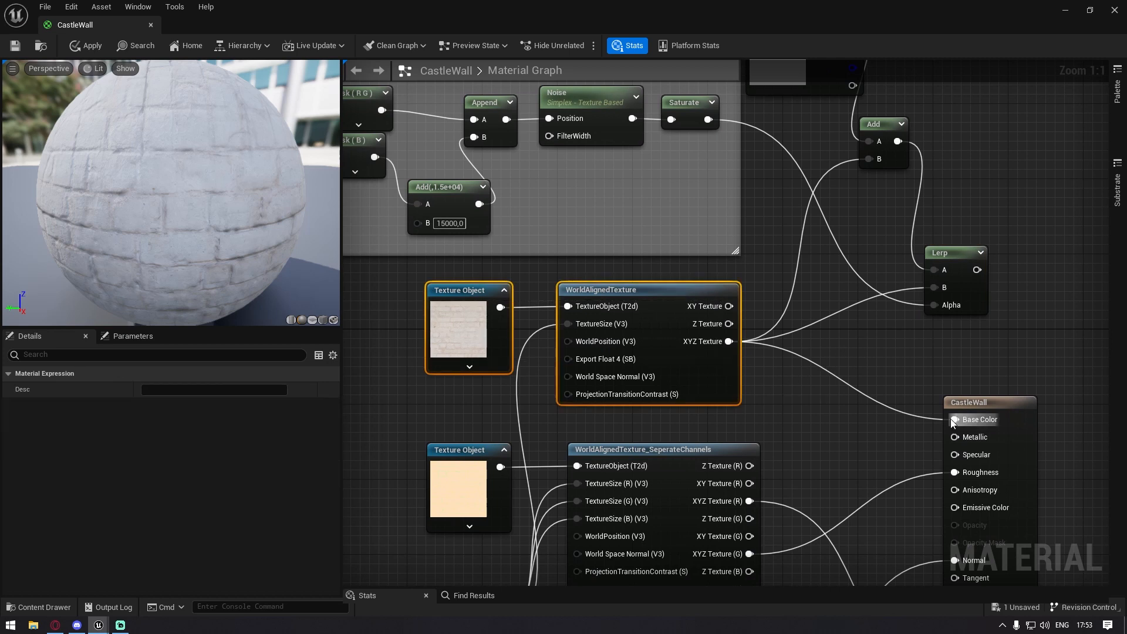
click(861, 399)
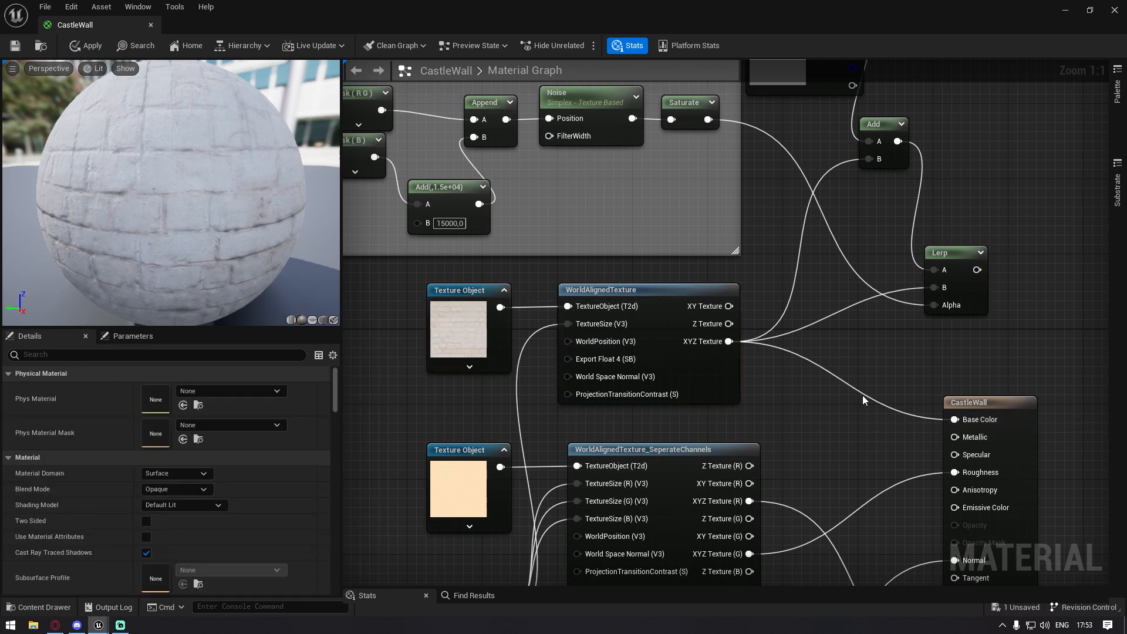
alt+click(861, 396)
Select the WorldAlignedTexture node, open the node options of its brick Texture Object, and dismiss them
click(607, 282)
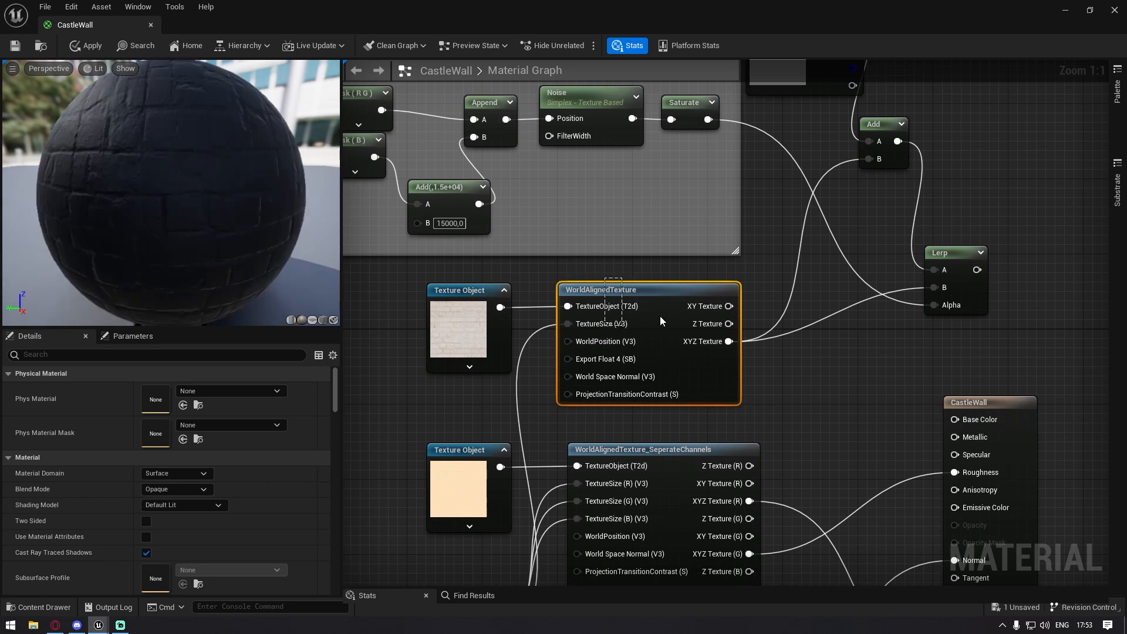
drag(658, 346, 659, 346)
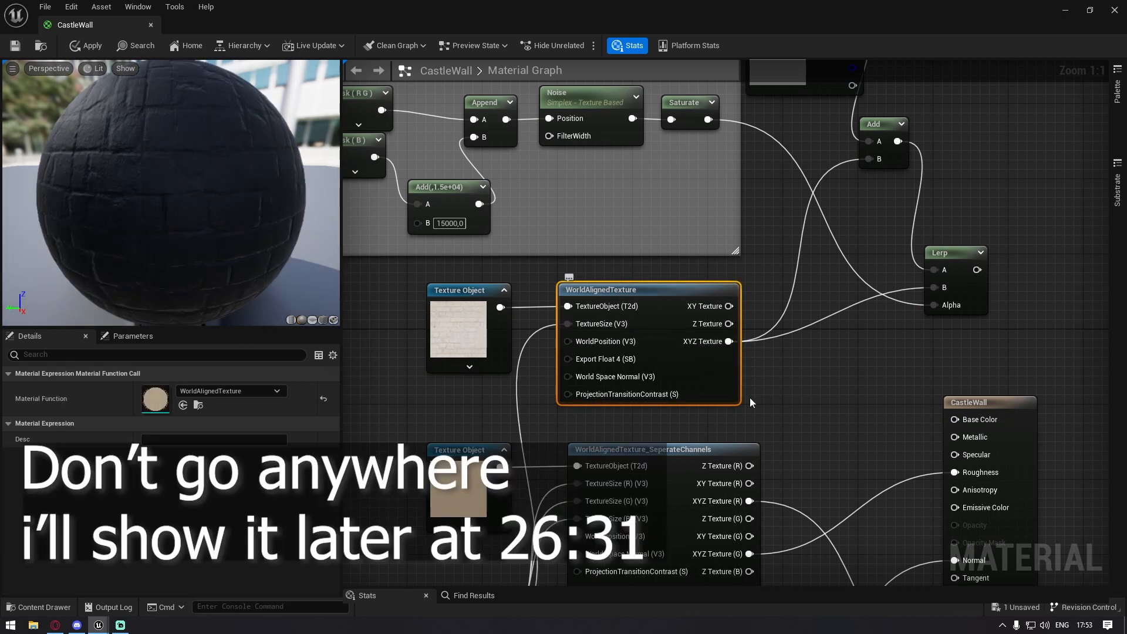
right_drag(749, 397, 650, 312)
right_drag(468, 360, 551, 350)
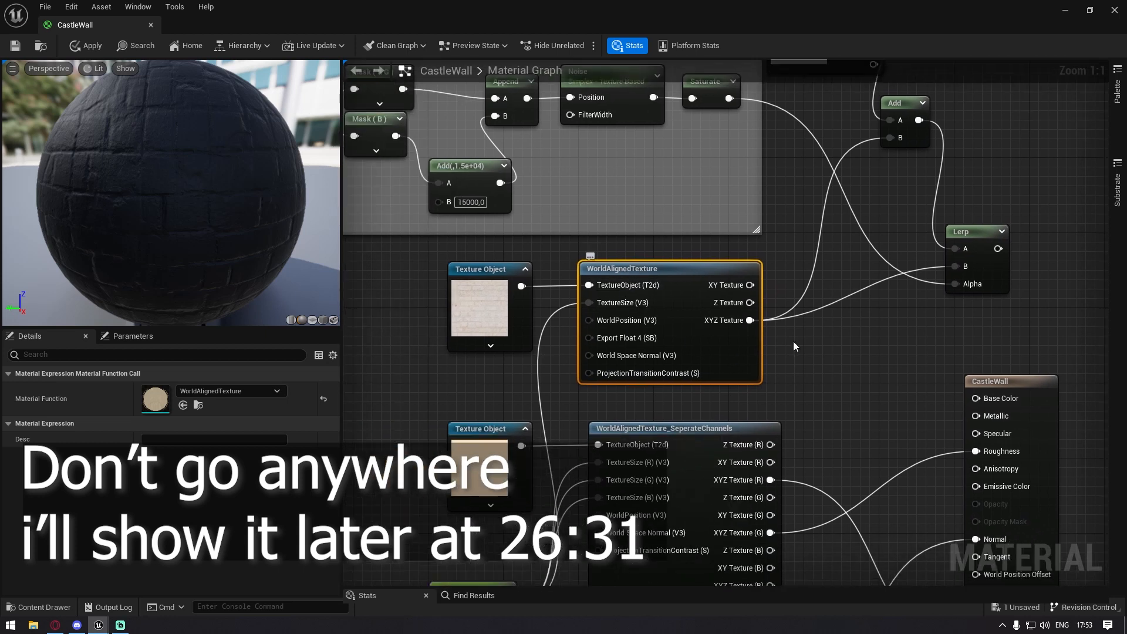
right_click(482, 311)
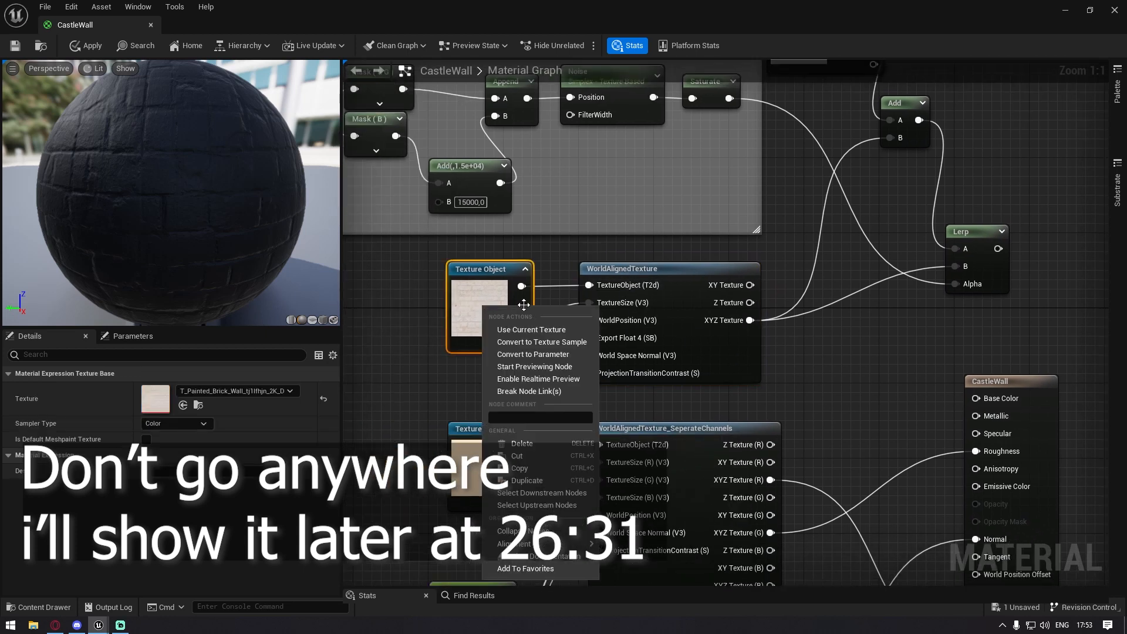
click(444, 347)
Inspect the 256 constant that drives the texture sizes and the WorldAlignedTexture node it feeds
right_drag(465, 583, 510, 422)
drag(510, 422, 519, 384)
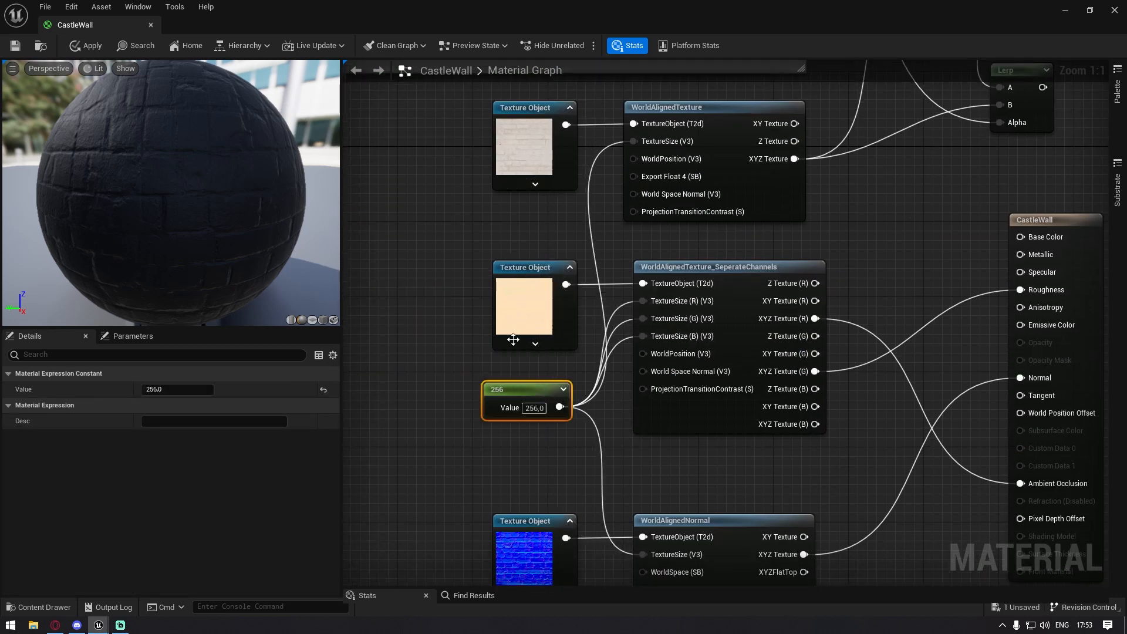
right_drag(514, 340, 446, 506)
drag(634, 261, 667, 281)
right_drag(912, 313, 787, 370)
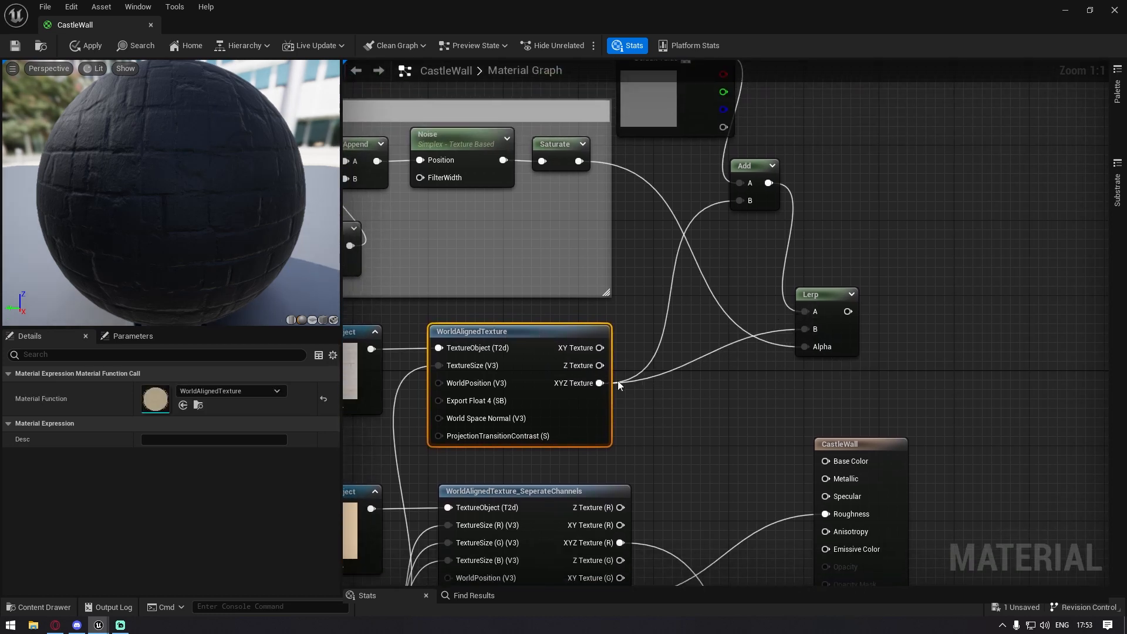
Link XYZ Texture to the Add node's B input and move the Param_2 node above the mask group
drag(590, 381, 752, 199)
right_drag(752, 200, 761, 306)
drag(679, 270, 583, 177)
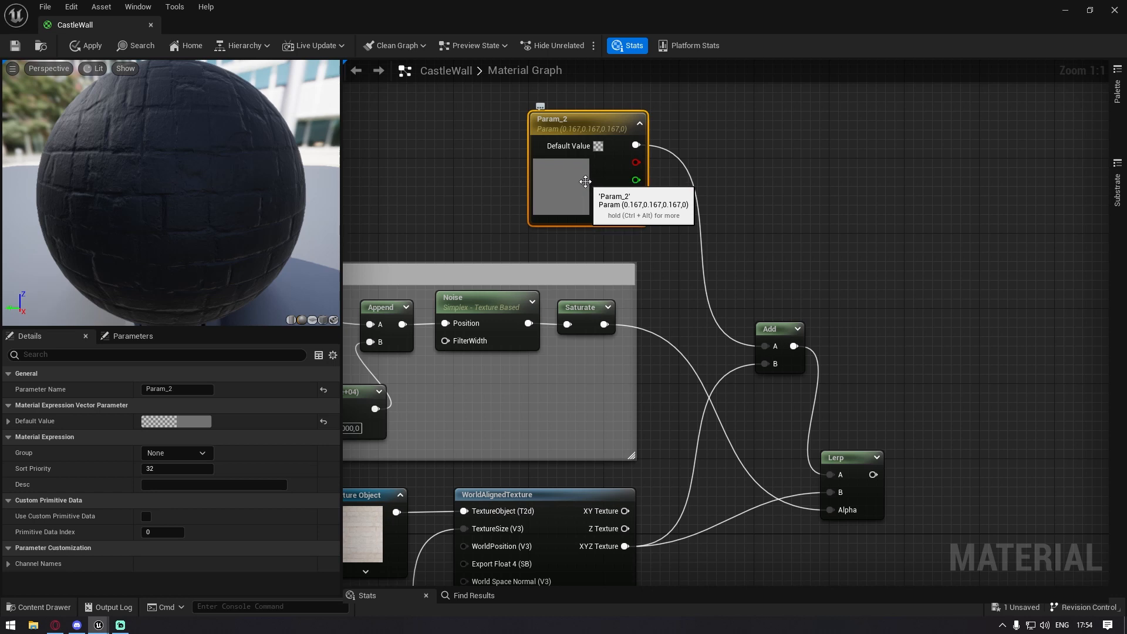
drag(754, 276, 783, 395)
drag(509, 166, 535, 225)
right_drag(563, 551, 565, 483)
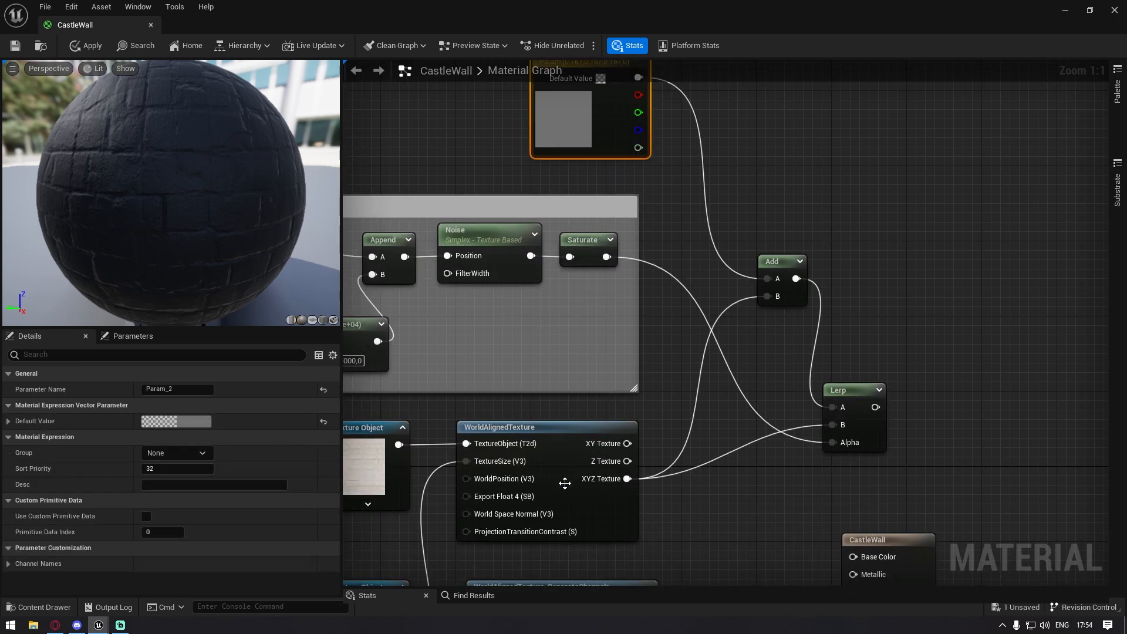
Select the WorldAlignedTexture node and the Add node to examine how the texture and Param_2 are combined
click(565, 482)
click(765, 266)
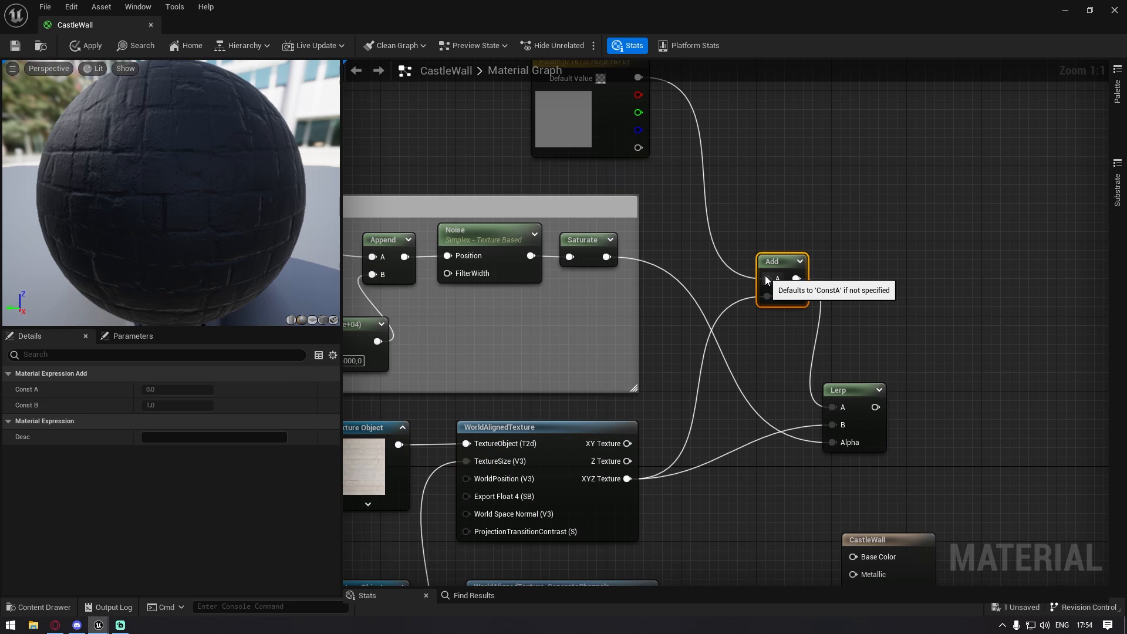
right_drag(735, 256, 773, 310)
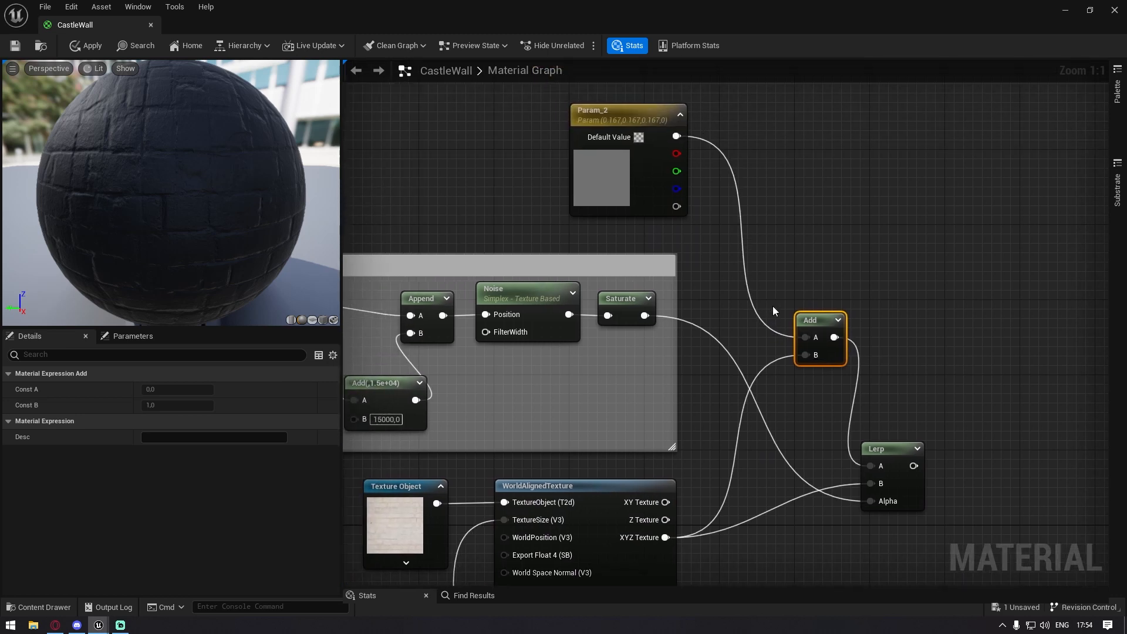
right_drag(800, 262, 742, 199)
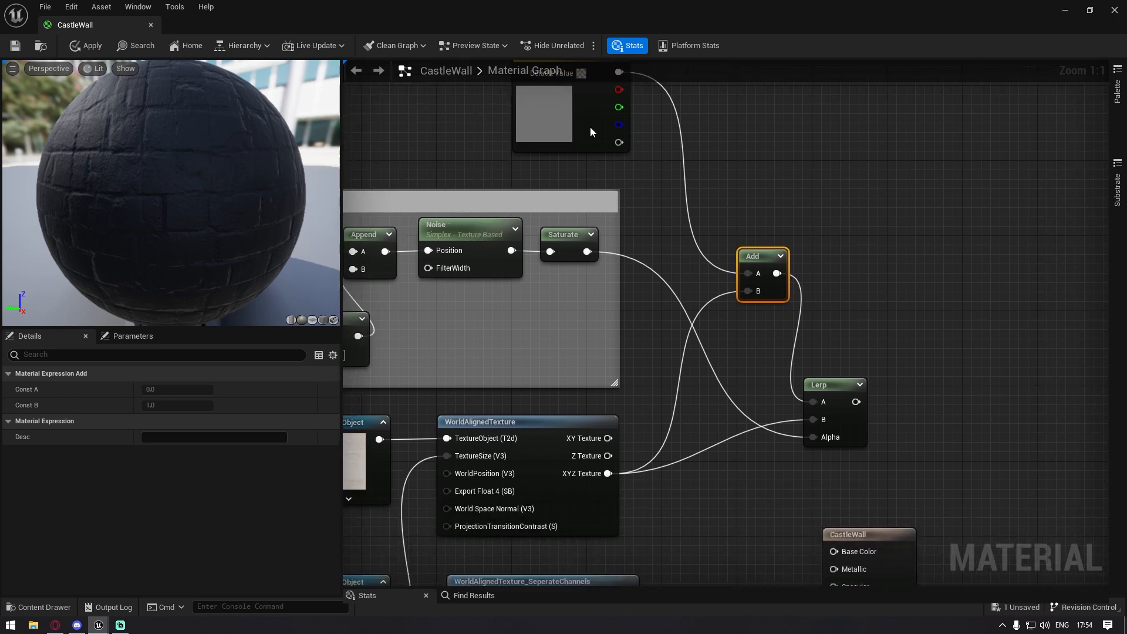
Open the Param_2 color settings to view them and close them without changes
right_drag(565, 99, 599, 162)
click(599, 162)
double_click(605, 174)
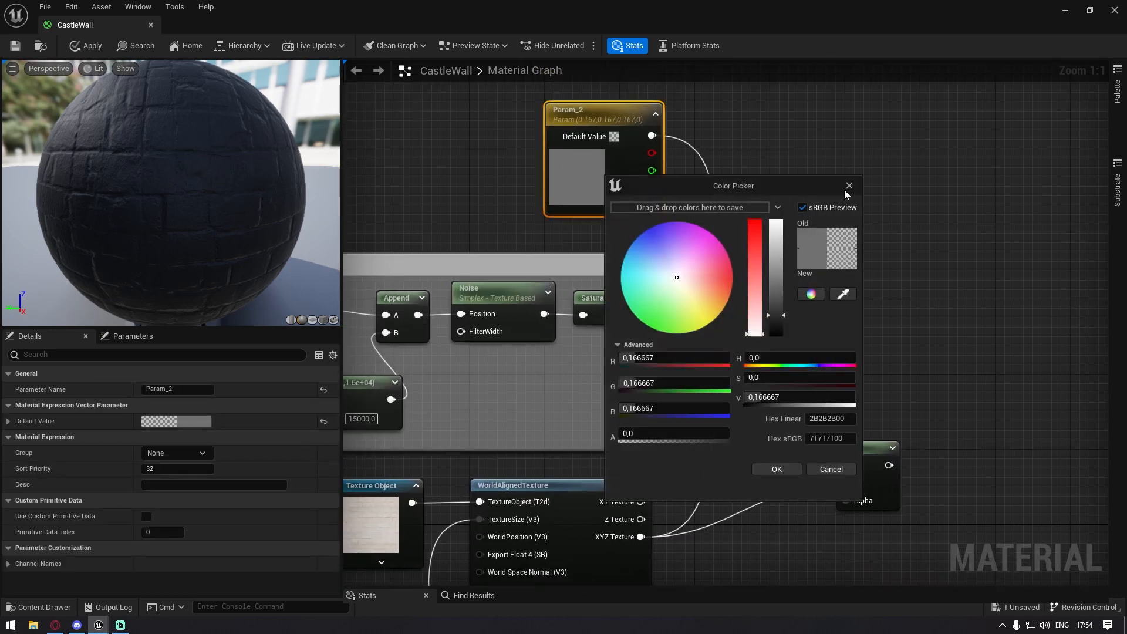
click(851, 187)
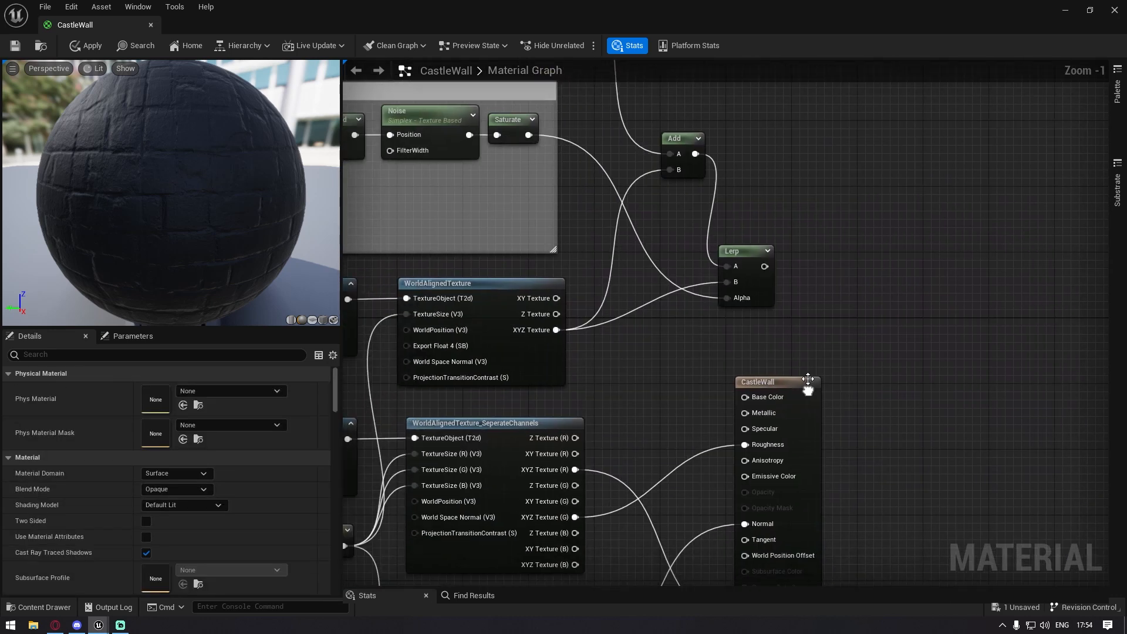
Reposition the Lerp and CastleWall nodes, connect Lerp's output to Base Color, and apply the material changes
right_drag(807, 383, 808, 374)
drag(763, 263, 745, 388)
drag(762, 374, 853, 293)
click(92, 46)
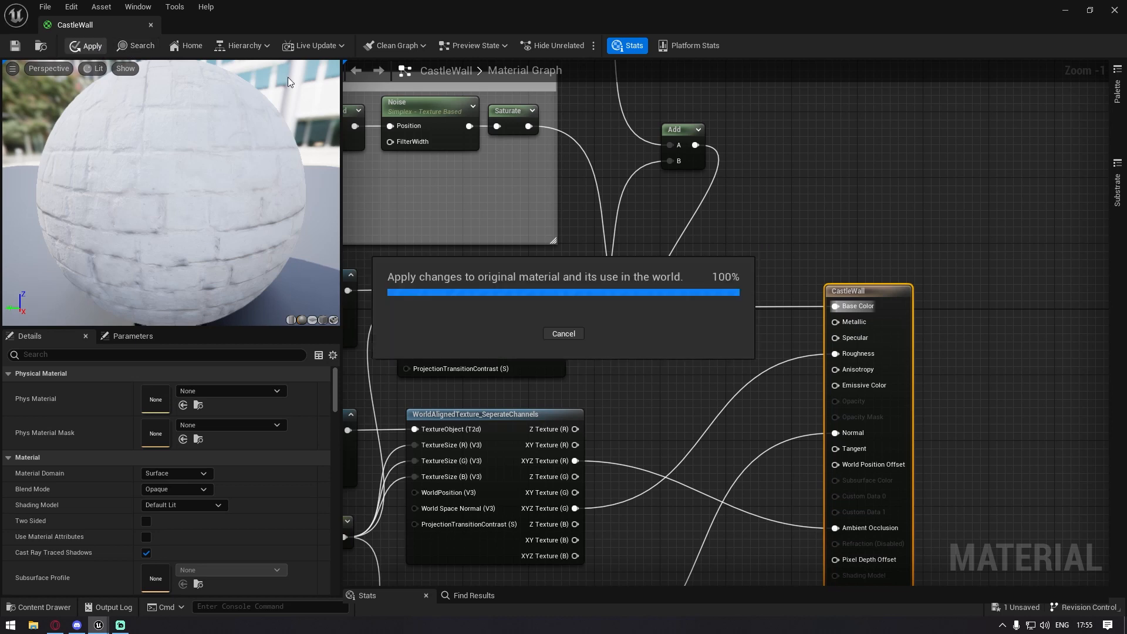
Lower the material editor window to uncover the level viewport and frame the castle wall
drag(575, 9, 576, 447)
key(w)
right_drag(575, 293, 526, 323)
Open Param_2's color and try brightness values from 0 up to 1, settling on 0.255208
scroll(643, 557, down, 4)
mouse_move(642, 555)
right_down()
mouse_move(690, 615)
mouse_move(635, 556)
right_up()
scroll(644, 574, up, 2)
double_click(653, 564)
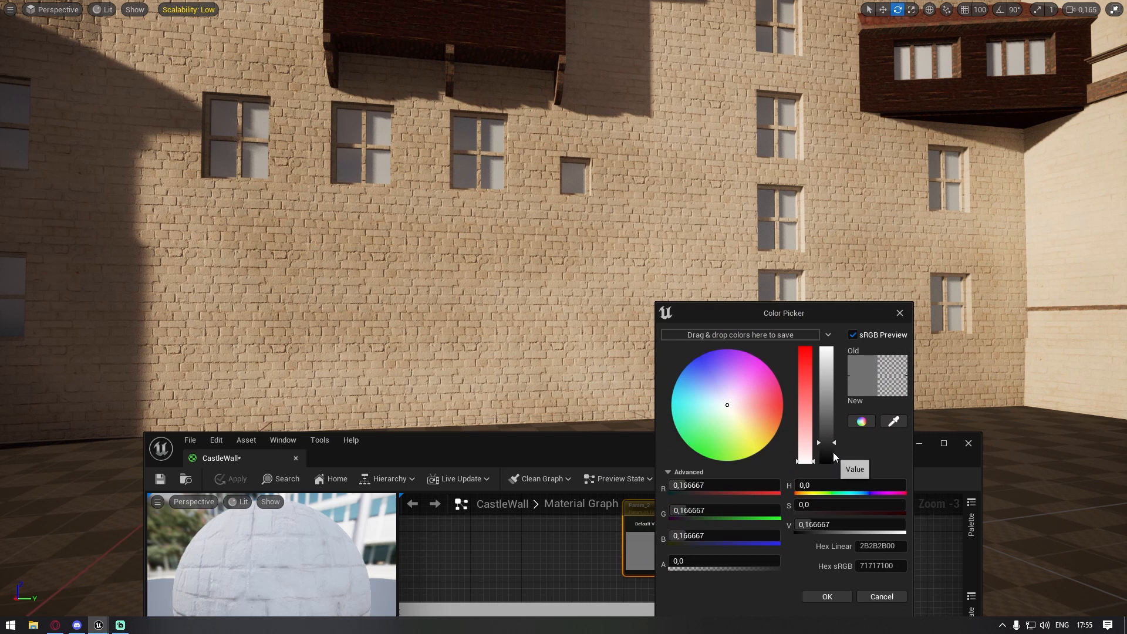
drag(835, 444, 835, 465)
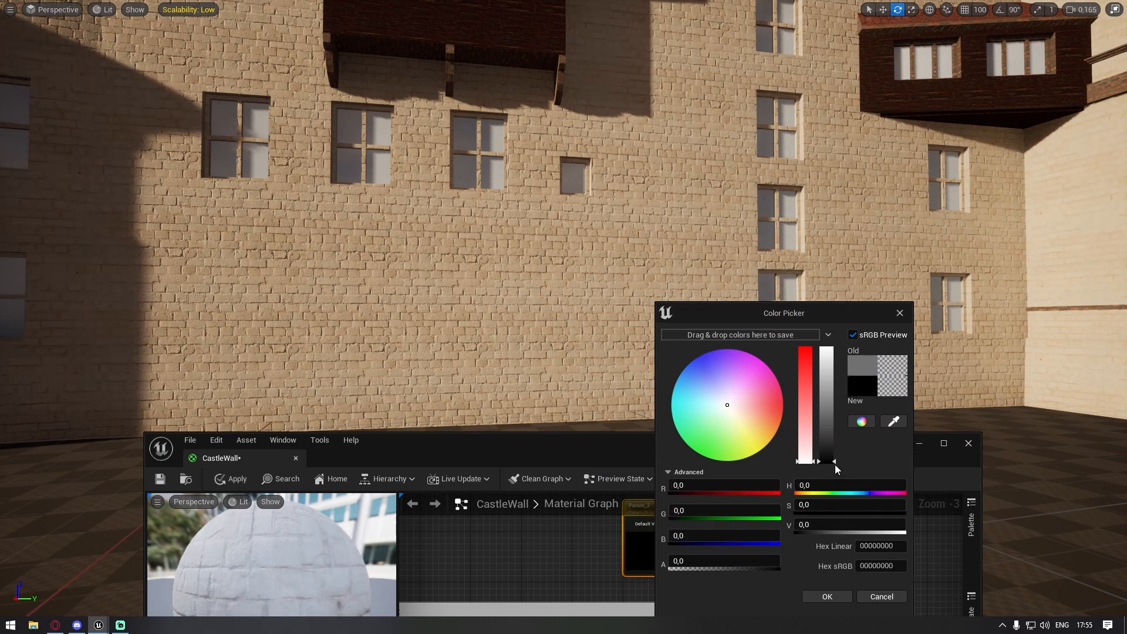
click(835, 460)
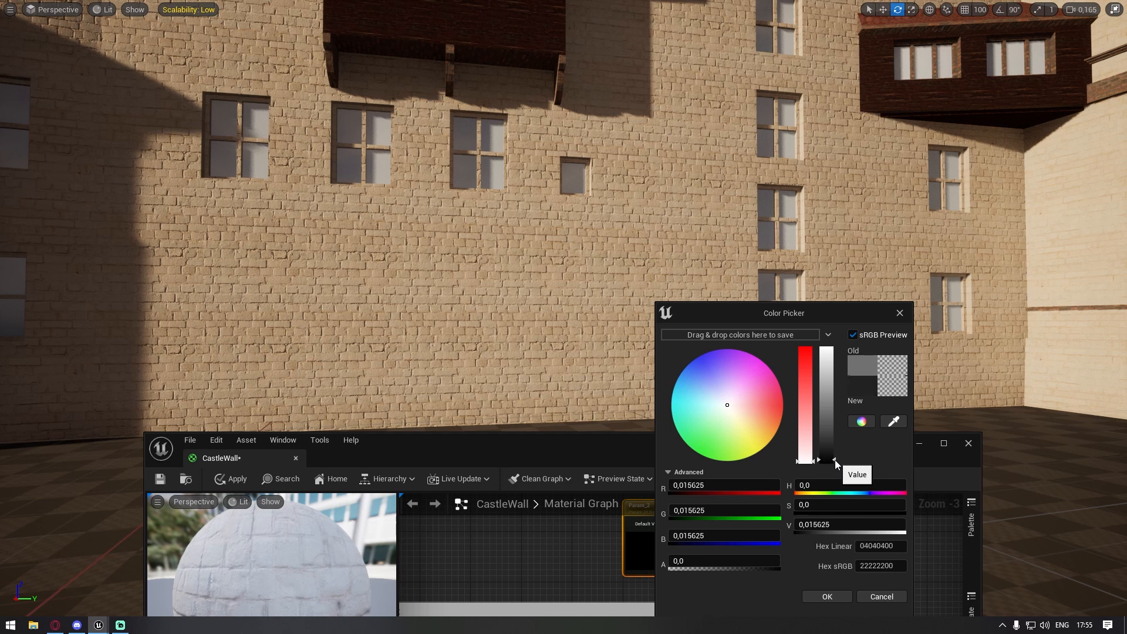
drag(835, 459, 825, 332)
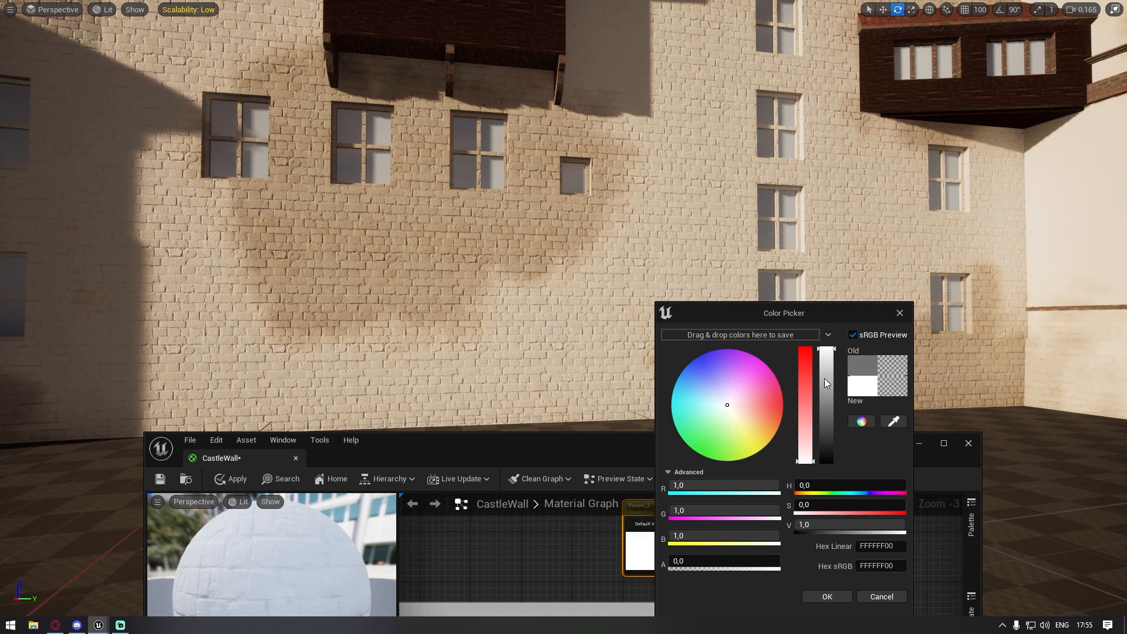
drag(825, 388, 826, 434)
Move the color settings off the facade, try a Param_2 value of 0.463542, set it to 0.125, and review the walls
drag(734, 312, 441, 412)
key(s)
right_drag(563, 234, 593, 220)
right_drag(361, 128, 358, 128)
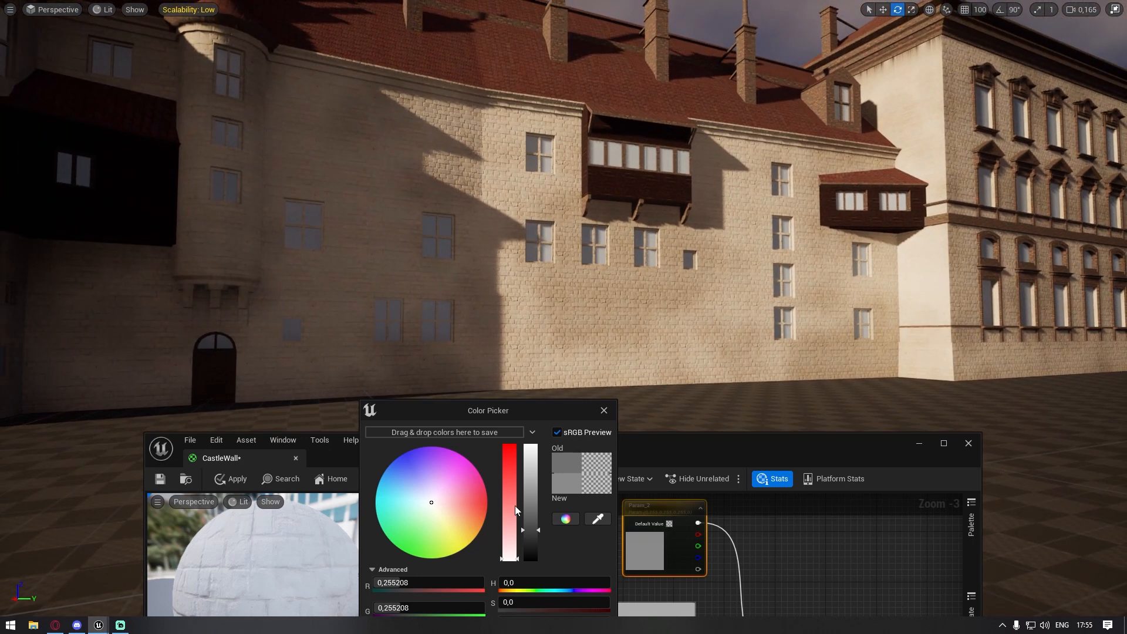
drag(536, 537, 531, 506)
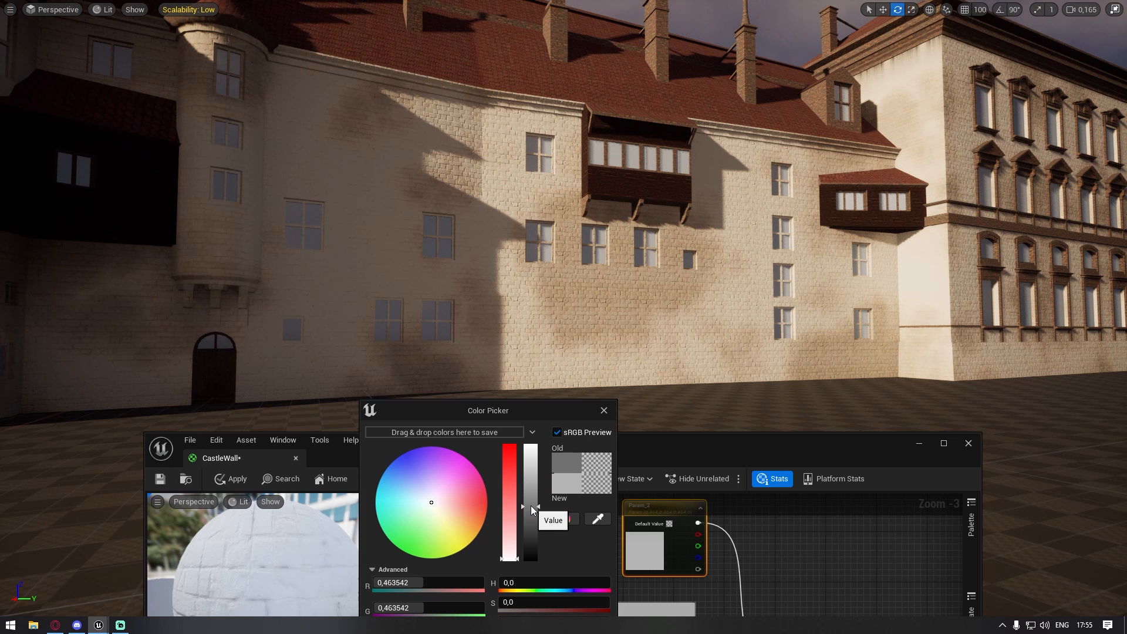
drag(532, 511, 538, 546)
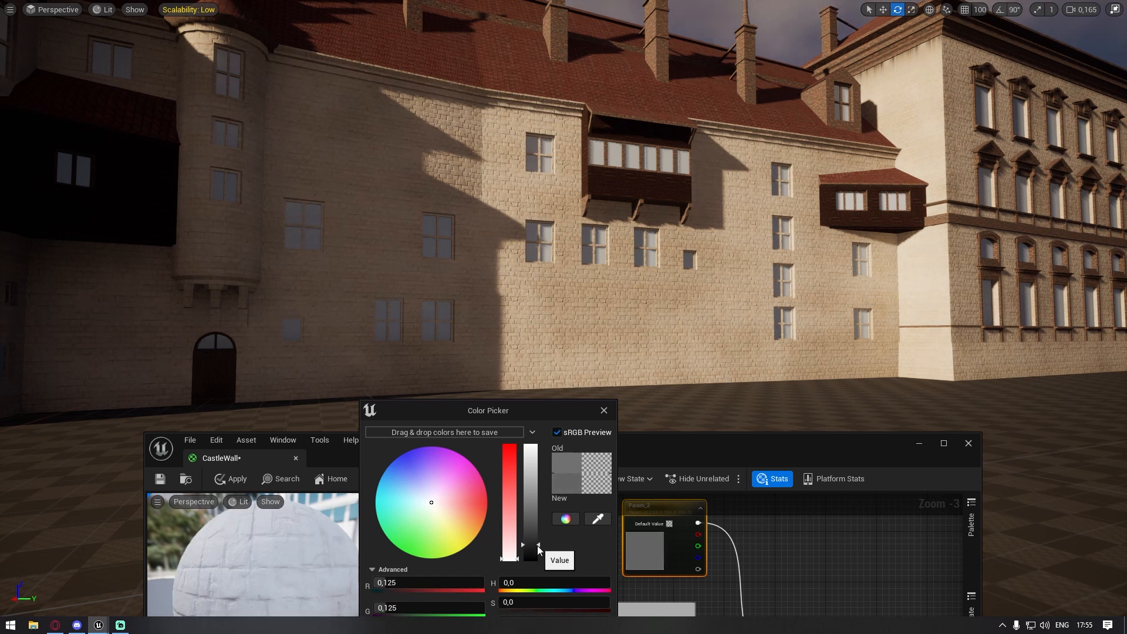
right_drag(602, 310, 619, 319)
key(w)
right_drag(508, 335, 443, 336)
key(w)
key(s)
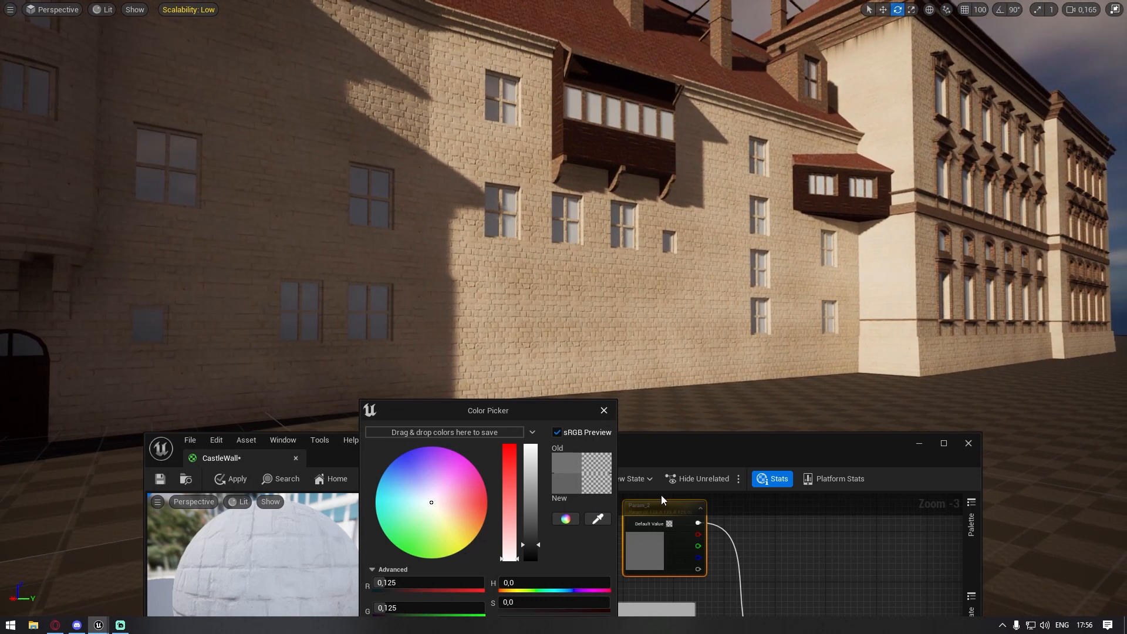
Close the color settings and connect WorldAlignedTexture's XYZ Texture directly to CastleWall's Base Color
click(775, 525)
right_drag(734, 555, 647, 495)
right_drag(670, 557, 666, 501)
scroll(666, 522, down, 1)
right_drag(649, 544, 657, 593)
drag(652, 593, 825, 584)
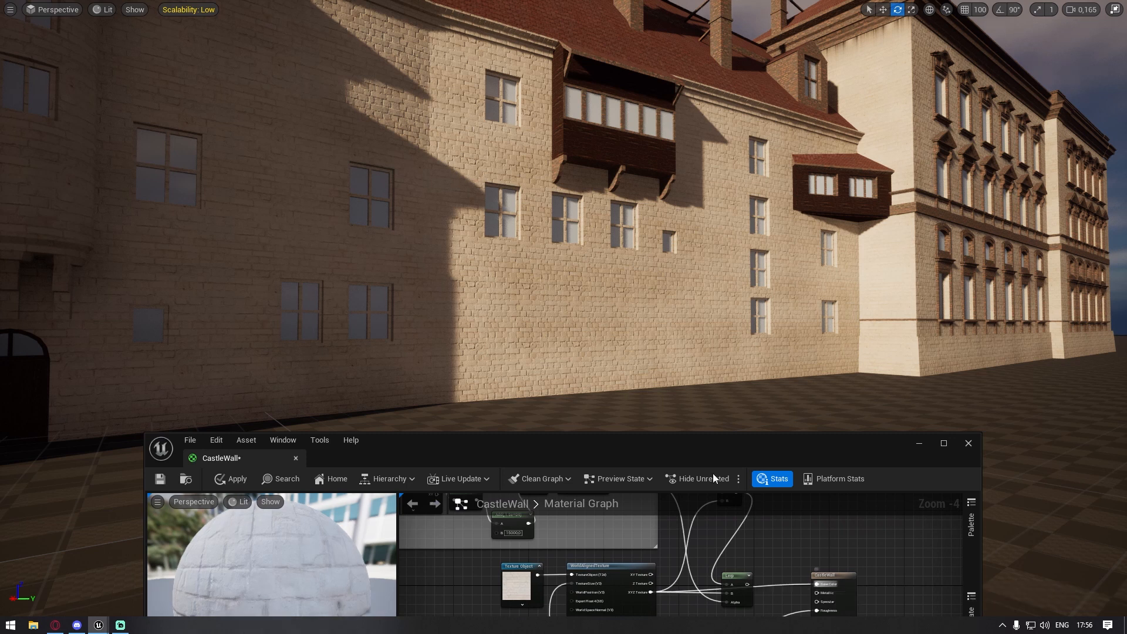
Apply the direct texture connection, reconnect the Lerp output to CastleWall's Base Color, apply it again and save the material
click(238, 481)
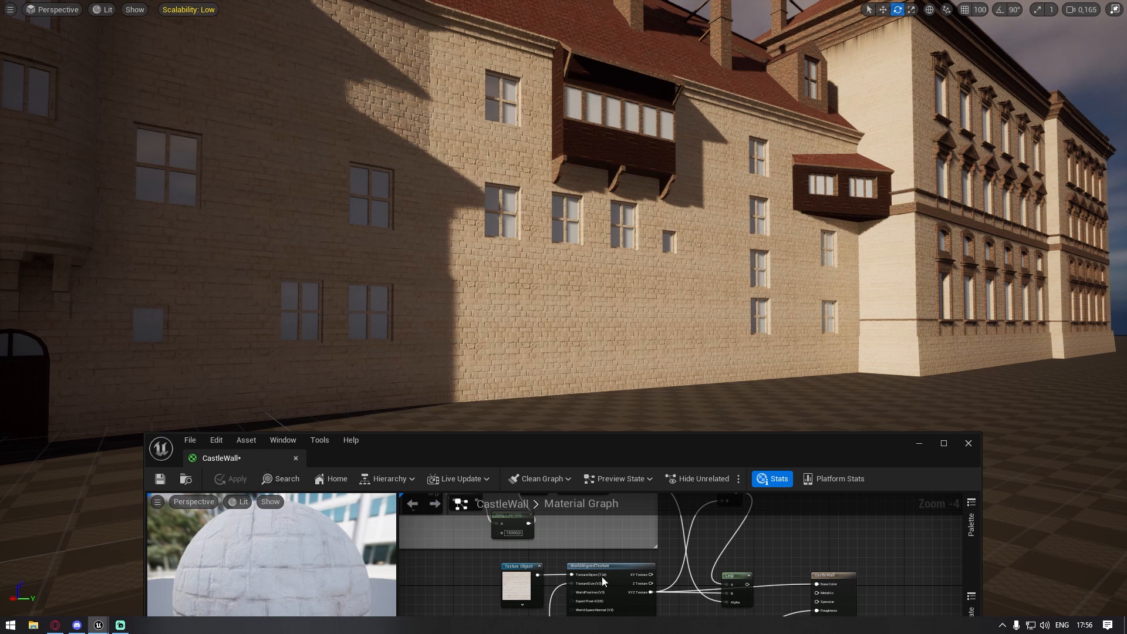
drag(748, 585, 817, 584)
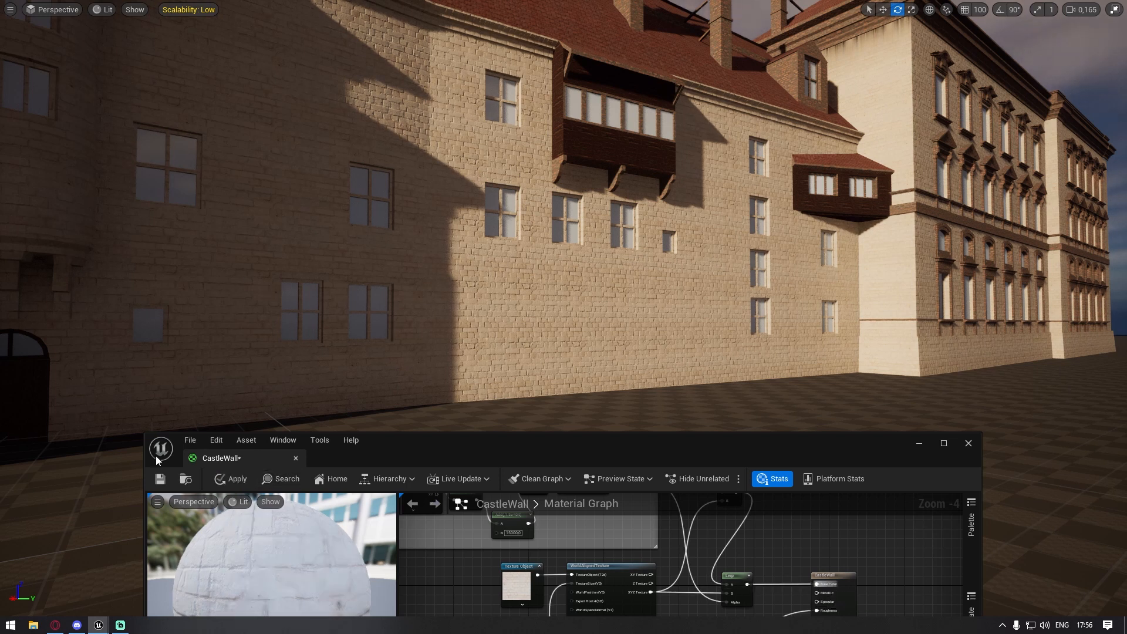
click(231, 479)
right_drag(359, 364, 223, 375)
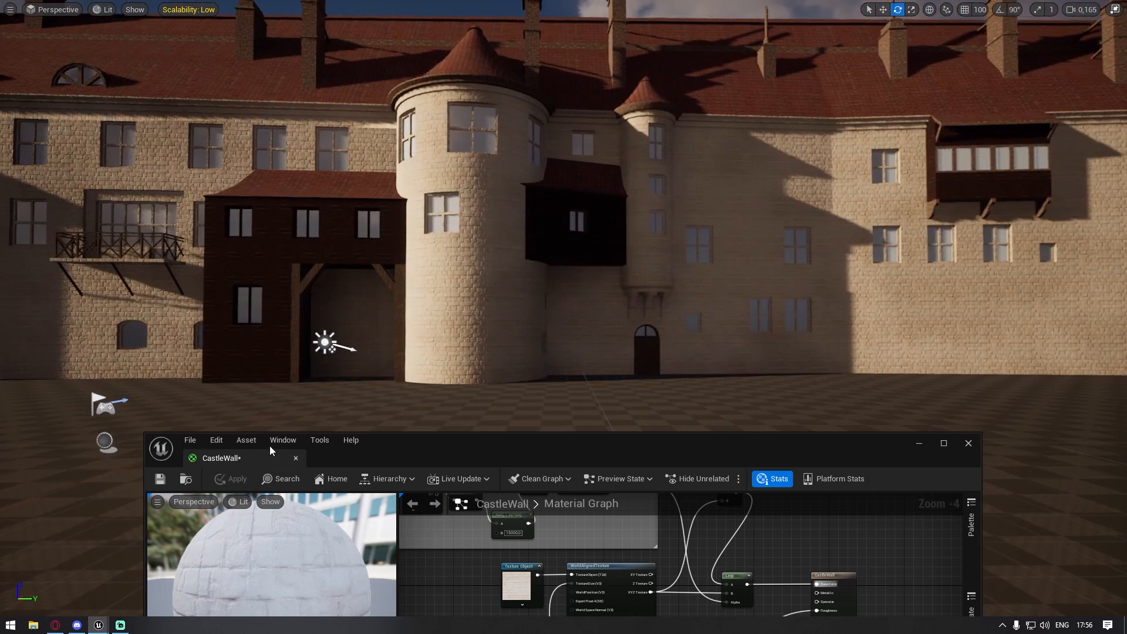
click(160, 479)
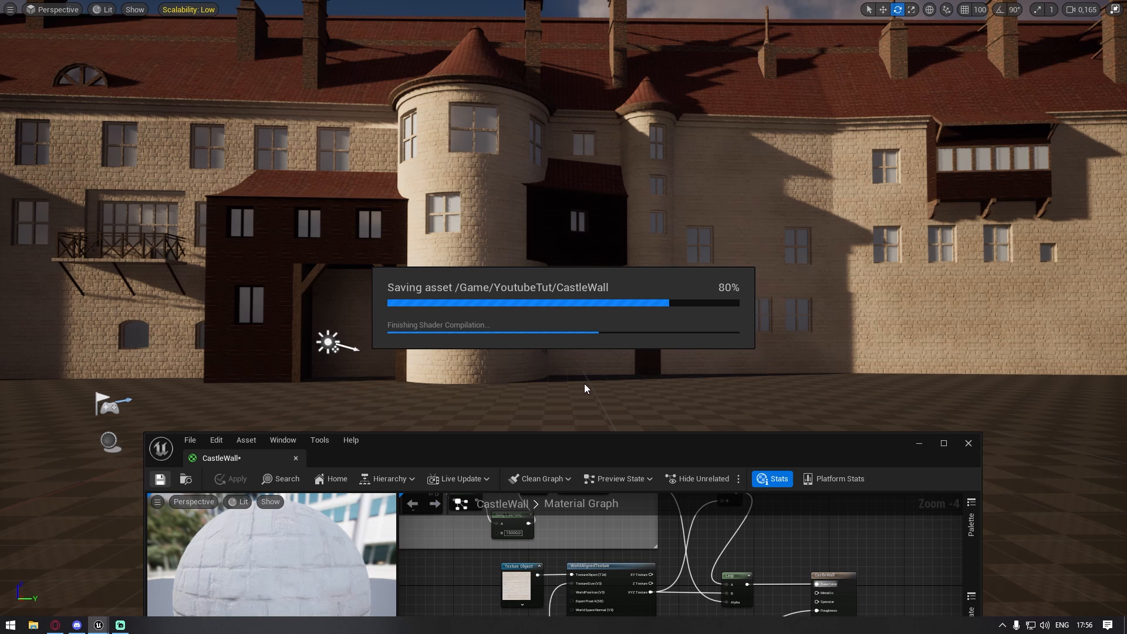
Raise the material editor window and review the variation mask nodes together with the Add node feeding the Lerp
right_drag(708, 272, 763, 276)
drag(768, 456, 629, 224)
scroll(558, 390, up, 3)
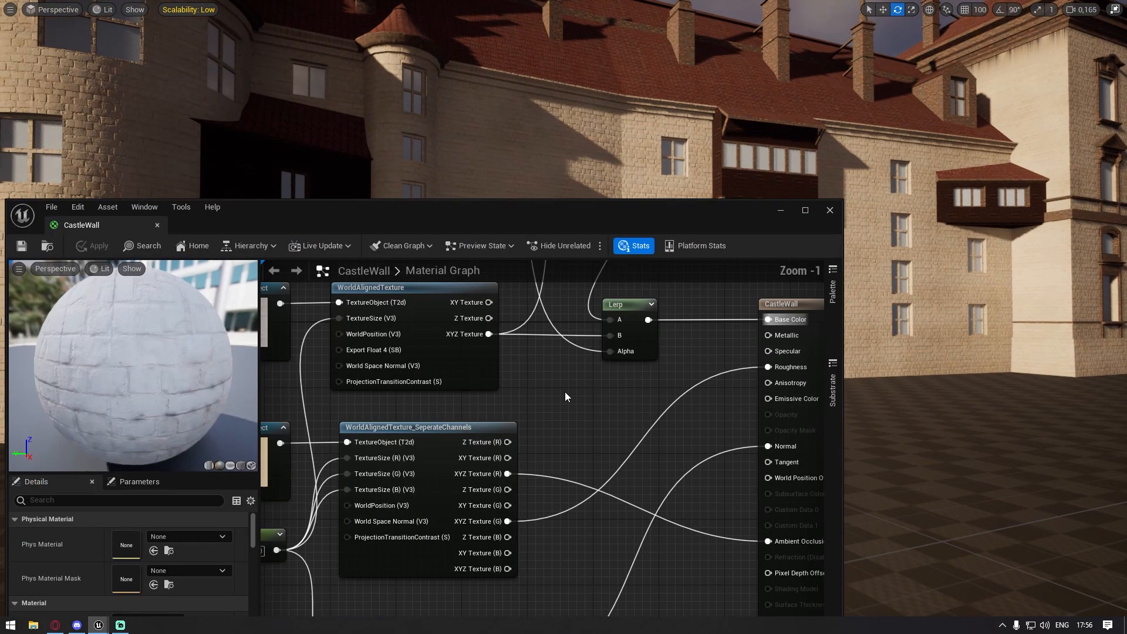
scroll(565, 397, down, 5)
scroll(534, 453, up, 5)
scroll(541, 522, down, 5)
right_drag(411, 391, 512, 380)
drag(451, 382, 655, 474)
scroll(582, 499, up, 3)
right_drag(581, 499, 445, 431)
scroll(445, 435, down, 2)
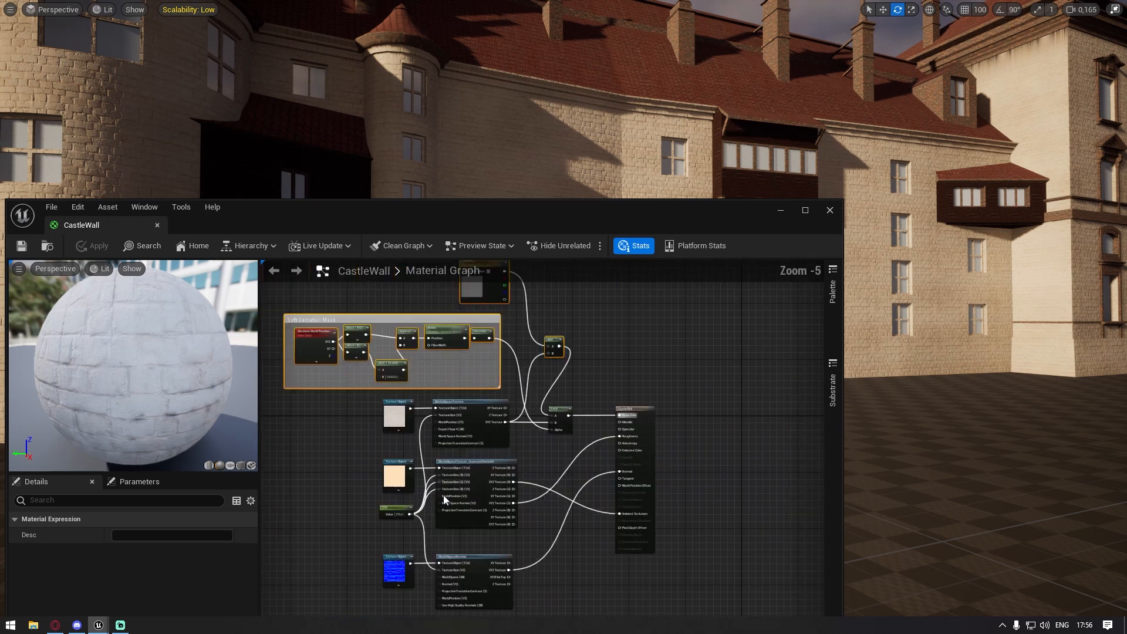
Examine the brick wall's masks and normal Texture Objects with their WorldAlignedTexture_SeperateChannels and WorldAlignedNormal nodes
scroll(443, 497, up, 3)
right_drag(438, 497, 436, 435)
click(332, 387)
right_drag(279, 379, 336, 335)
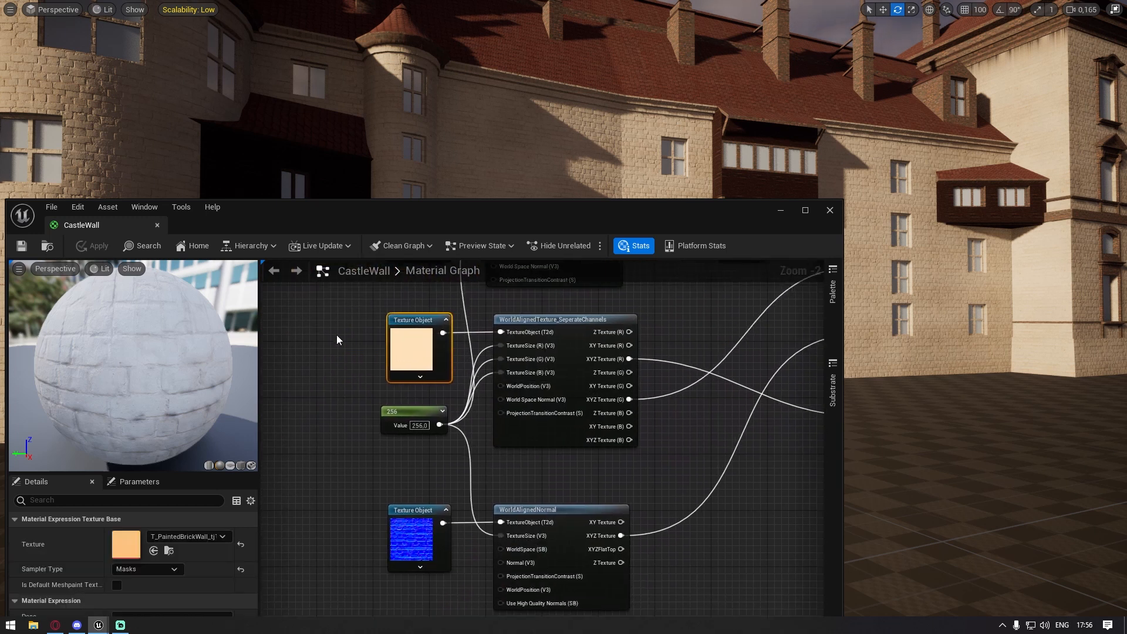
drag(434, 370, 436, 374)
drag(335, 485, 533, 569)
right_drag(635, 473, 594, 483)
right_drag(477, 390, 446, 433)
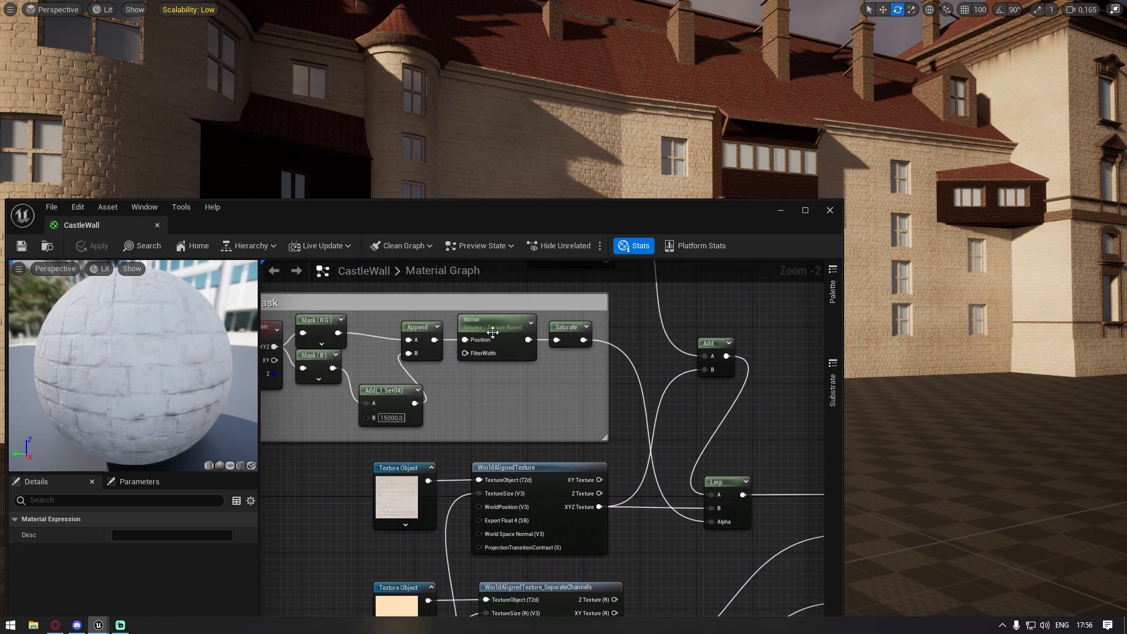
Maximize the material editor and locate the Destruction mask group with the unconnected second texture set above it
scroll(492, 332, down, 2)
drag(650, 208, 692, 160)
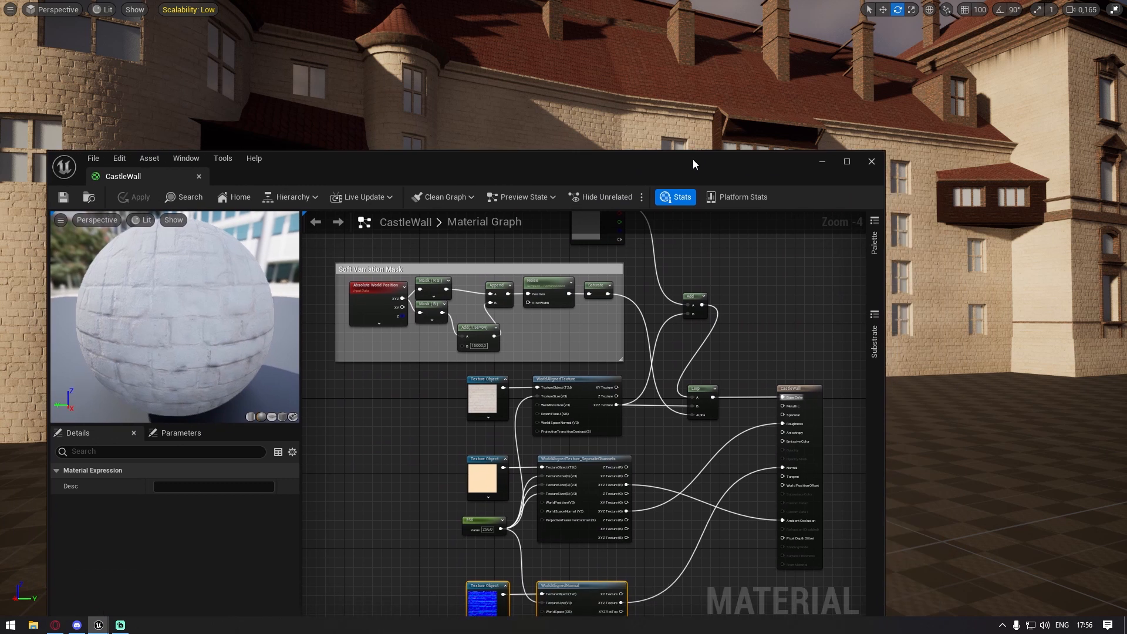
scroll(731, 405, down, 3)
double_click(688, 167)
scroll(584, 352, up, 3)
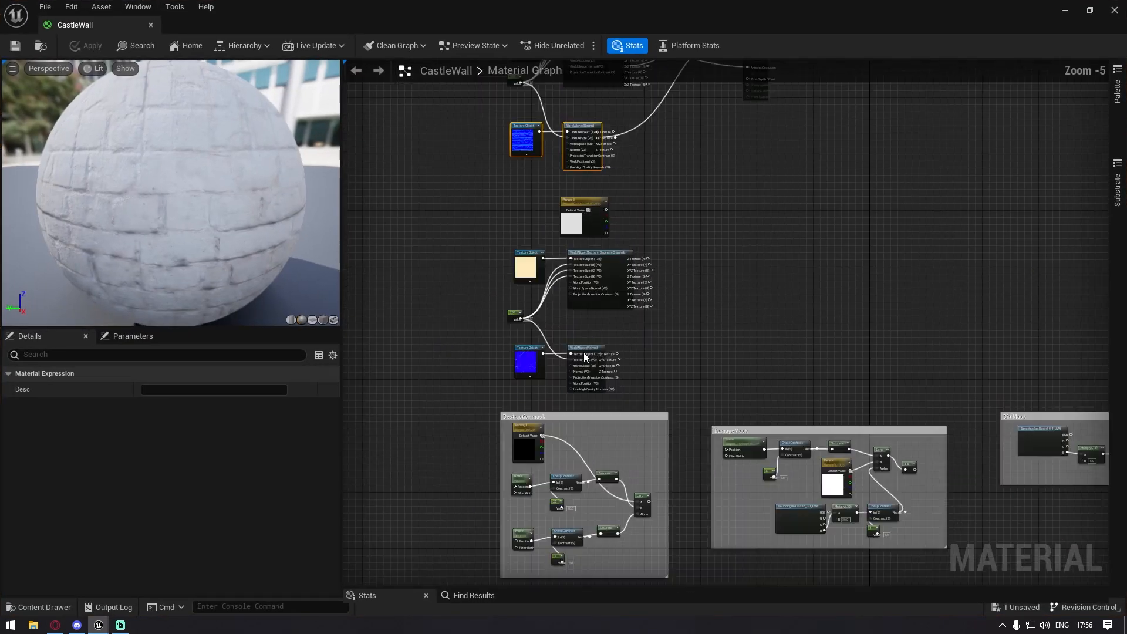
click(508, 441)
right_drag(781, 413, 722, 294)
mouse_move(685, 160)
right_down()
mouse_move(694, 386)
mouse_move(659, 337)
mouse_move(686, 149)
right_up()
scroll(697, 390, down, 2)
scroll(681, 399, up, 4)
right_drag(474, 416, 498, 343)
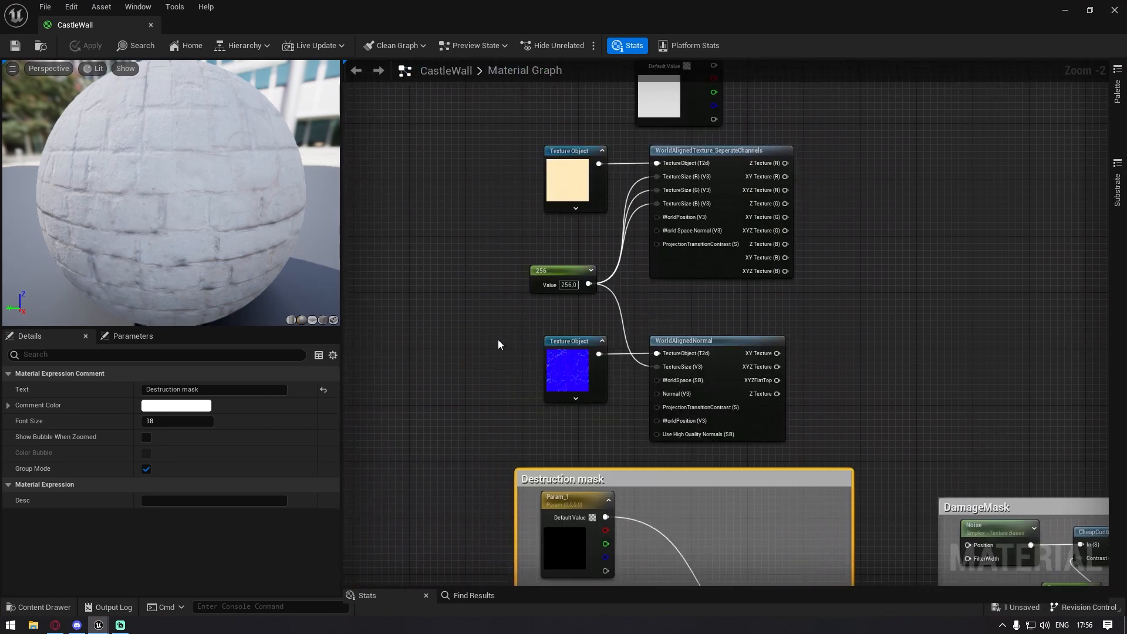
Review the second texture set: Param_3, the 256 constant, both Texture Objects and their world-aligned nodes
drag(497, 122, 743, 396)
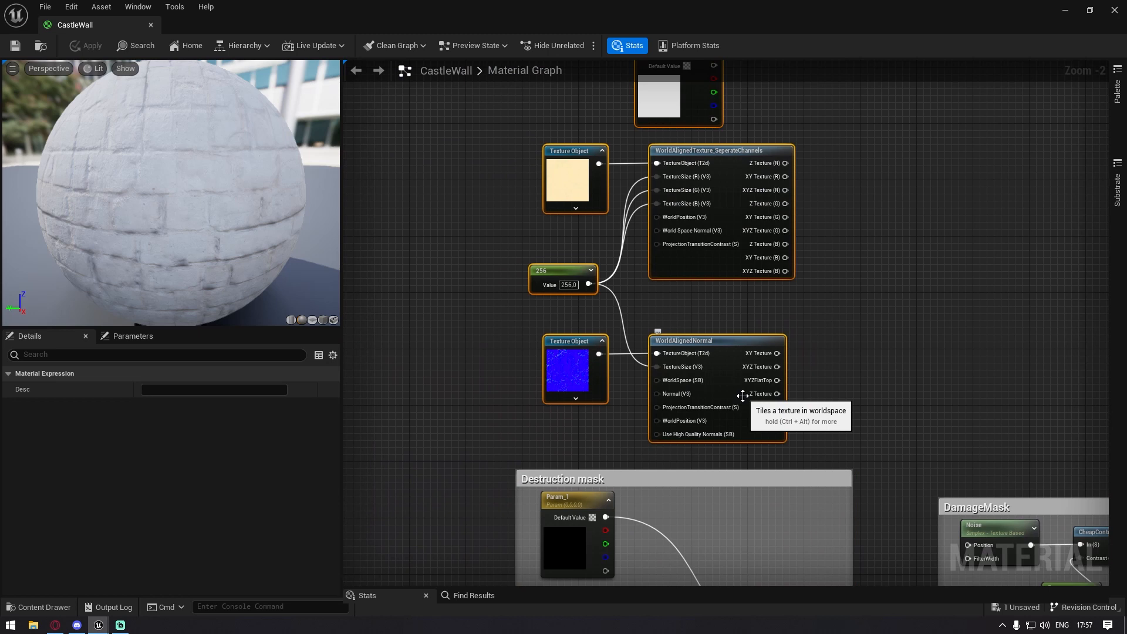
right_drag(464, 253, 437, 260)
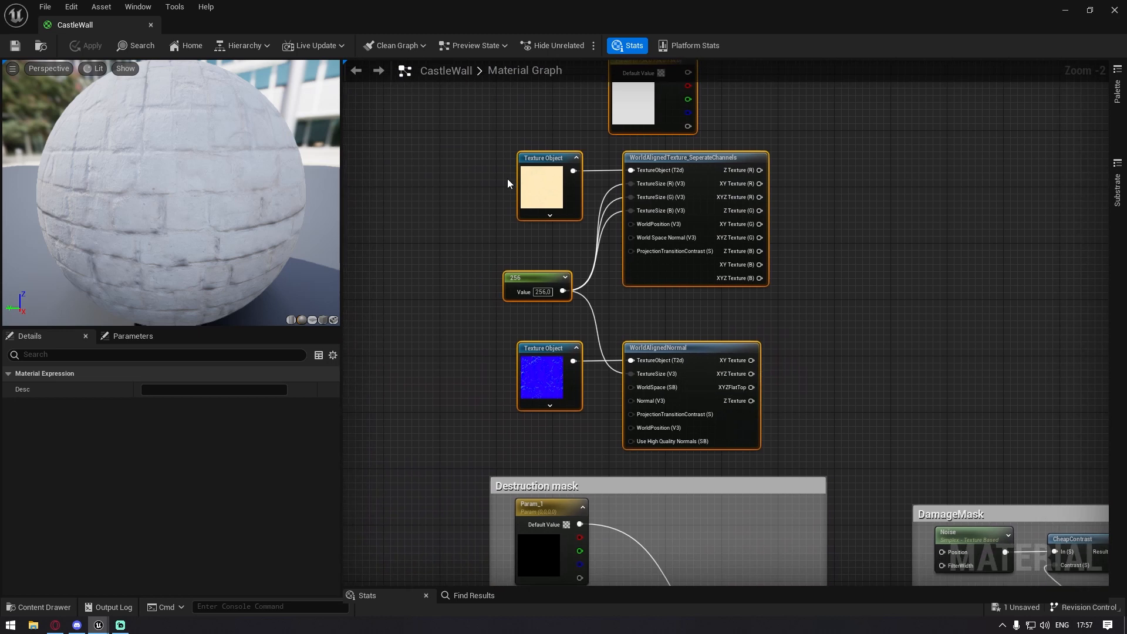
click(441, 143)
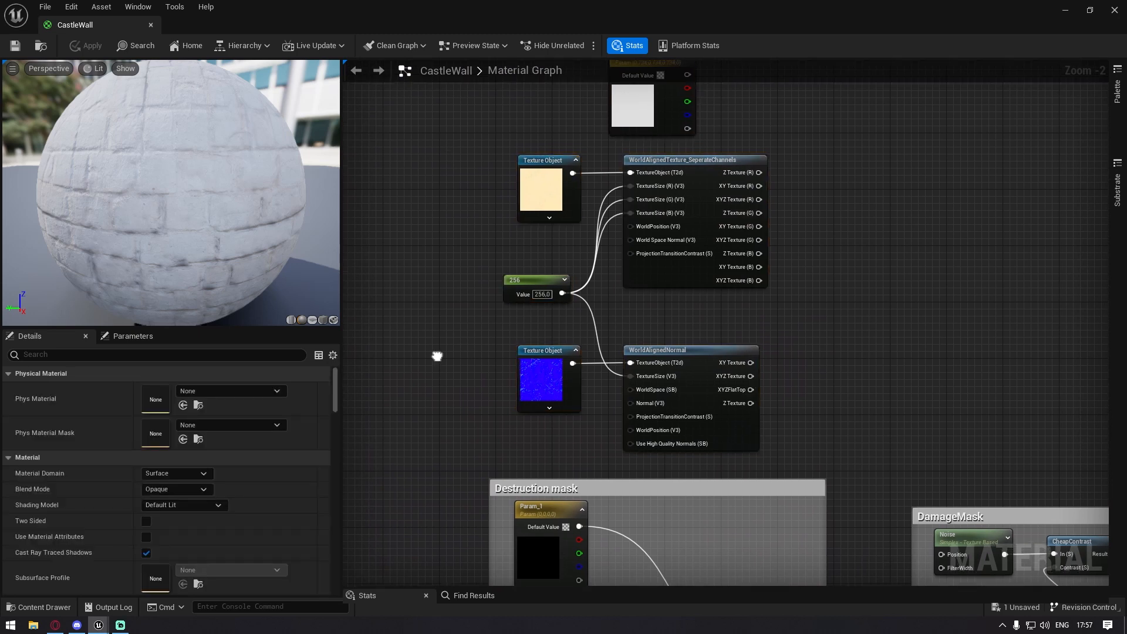
right_drag(481, 185, 458, 304)
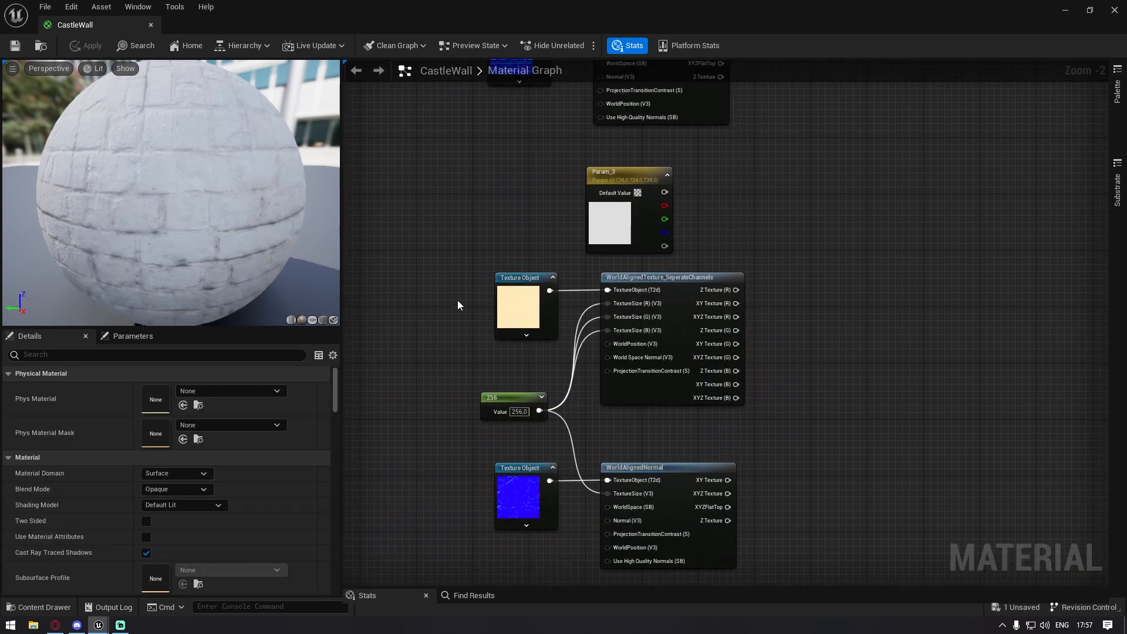
scroll(452, 288, down, 1)
drag(440, 5, 460, 301)
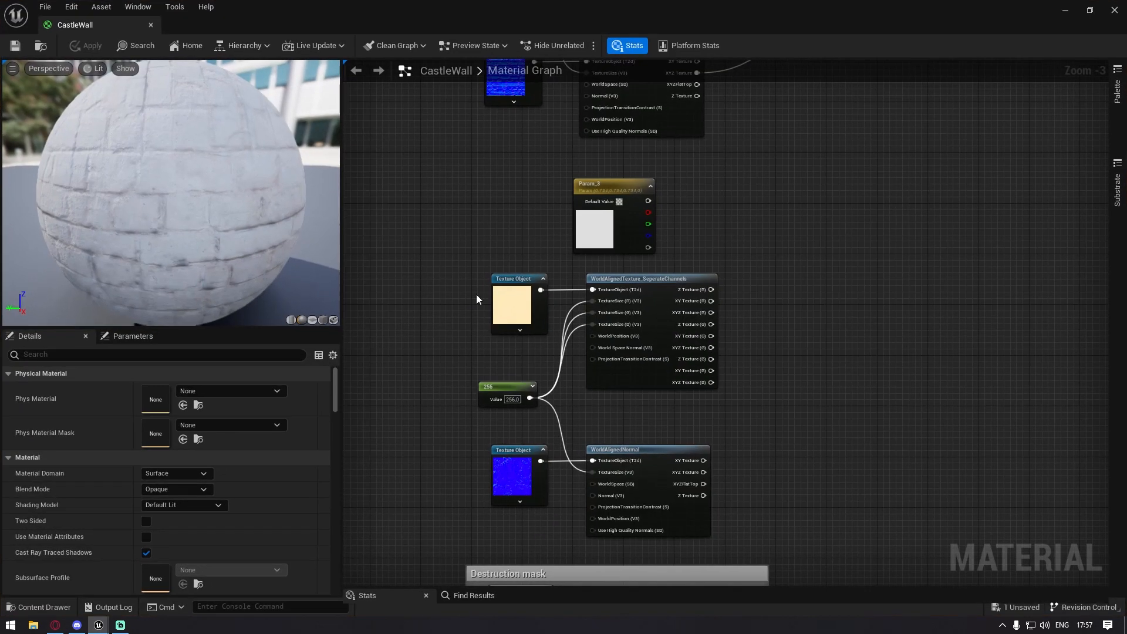
right_drag(477, 294, 430, 211)
right_drag(419, 288, 414, 186)
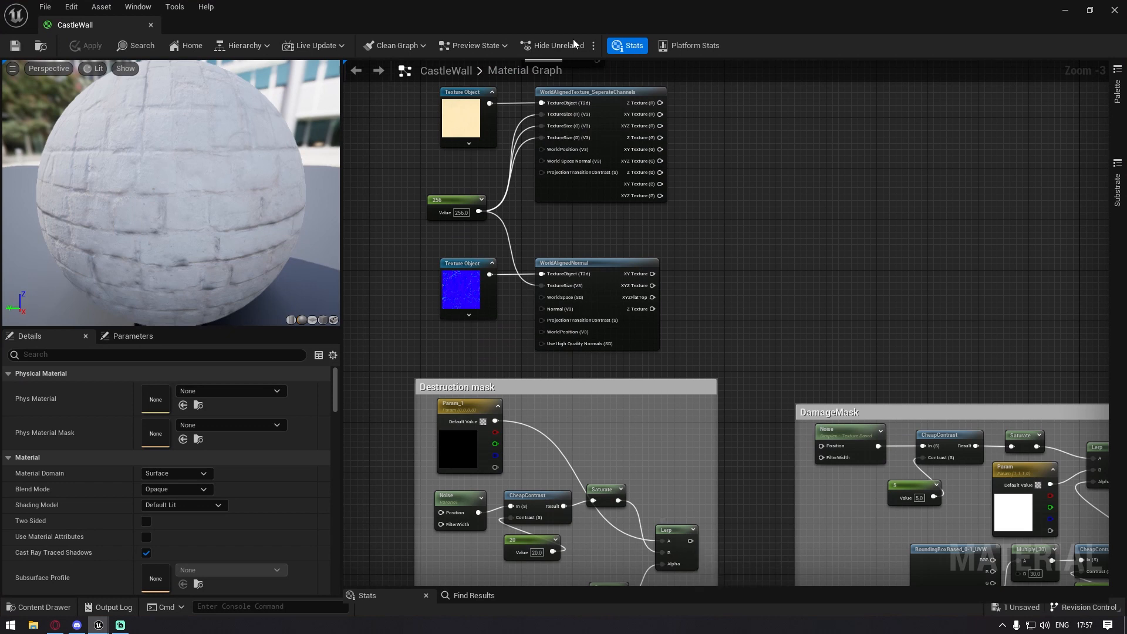
Lower the material editor window to uncover the level viewport and inspect the brick castle wall up close
drag(489, 8, 603, 250)
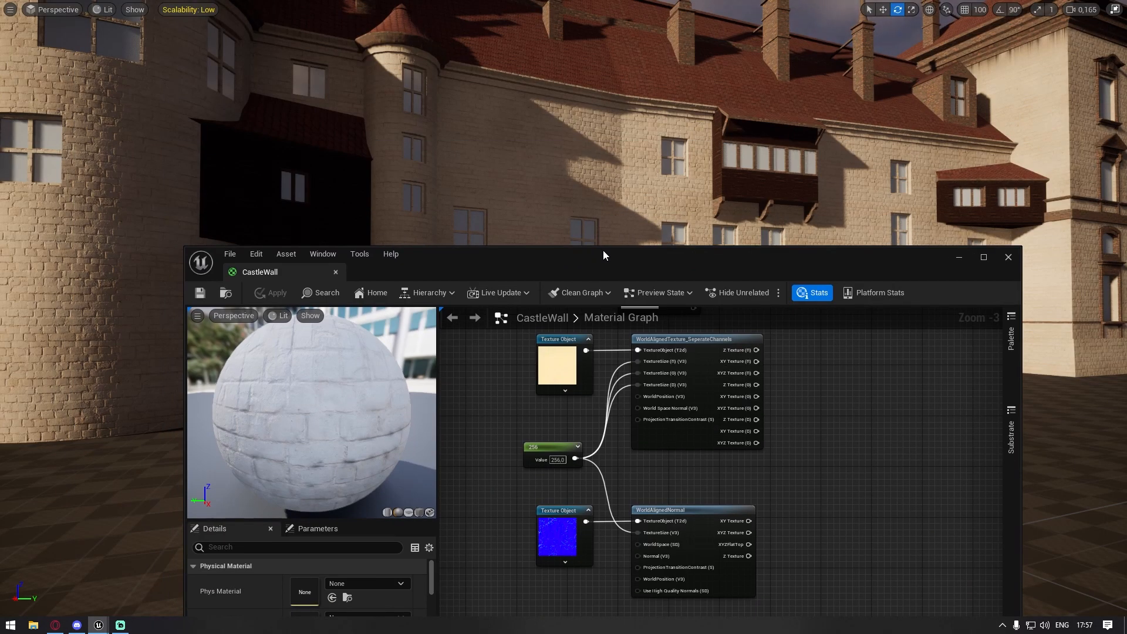
double_click(597, 266)
scroll(596, 266, down, 1)
right_drag(597, 266, 521, 410)
drag(564, 9, 628, 424)
right_drag(210, 382, 222, 369)
right_drag(654, 282, 615, 285)
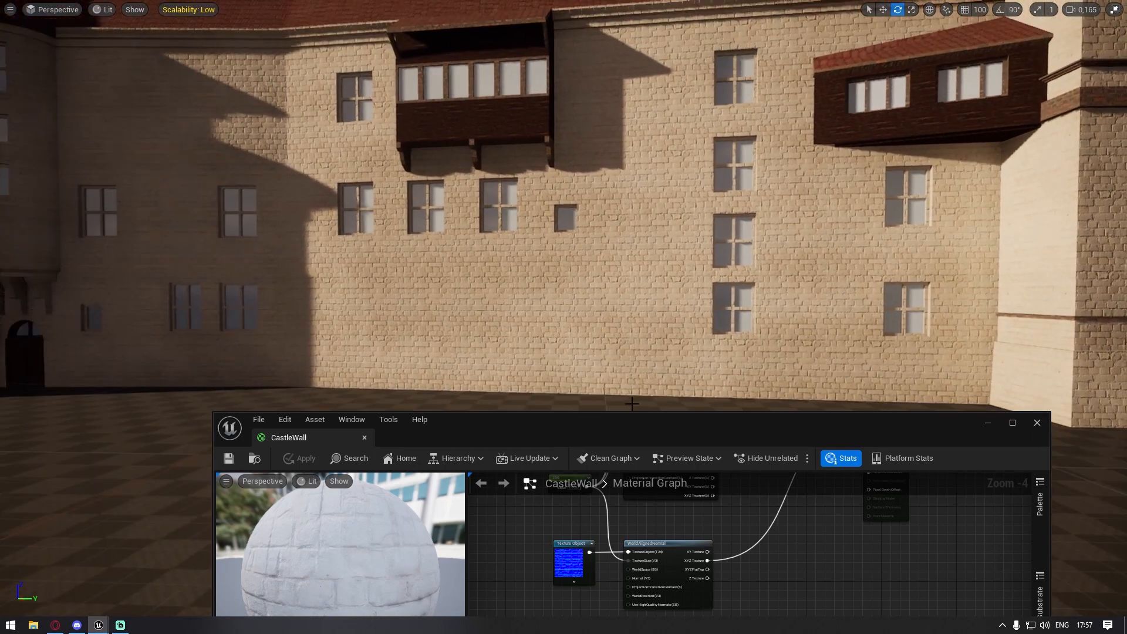
Maximize the editor, bring the disconnected CastleWall node beside the Destruction mask and move Param_1 above the mask's Lerp
double_click(632, 431)
scroll(620, 387, up, 5)
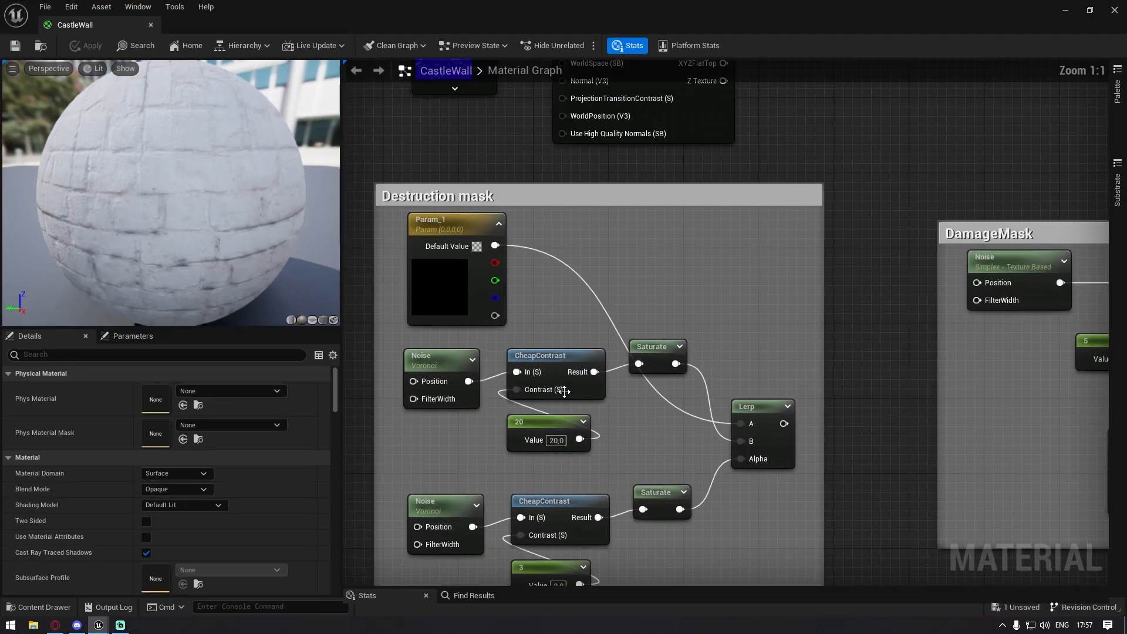
scroll(541, 288, down, 5)
scroll(495, 247, up, 4)
scroll(541, 362, up, 1)
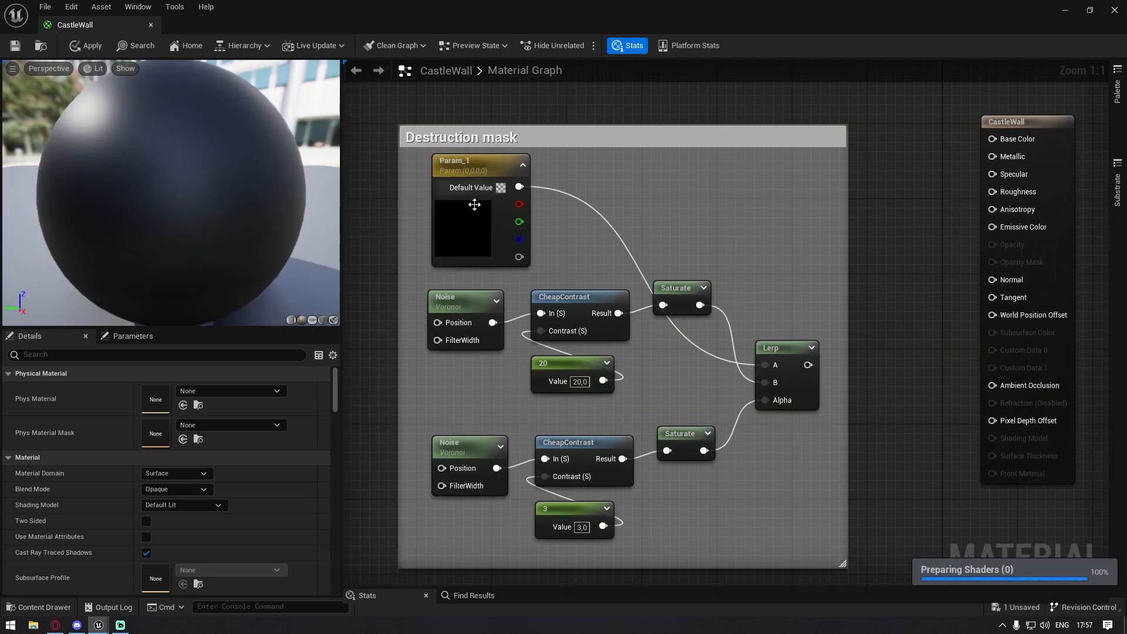
drag(482, 180, 758, 201)
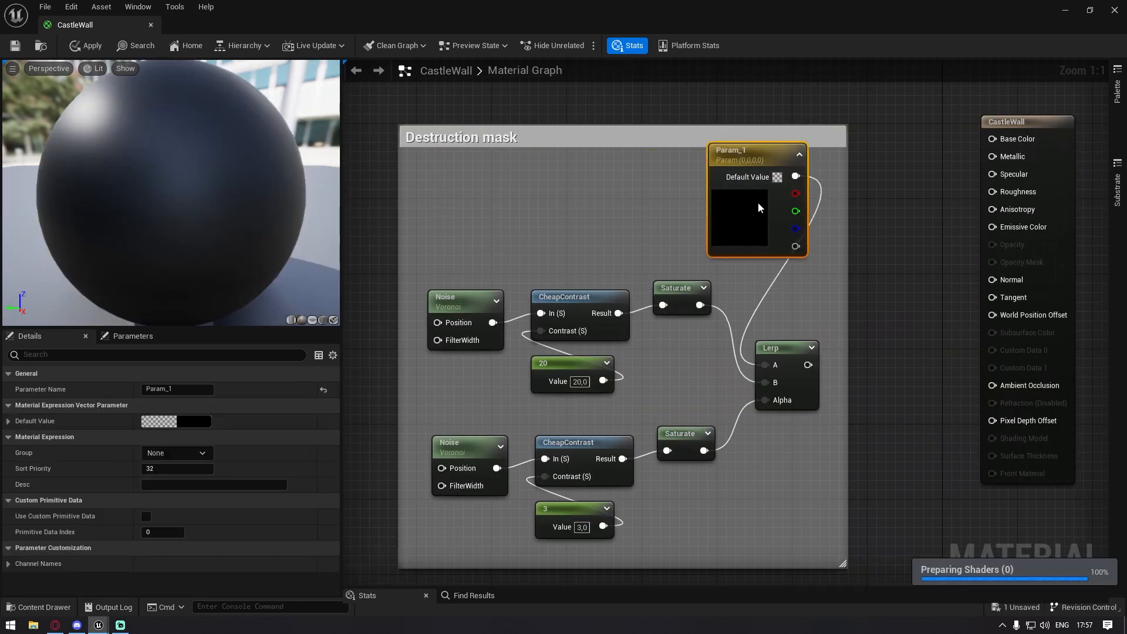
Select the Destruction mask's upper Noise node and review its settings and Function options, keeping Voronoi
click(461, 300)
right_drag(501, 264, 565, 196)
right_click(528, 240)
key(Escape)
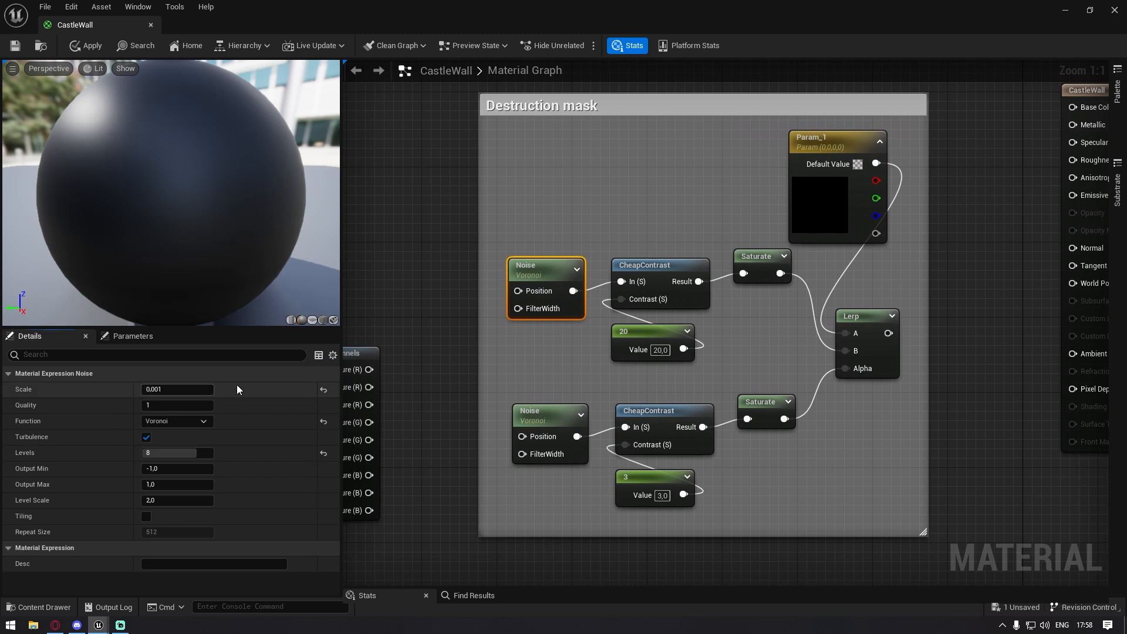
right_drag(433, 266, 409, 171)
click(159, 421)
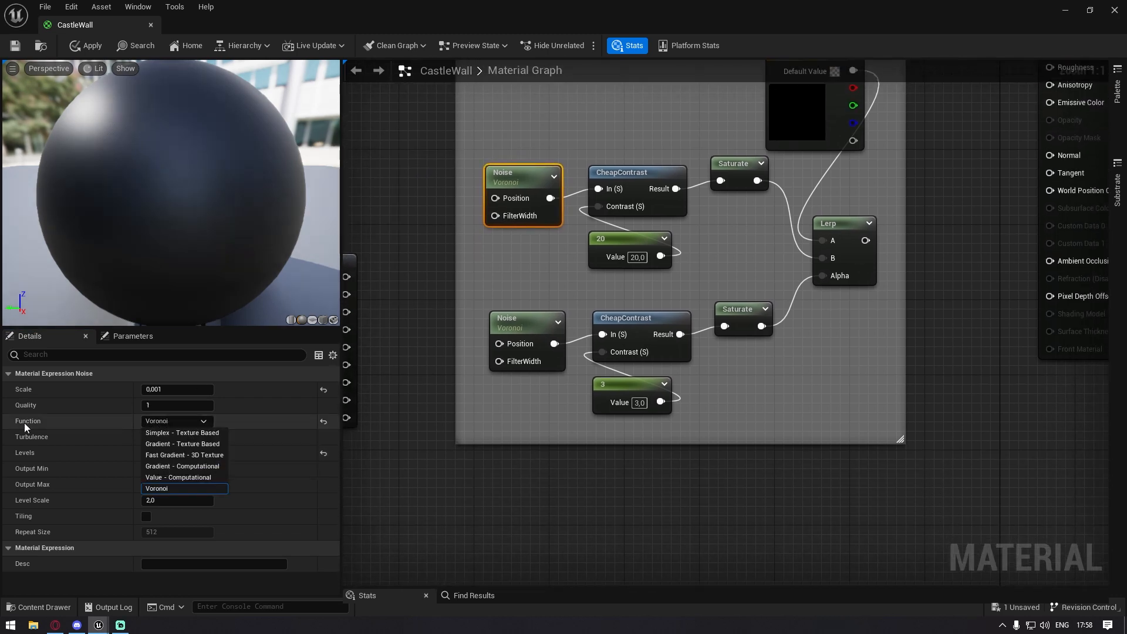
click(168, 423)
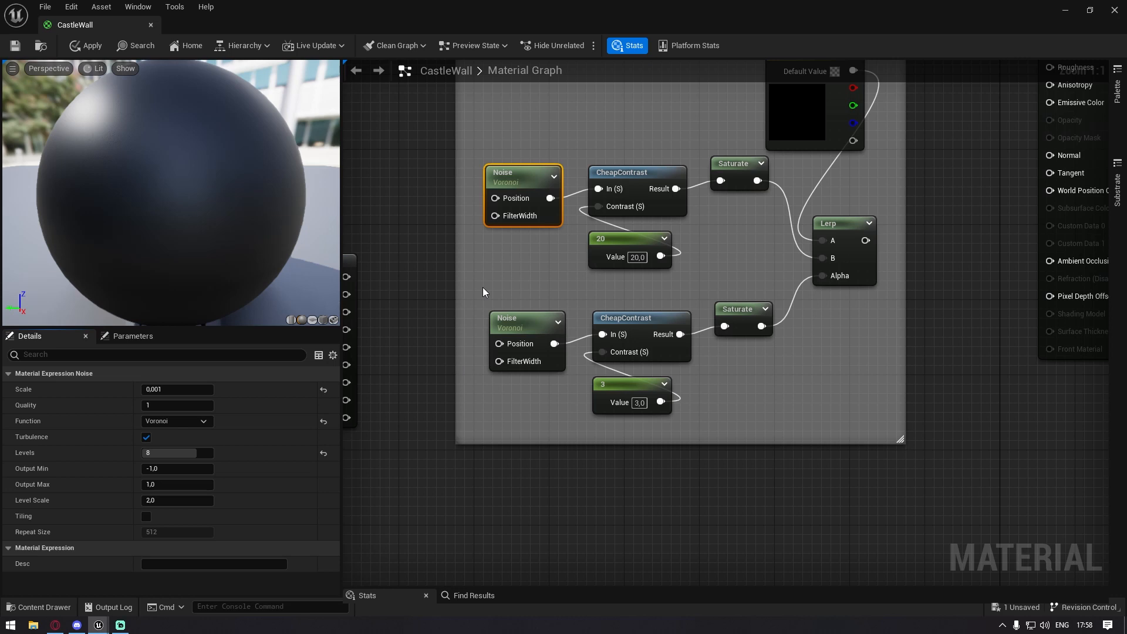
Compare the Scale settings of the lower and upper Noise nodes in the Destruction mask
click(505, 322)
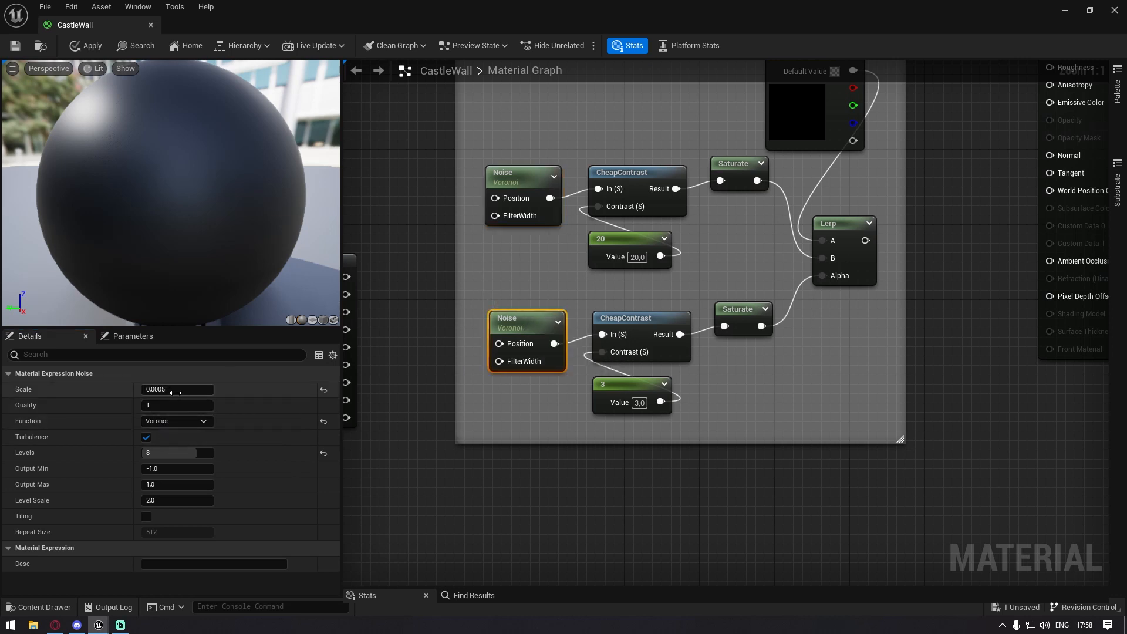
click(185, 392)
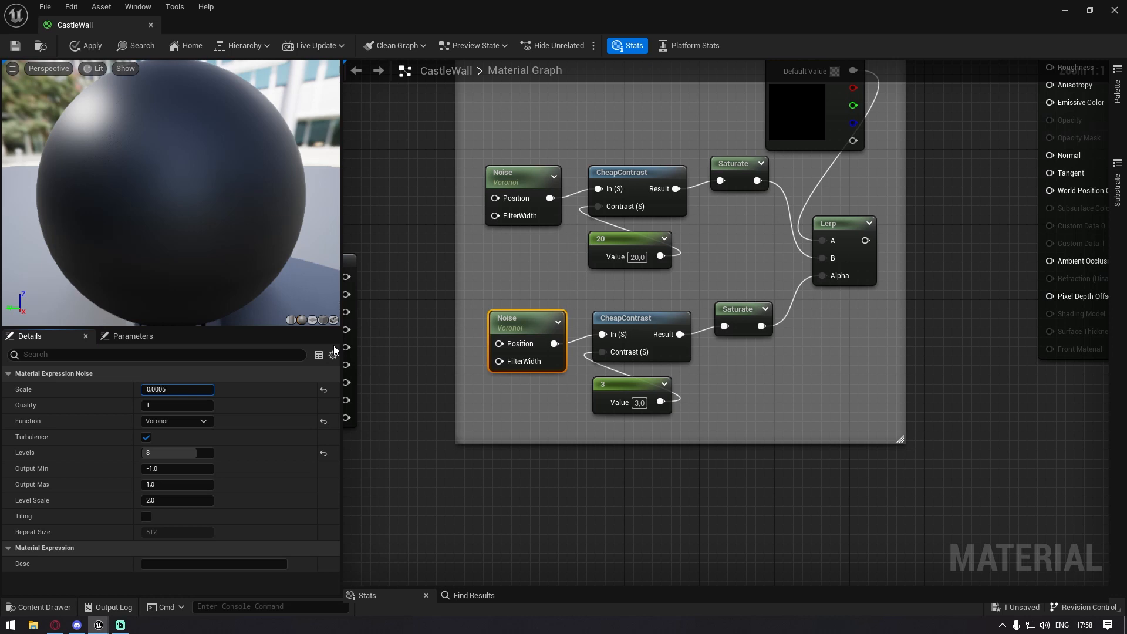
click(524, 172)
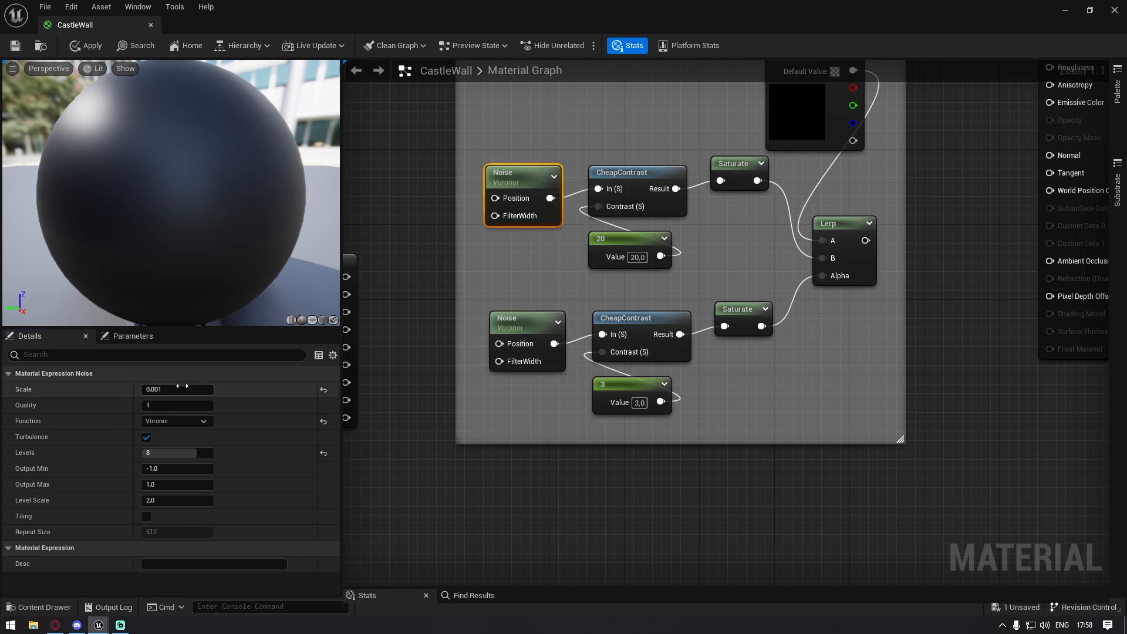
click(524, 348)
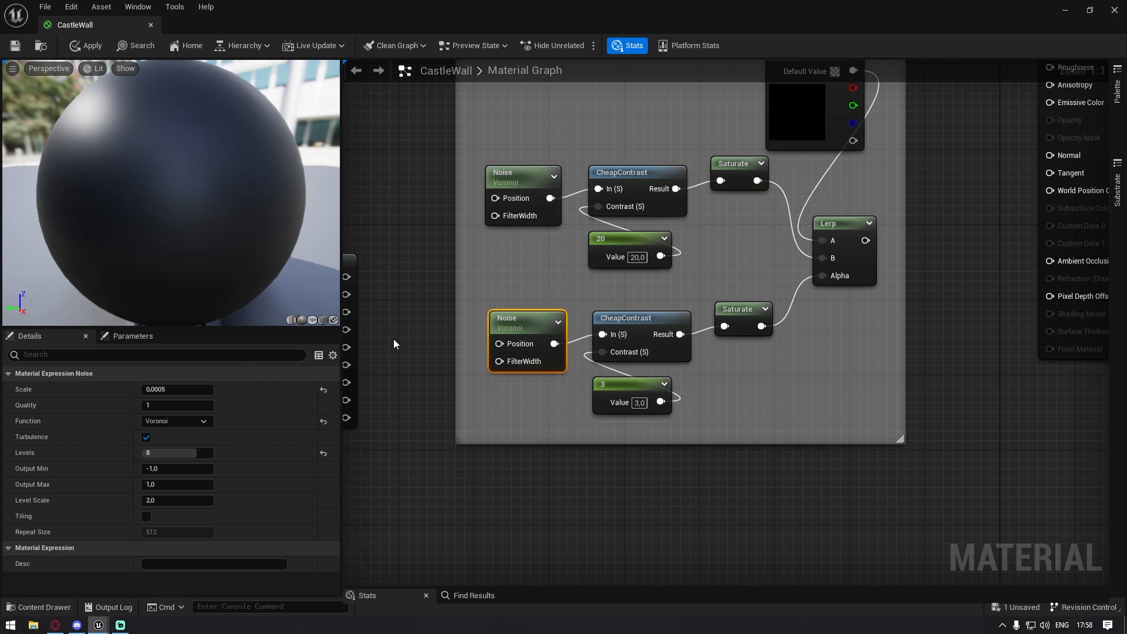
key(Home)
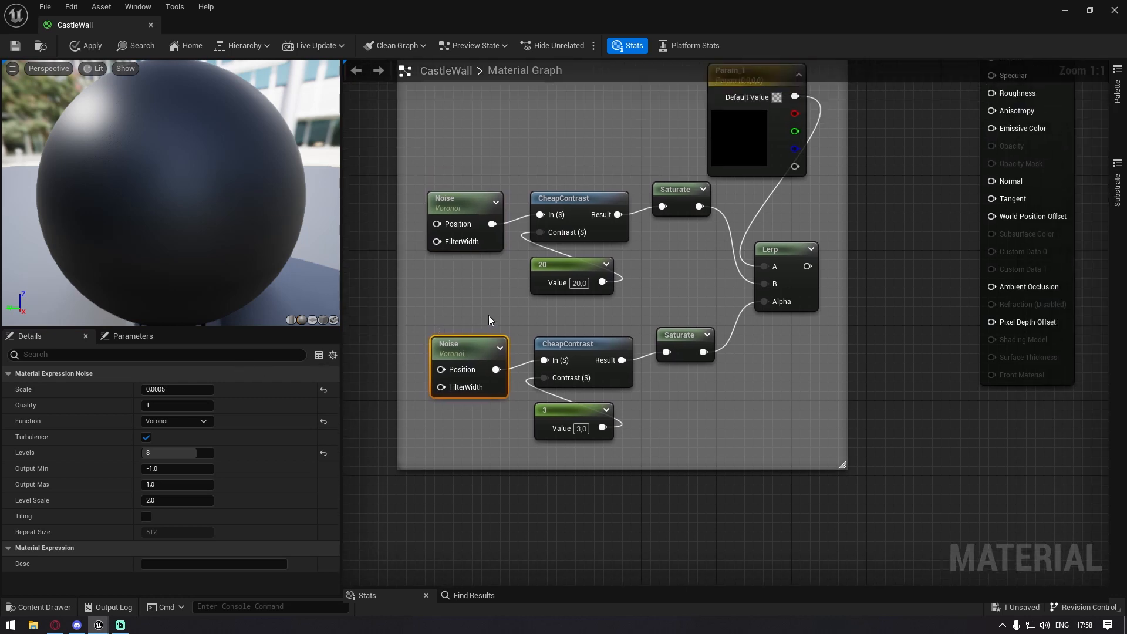
Examine the upper CheapContrast node and the constant driving its Contrast input
drag(546, 169, 565, 235)
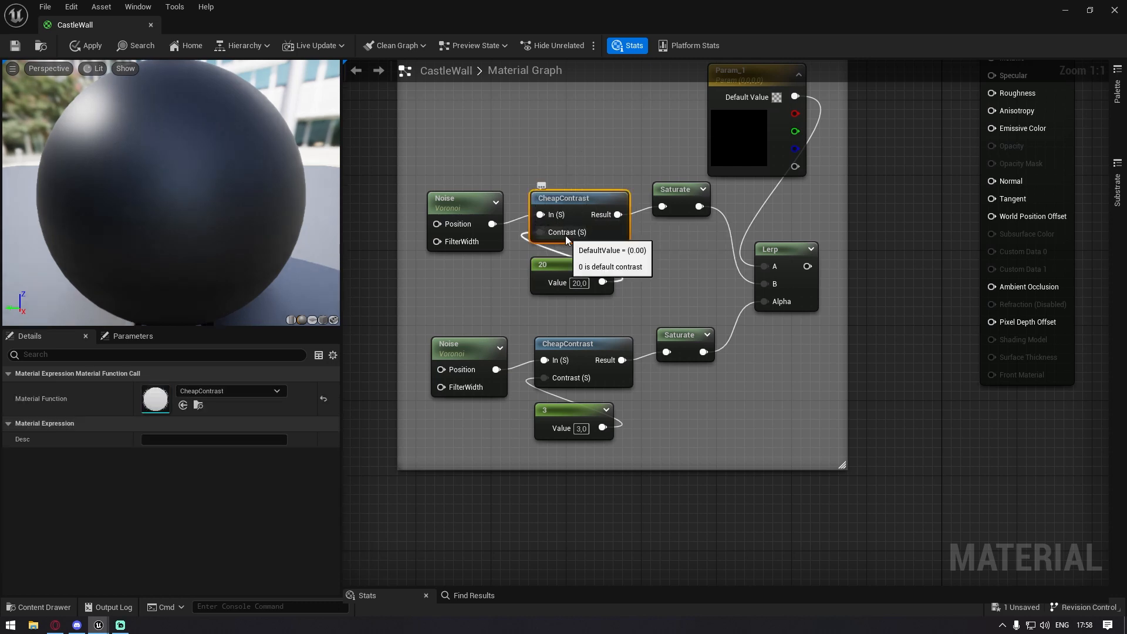
right_drag(568, 175, 493, 315)
drag(547, 357, 471, 264)
click(446, 342)
click(478, 283)
Connect the upper CheapContrast Result to CastleWall's Base Color, apply it and inspect the mask on the castle wall
drag(552, 364, 934, 181)
drag(558, 8, 538, 352)
click(210, 393)
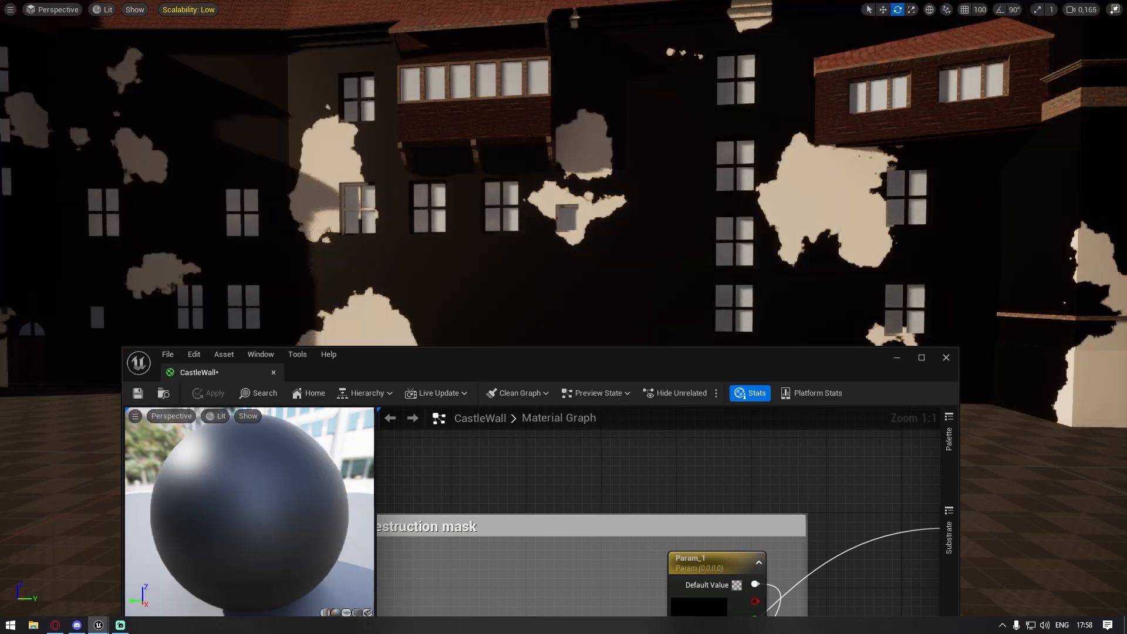
key(w)
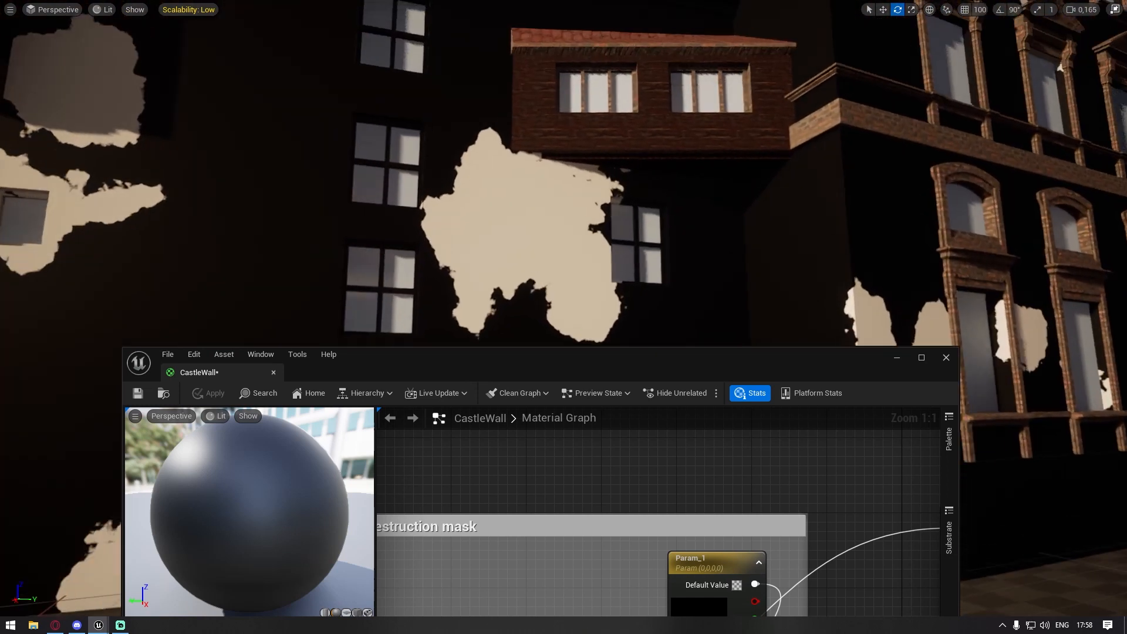
Connect the upper Noise output directly to CastleWall's Base Color, apply it and inspect the uncontrasted mask on the castle wall
right_drag(524, 593, 549, 413)
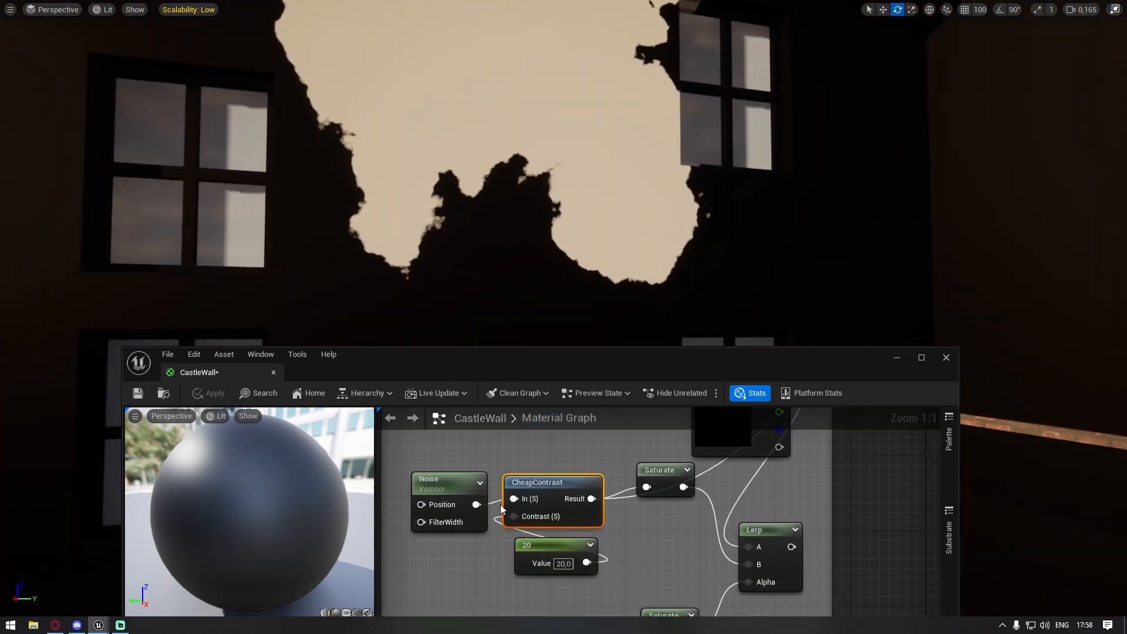
drag(476, 506, 691, 593)
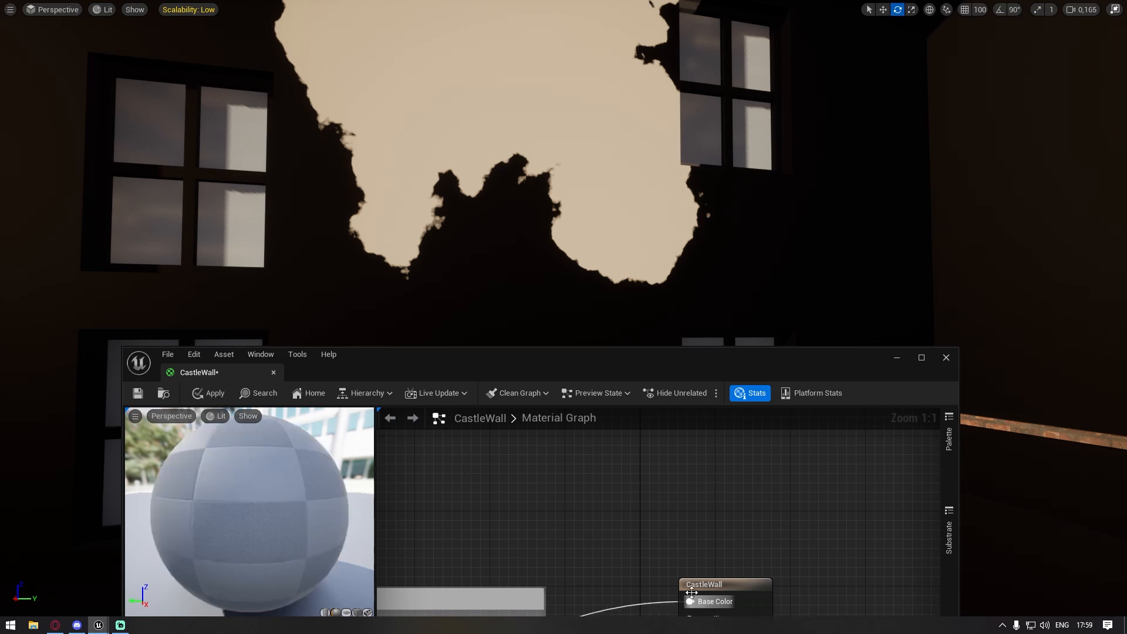
click(196, 398)
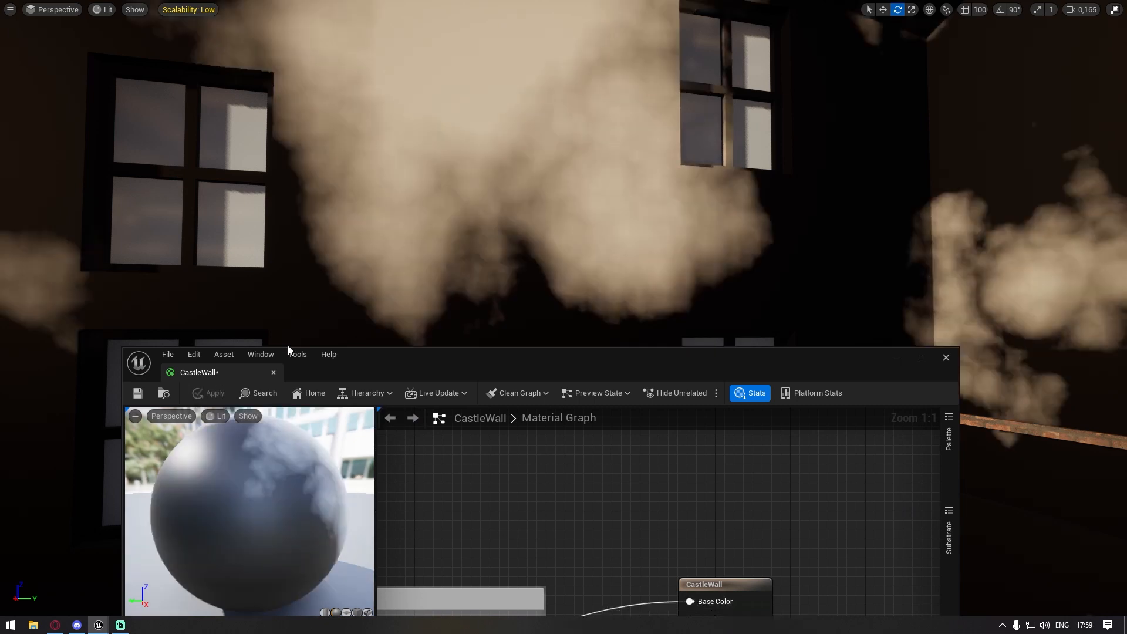
key(s)
right_drag(564, 176, 543, 160)
Reconnect the upper CheapContrast Result to CastleWall's Base Color and apply the material
right_drag(526, 459, 739, 198)
scroll(611, 554, down, 4)
right_drag(610, 554, 618, 530)
scroll(657, 458, up, 2)
drag(561, 532, 798, 486)
right_drag(646, 517, 757, 439)
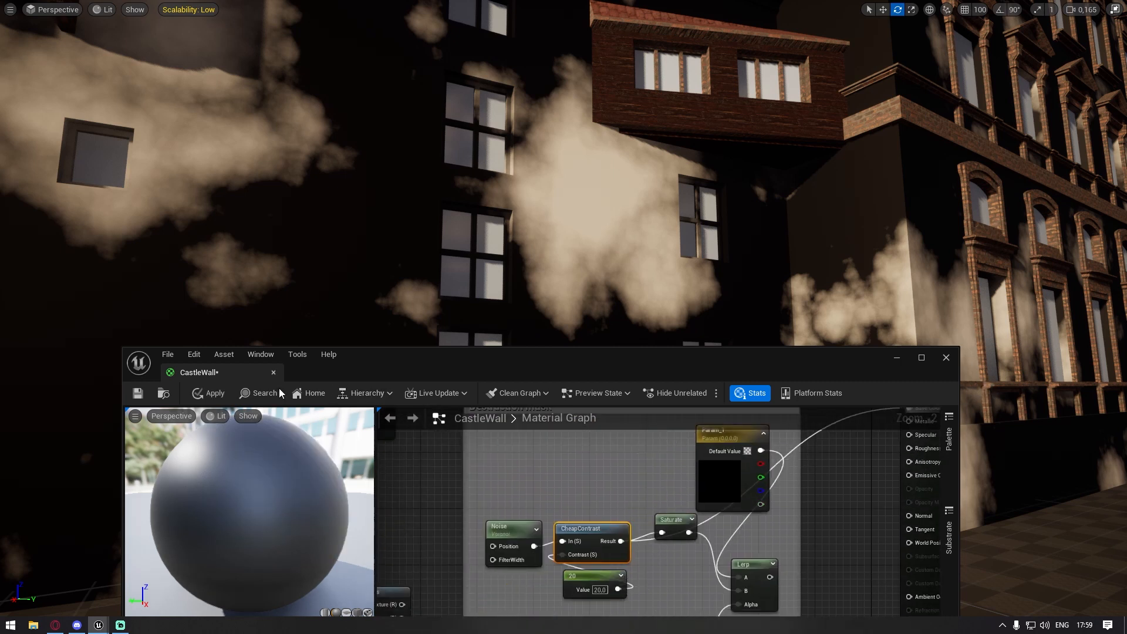
click(199, 393)
Maximize the material editor, add a trial CheapContrast node above the upper chain in the Destruction mask, and delete it
double_click(516, 357)
scroll(509, 433, up, 2)
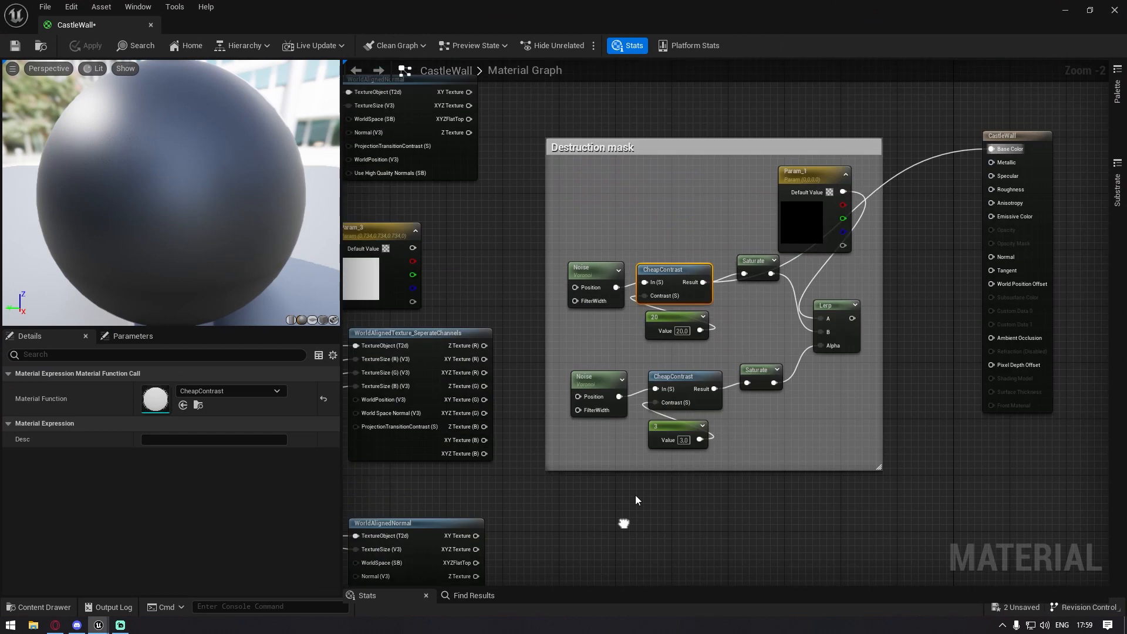
right_drag(591, 445, 572, 494)
right_click(614, 255)
text(cheap)
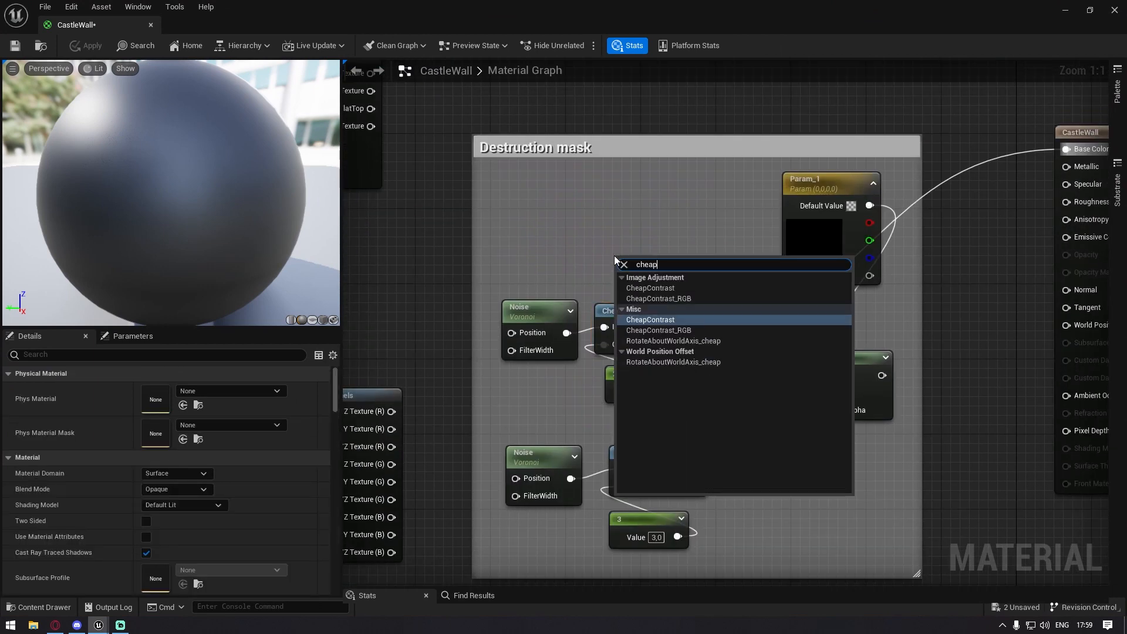
text( cont)
key(Return)
drag(625, 262, 615, 218)
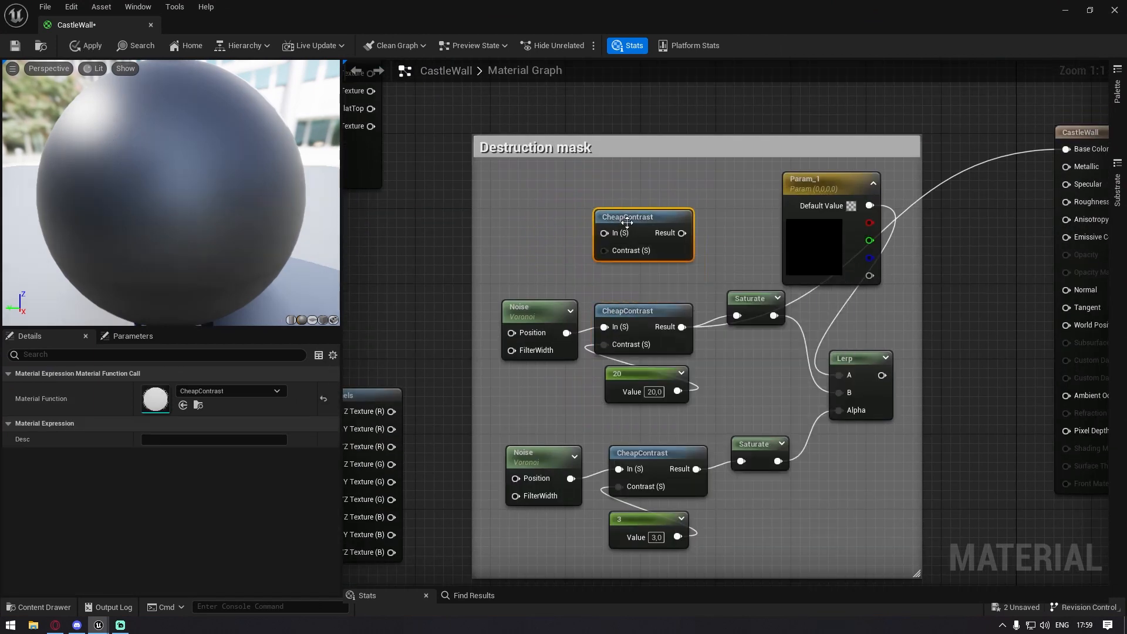
key(Delete)
Examine the constants driving the Contrast inputs of the upper and lower CheapContrast nodes
click(623, 376)
right_drag(658, 415, 601, 395)
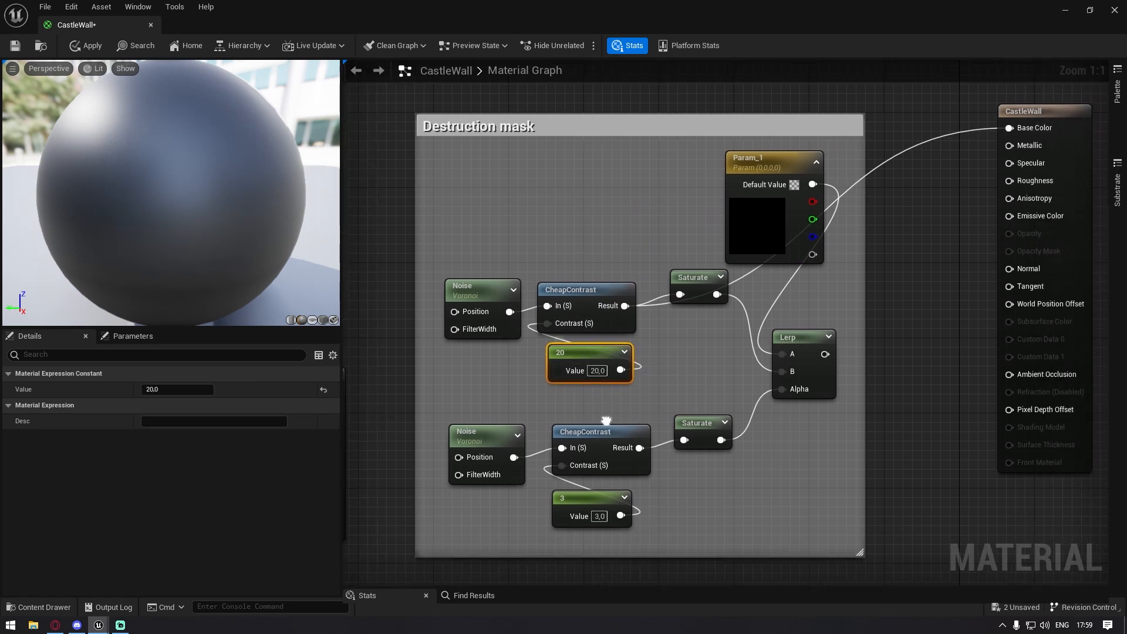
right_drag(612, 356, 597, 322)
click(580, 287)
drag(563, 518, 638, 478)
click(693, 481)
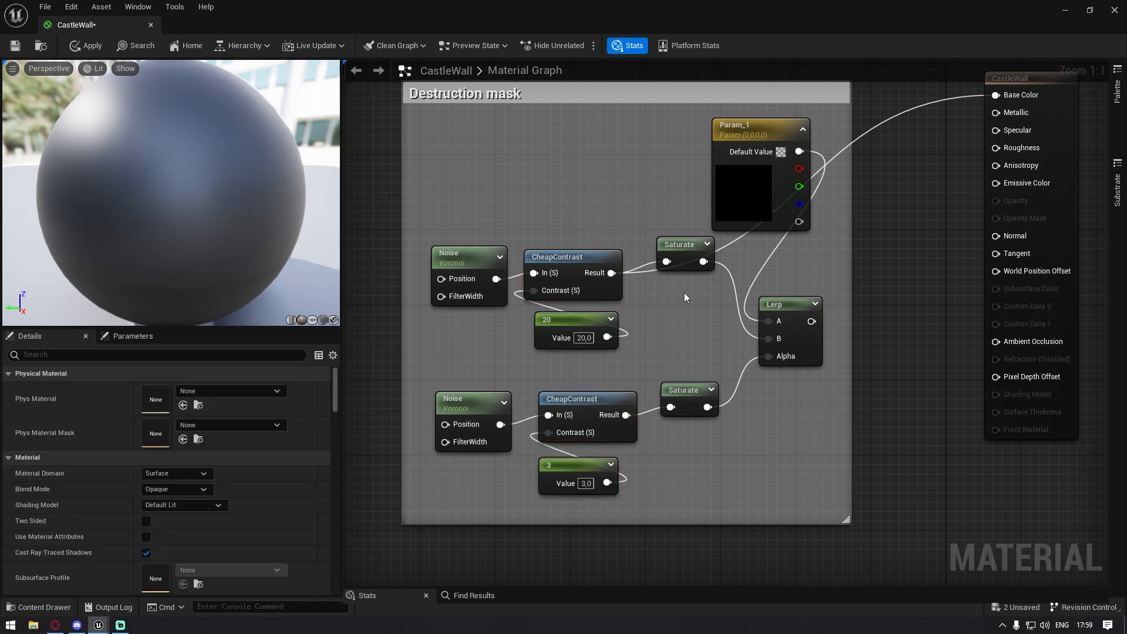
Move the upper Saturate node closer to its CheapContrast and review the two noise chains and Param_1 by selecting them
drag(691, 259, 671, 272)
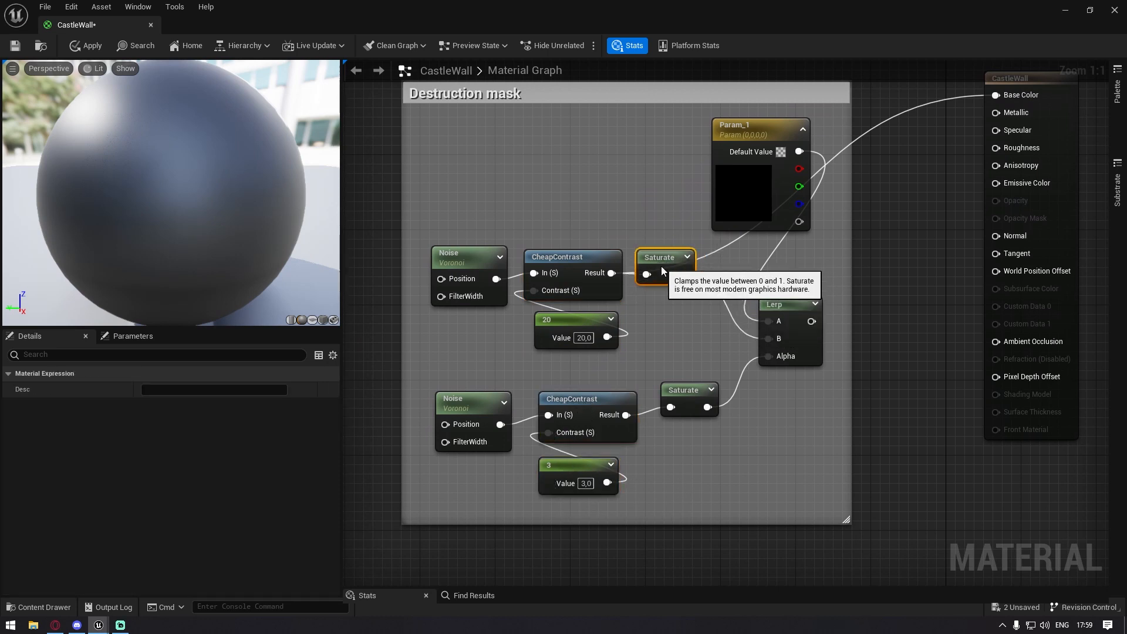
drag(404, 192, 664, 347)
drag(731, 517, 493, 406)
right_drag(657, 365, 650, 400)
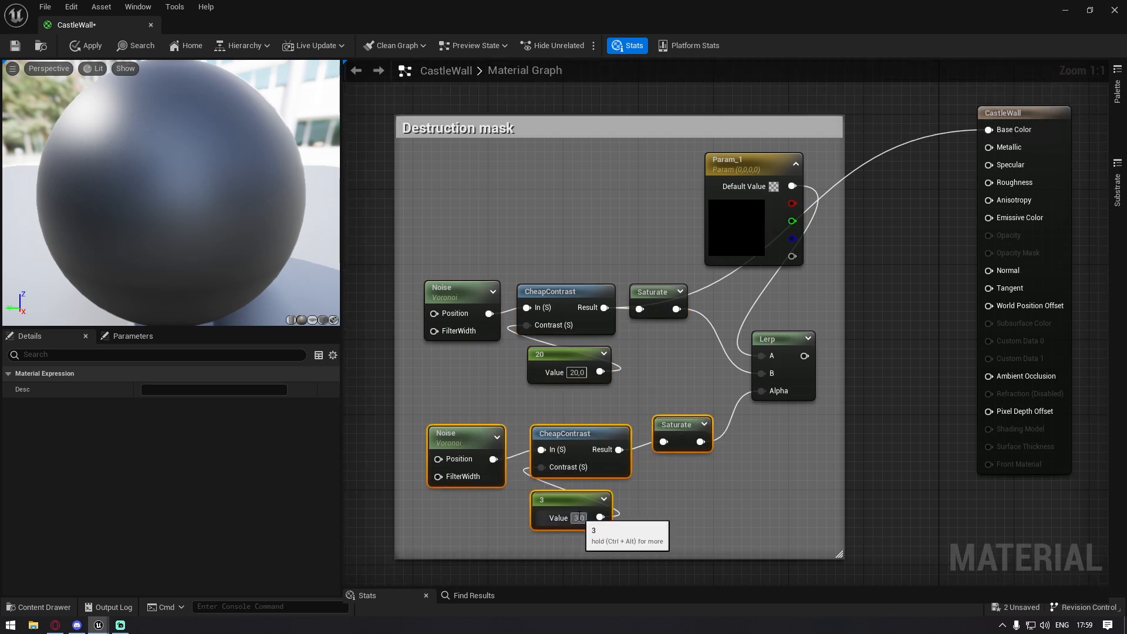
right_drag(707, 345, 647, 422)
click(734, 457)
drag(679, 294, 583, 284)
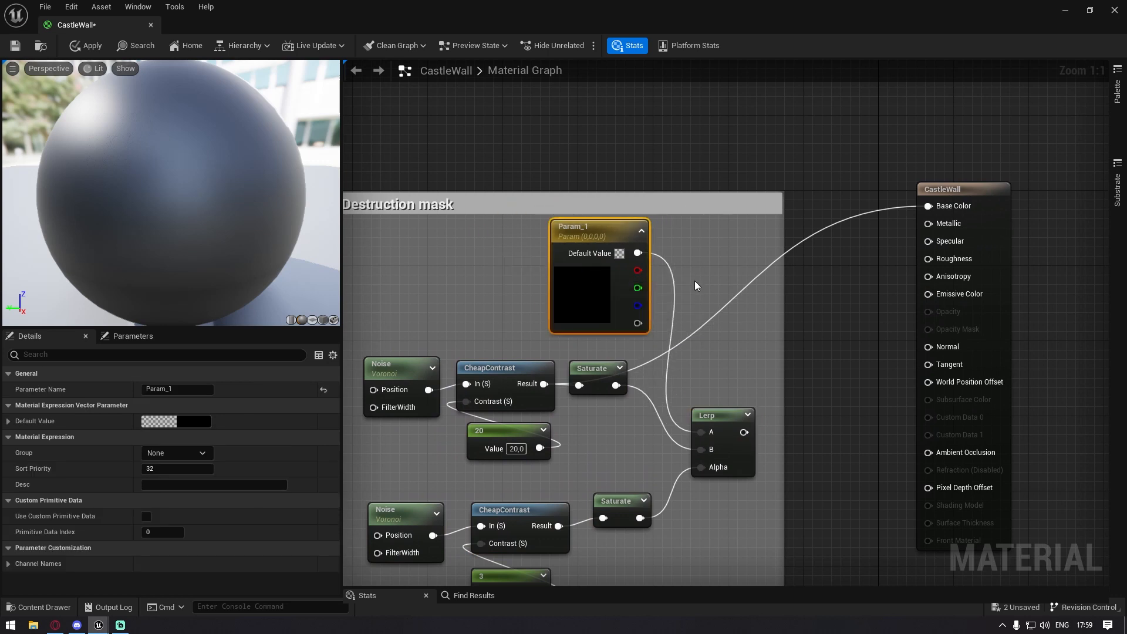
click(695, 281)
Connect the upper Saturate output to CastleWall's Base Color and apply the material
drag(615, 385, 928, 206)
drag(557, 5, 584, 307)
click(257, 347)
Inspect the upper noise chain's mask across the castle's full facade, with the material editor moved out of the way
mouse_move(480, 235)
right_down()
mouse_move(329, 229)
mouse_move(528, 235)
mouse_move(388, 226)
mouse_move(493, 229)
right_up()
key(s)
key(s)
right_drag(393, 289, 264, 287)
key(a)
right_drag(551, 241, 418, 222)
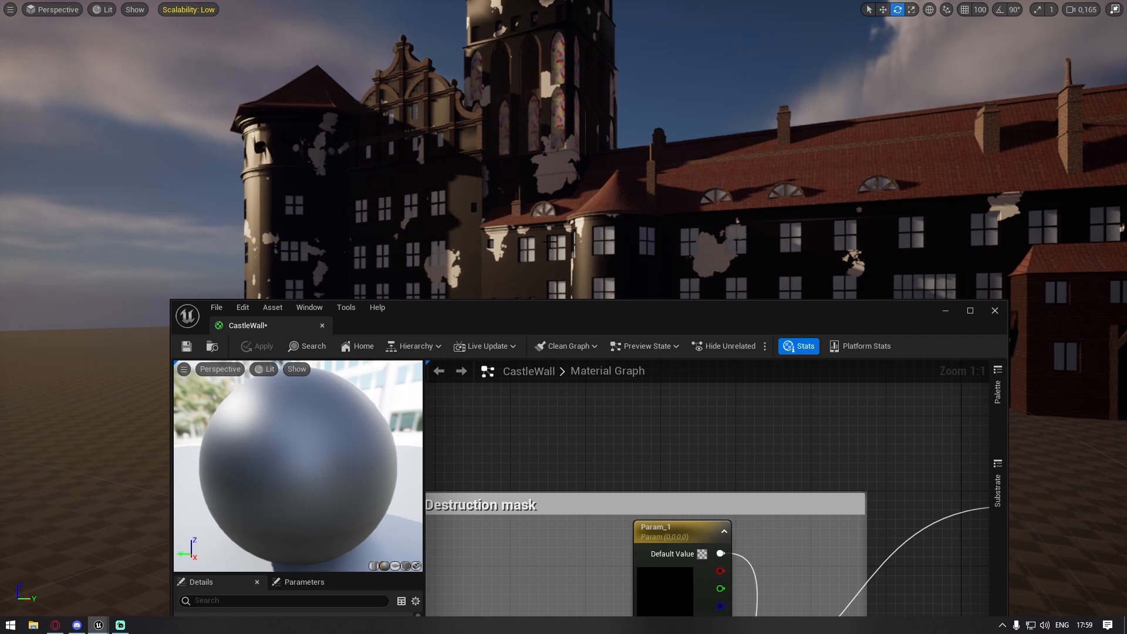
drag(589, 320, 1126, 336)
right_drag(442, 337, 658, 340)
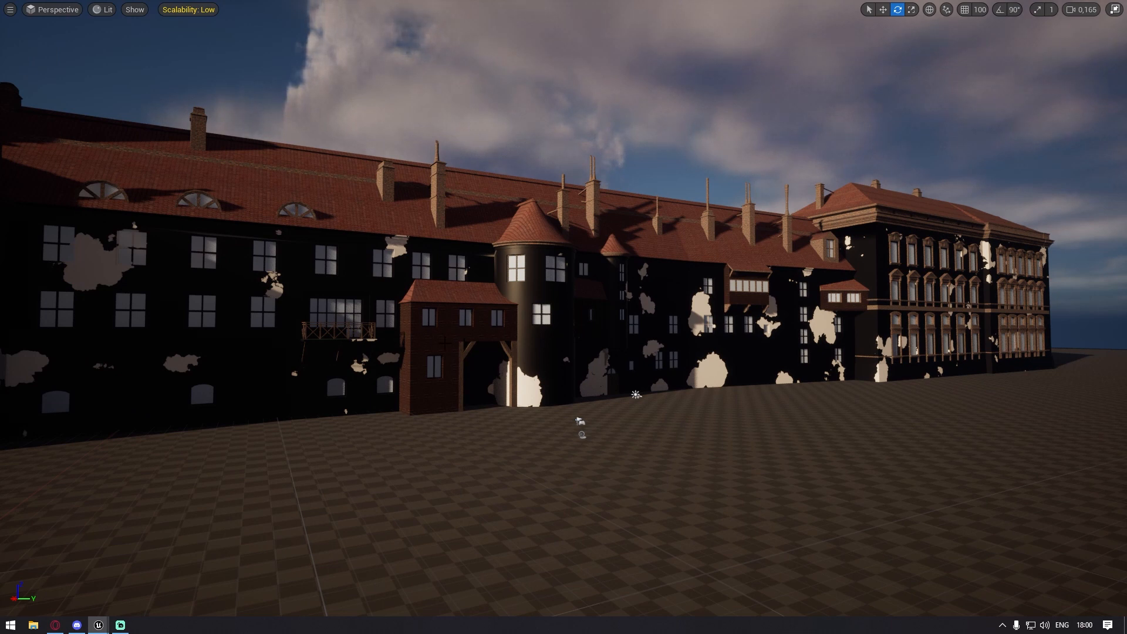
right_drag(701, 402, 623, 402)
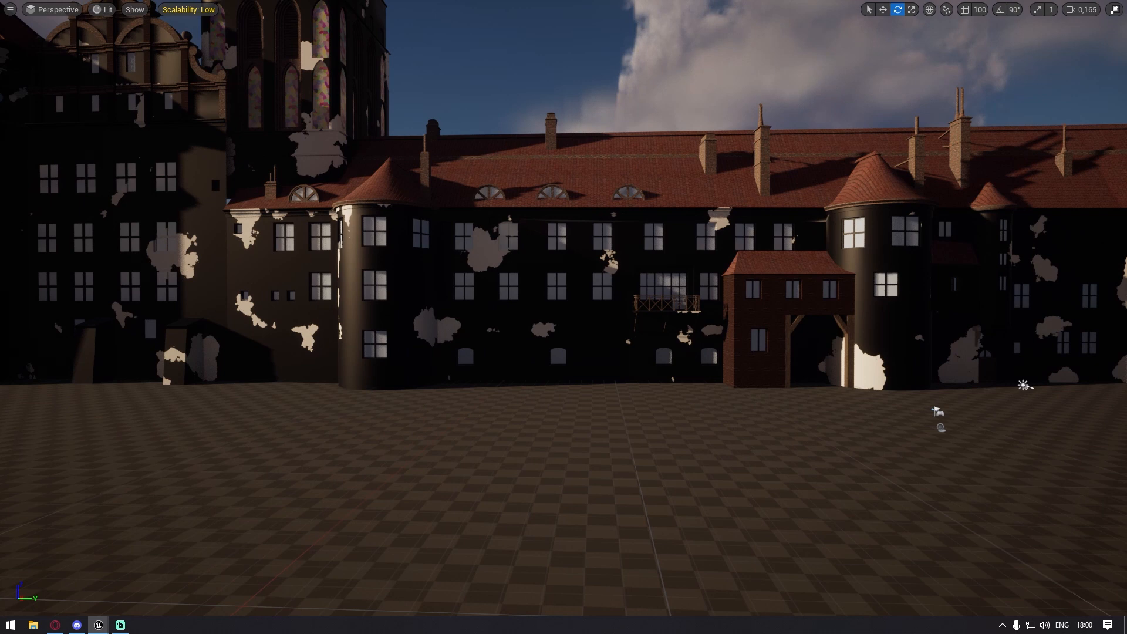
right_drag(503, 230, 561, 240)
key(w)
key(s)
right_drag(483, 274, 546, 247)
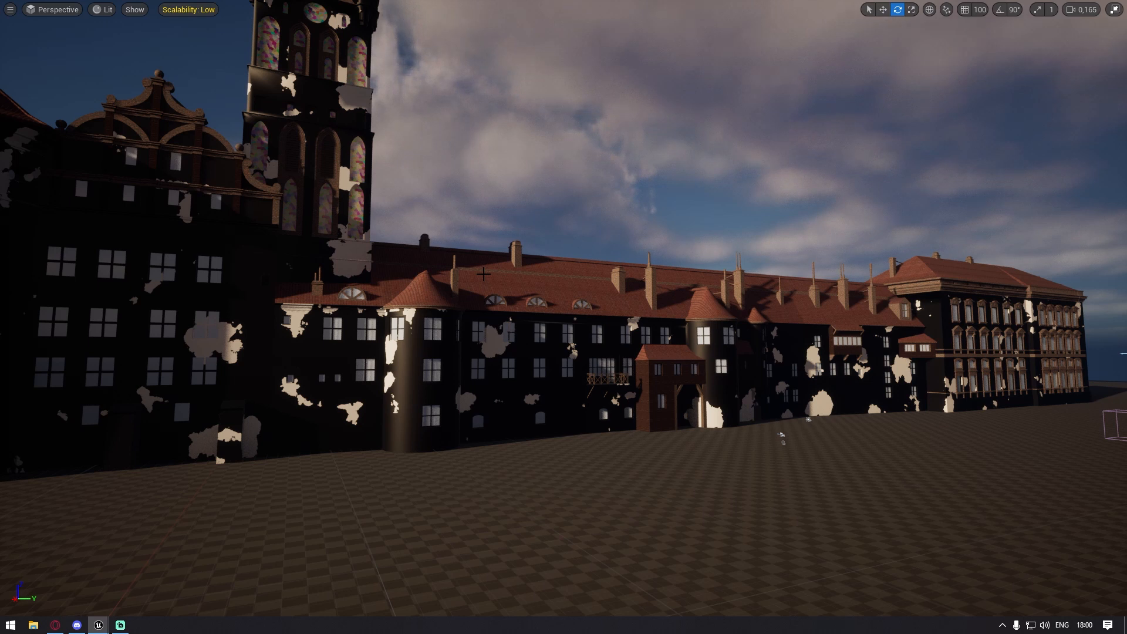
Review the lower Noise node, connect the lower Saturate output to Base Color, apply it and inspect the mask on the castle
drag(1126, 85, 467, 66)
right_drag(522, 410, 530, 240)
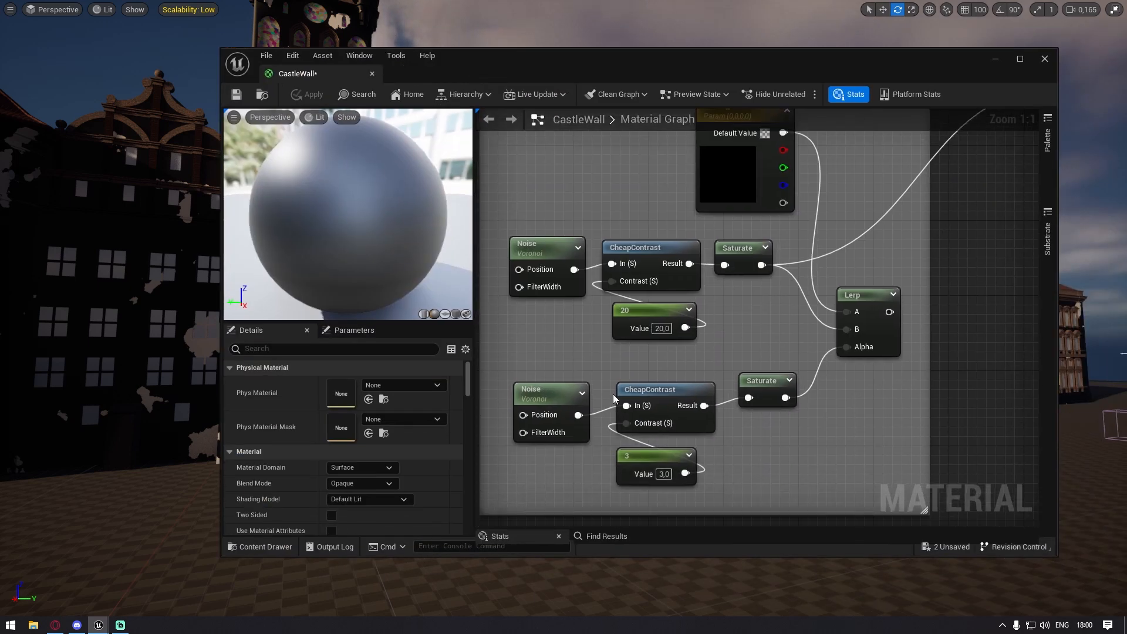
click(552, 403)
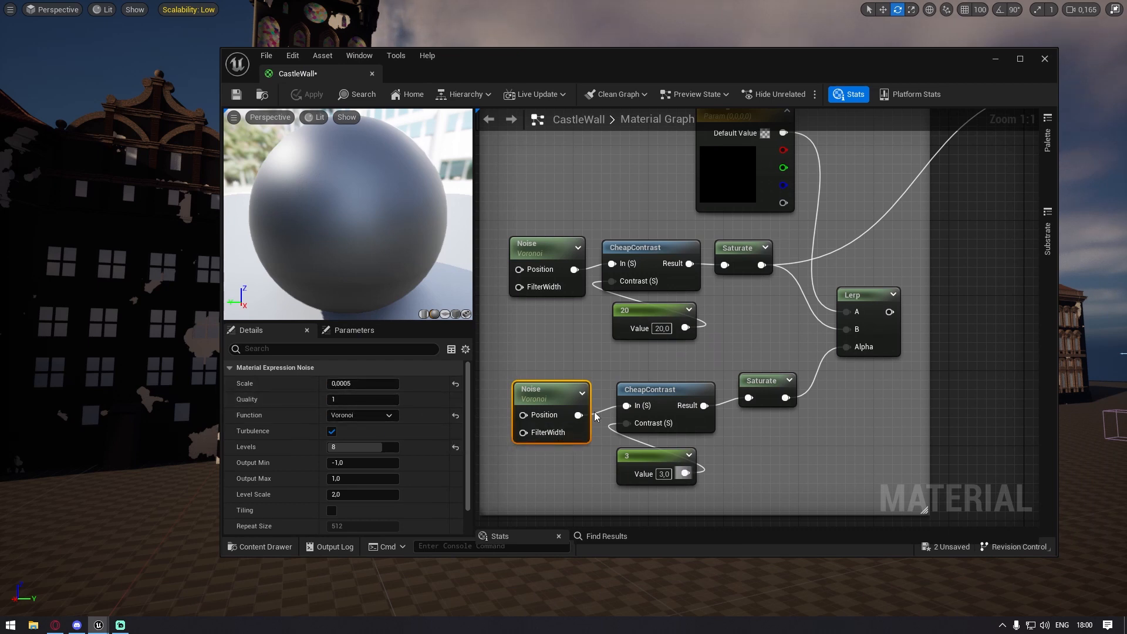
right_drag(799, 411, 711, 509)
drag(698, 496, 997, 192)
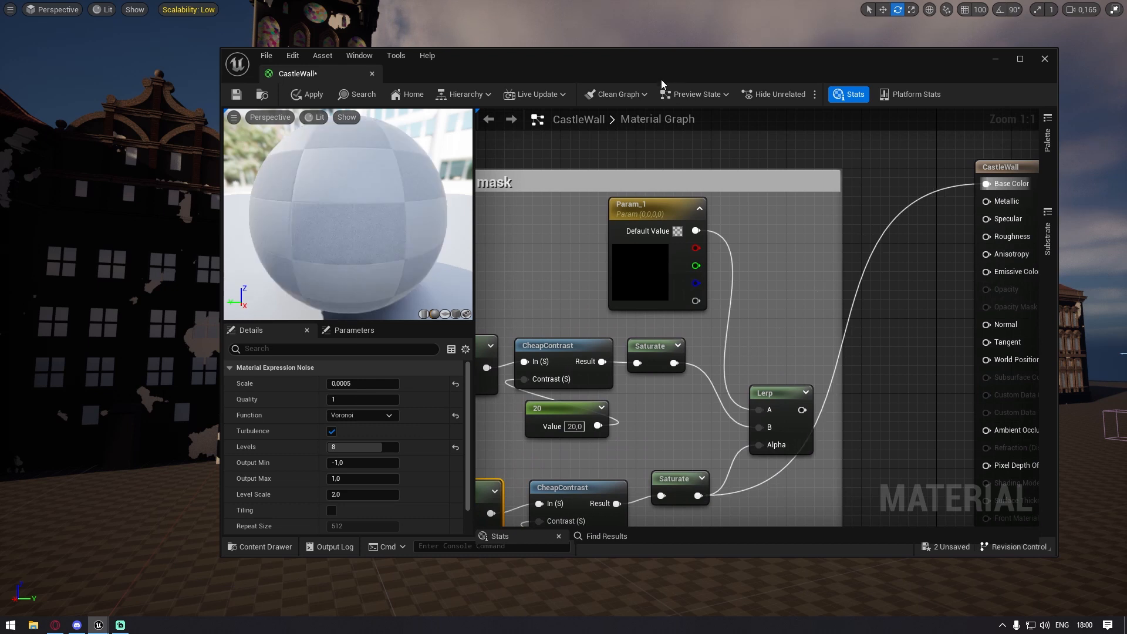
drag(659, 72, 841, 543)
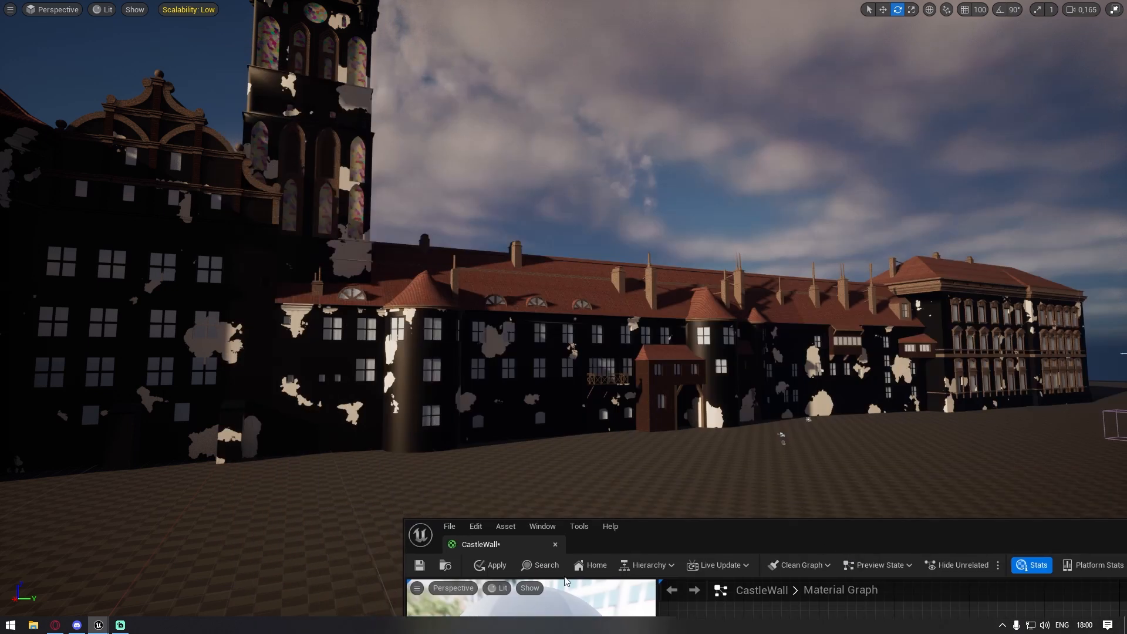
click(480, 569)
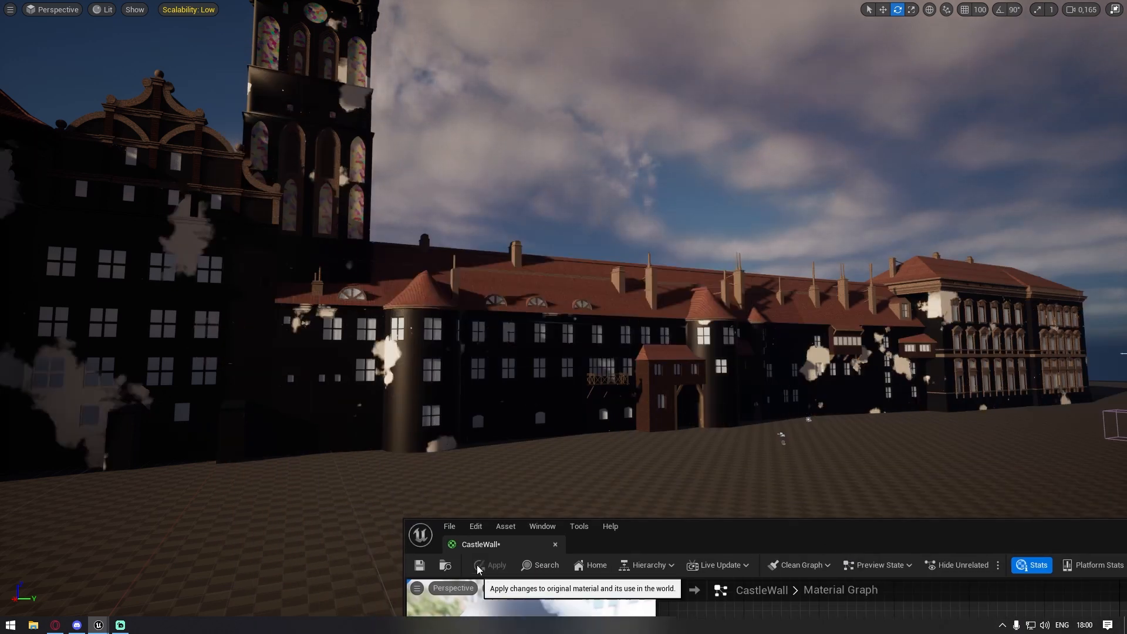
mouse_move(434, 485)
right_down()
mouse_move(399, 495)
mouse_move(400, 511)
mouse_move(431, 503)
mouse_move(412, 503)
mouse_move(427, 502)
mouse_move(429, 489)
right_up()
key(s)
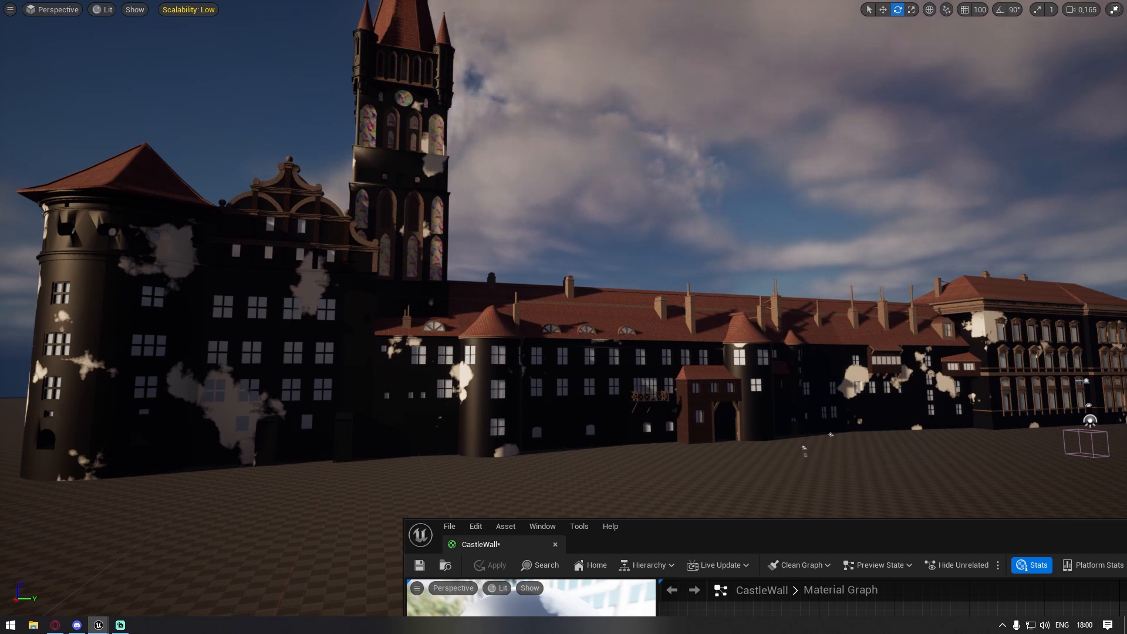
right_drag(429, 489, 442, 489)
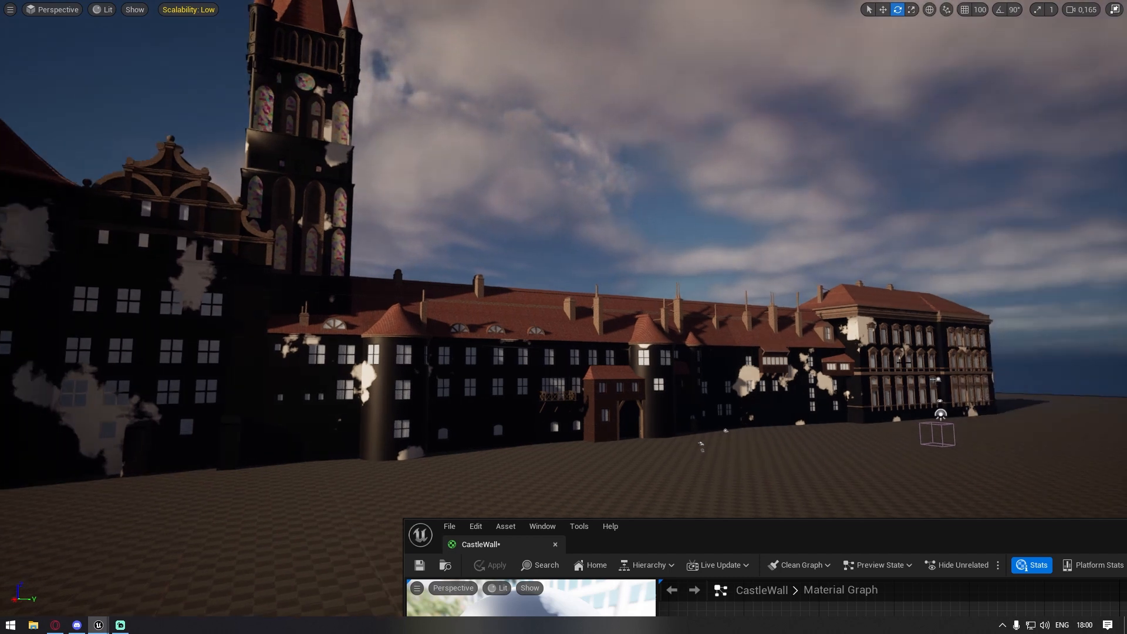
Examine how Param_1 feeds the Lerp's A input and the upper noise chain feeds its B input
drag(774, 537, 565, 165)
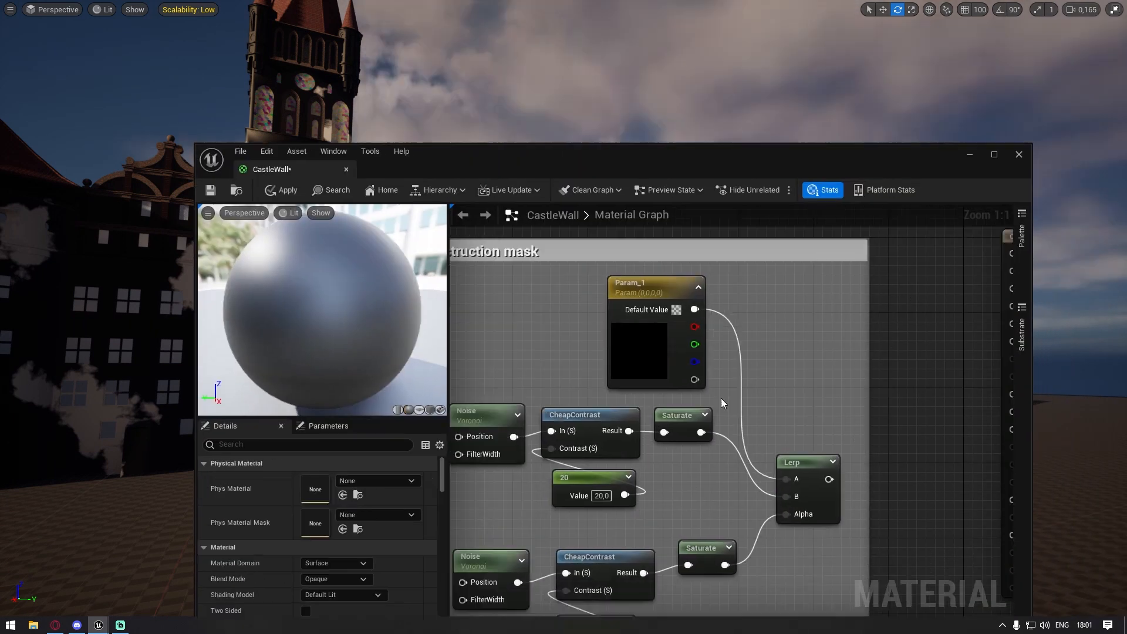
click(666, 365)
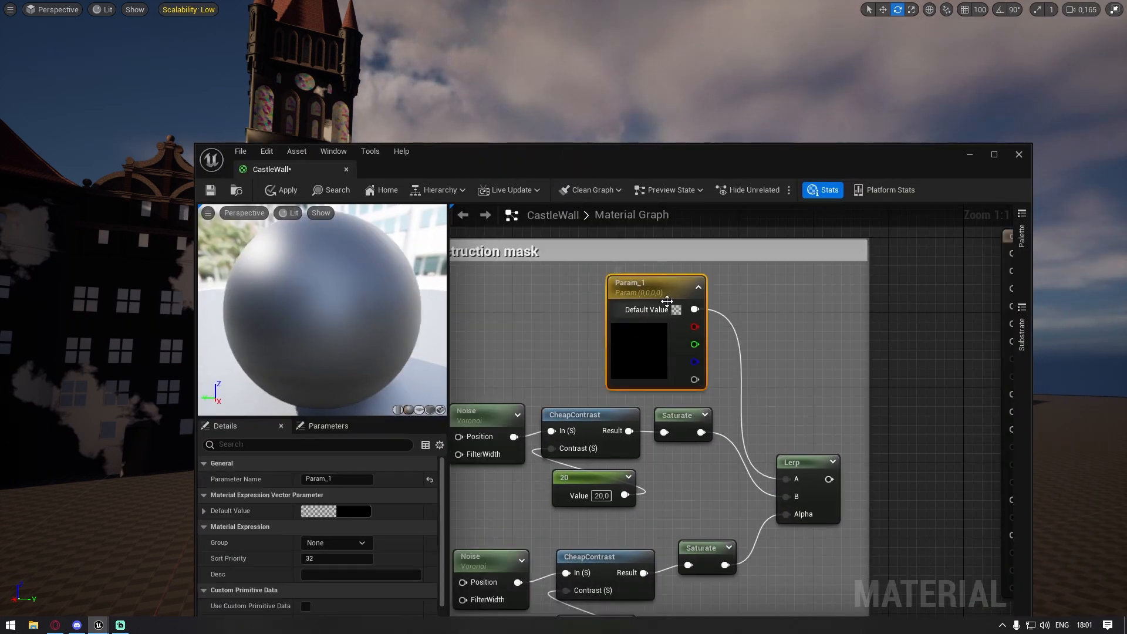
drag(696, 307, 786, 481)
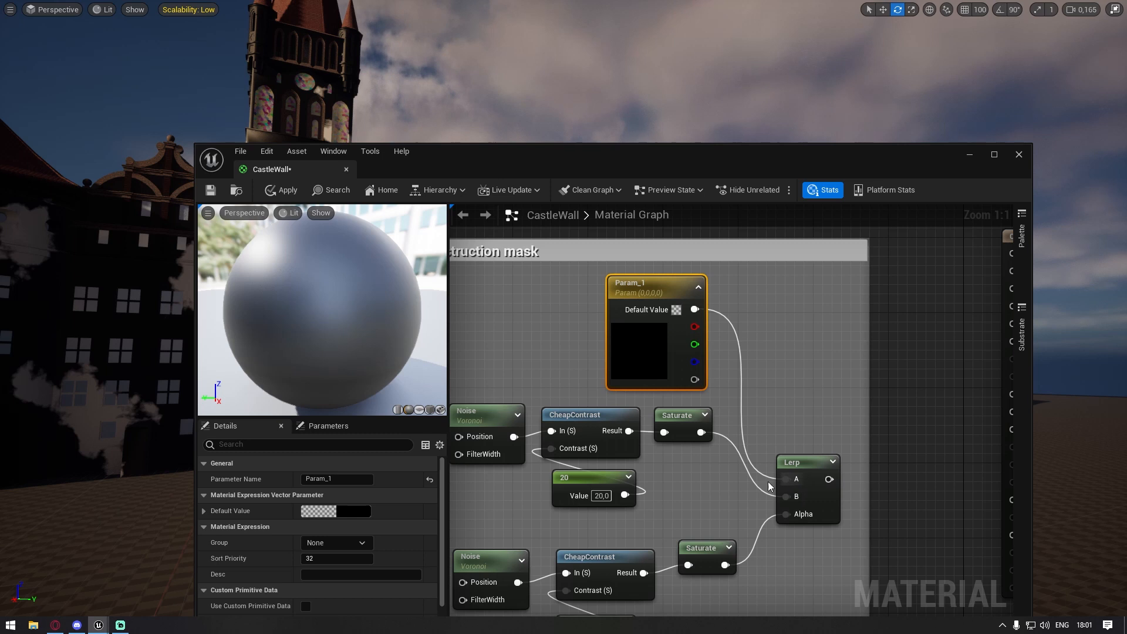
right_drag(694, 453, 914, 383)
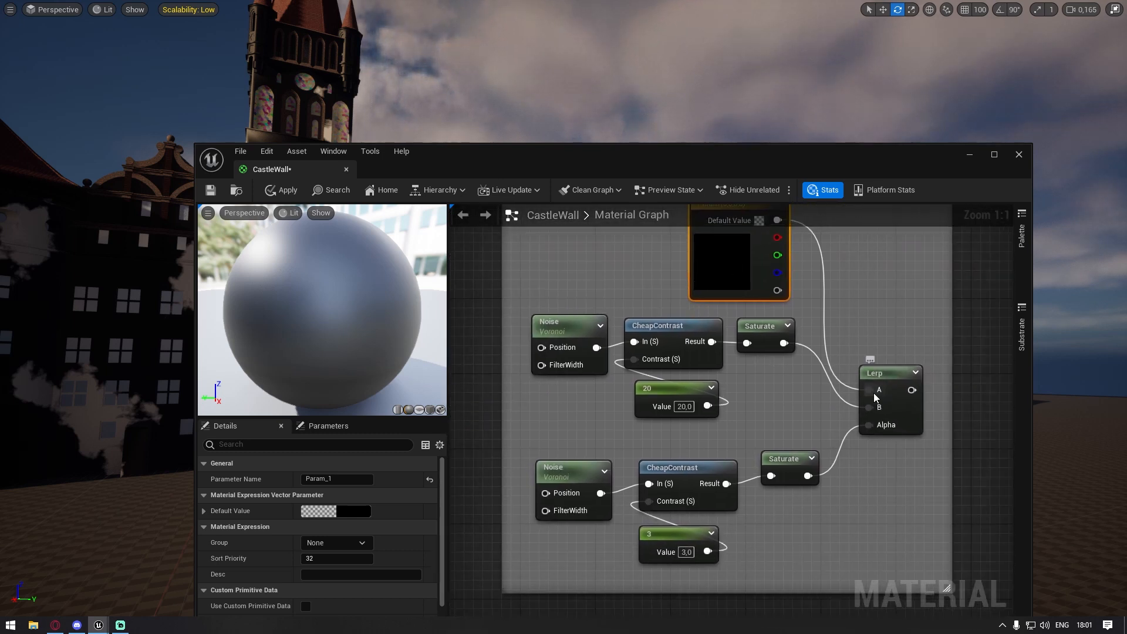
drag(872, 392, 778, 222)
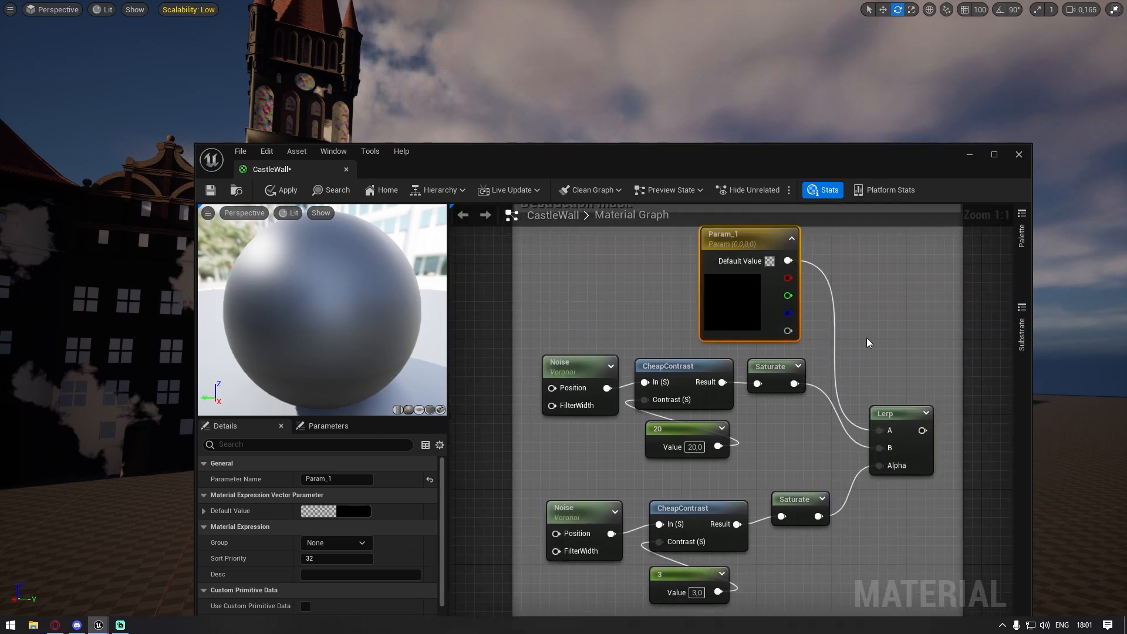
drag(565, 332, 737, 419)
drag(778, 463, 557, 364)
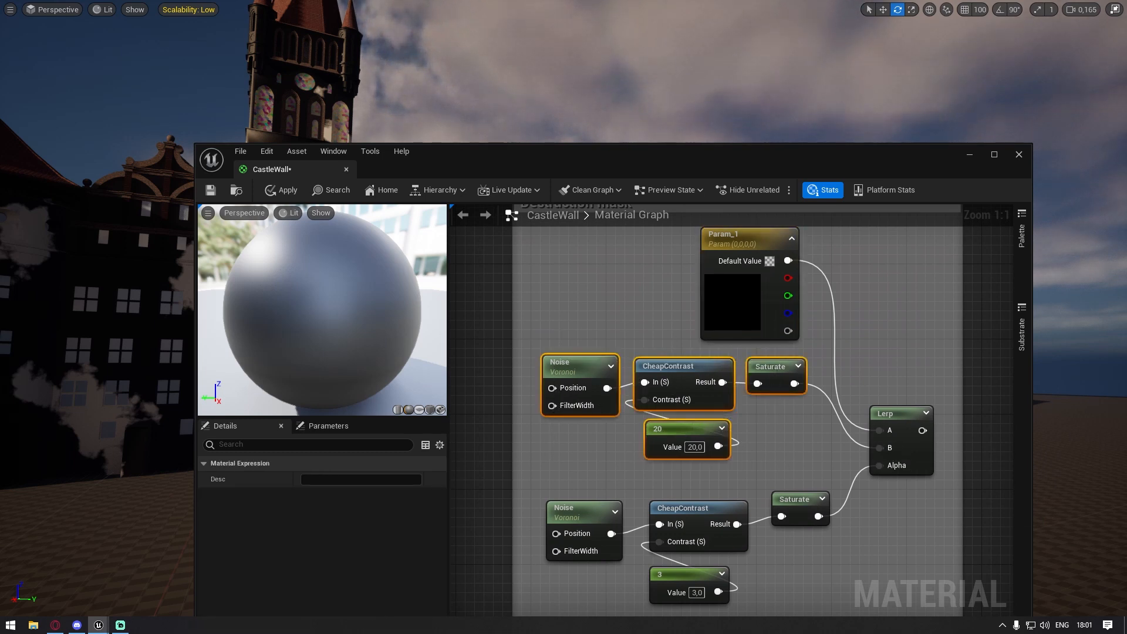
Connect the Destruction mask's Lerp output to CastleWall's Base Color and apply the material
right_drag(887, 435, 686, 504)
drag(723, 500, 910, 277)
scroll(761, 337, down, 4)
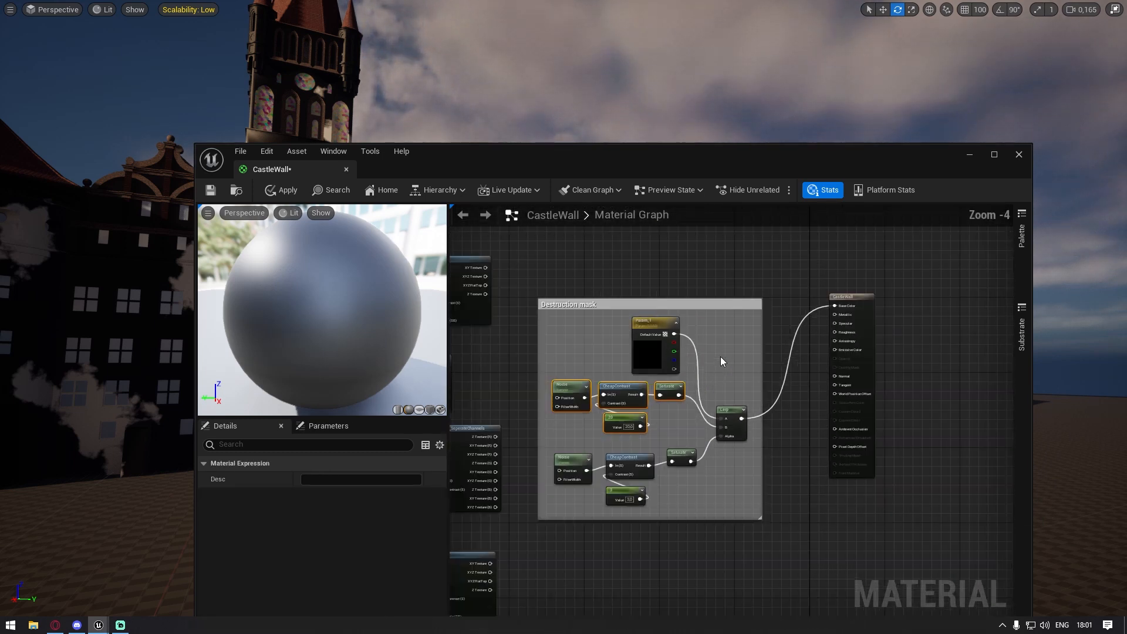
drag(452, 157, 504, 550)
right_drag(510, 435, 444, 437)
drag(627, 551, 685, 466)
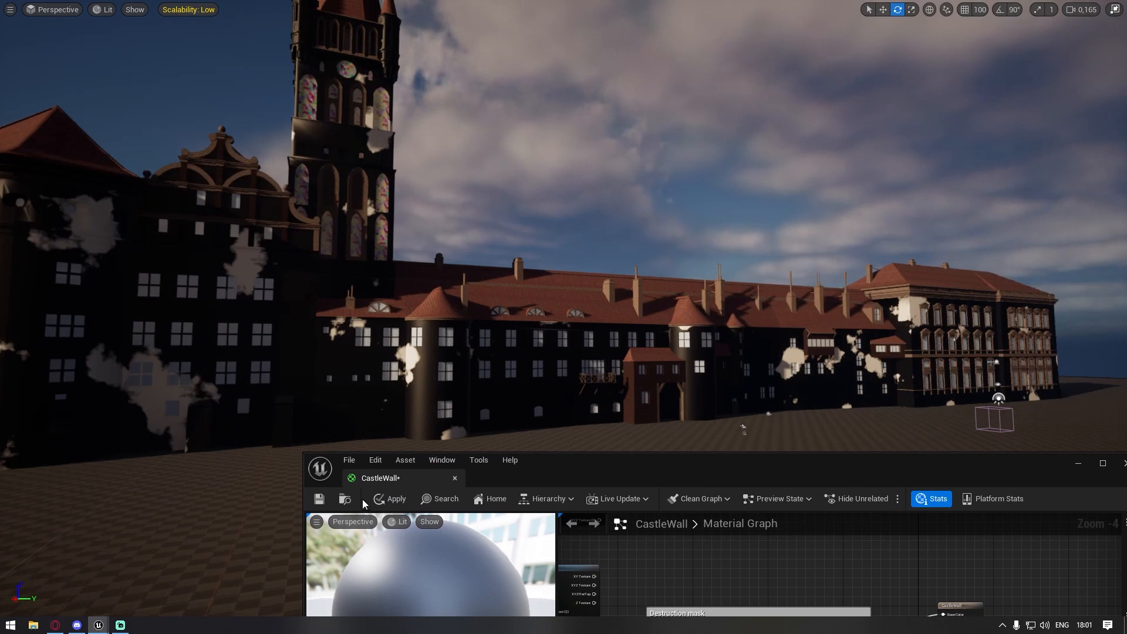
click(391, 499)
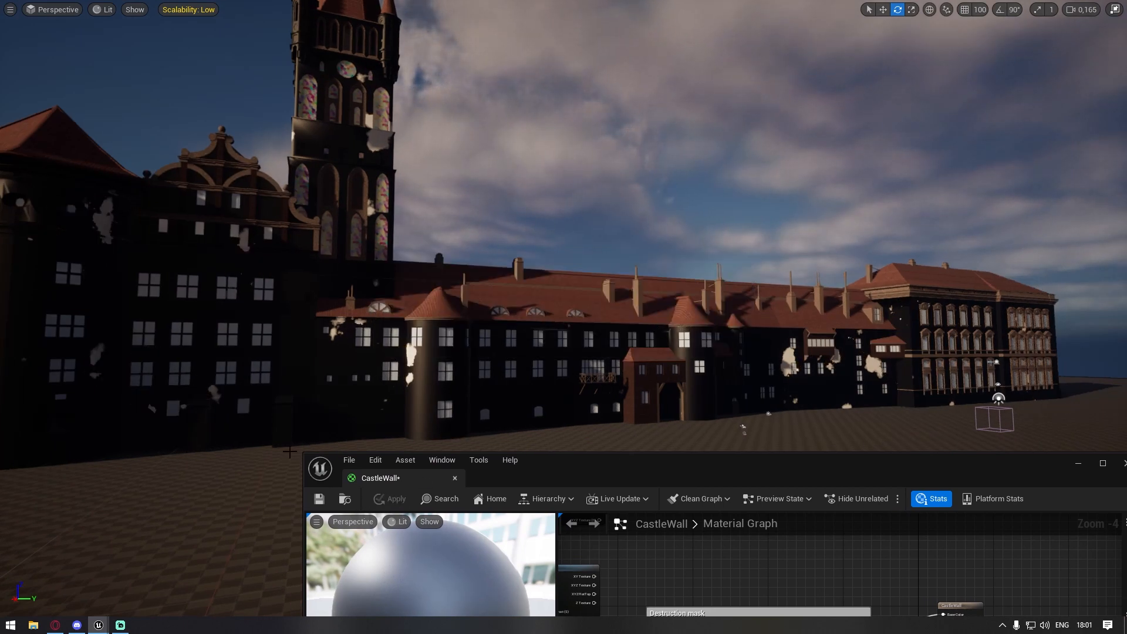
Save the CastleWall material and inspect the combined destruction mask on the castle walls
right_drag(443, 438, 443, 438)
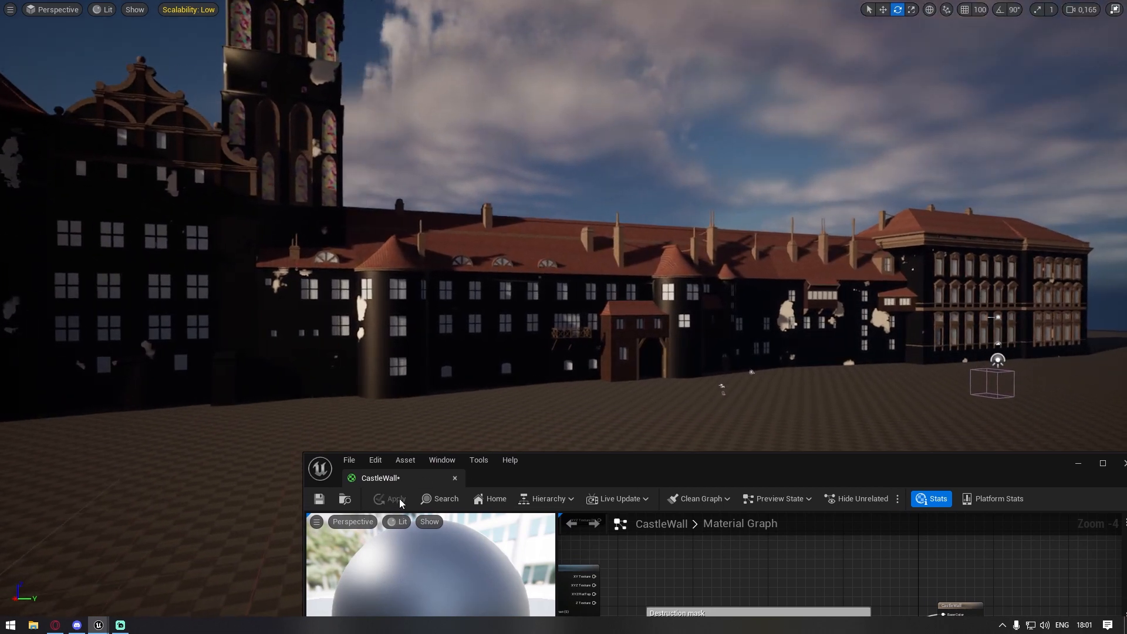
click(320, 499)
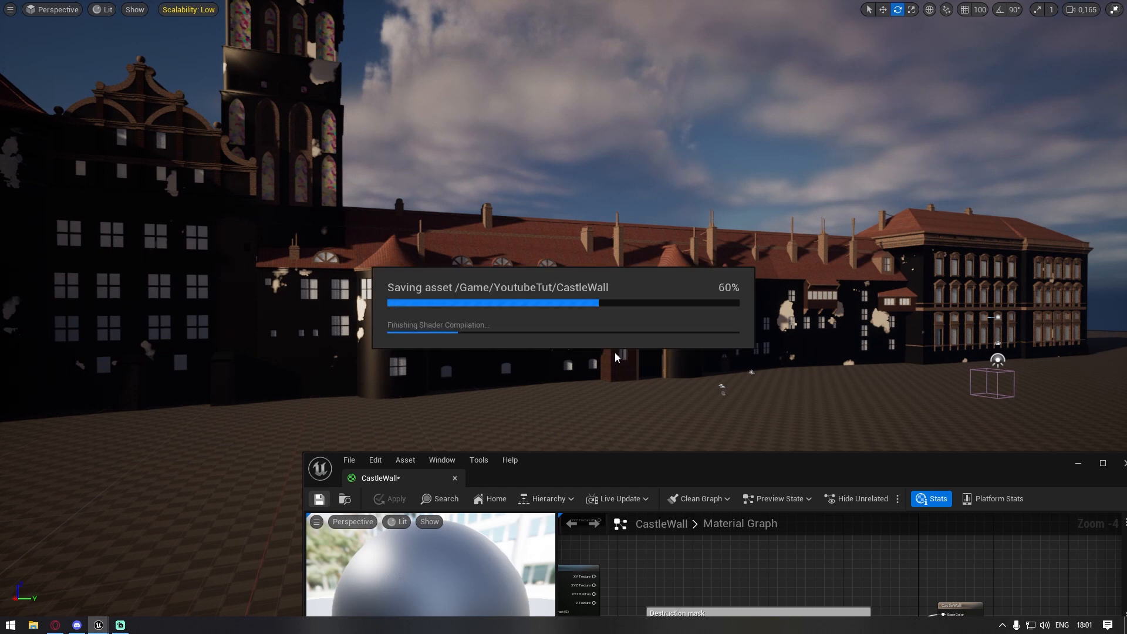
right_drag(693, 404, 693, 403)
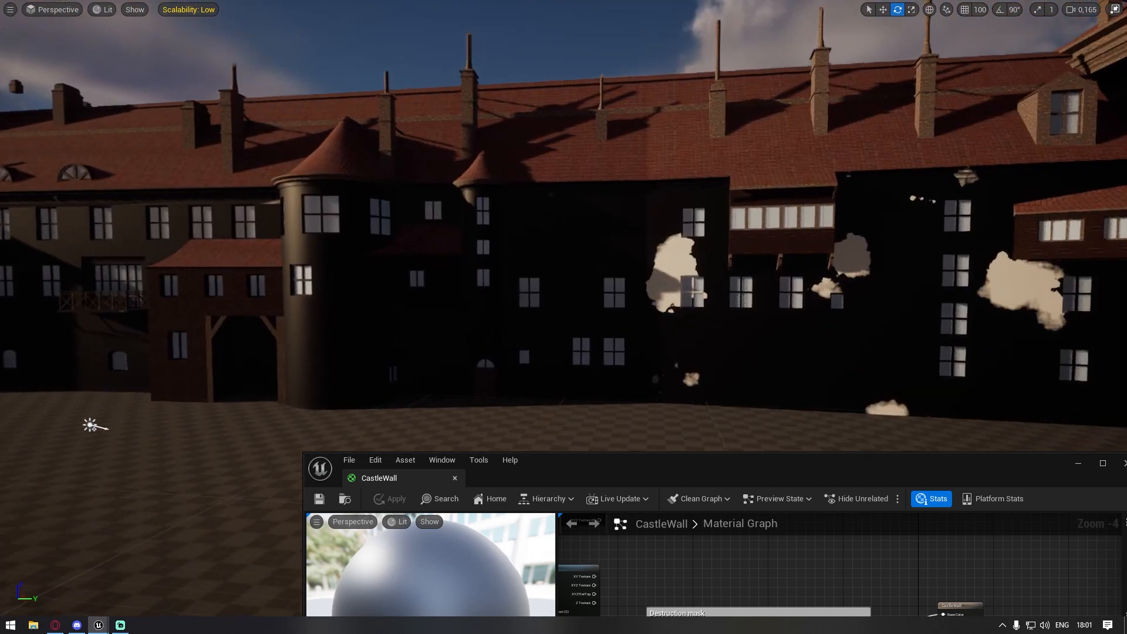
Add four Lerp nodes in a vertical column between the world-aligned texture nodes and the CastleWall output node
drag(771, 480, 499, 155)
right_drag(515, 227, 679, 229)
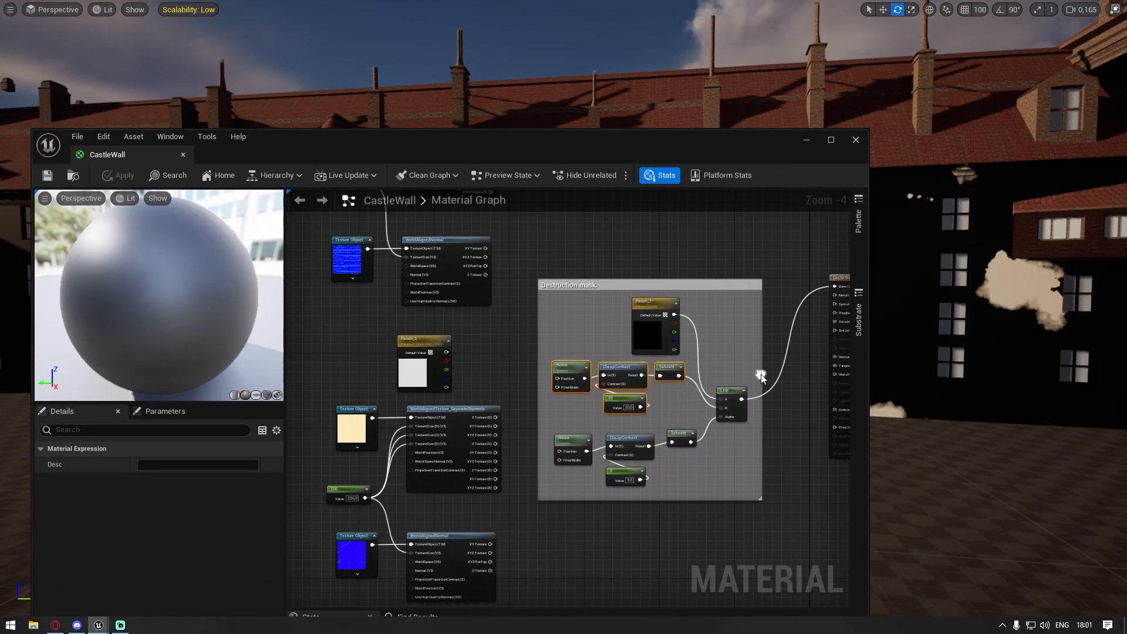
scroll(528, 317, down, 2)
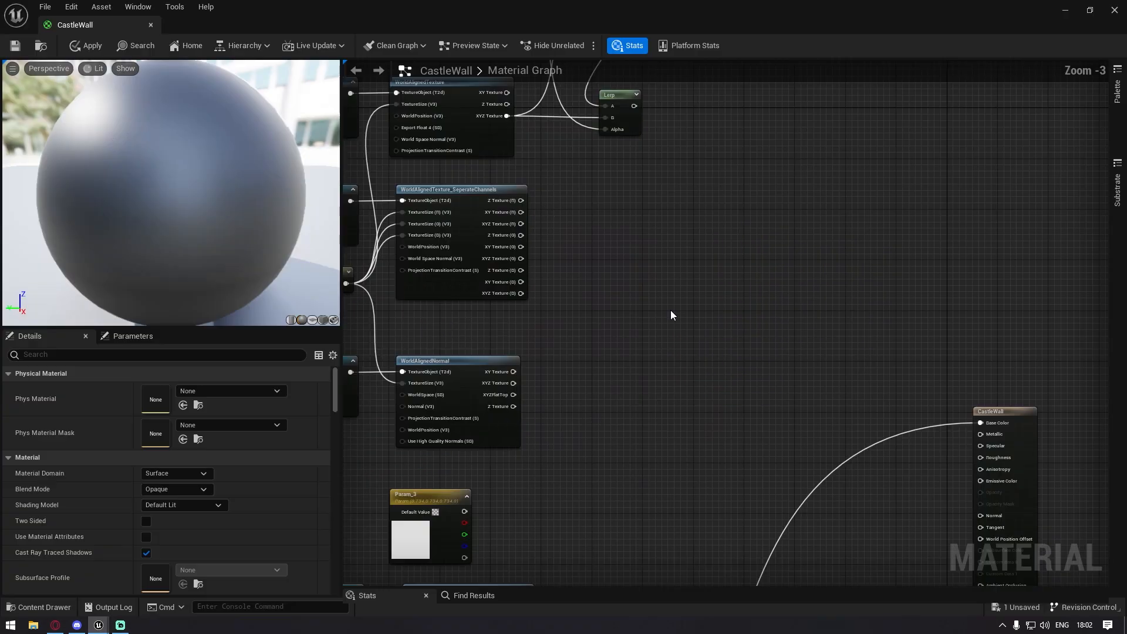
right_drag(667, 203, 699, 310)
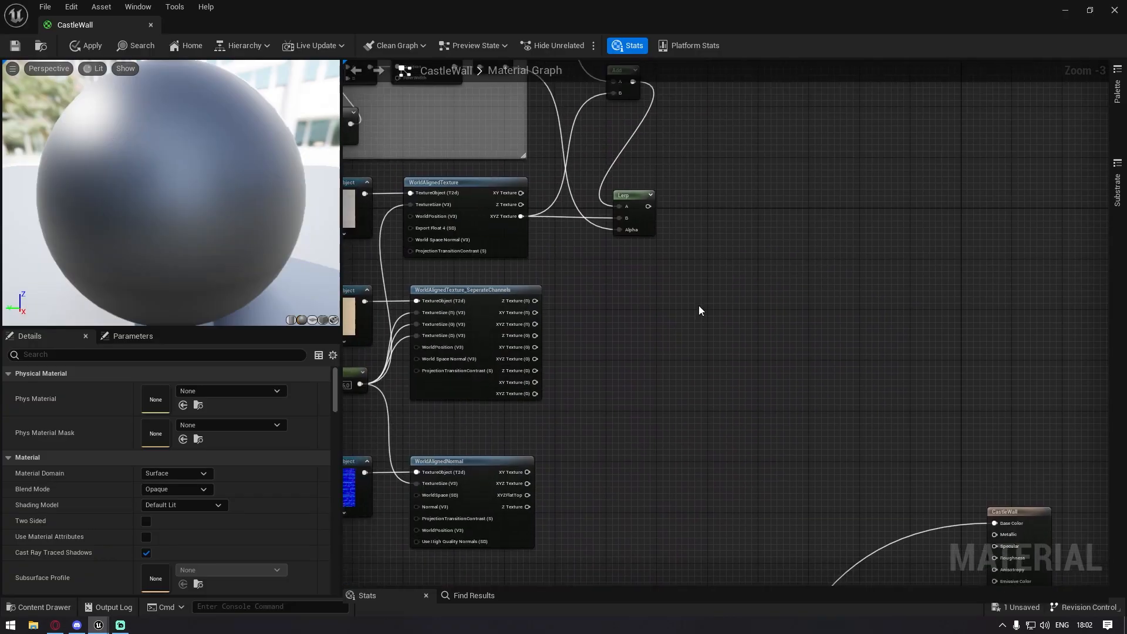
click(709, 268)
key(ctrl+d)
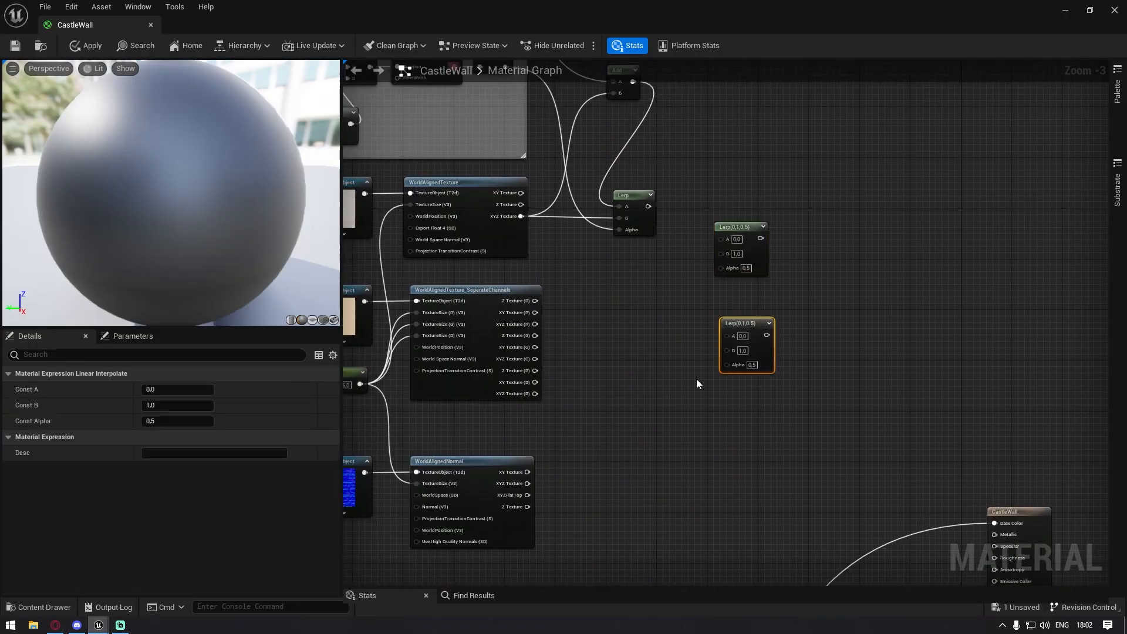
right_drag(739, 313, 822, 296)
key(ctrl+d)
right_drag(722, 406, 727, 358)
key(ctrl+d)
drag(754, 361, 753, 324)
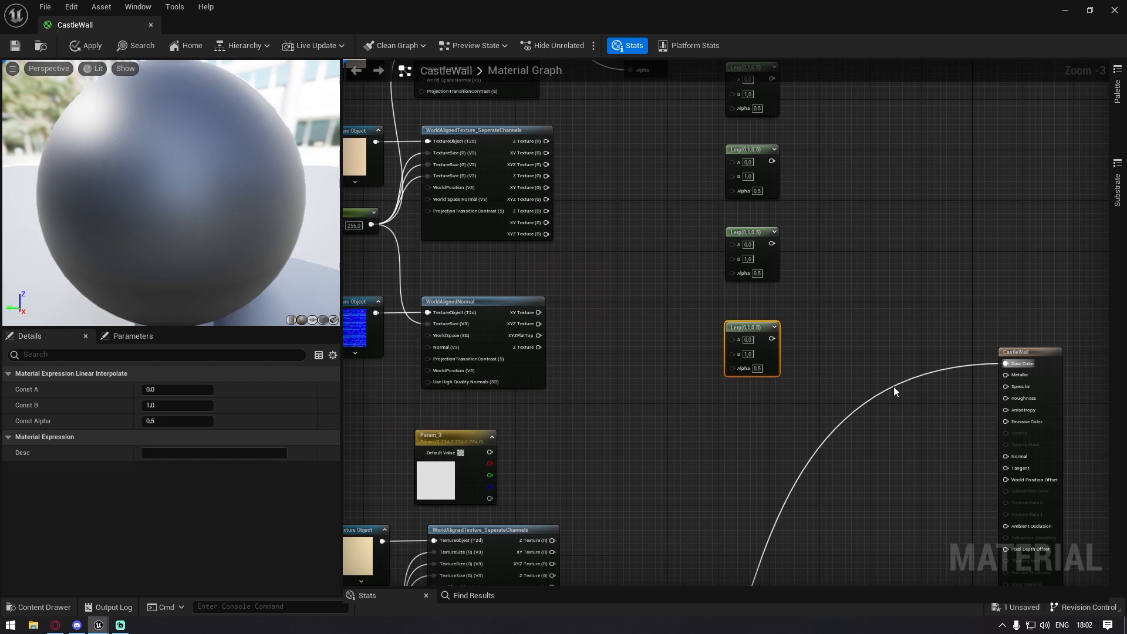
Detach the mask from Base Color and move the CastleWall output node beside the column of new Lerp nodes
click(1029, 352)
drag(1029, 352, 881, 91)
scroll(748, 405, up, 2)
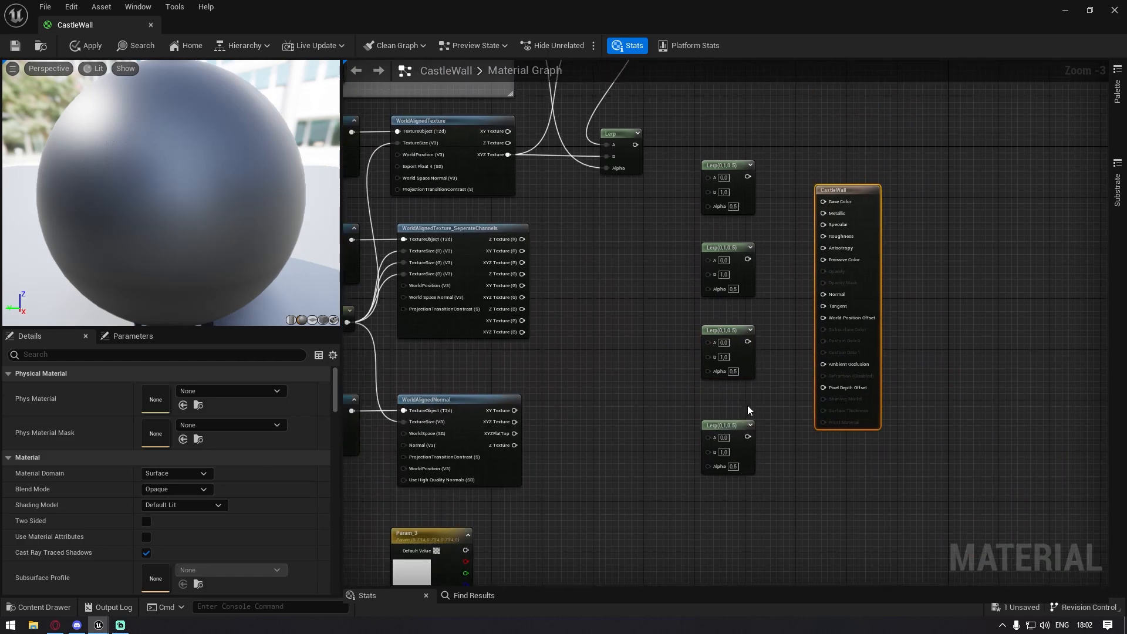
Connect the four new Lerps, in order from the first, to CastleWall's Base Color, Ambient Occlusion, Roughness and Normal
drag(749, 446, 864, 270)
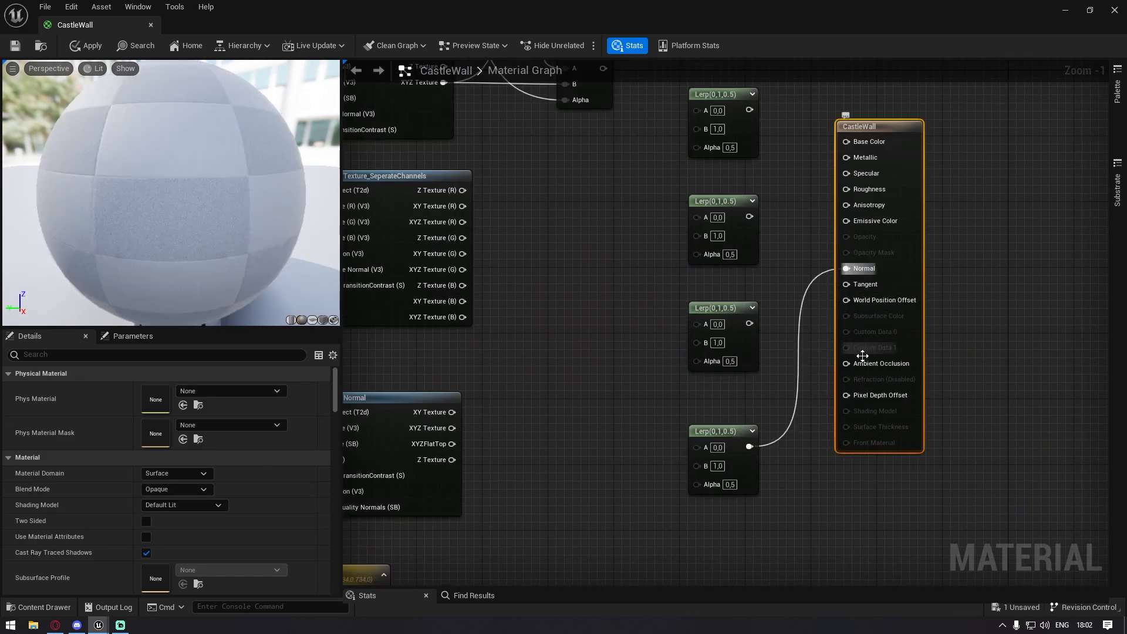
drag(857, 365, 749, 216)
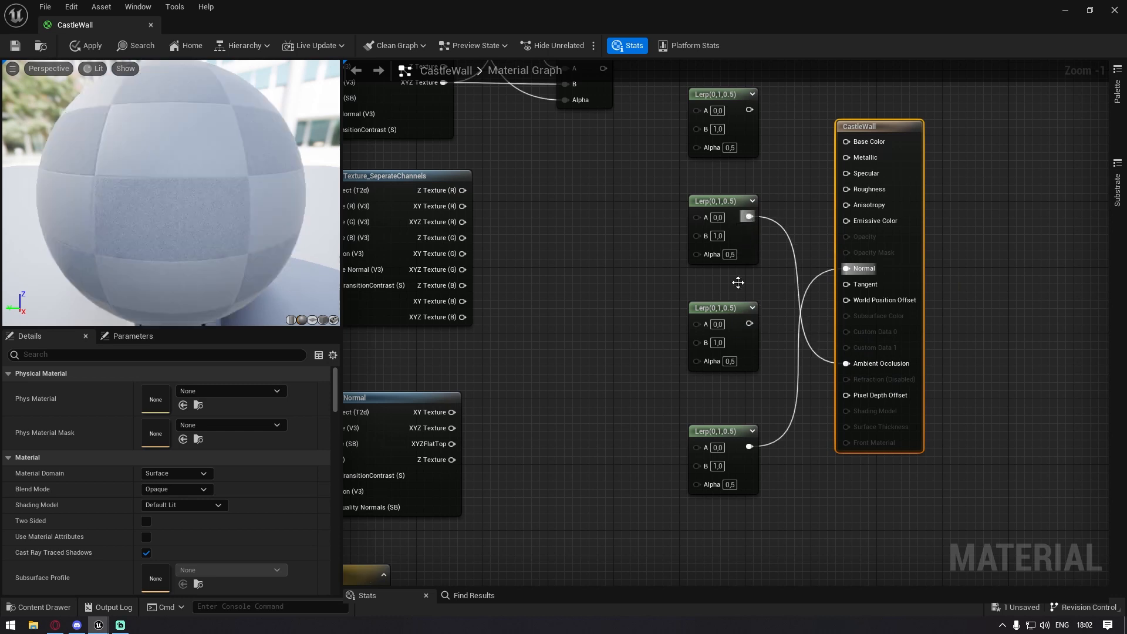
drag(846, 141, 748, 109)
right_drag(752, 111, 800, 238)
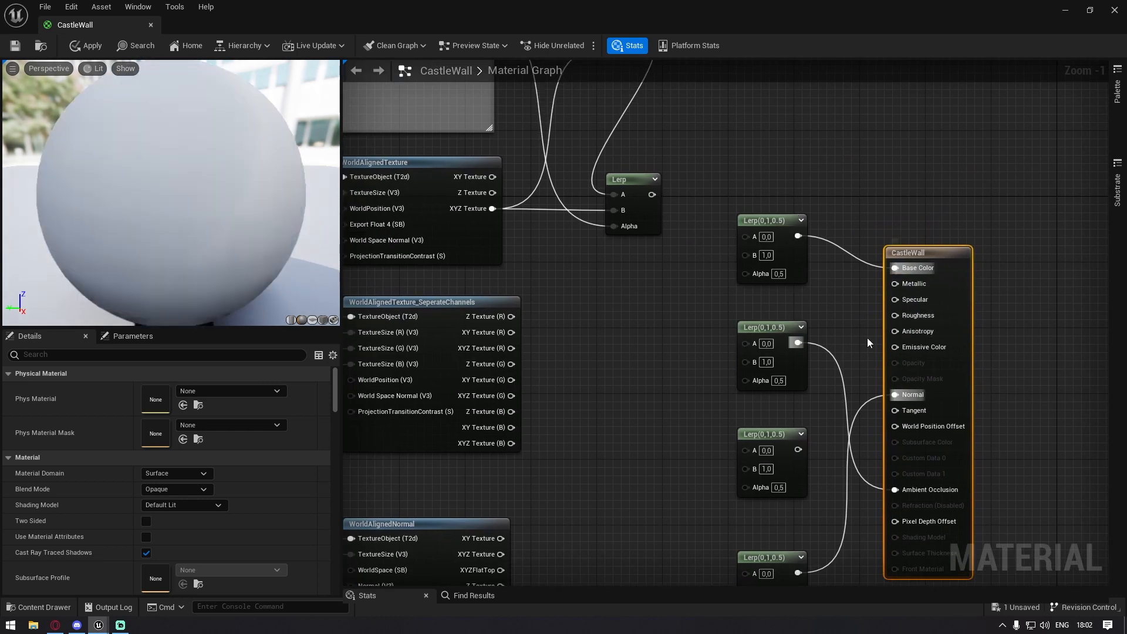
drag(798, 449, 896, 316)
right_drag(871, 453, 812, 418)
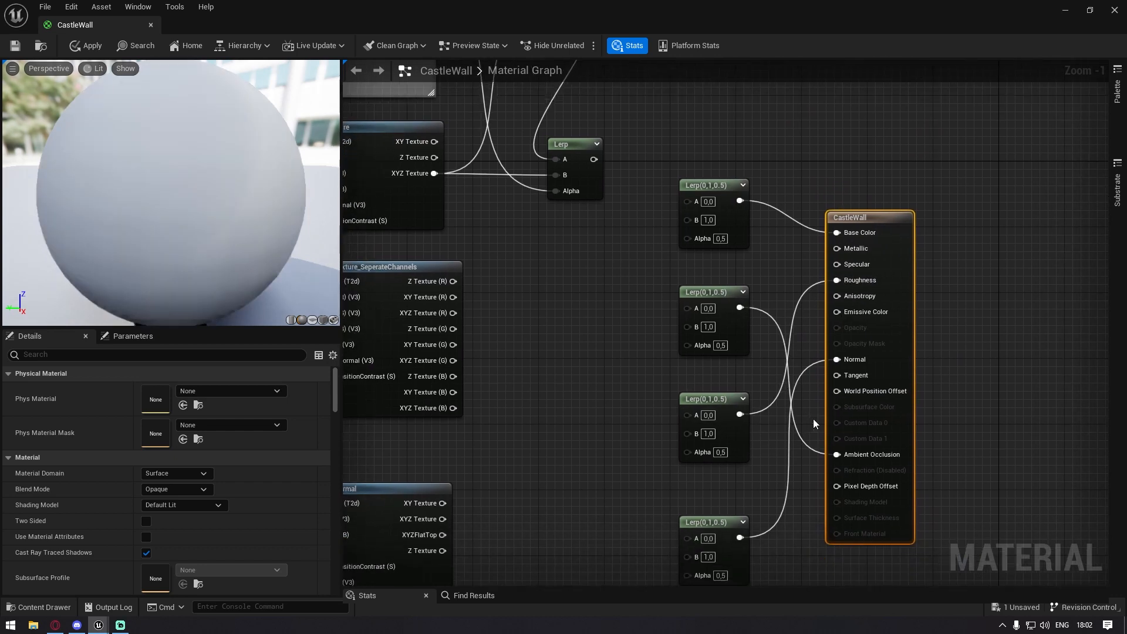
Align the CastleWall output node with the Base Color Lerp and tidy the Lerp column
mouse_move(586, 398)
right_down()
mouse_move(637, 382)
mouse_move(582, 393)
right_up()
drag(860, 213, 858, 183)
scroll(859, 183, down, 1)
click(745, 197)
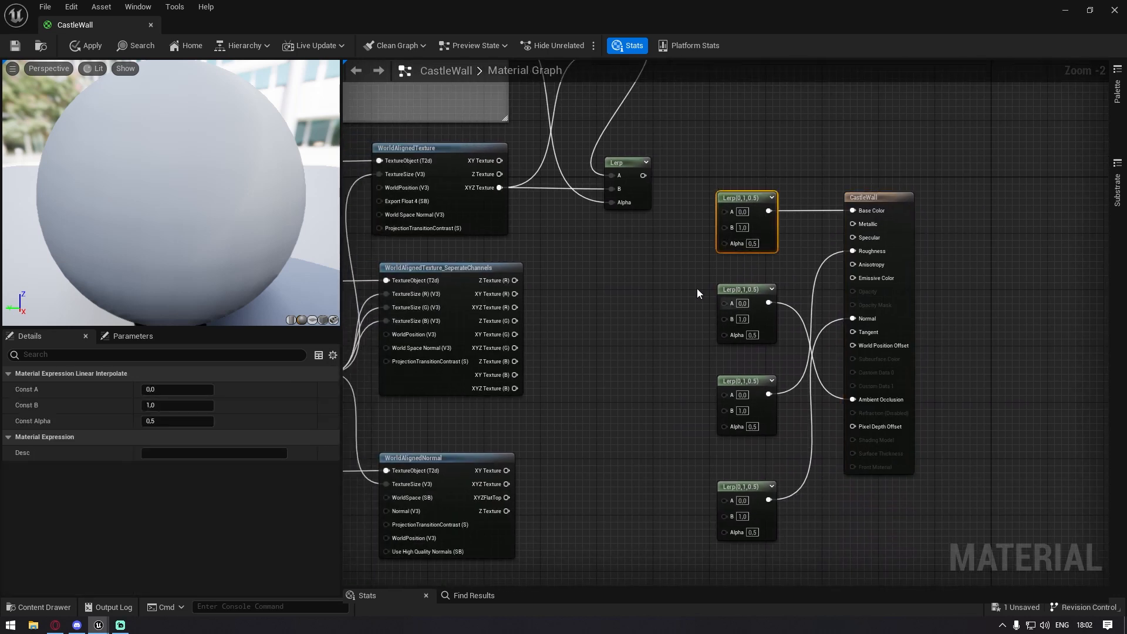
drag(758, 539, 760, 540)
Connect the existing color Lerp, upper SeperateChannels XYZ Texture (R) and (G), and upper WorldAlignedNormal XYZ Texture to the four Lerps' A inputs
right_drag(611, 524, 847, 341)
right_drag(799, 270, 727, 132)
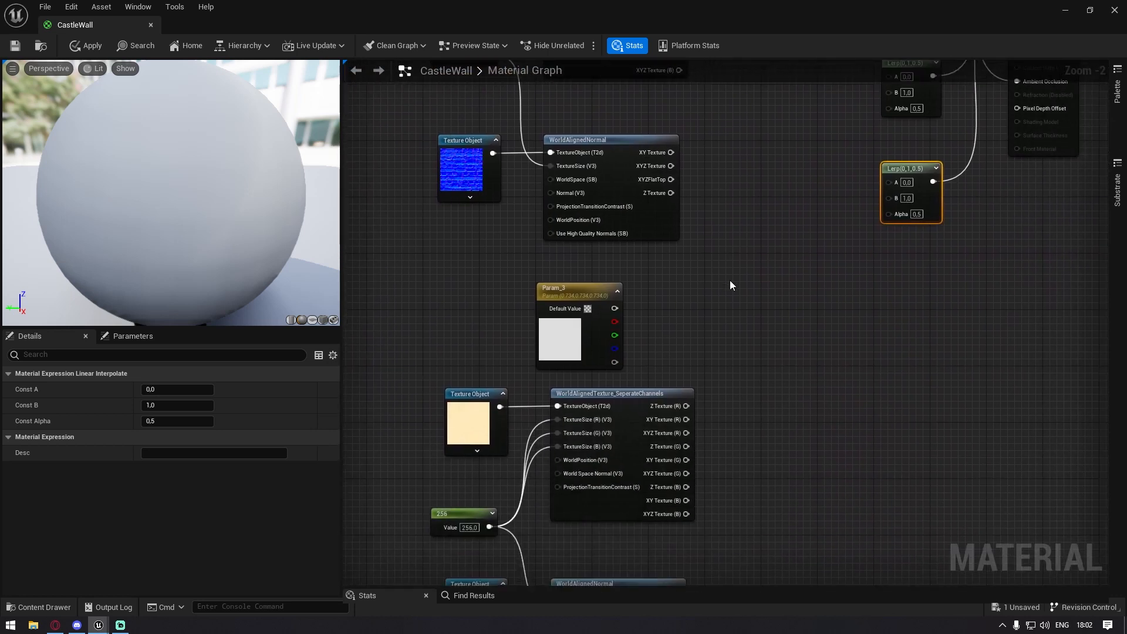
right_drag(731, 280, 755, 103)
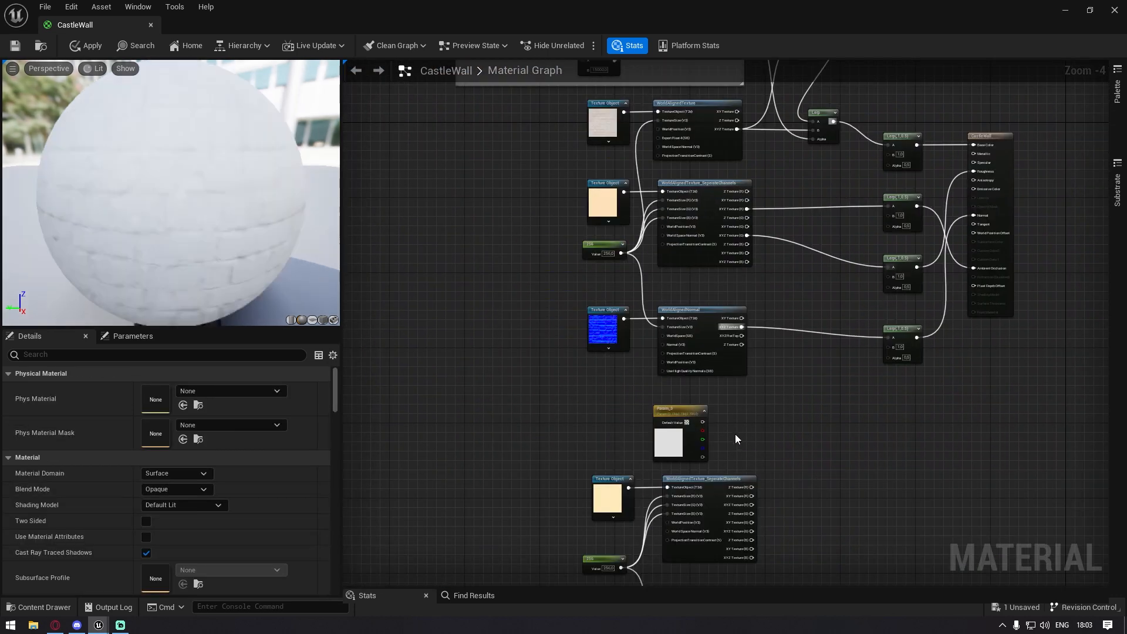
scroll(735, 435, down, 1)
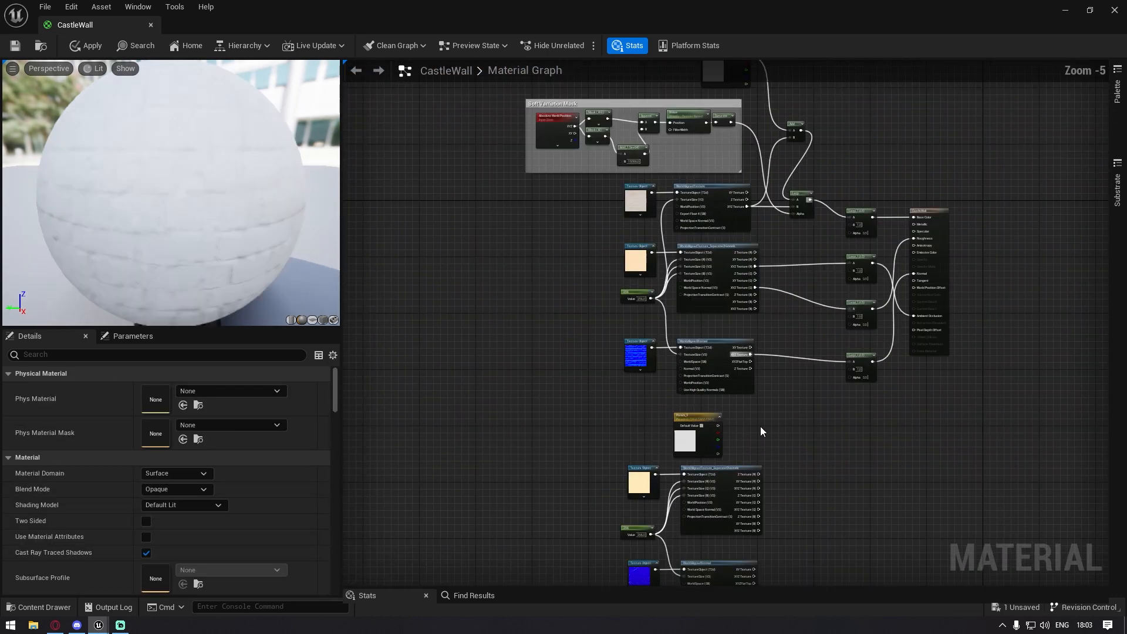
Connect Param_3, lower SeperateChannels XYZ Texture (R) and (G), and the lower WorldAlignedNormal's XYZ Texture to the four Lerps' B inputs
right_drag(761, 431, 737, 353)
scroll(744, 305, up, 2)
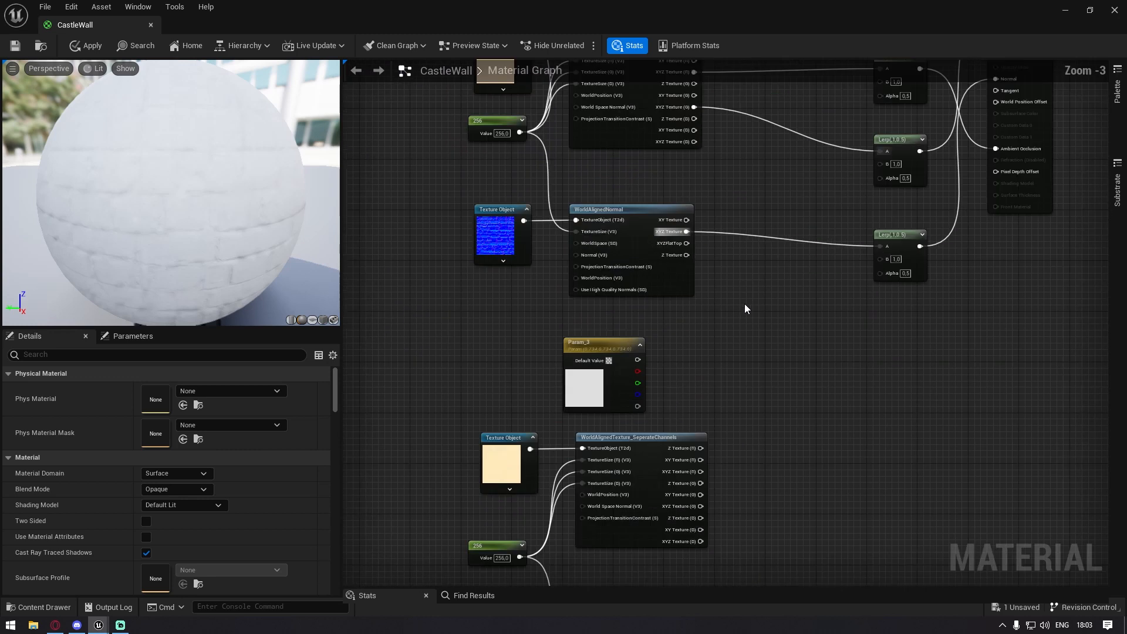
right_drag(646, 373, 650, 466)
drag(633, 455, 876, 188)
mouse_move(876, 267)
mouse_down()
mouse_move(819, 535)
mouse_move(681, 421)
mouse_move(692, 505)
mouse_move(787, 410)
mouse_move(899, 248)
mouse_move(879, 252)
mouse_up()
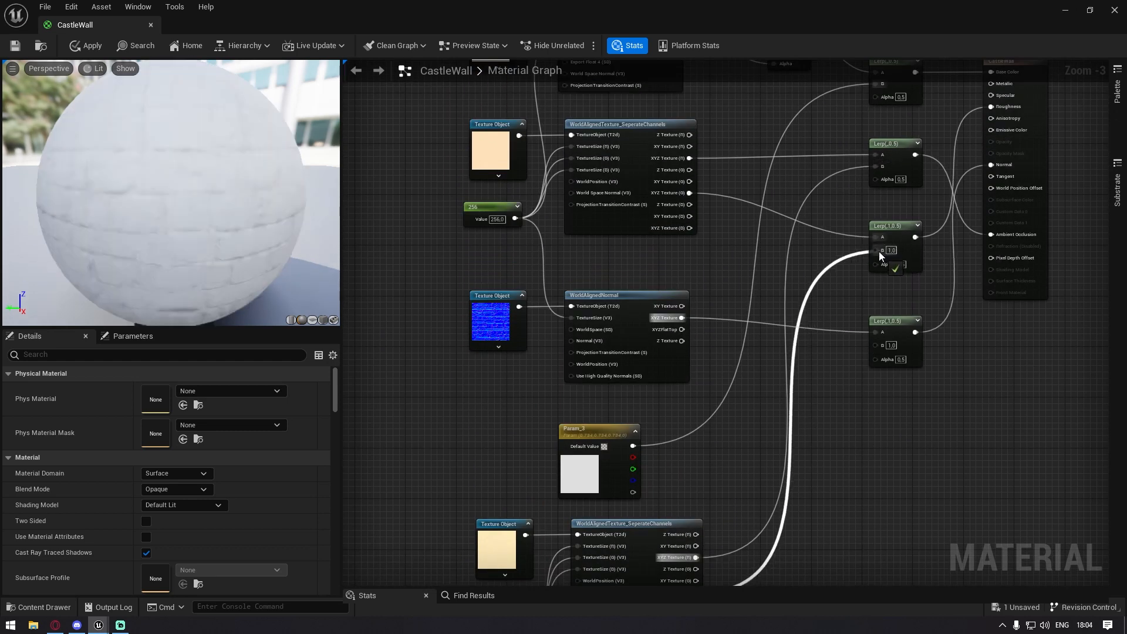
drag(882, 343, 681, 449)
Move the Destruction mask group up beside the lower texture nodes, beneath the CastleWall output node
scroll(687, 446, down, 4)
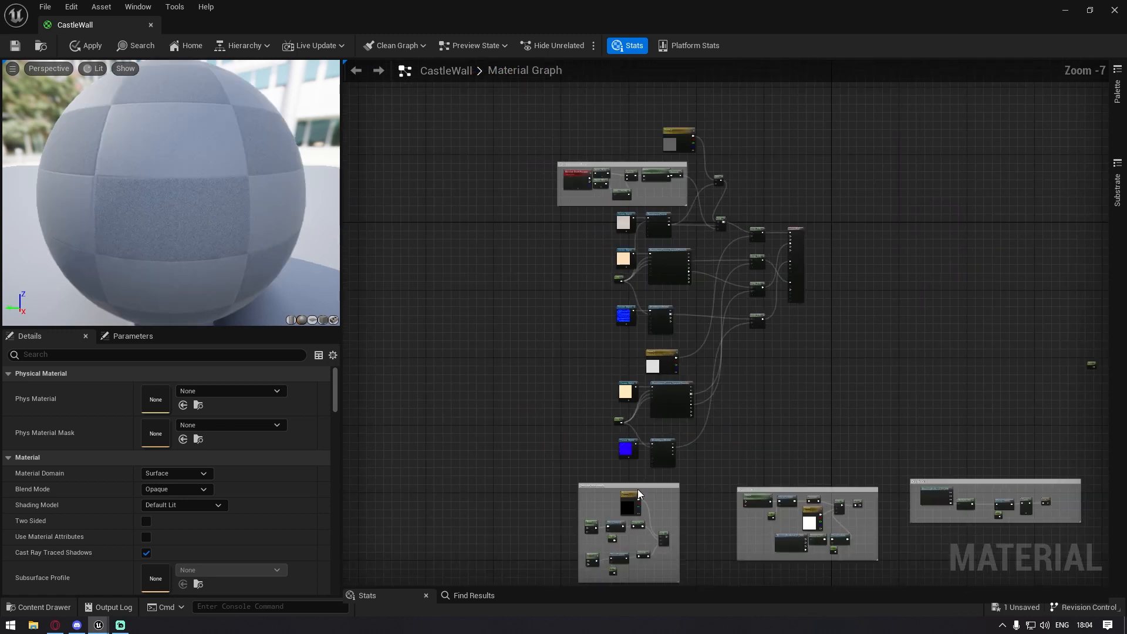
drag(636, 485, 786, 346)
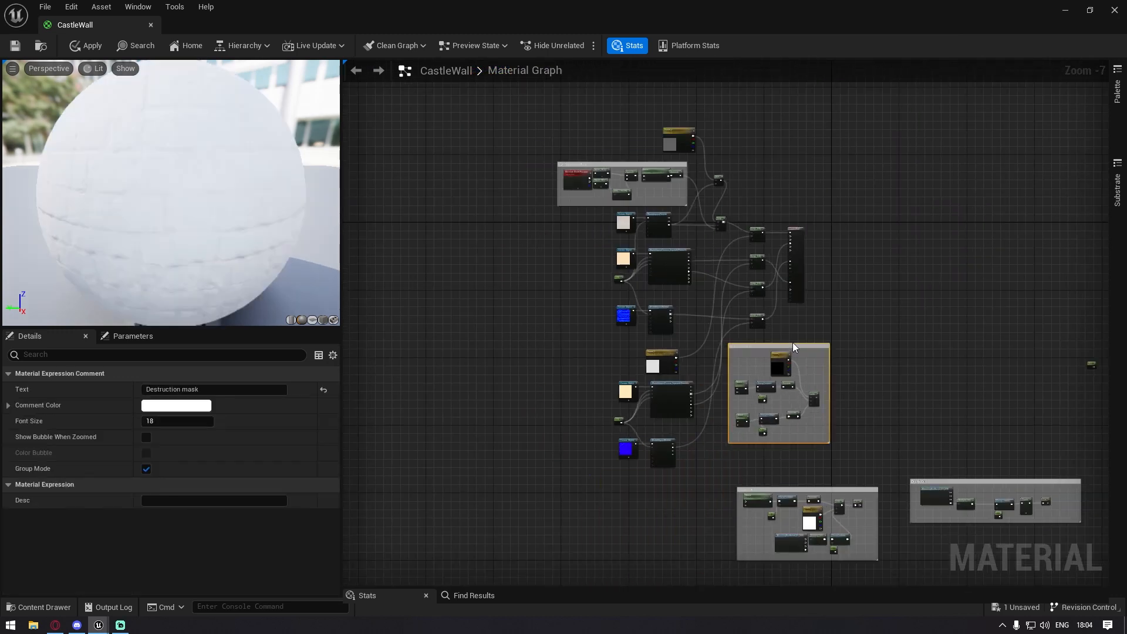
scroll(843, 315, up, 4)
Connect the Destruction mask's Lerp output to the Alpha inputs of all four material Lerps
right_drag(774, 337, 881, 256)
drag(909, 470, 693, 266)
drag(684, 172, 701, 154)
drag(698, 93, 911, 555)
Apply the CastleWall material and uncover the castle viewport
scroll(873, 262, down, 4)
scroll(876, 207, up, 5)
drag(553, 6, 573, 418)
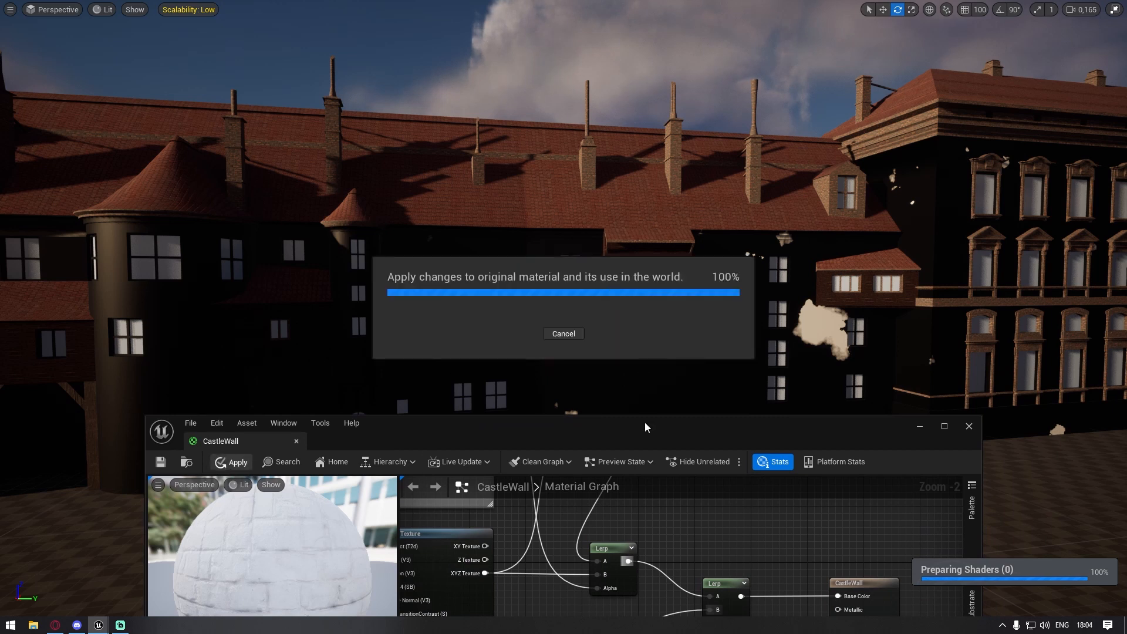
Fly around the castle walls and inspect how the second material blends in through the Destruction mask
right_drag(838, 390, 917, 404)
key(w)
scroll(938, 424, up, 1)
key(s)
key(w)
right_drag(564, 212, 611, 221)
key(a)
right_drag(450, 204, 463, 129)
key(s)
key(w)
key(s)
right_drag(498, 251, 512, 343)
key(s)
key(w)
right_drag(531, 151, 505, 126)
key(d)
key(s)
key(s)
key(w)
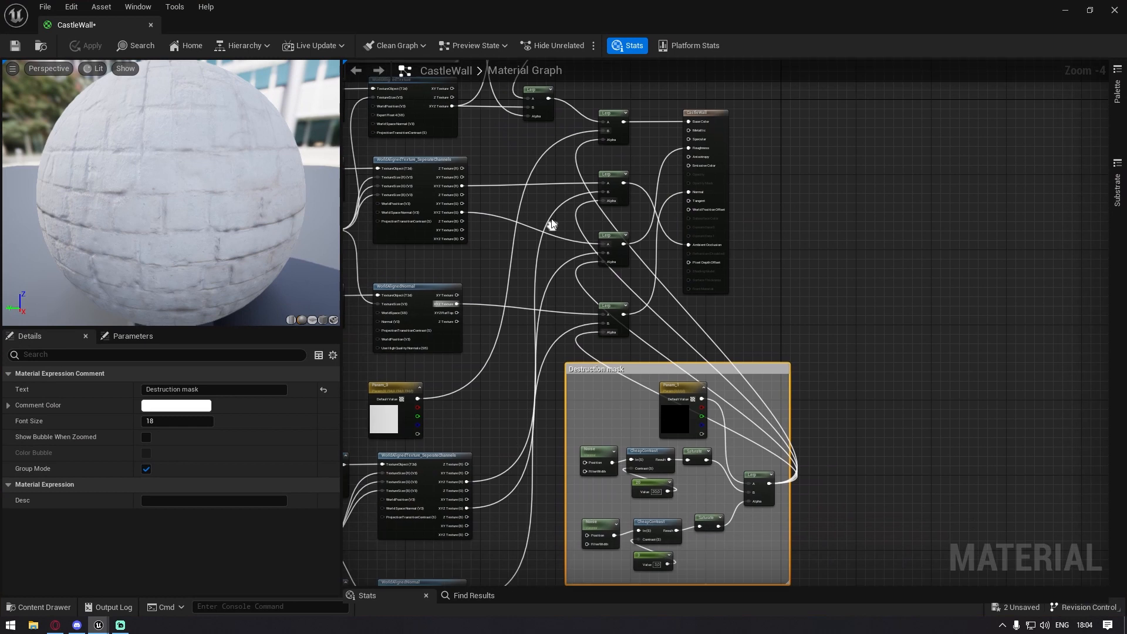
Move the CastleWall output node farther from the Lerps and place the DamageMask group beside the Destruction mask group
scroll(552, 224, down, 2)
drag(629, 171, 766, 179)
scroll(718, 436, up, 3)
right_drag(718, 437, 718, 382)
scroll(869, 223, down, 4)
scroll(843, 231, down, 1)
drag(721, 382, 825, 247)
Save the CastleWall material
scroll(766, 427, up, 3)
key(ctrl+s)
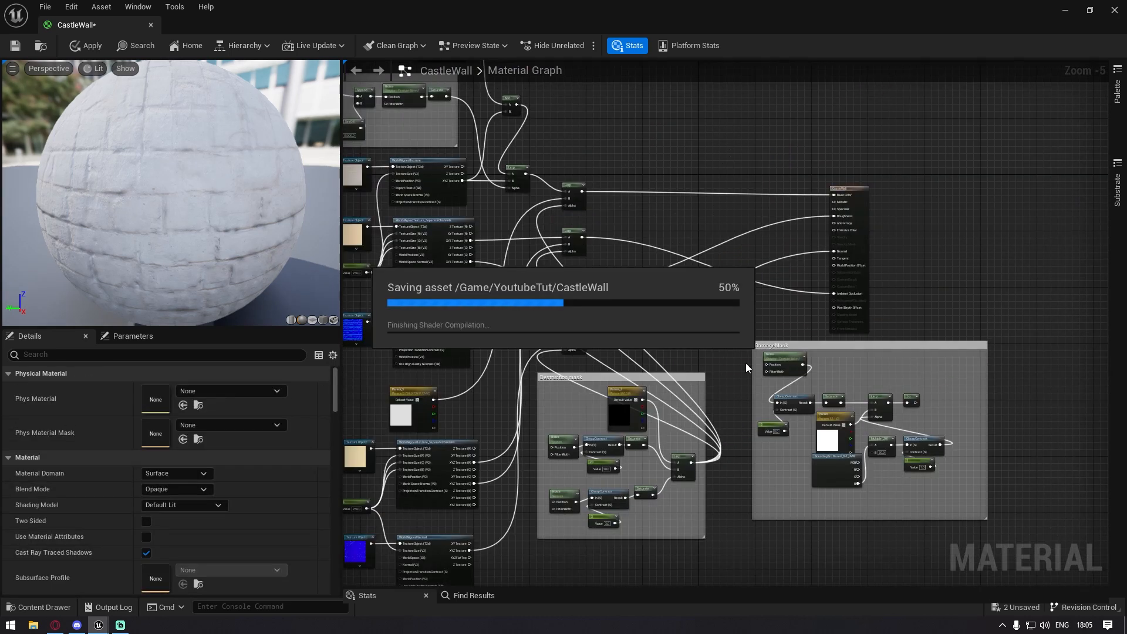
scroll(786, 386, up, 2)
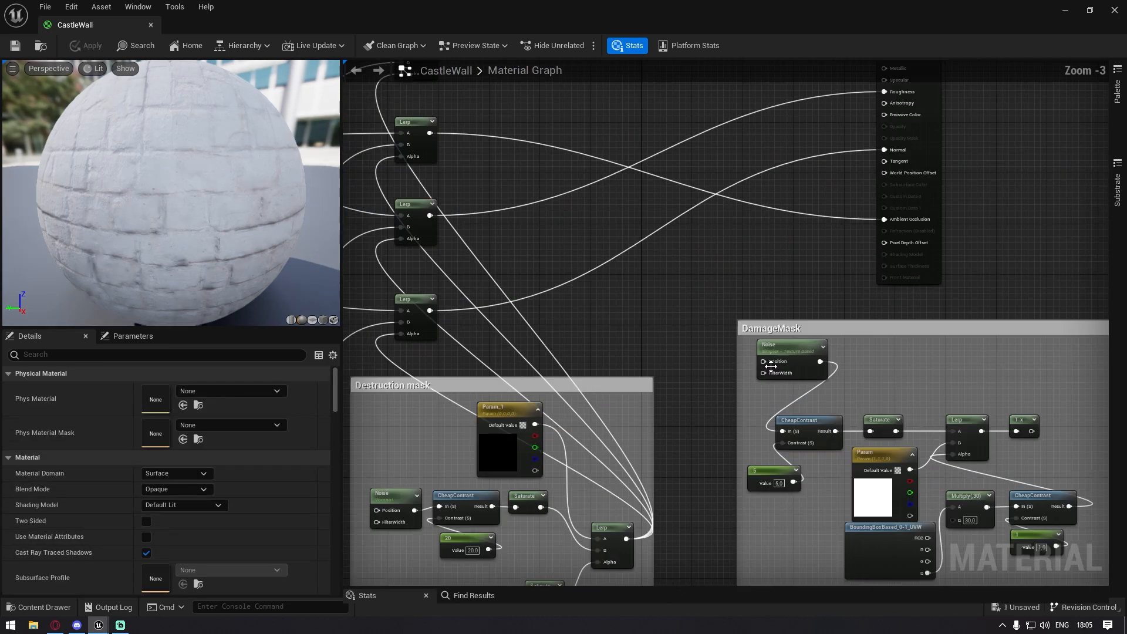
Inspect the blended brick and plaster walls along the castle's facade in the viewport
drag(560, 23, 608, 609)
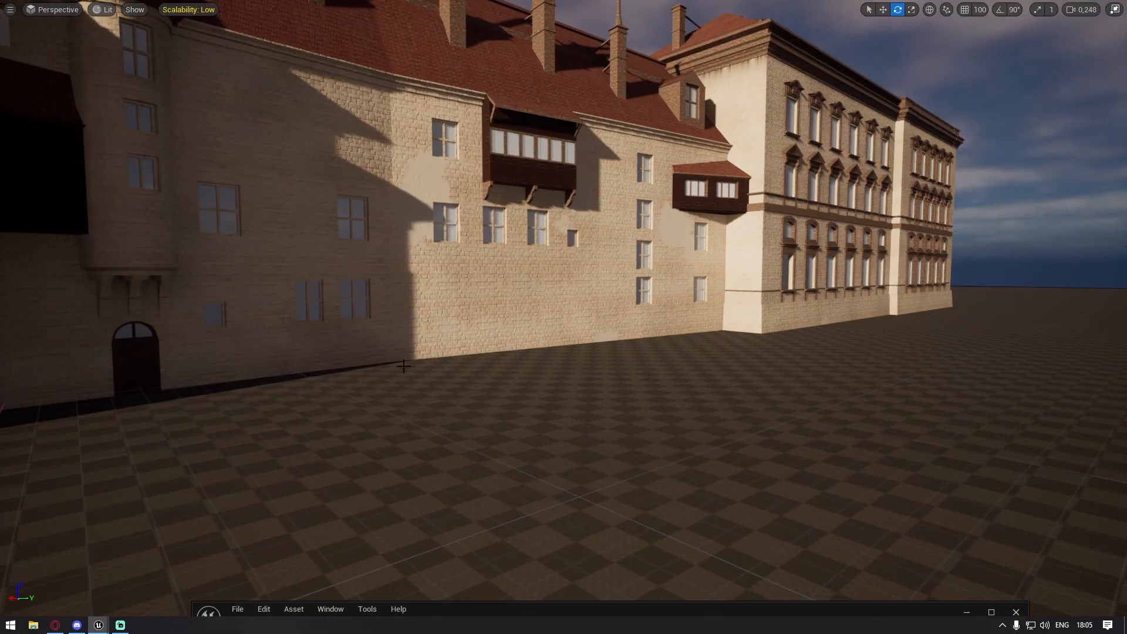
right_drag(678, 553, 578, 543)
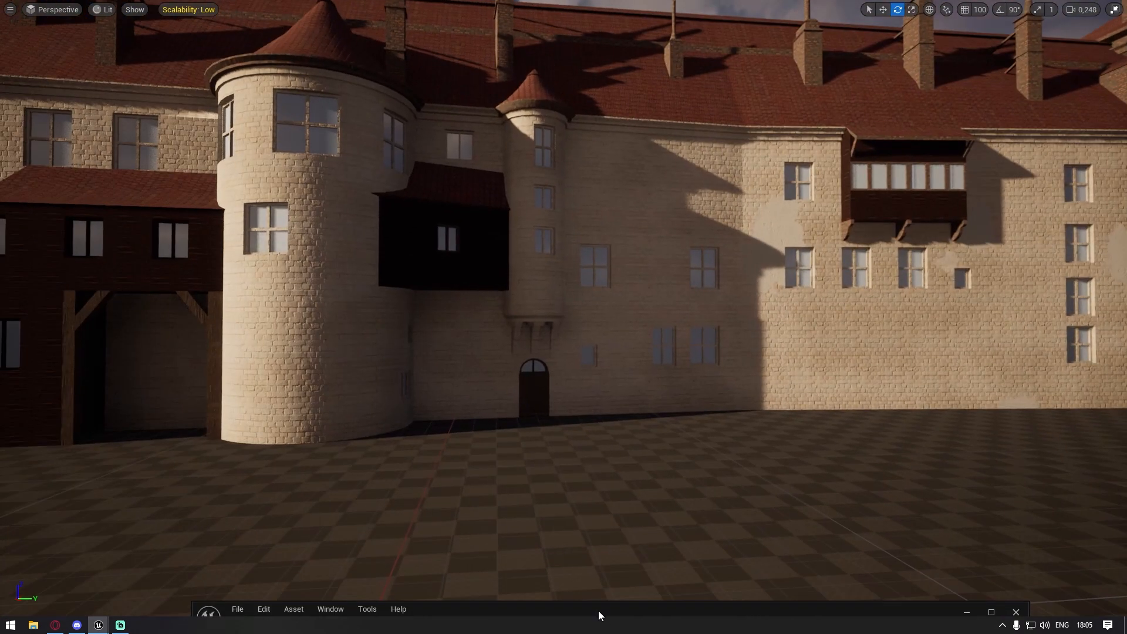
drag(598, 611, 472, 534)
right_drag(471, 535, 596, 554)
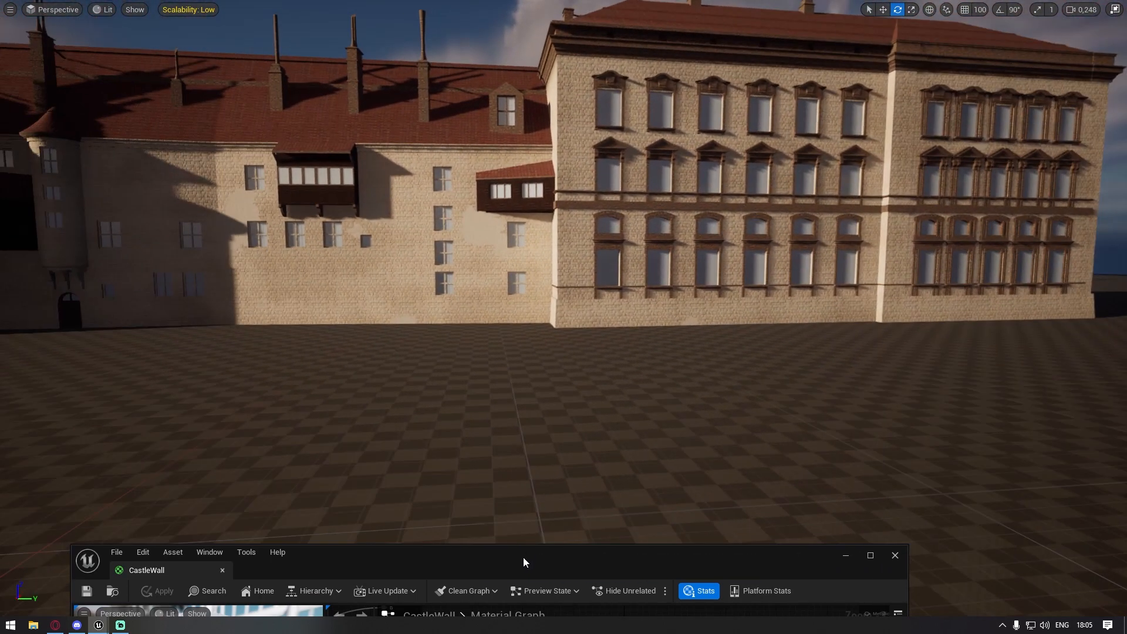
drag(523, 559, 501, 553)
right_drag(501, 506, 316, 480)
key(w)
key(w)
key(w)
key(s)
drag(517, 557, 551, 521)
key(s)
right_drag(528, 441, 477, 421)
Survey the whole castle from a distance to judge the wall material on the towers and wings
click(321, 305)
mouse_move(751, 147)
right_down()
mouse_move(815, 149)
mouse_move(751, 147)
right_up()
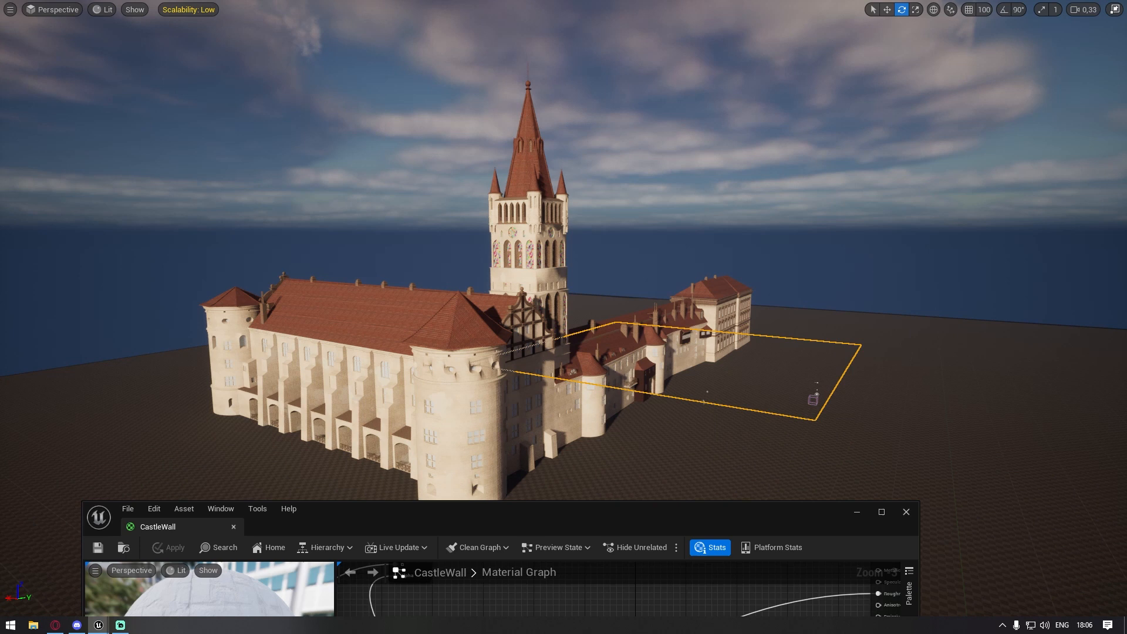
right_drag(675, 328, 698, 322)
right_drag(429, 330, 392, 323)
key(s)
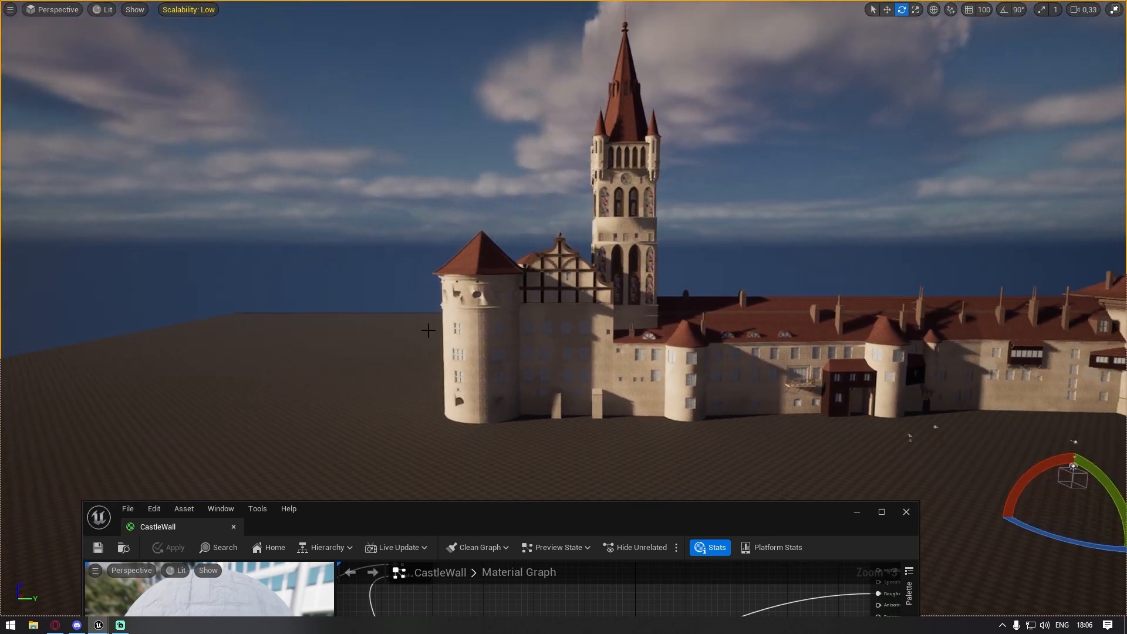
right_drag(858, 419, 878, 415)
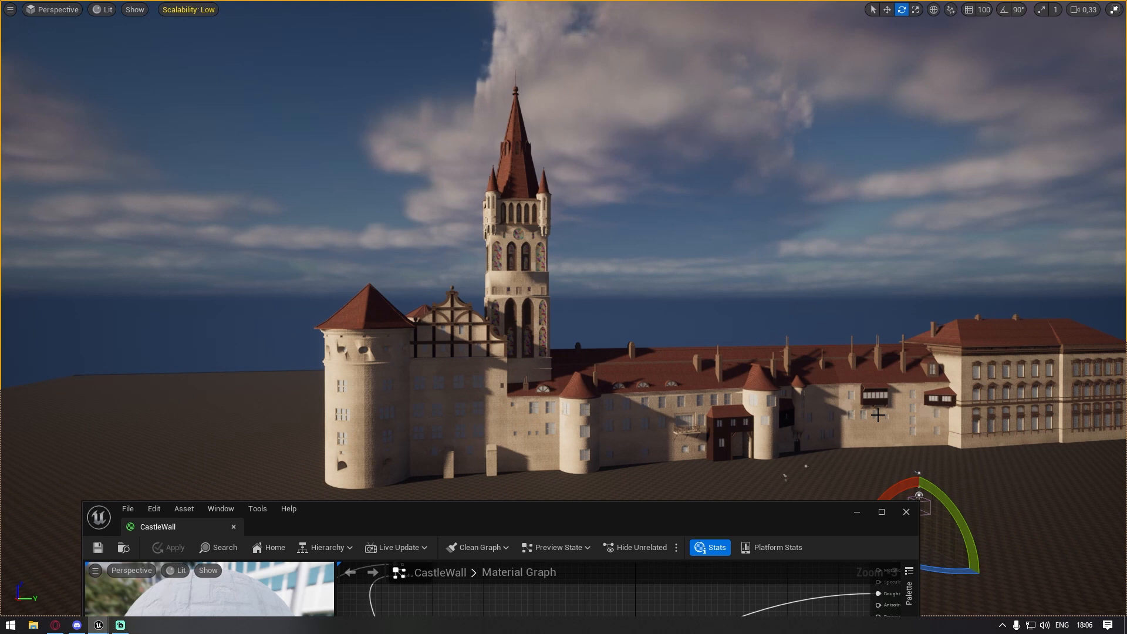
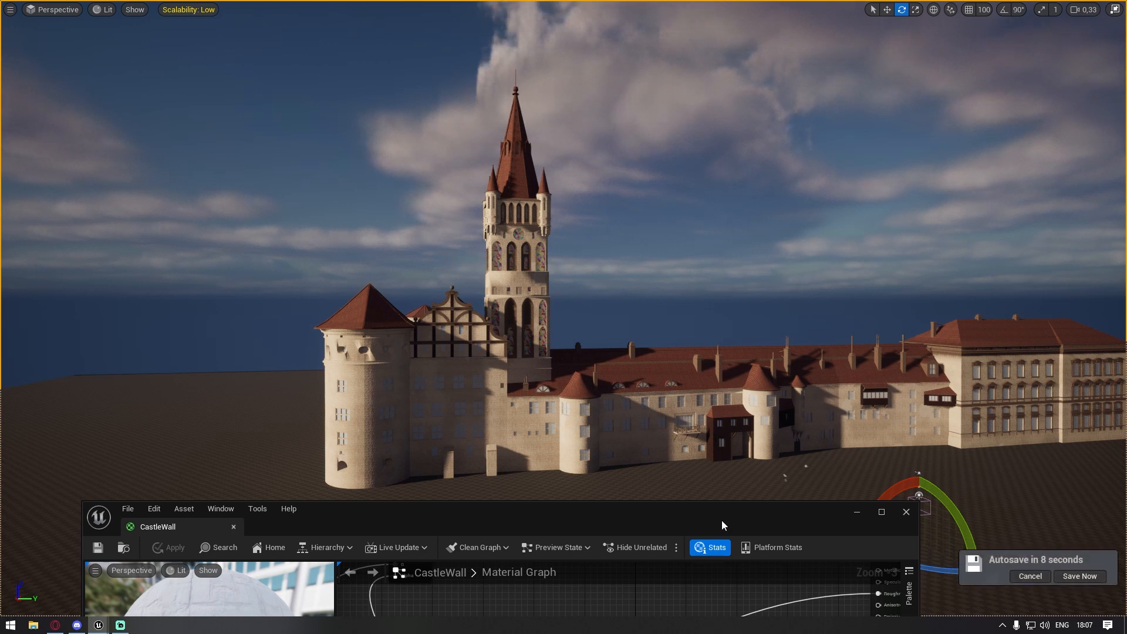
right_drag(722, 447, 684, 511)
key(a)
right_drag(695, 316, 759, 292)
click(695, 316)
right_drag(563, 293, 557, 258)
Spread out the DamageMask nodes by moving BoundingBoxBased_0-1_UVW, Multiply, CheapContrast and its contrast constant below Param
drag(590, 516, 664, 284)
double_click(665, 284)
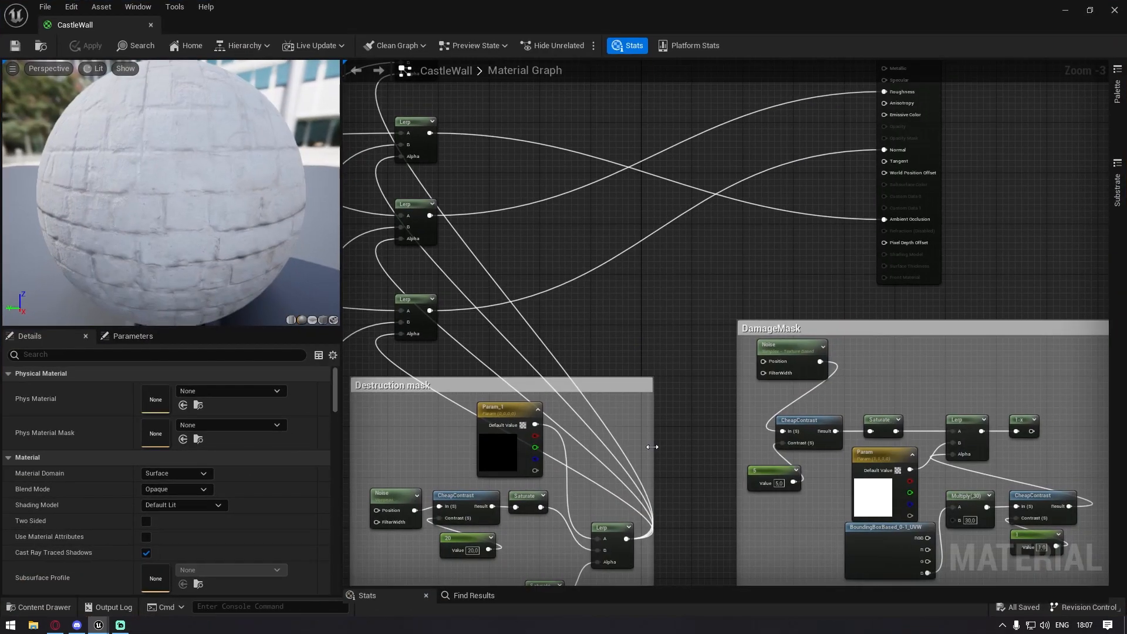
scroll(530, 419, down, 3)
scroll(678, 420, up, 4)
right_drag(620, 498, 508, 360)
scroll(566, 471, up, 3)
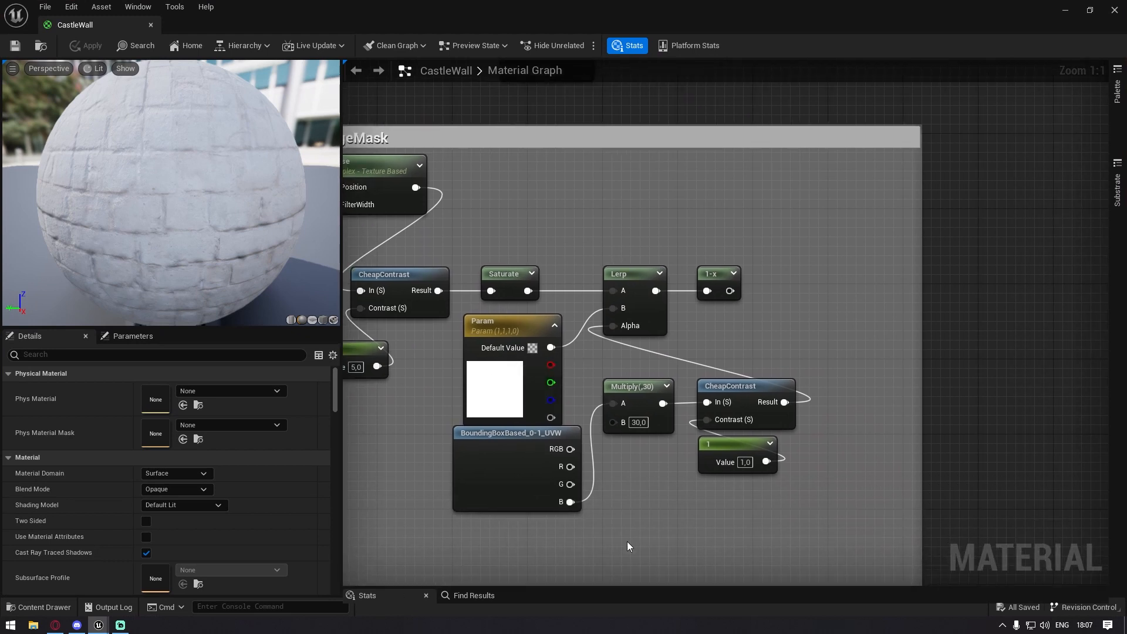
right_drag(589, 483, 608, 389)
drag(510, 400, 501, 457)
drag(820, 417, 619, 440)
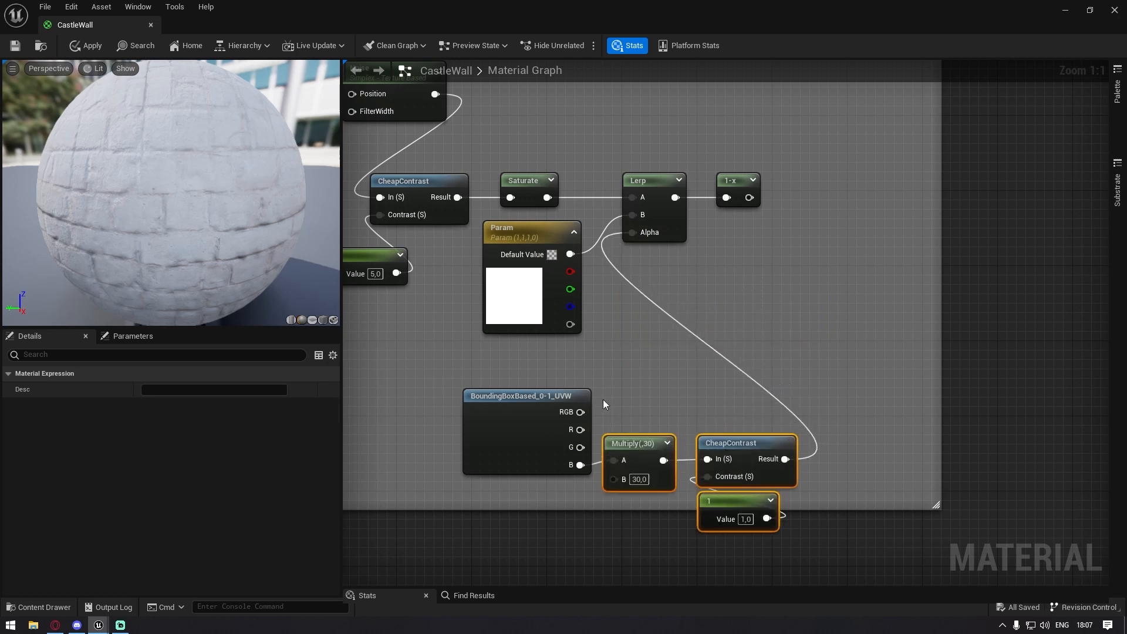
Add another BoundingBoxBased_0-1_UVW node at the edge of the DamageMask group
right_drag(773, 361, 671, 334)
right_click(738, 330)
text(bound)
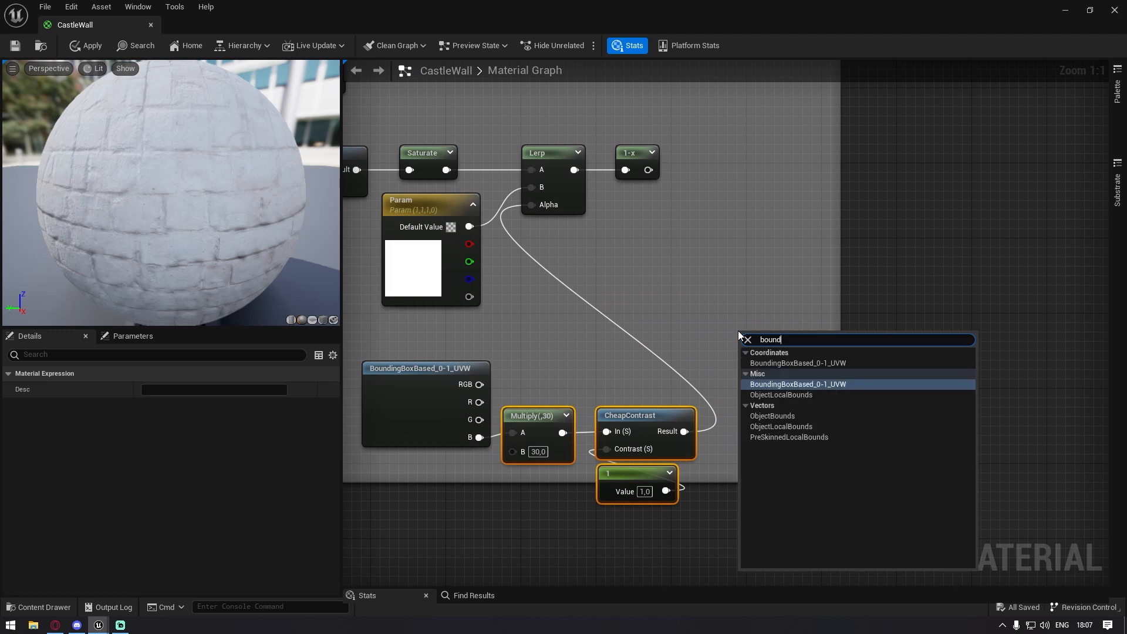
key(Escape)
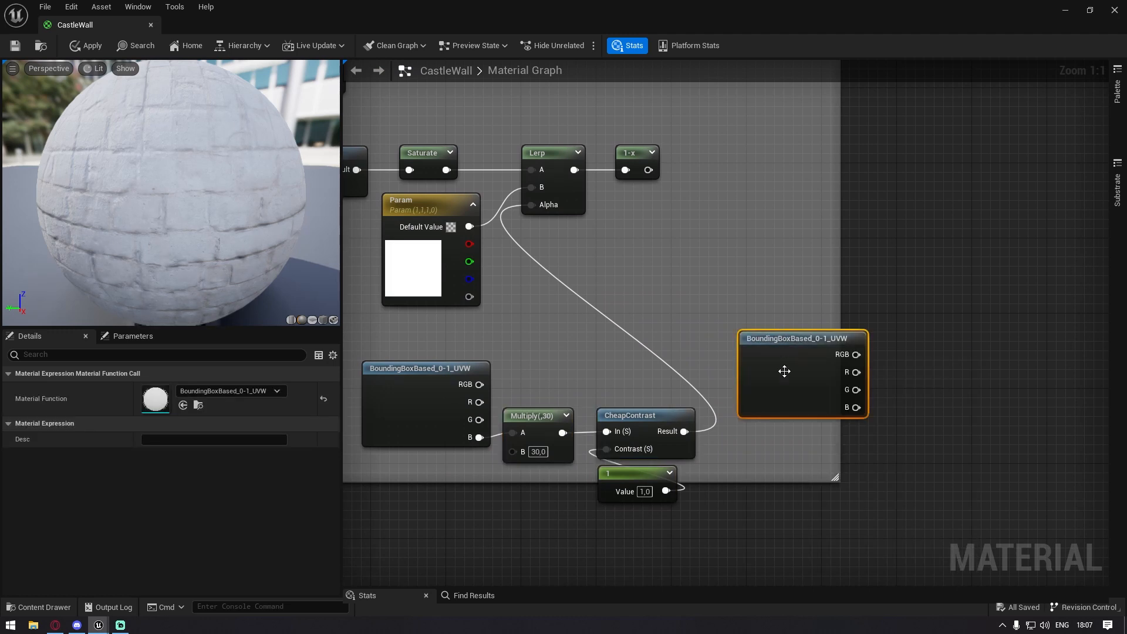
Delete the duplicate BoundingBoxBased_0-1_UVW node and extend the comment box downward to enclose the mask nodes
drag(783, 370, 667, 319)
key(Delete)
right_drag(531, 397, 685, 326)
drag(689, 437, 691, 493)
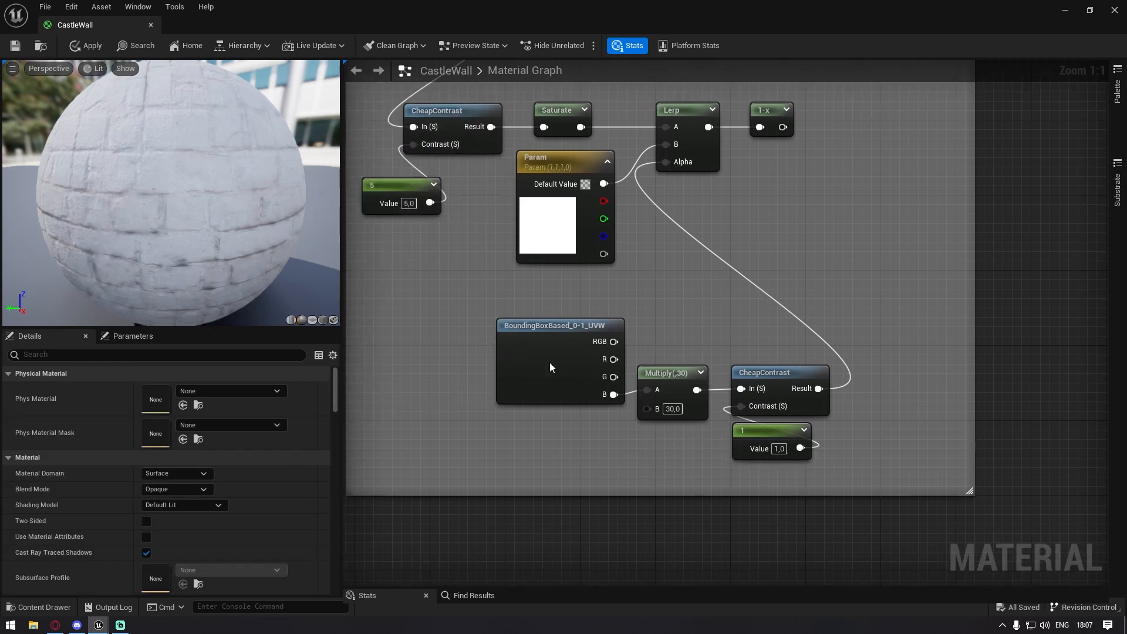
Spread out the BoundingBoxBased_0-1_UVW, Multiply and CheapContrast nodes so the mask chain has wider gaps
click(549, 362)
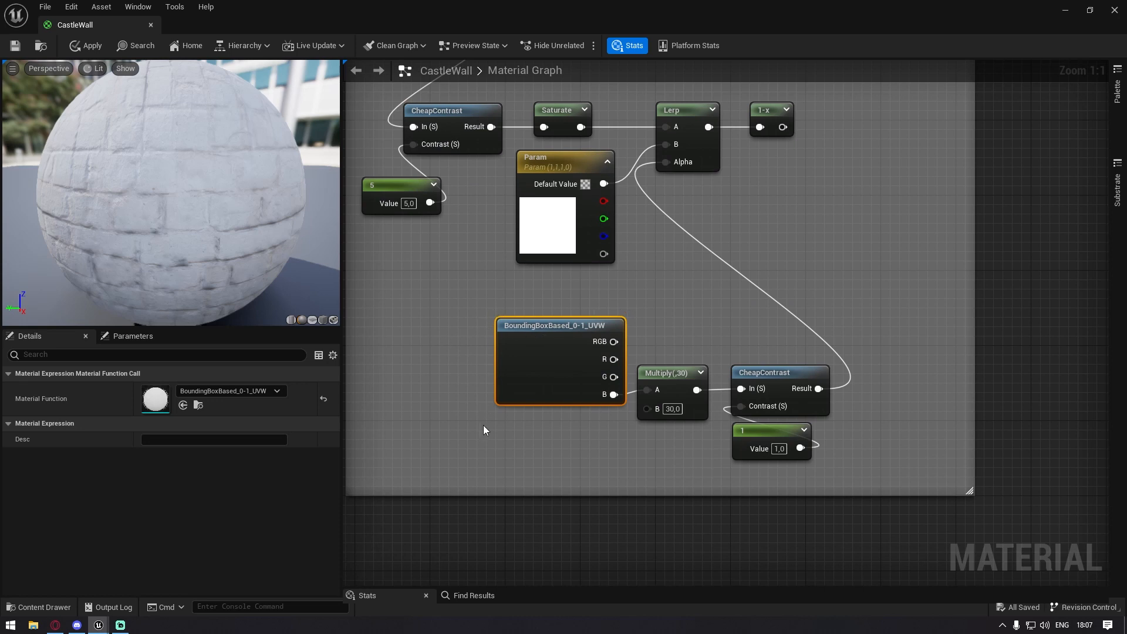
drag(551, 327, 476, 322)
right_drag(537, 423, 666, 411)
drag(627, 375, 707, 362)
right_drag(776, 328, 685, 315)
drag(727, 383, 652, 382)
drag(531, 362, 610, 282)
drag(539, 362, 644, 280)
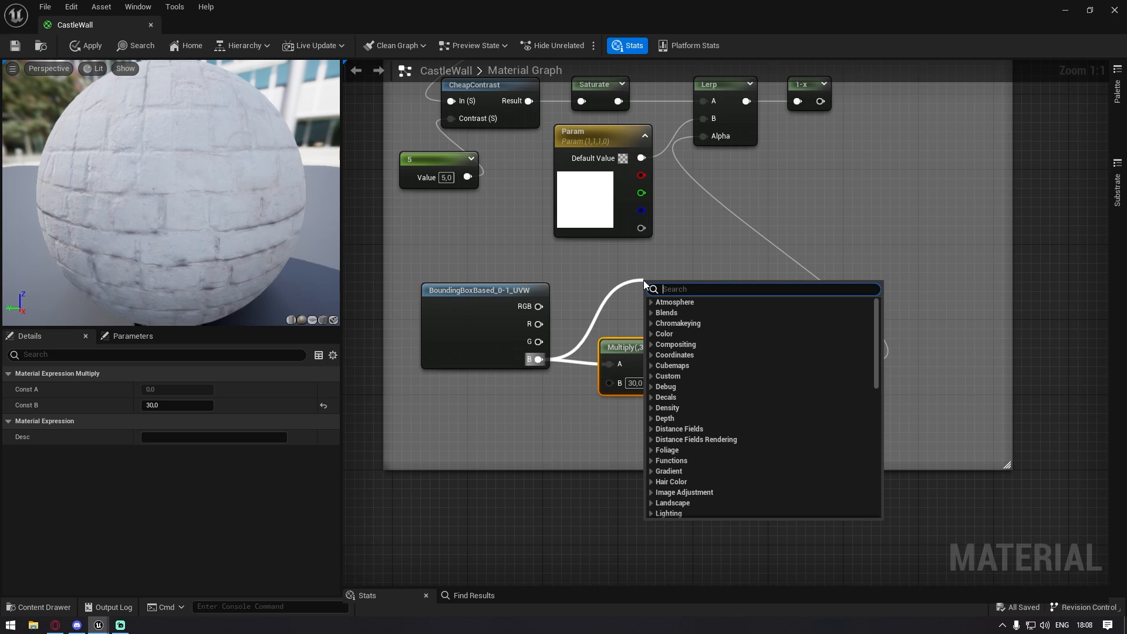
click(607, 276)
Move the material editor window out of the way and examine the castle in the level viewport
drag(552, 8, 516, 435)
drag(516, 436, 515, 441)
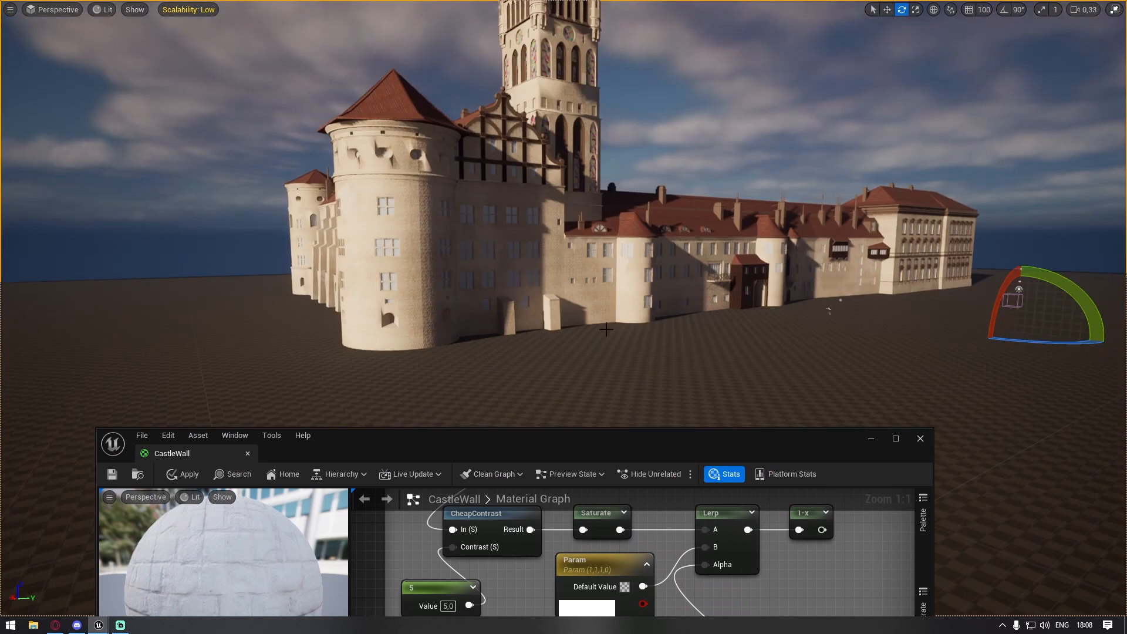
right_drag(598, 161, 596, 120)
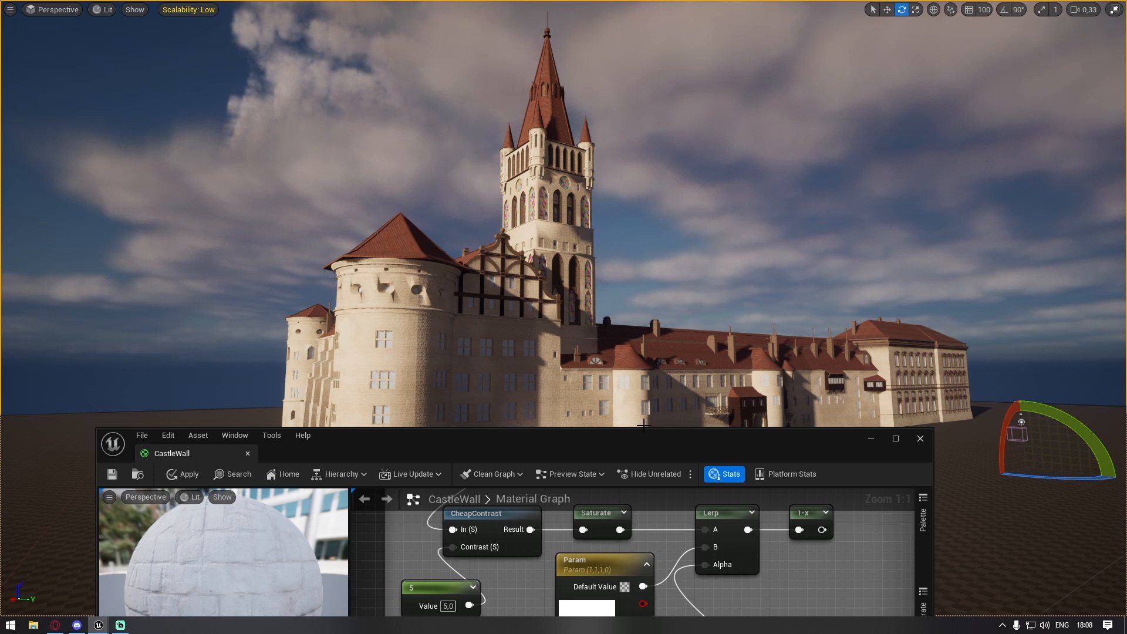
drag(634, 447, 737, 201)
right_drag(698, 528, 599, 440)
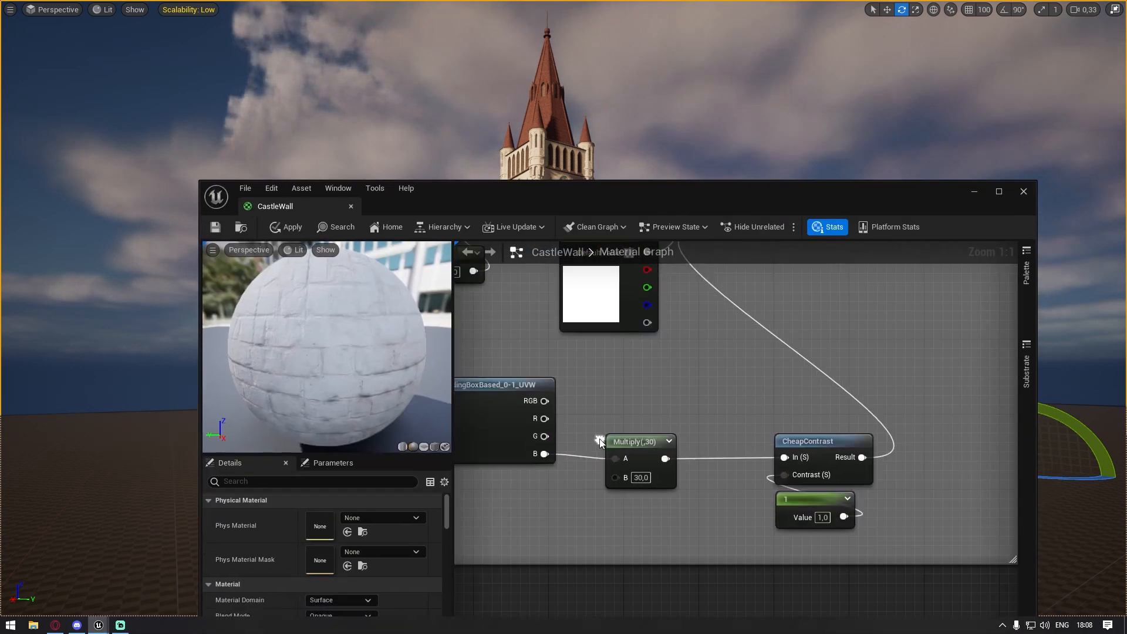
drag(558, 190, 578, 574)
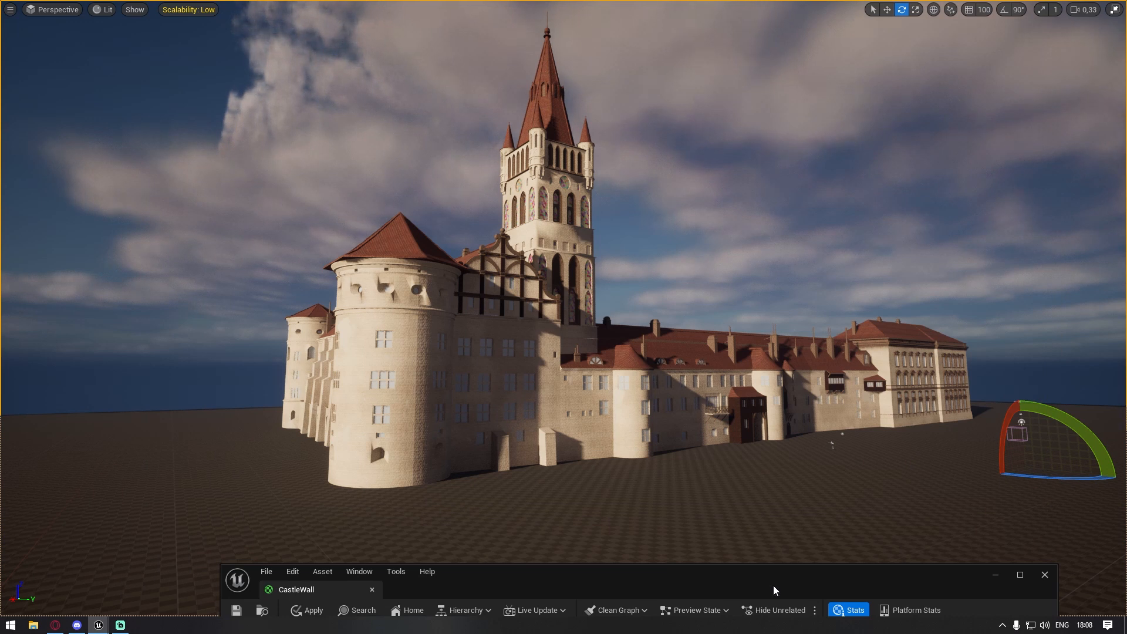
Bypass the Multiply node by connecting the bounding box's B output directly to CheapContrast, and move CheapContrast with its constant closer
drag(773, 587, 750, 278)
right_drag(708, 509, 700, 446)
drag(749, 440, 825, 551)
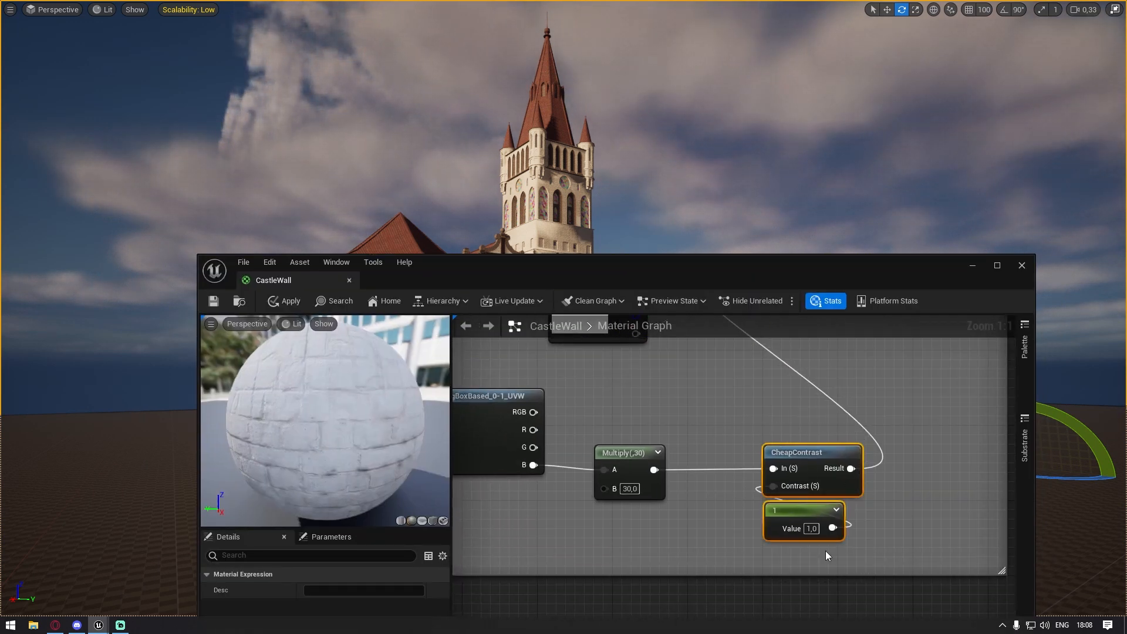
alt+click(590, 474)
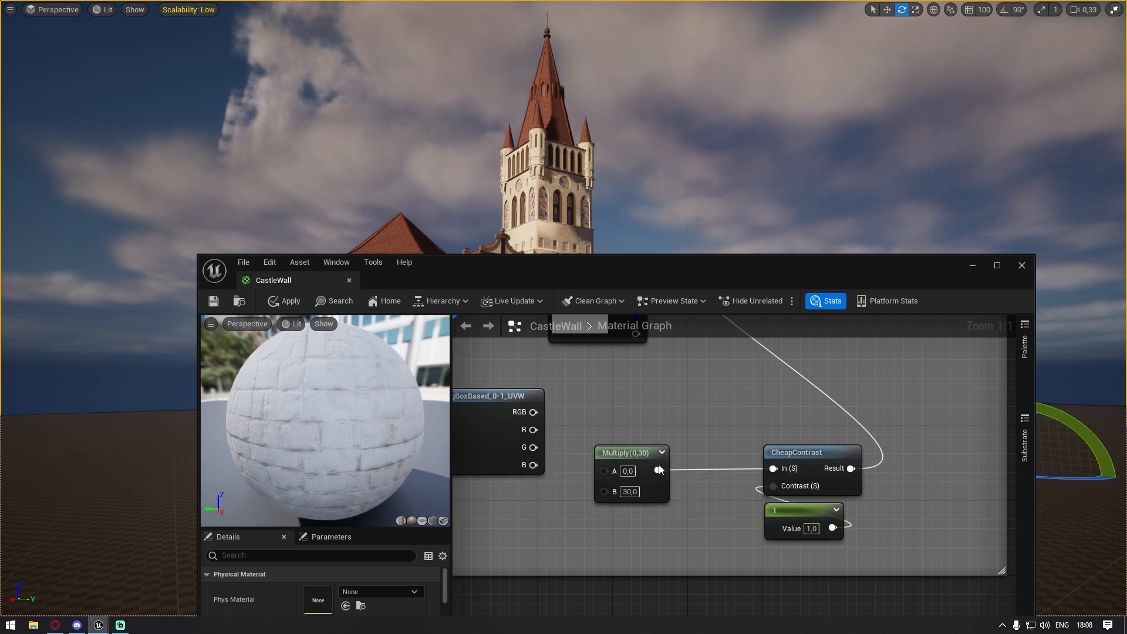
alt+click(658, 470)
drag(627, 452, 775, 468)
drag(847, 537, 653, 452)
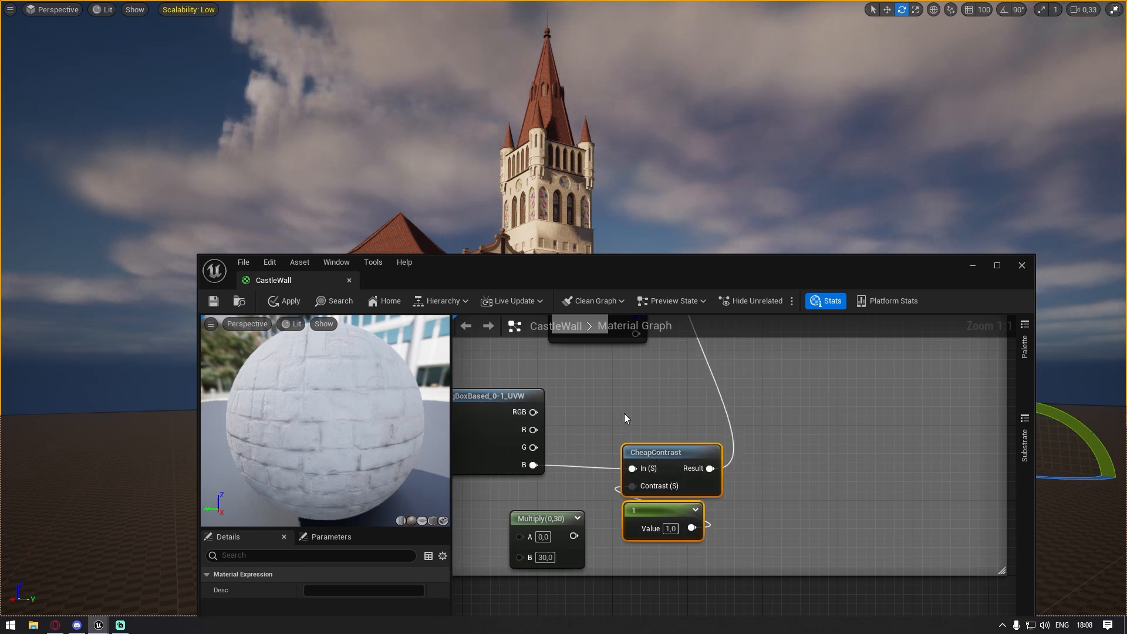
Feed the CheapContrast result into the material output as a preview and apply the material
scroll(625, 414, down, 3)
right_drag(625, 413, 686, 522)
drag(742, 561, 667, 561)
drag(600, 280, 651, 539)
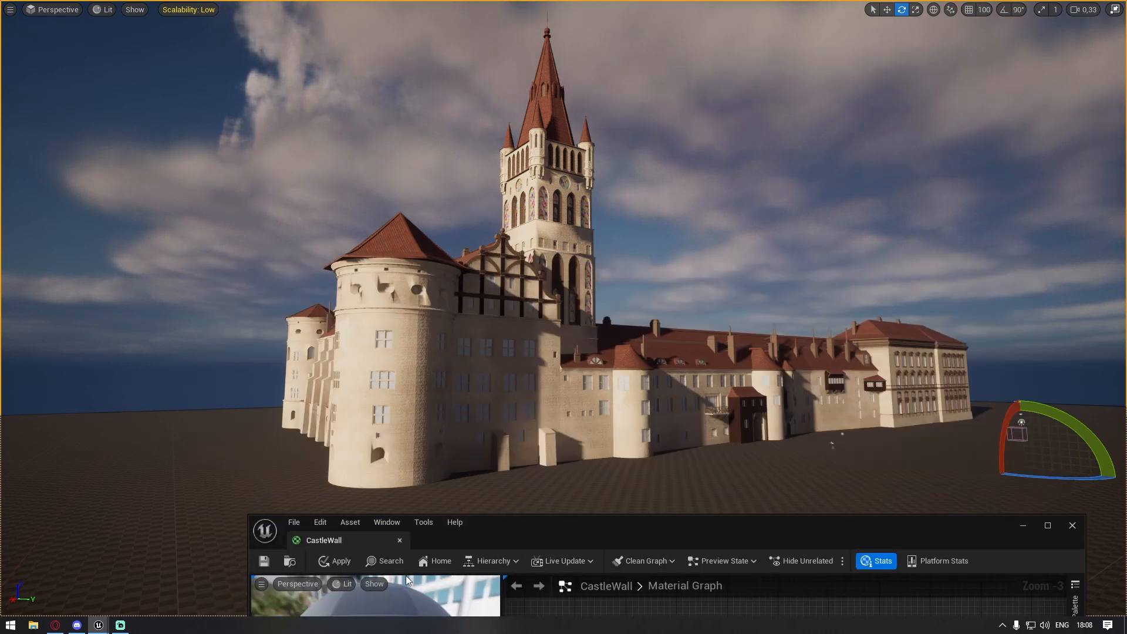
click(337, 562)
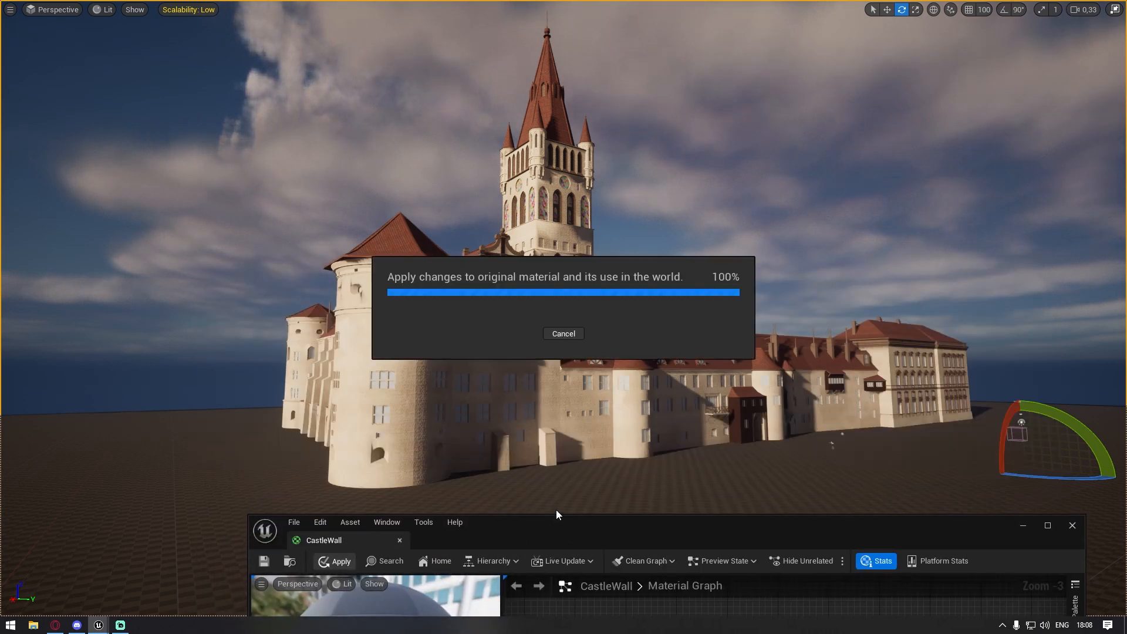
Examine how the mask is distributed over the castle walls and tower in the level viewport
key(w)
mouse_move(556, 511)
right_down()
mouse_move(568, 524)
mouse_move(546, 519)
right_up()
right_drag(541, 460, 499, 464)
key(d)
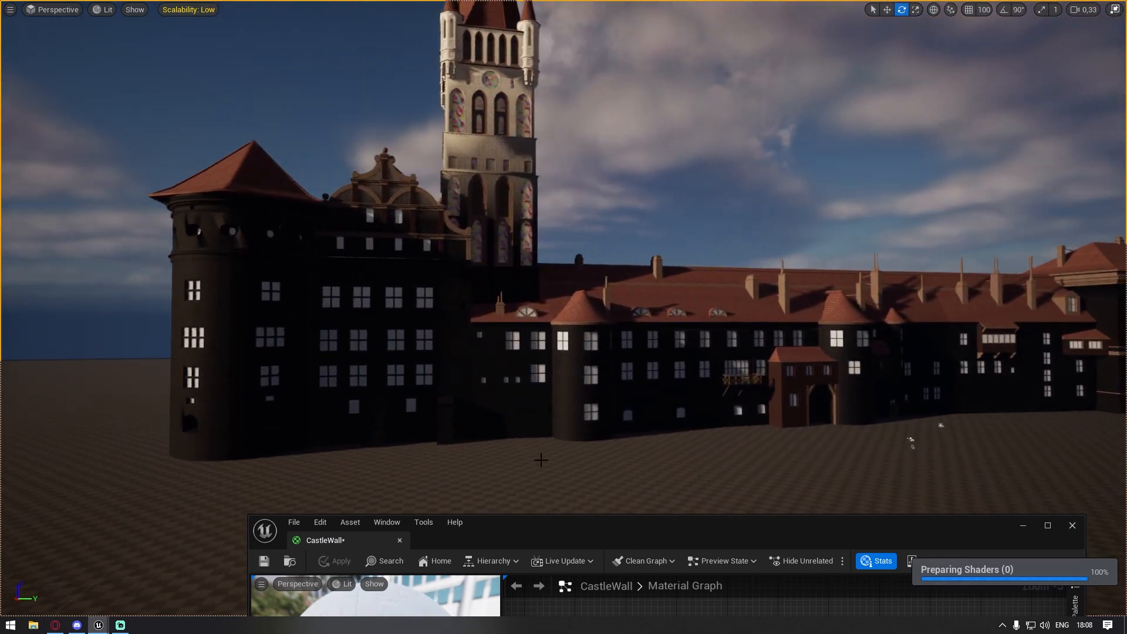
key(s)
right_drag(497, 84, 497, 51)
key(s)
right_drag(510, 120, 444, 407)
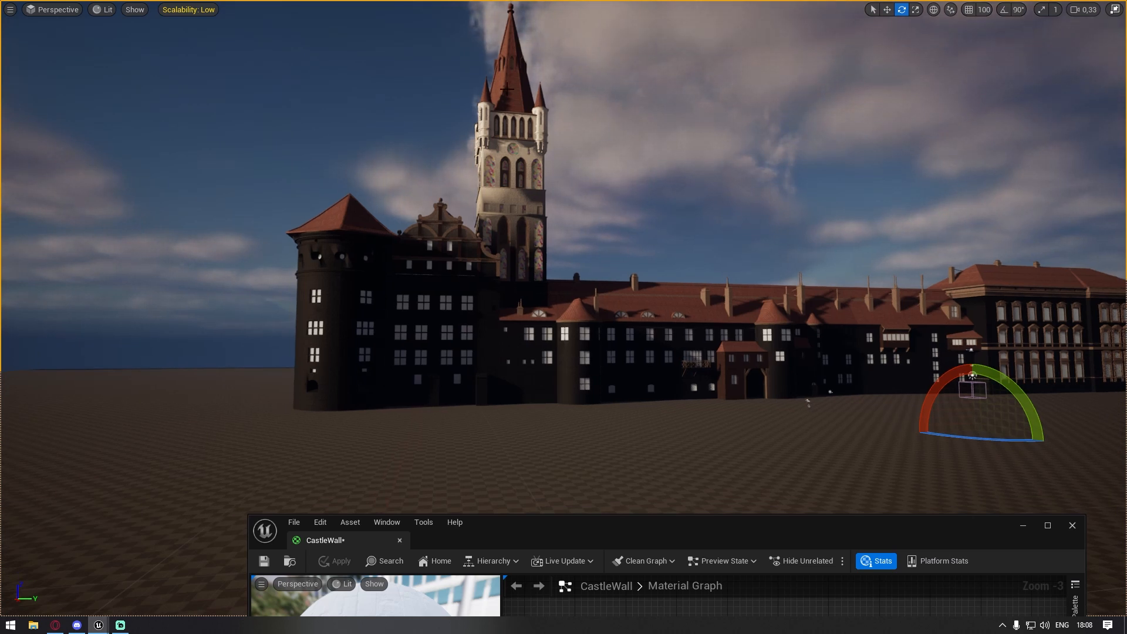
right_drag(537, 185, 552, 172)
Move the CheapContrast node and its constant away from the bounding box node to leave room between them
drag(589, 535, 585, 134)
right_drag(594, 411, 712, 181)
right_drag(633, 590, 564, 207)
scroll(762, 354, up, 2)
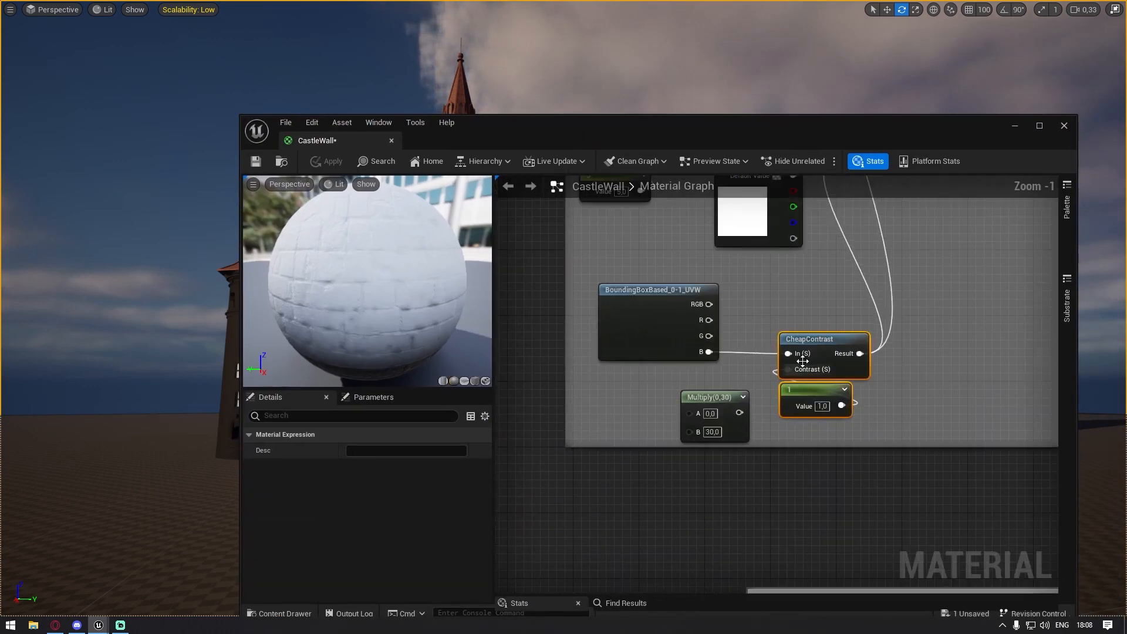
right_drag(798, 336, 728, 431)
drag(765, 522, 767, 523)
right_drag(678, 418, 614, 335)
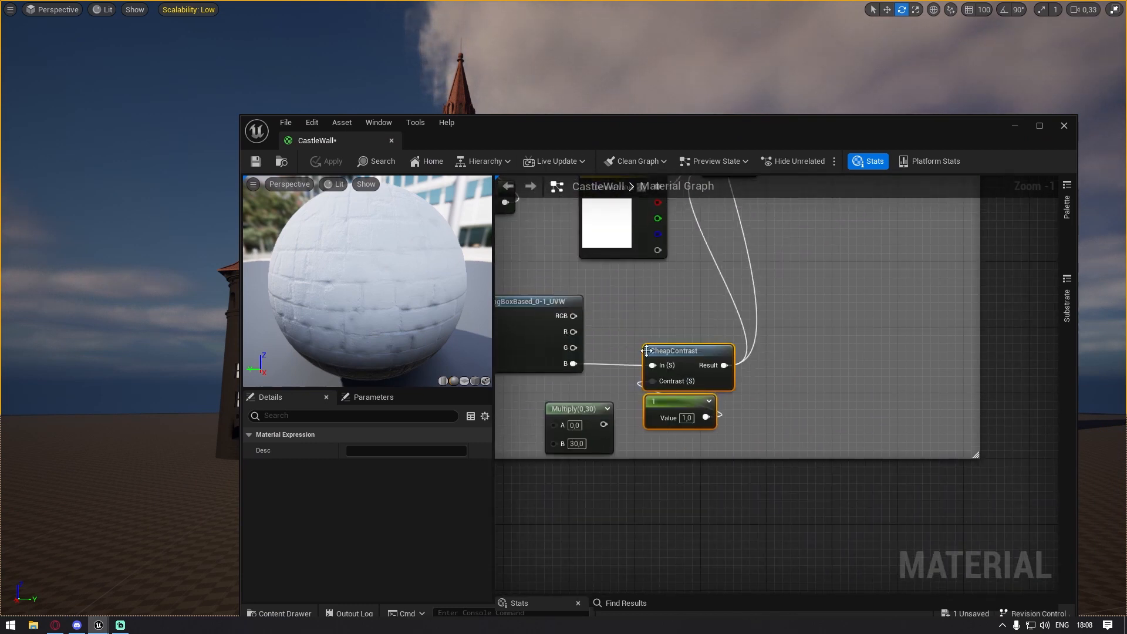
drag(647, 351, 770, 351)
drag(629, 110, 685, 544)
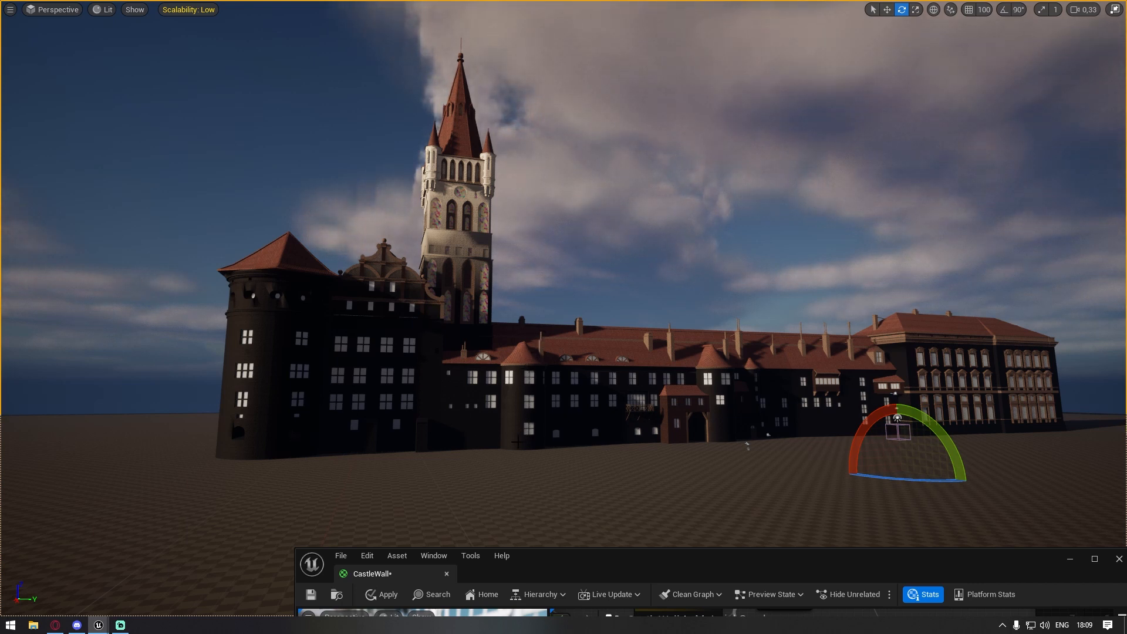
drag(592, 575, 539, 187)
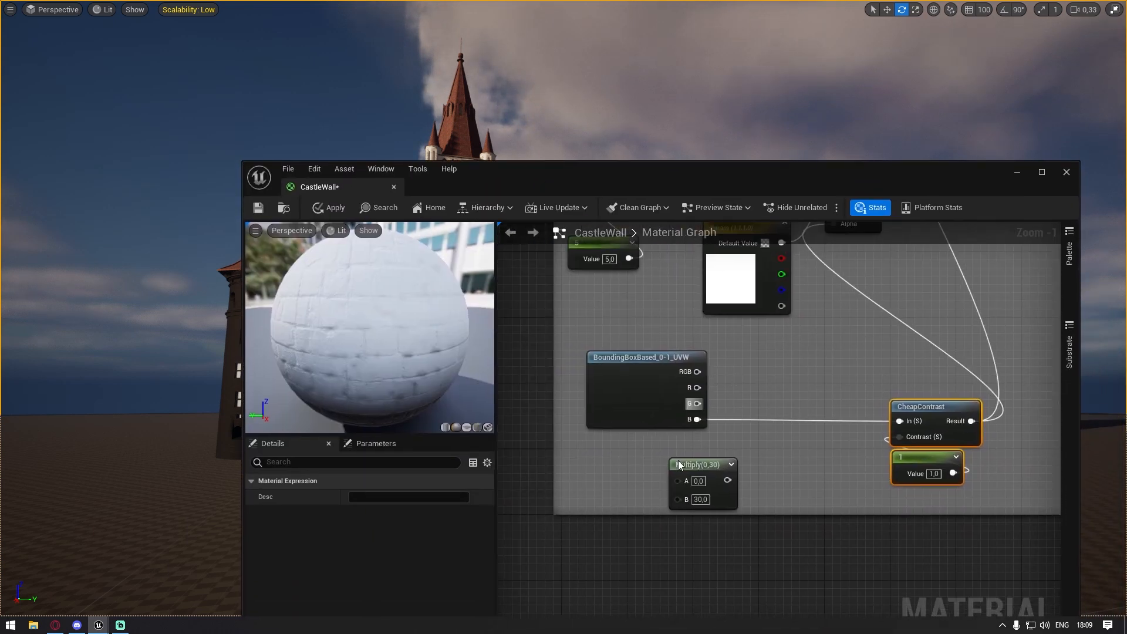
Insert the Multiply node between the bounding box's B output and CheapContrast, with its B value set to 0
drag(713, 471, 696, 420)
drag(788, 418, 796, 414)
click(794, 439)
text(0)
click(787, 470)
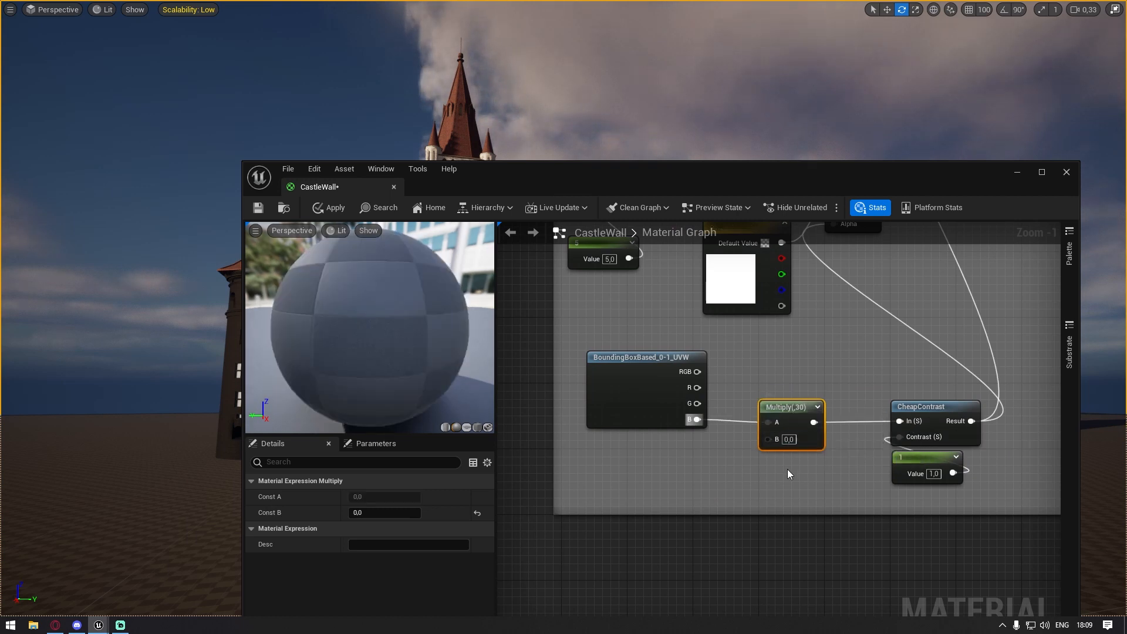
Set the Multiply node's B value to 1 and apply the material
text(1)
key(Return)
drag(605, 186, 619, 302)
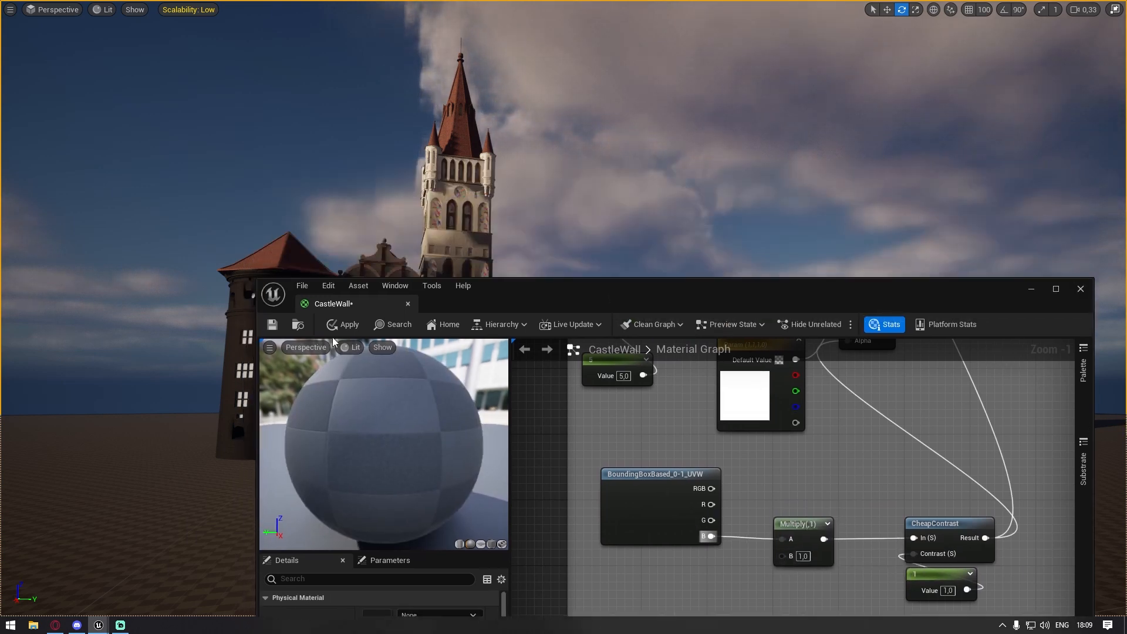
click(350, 326)
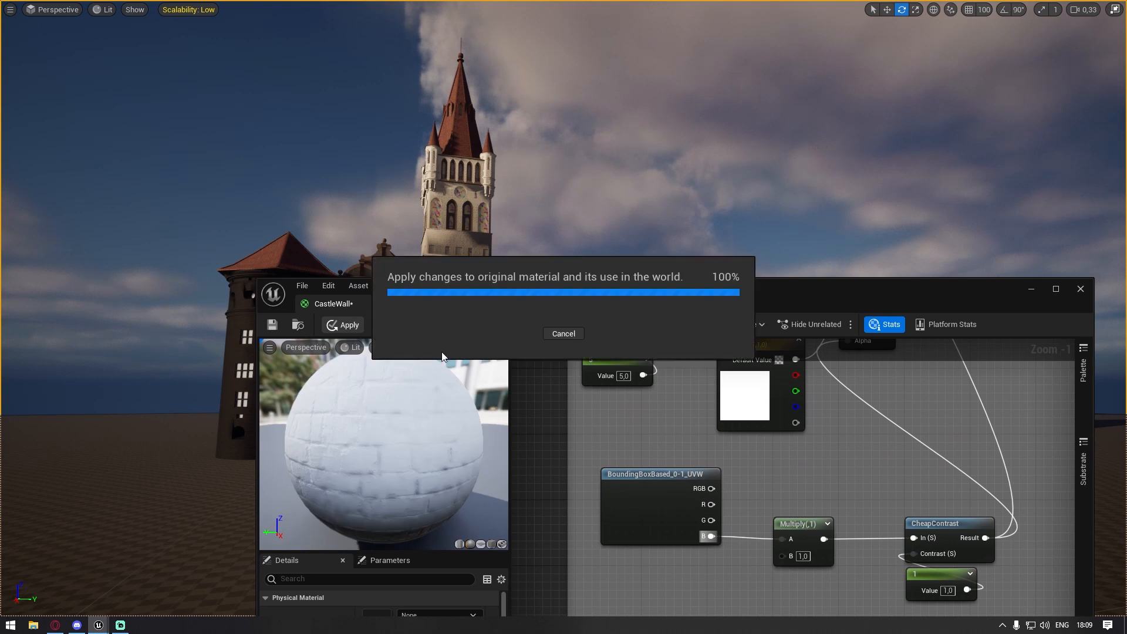
Set the Multiply node's B value to 5 and apply the material to the castle
right_drag(611, 176, 611, 211)
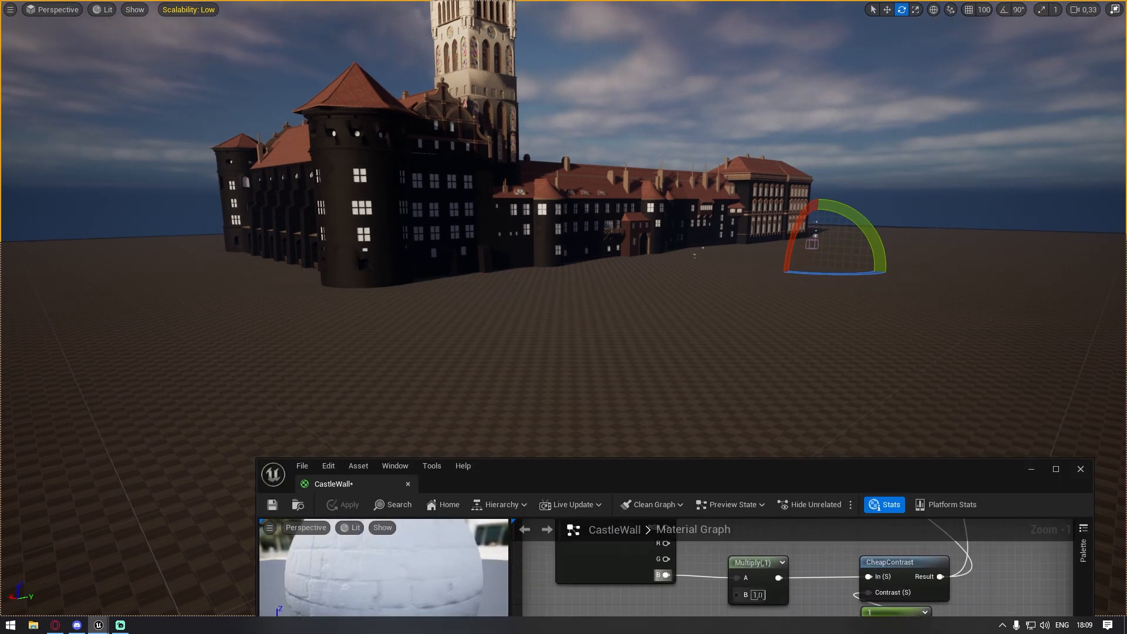
click(758, 595)
right_drag(757, 405, 748, 349)
key(w)
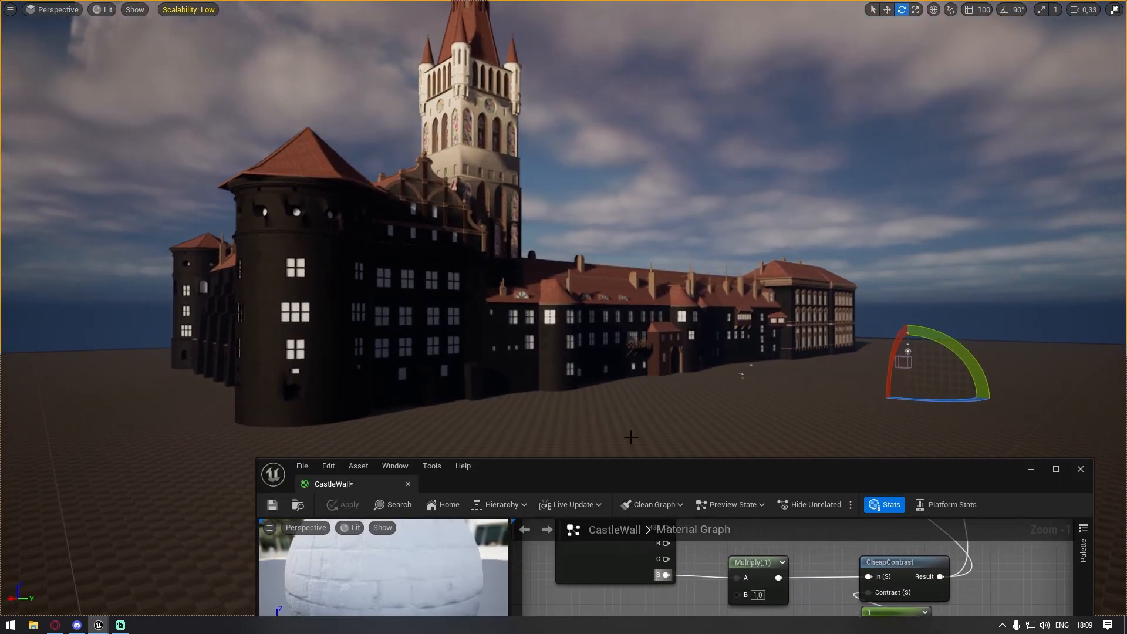
click(758, 594)
text(5)
key(Return)
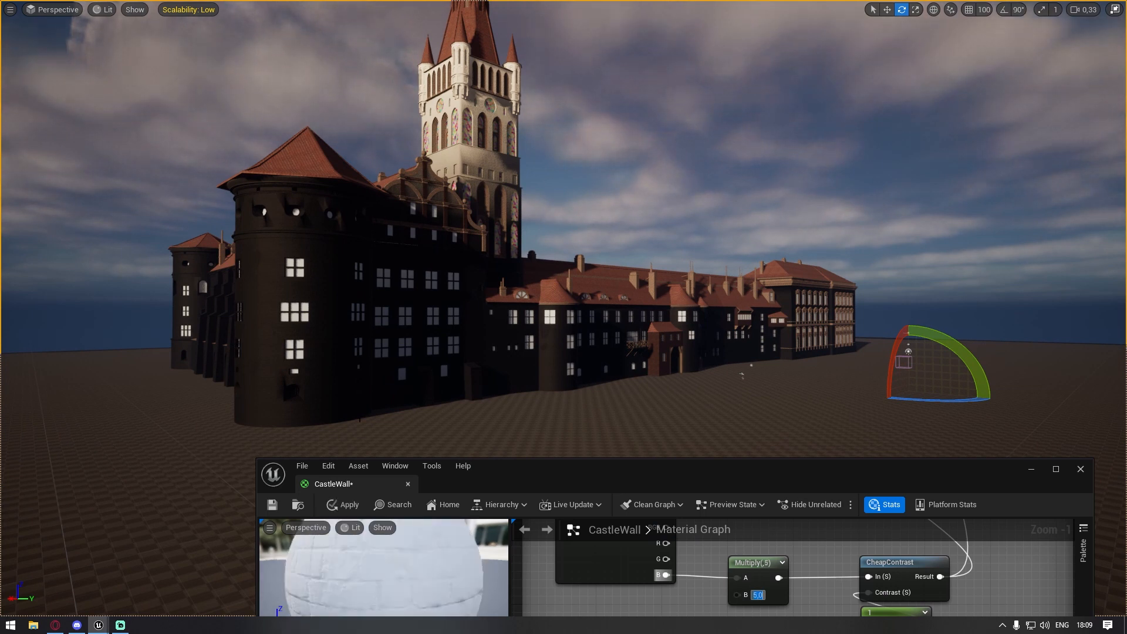
click(351, 506)
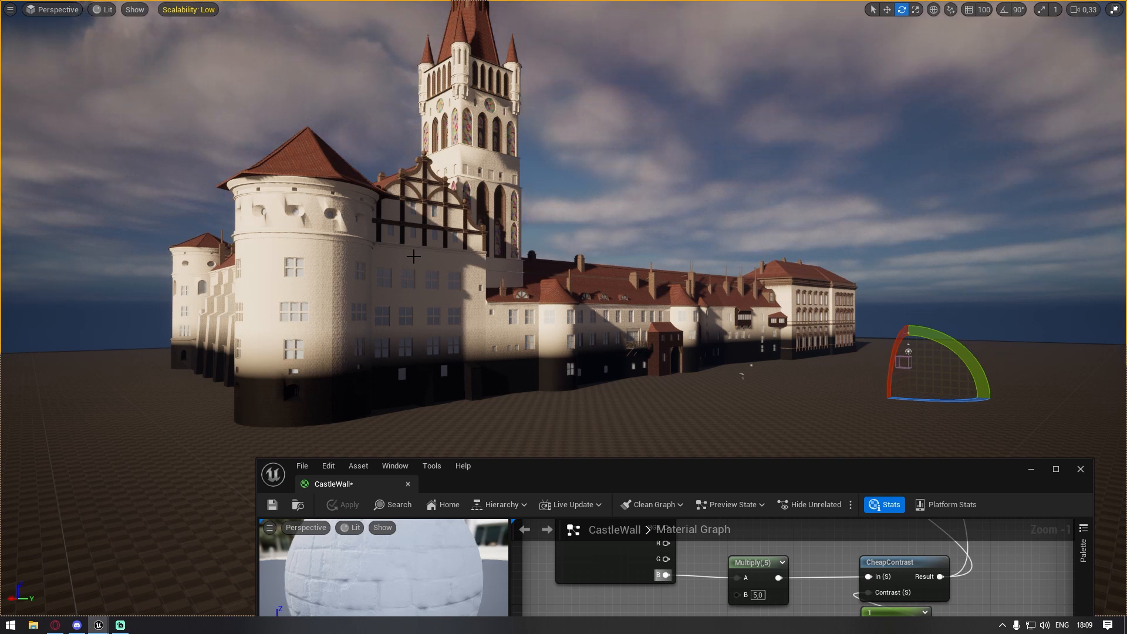
Examine the mask's height and gradient on the round tower and the lower castle walls up close
mouse_move(372, 298)
right_down()
mouse_move(351, 320)
mouse_move(353, 310)
right_up()
key(w)
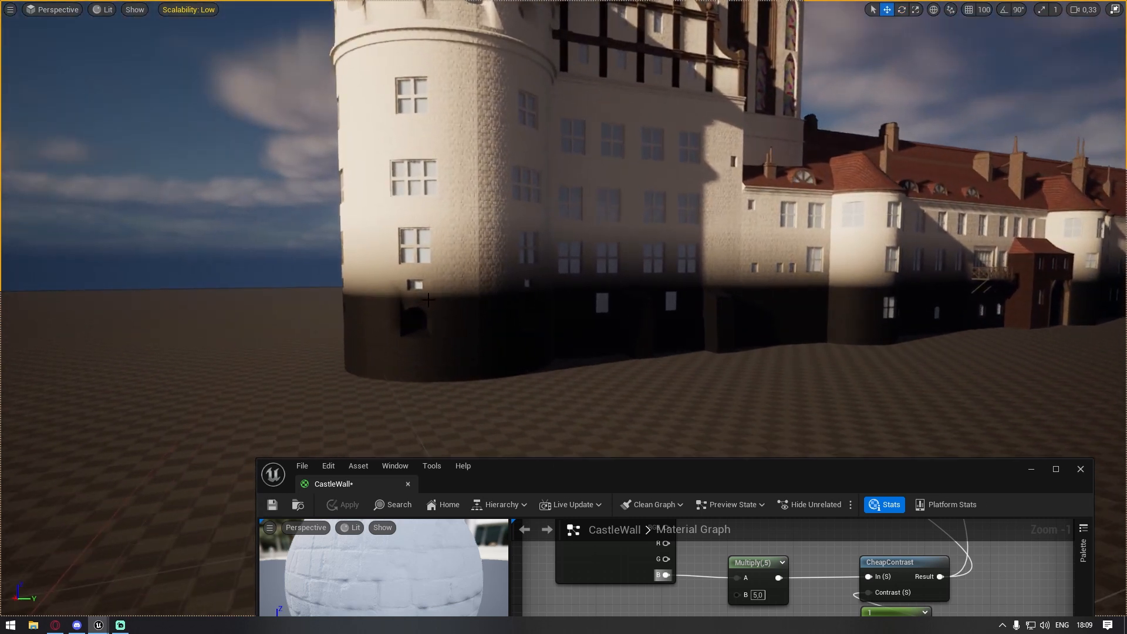
right_drag(463, 298, 551, 293)
key(w)
key(w)
key(s)
right_drag(550, 234, 600, 220)
click(548, 231)
key(s)
key(s)
key(w)
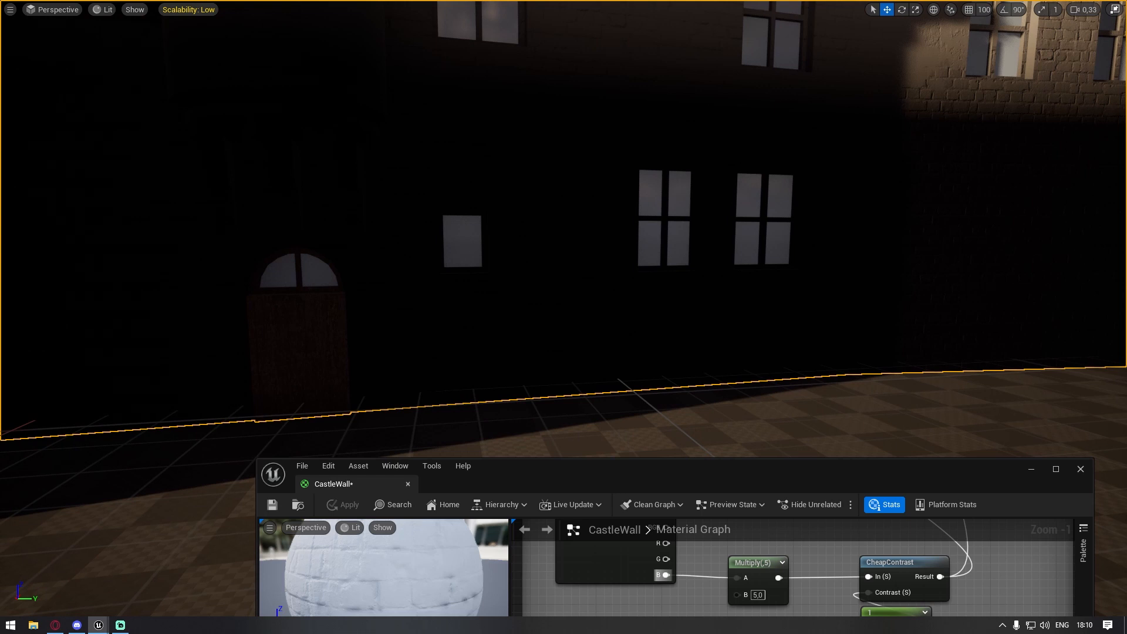
Set the Multiply node's B value to 30 and apply the material
text(30)
key(Return)
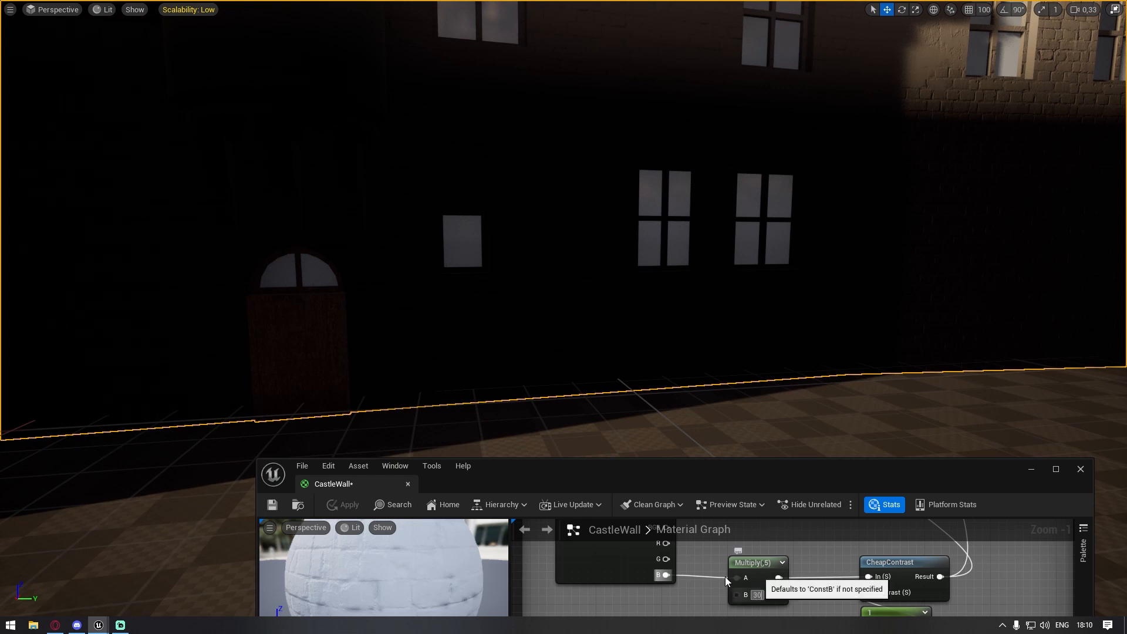
click(348, 506)
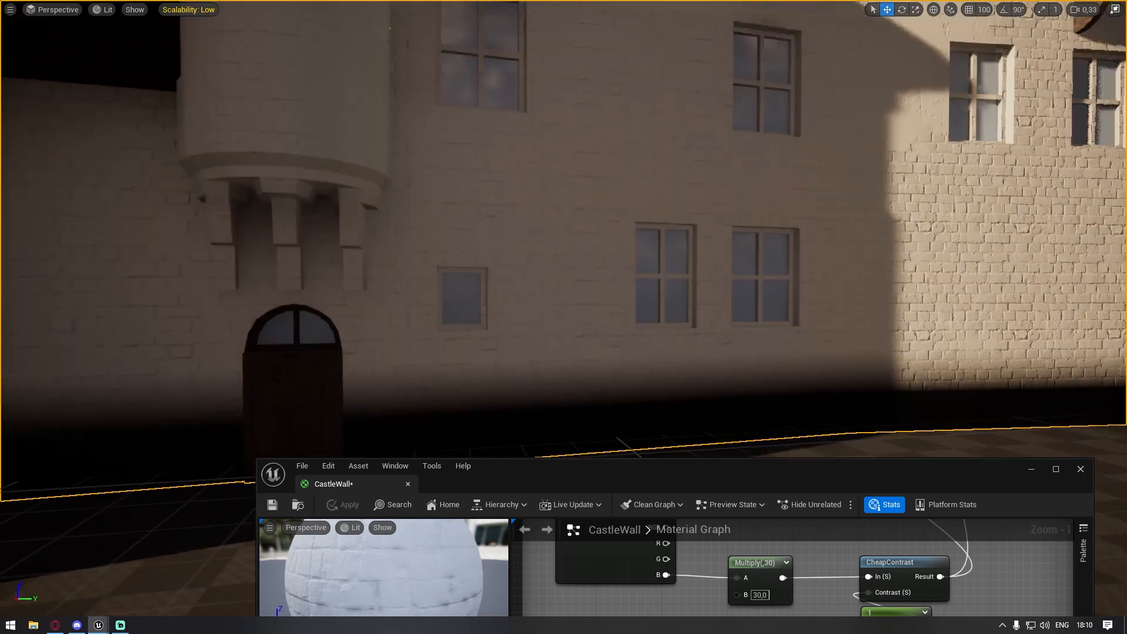
Examine the mask's transition along the base of the brick walls up close
right_drag(564, 235, 643, 243)
key(w)
key(s)
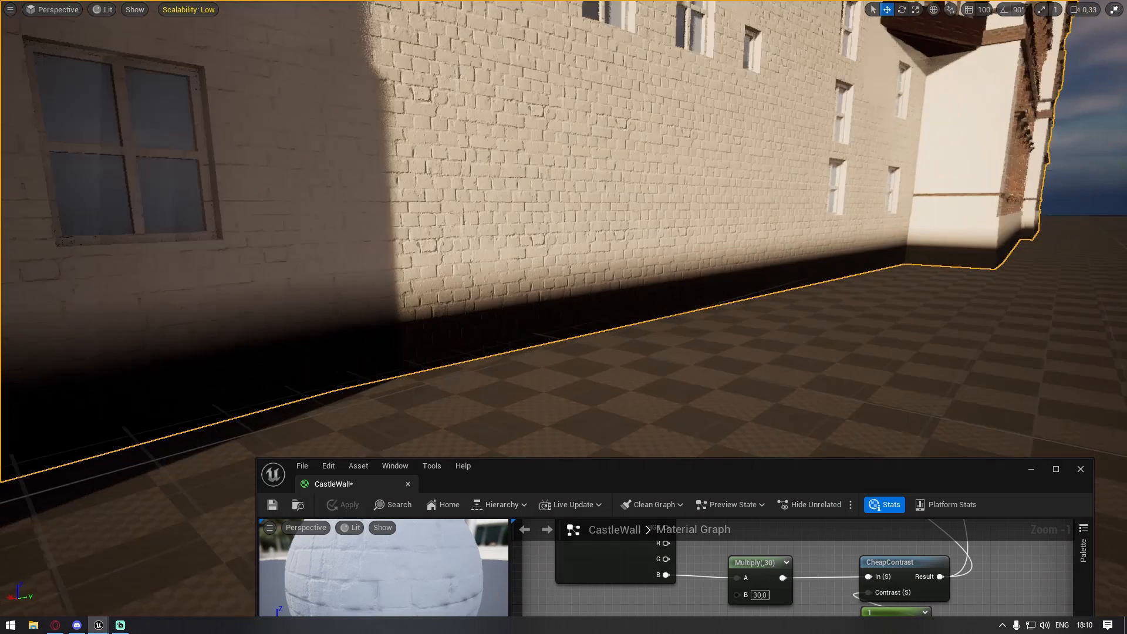
right_drag(458, 329, 408, 332)
right_drag(636, 275, 726, 280)
key(s)
key(s)
key(w)
Examine the mask along the whole castle facade, from the round tower to the far building
click(625, 360)
right_drag(664, 428, 751, 455)
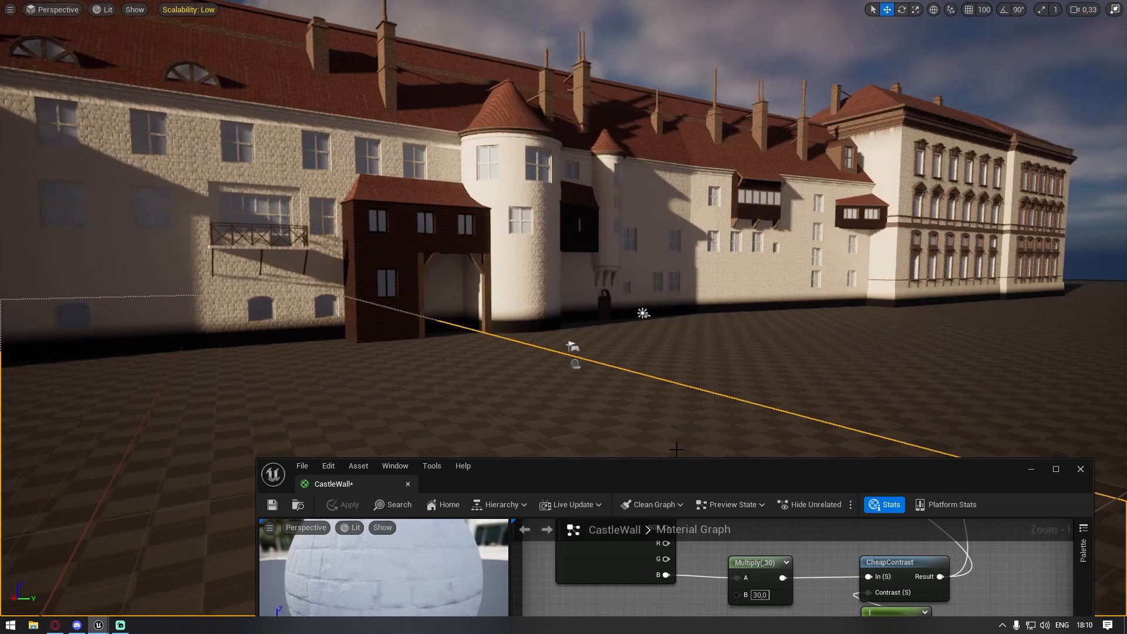
right_drag(676, 449, 606, 429)
mouse_move(646, 311)
right_down()
mouse_move(661, 336)
mouse_move(716, 334)
mouse_move(649, 329)
right_up()
key(s)
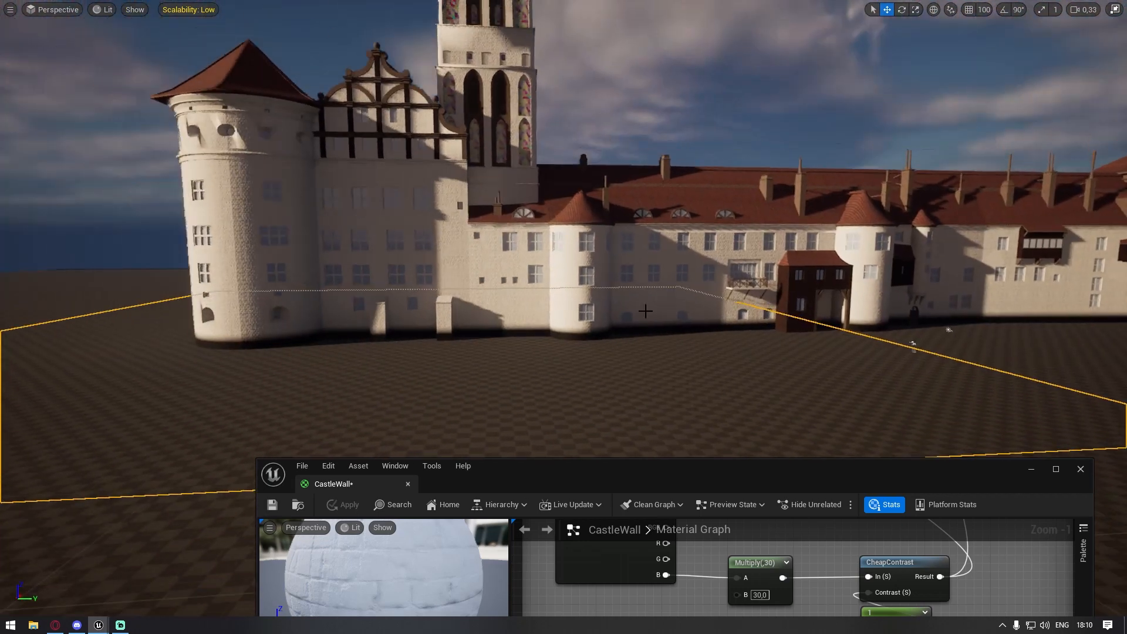
click(669, 145)
right_drag(669, 144, 875, 148)
key(w)
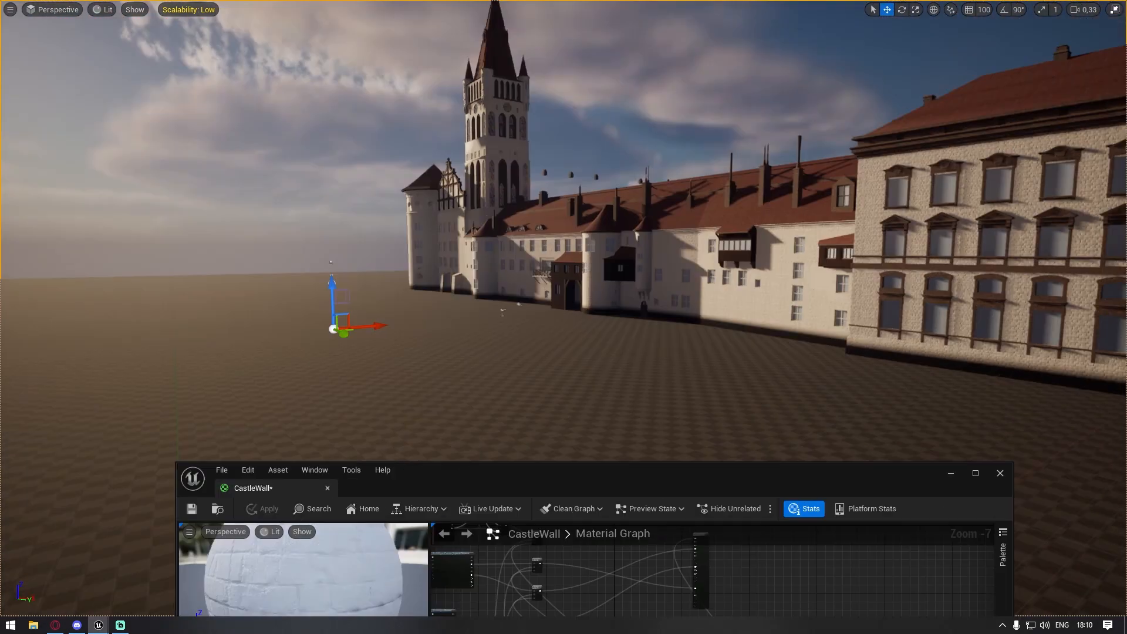
key(w)
right_drag(564, 246, 628, 240)
Return to the maximized material editor and bring up the Dirt Mask node group for inspection
drag(594, 483, 617, 265)
scroll(770, 435, down, 2)
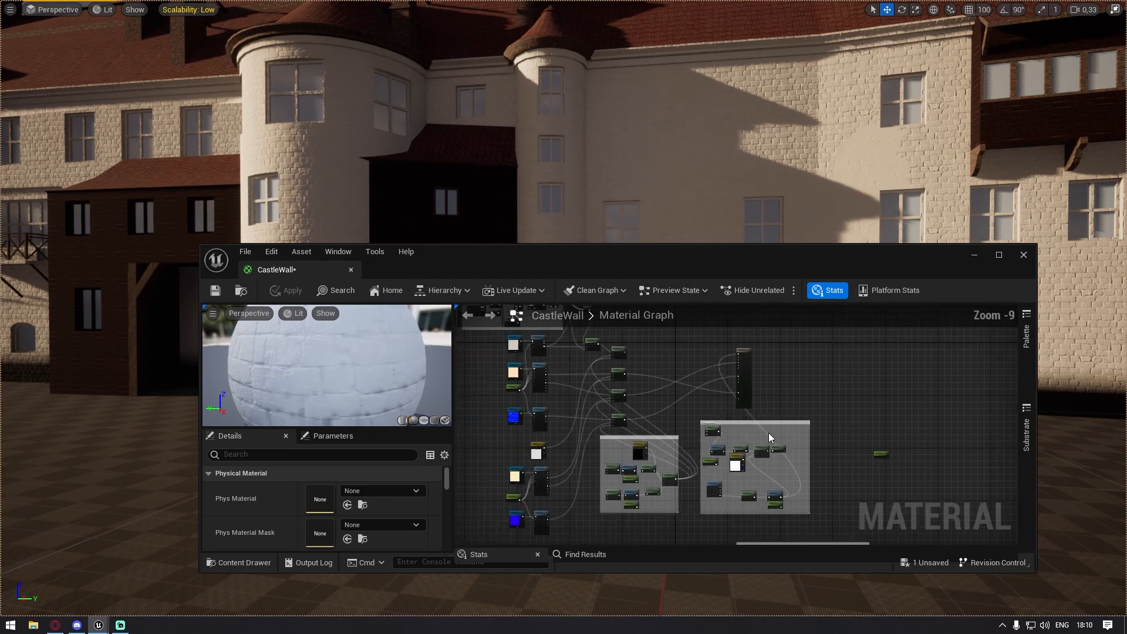
drag(701, 263, 634, 159)
scroll(675, 294, up, 7)
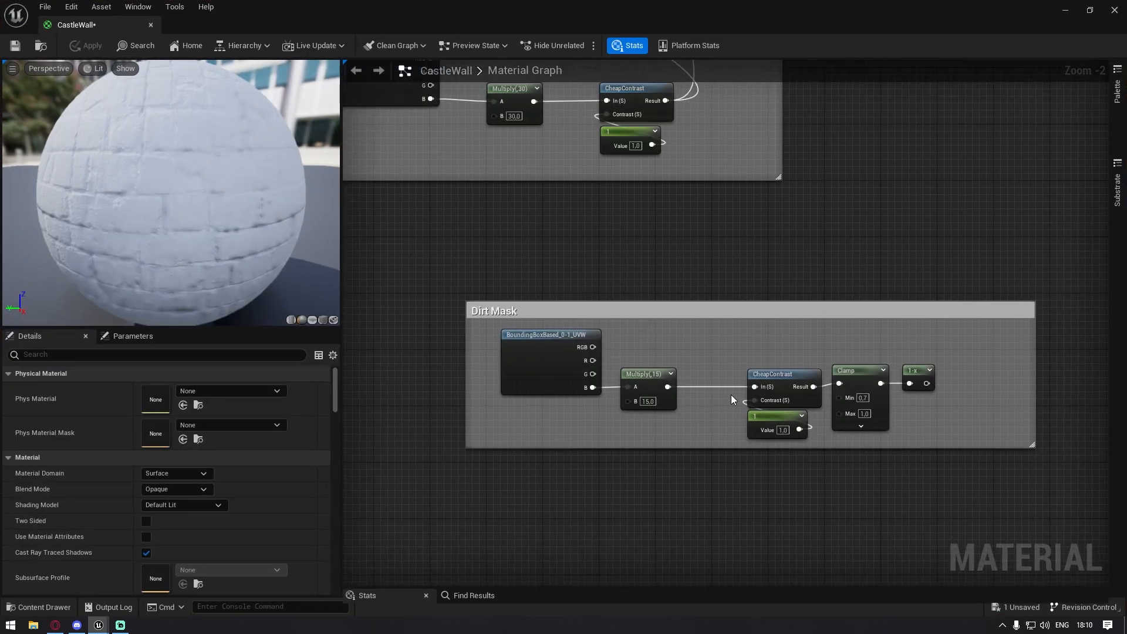
Examine the Dirt Mask node group and the bounding-box height nodes inside the DamageMask group
scroll(675, 323, down, 4)
scroll(670, 340, up, 3)
scroll(670, 339, up, 1)
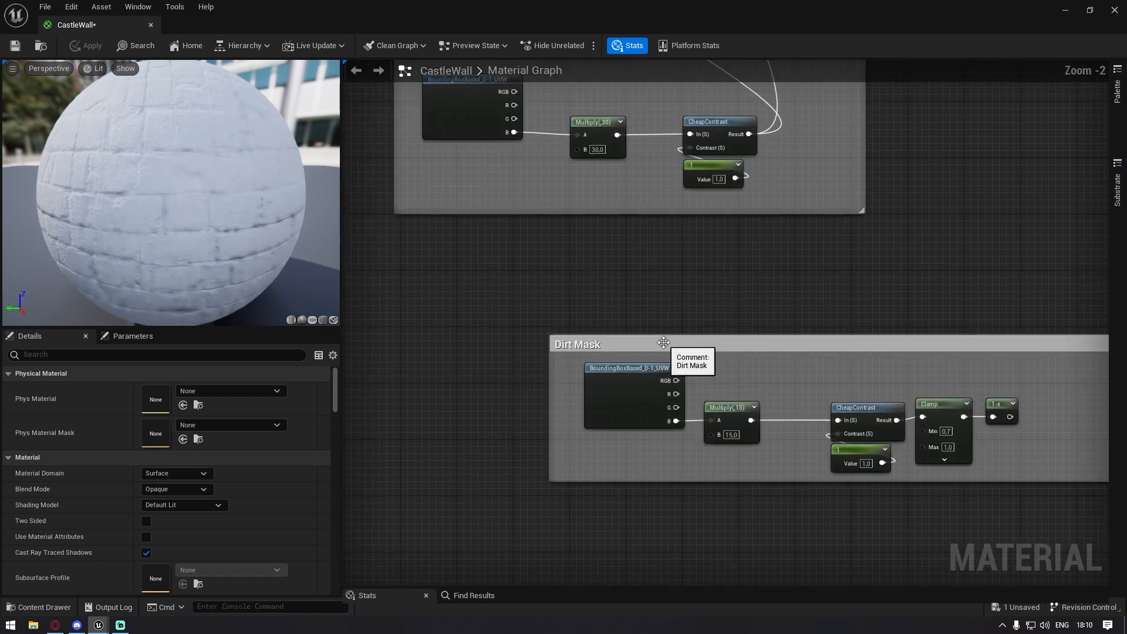
scroll(663, 343, down, 6)
scroll(639, 437, up, 6)
drag(505, 390, 776, 513)
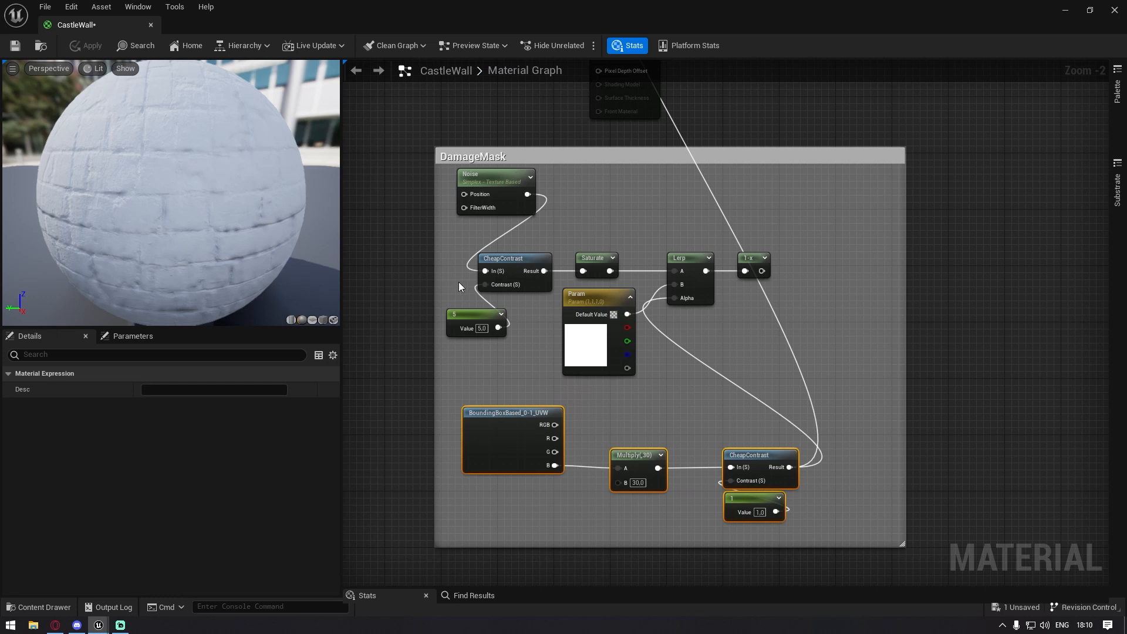
drag(601, 303, 585, 303)
Move the material editor window aside and view the height mask along the base of the castle walls
drag(505, 24, 590, 492)
right_drag(551, 363, 755, 377)
right_drag(587, 364, 904, 273)
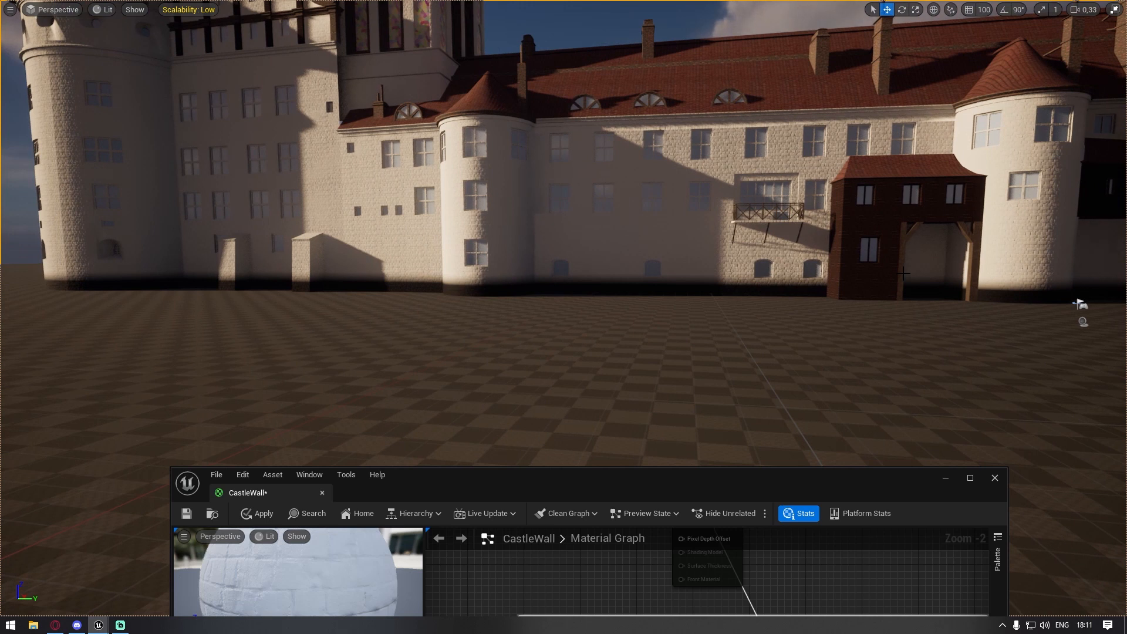
Return to the maximized material editor and disconnect the height mask's CheapContrast result from Base Color
drag(638, 481, 701, 268)
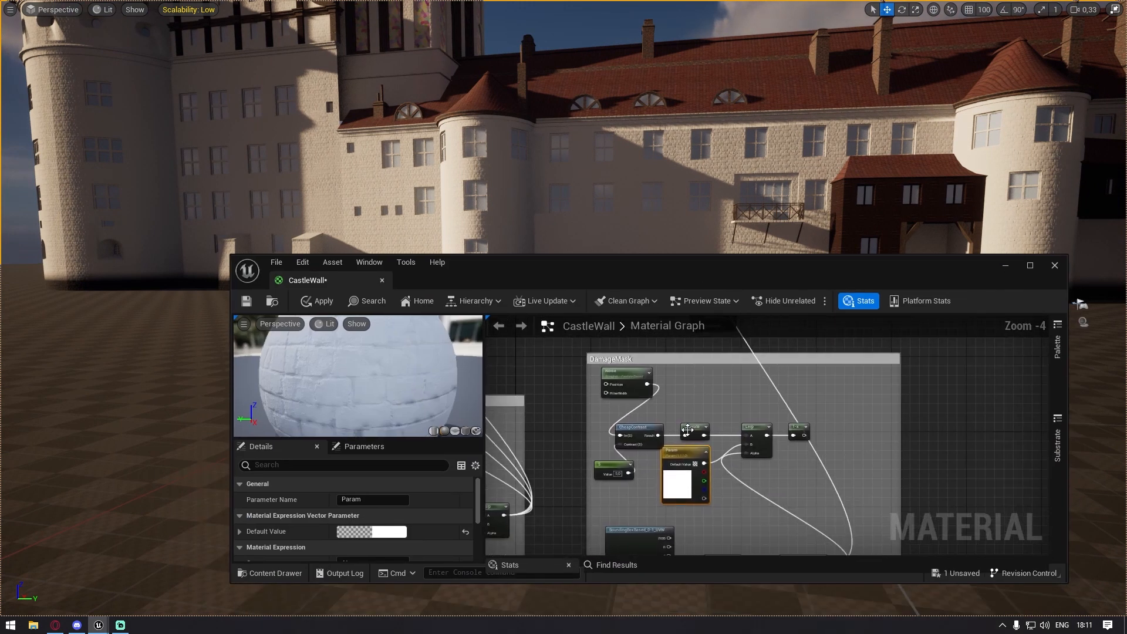
double_click(650, 285)
scroll(647, 407, down, 2)
scroll(653, 456, up, 3)
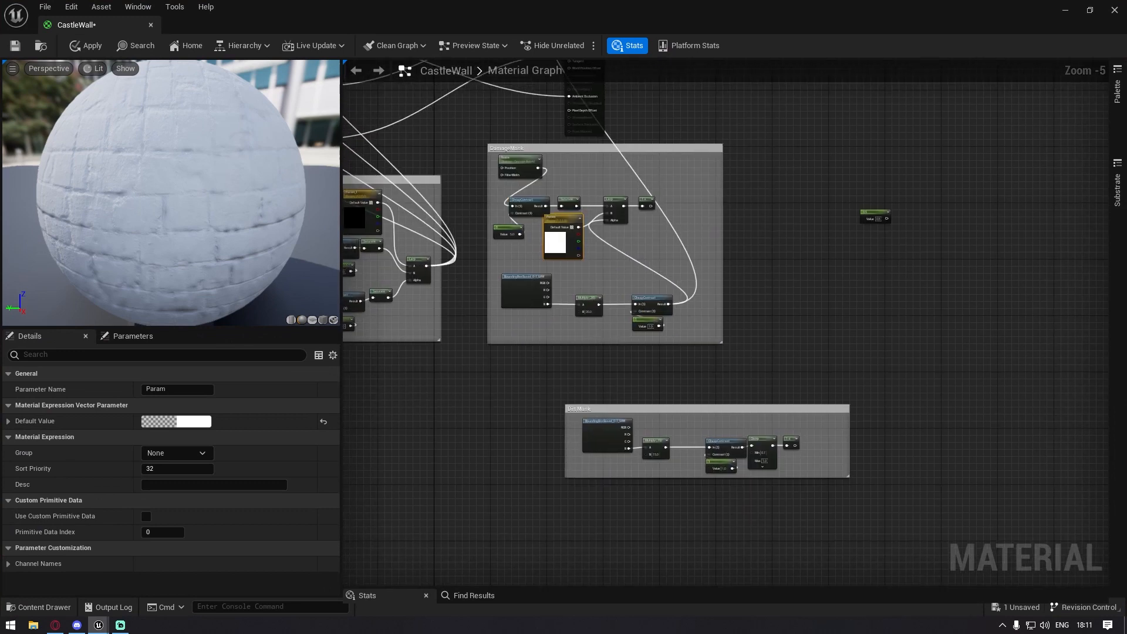
alt+click(830, 523)
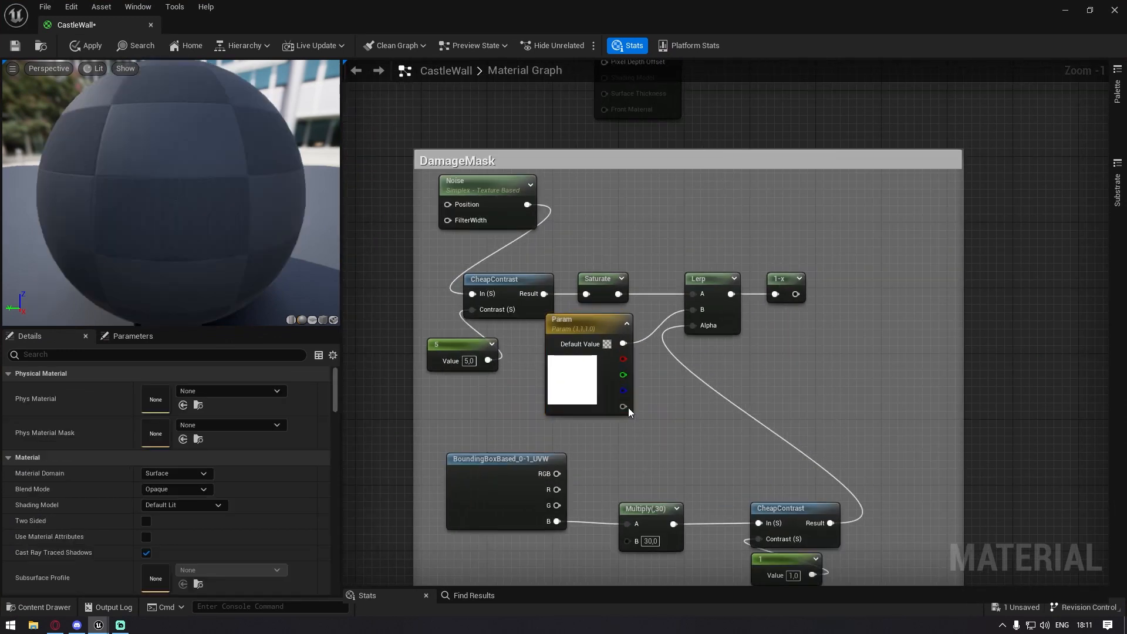
Review the DamageMask group's Noise settings, its contrast constant, the Saturate node and the white Param node
scroll(516, 316, up, 1)
click(563, 238)
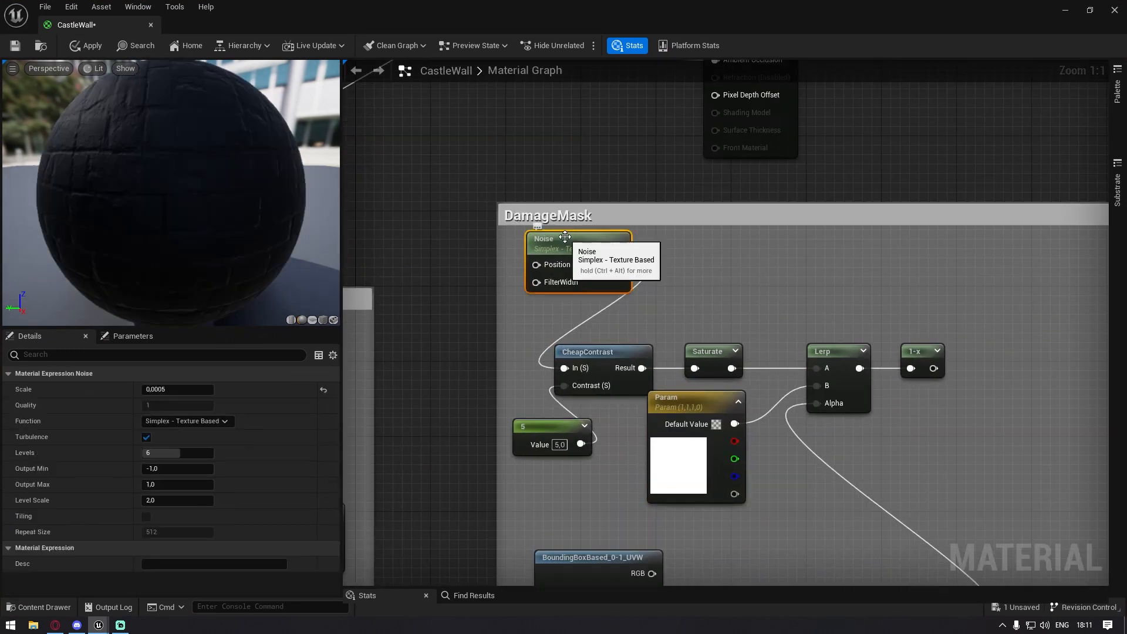
key(Home)
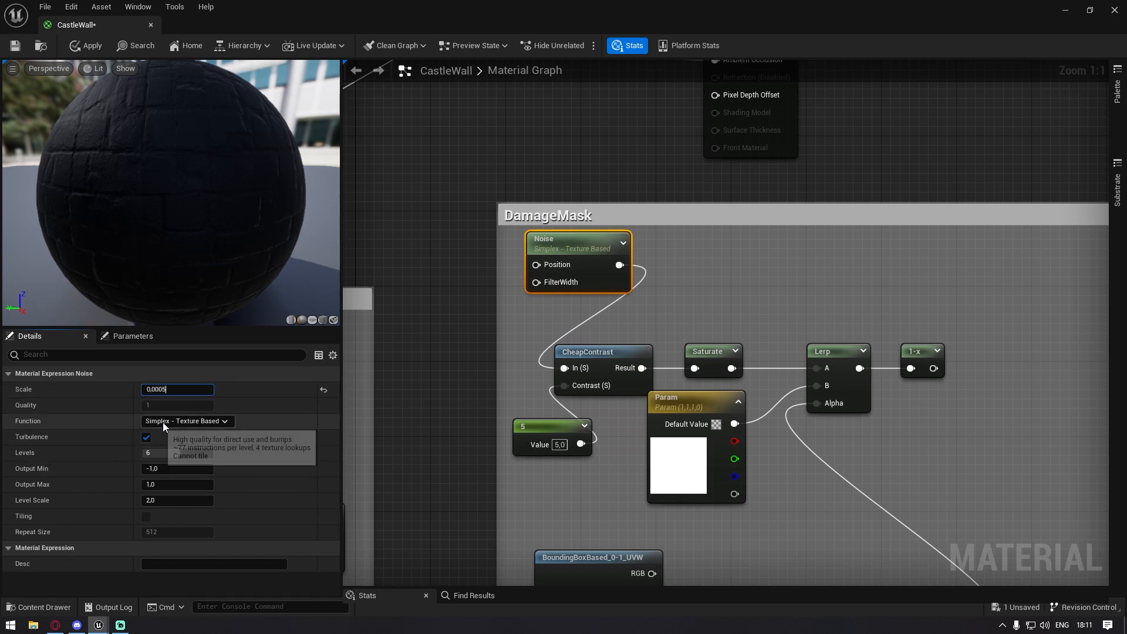
right_drag(537, 333, 539, 311)
drag(539, 311, 589, 477)
click(518, 410)
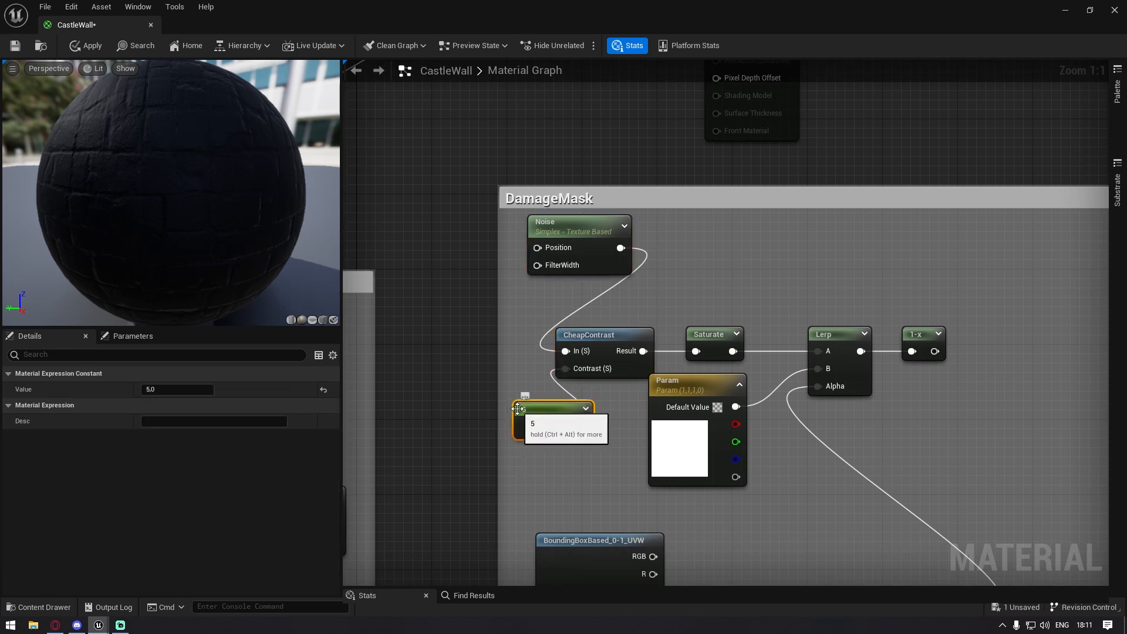
right_drag(689, 312, 604, 304)
drag(636, 342, 634, 344)
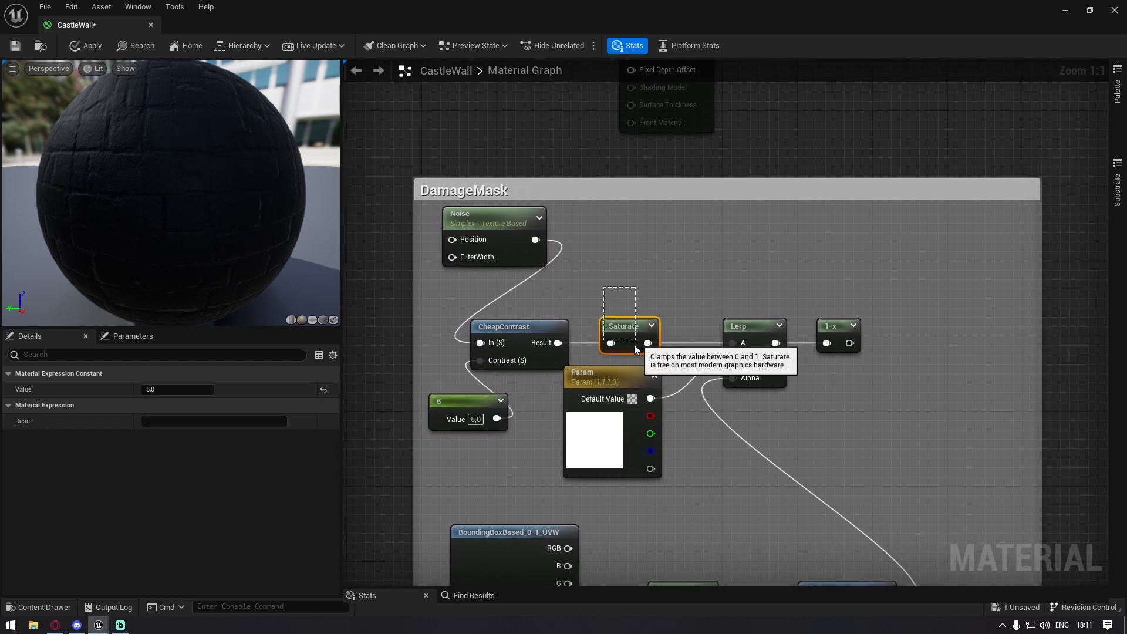
right_drag(640, 413, 505, 372)
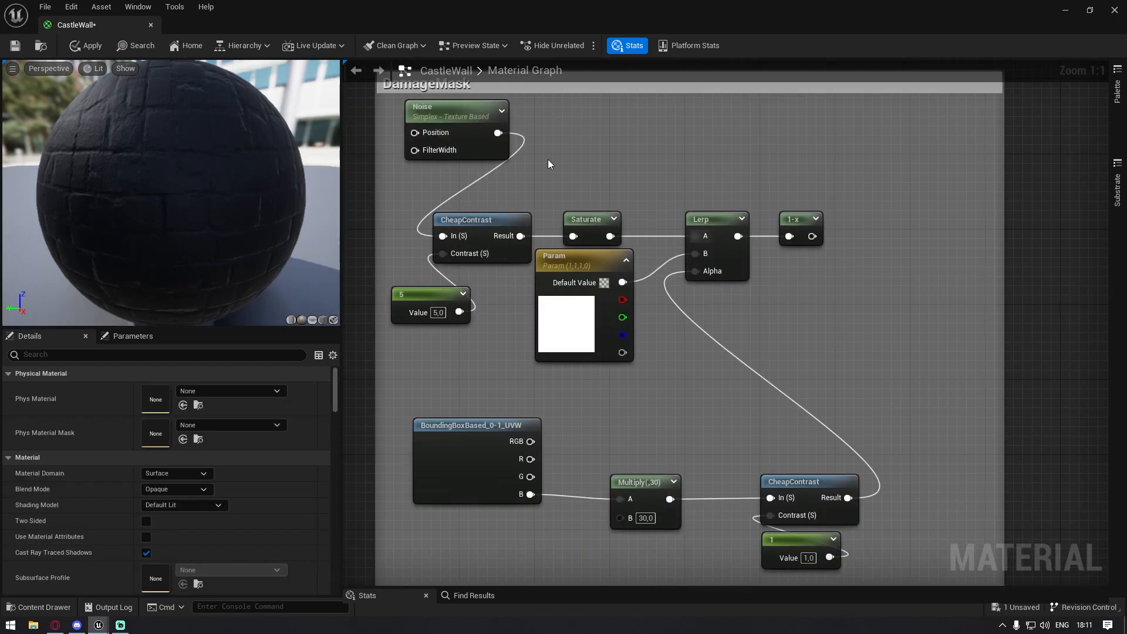
click(565, 320)
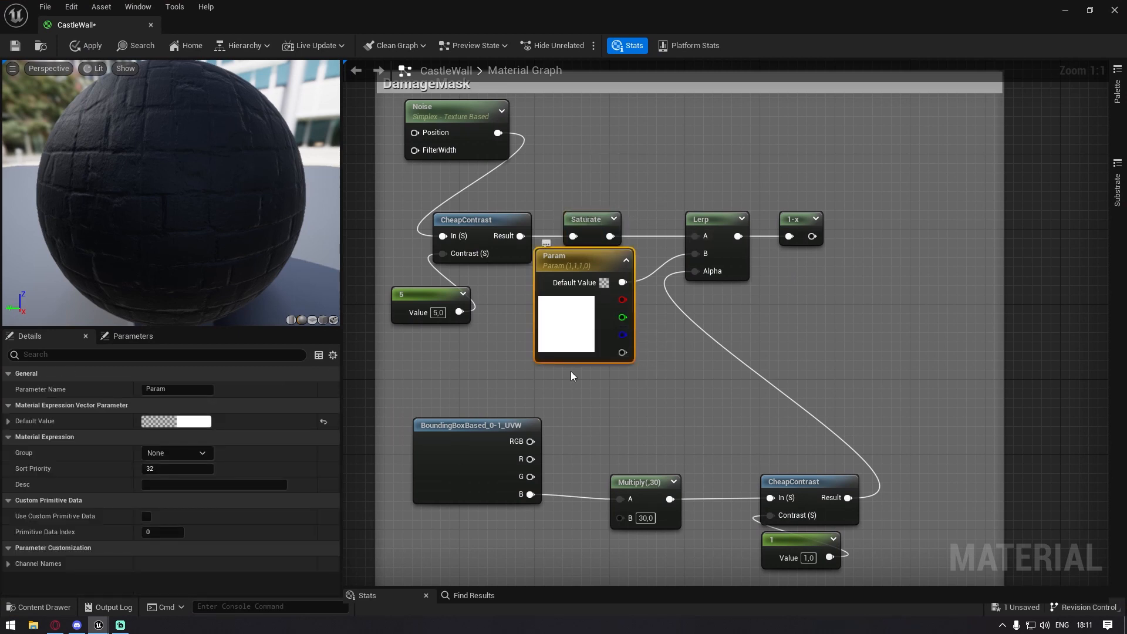
Connect the DamageMask's Saturate output to Base Color and apply the material with the castle in view
scroll(649, 148, down, 2)
right_drag(648, 148, 610, 345)
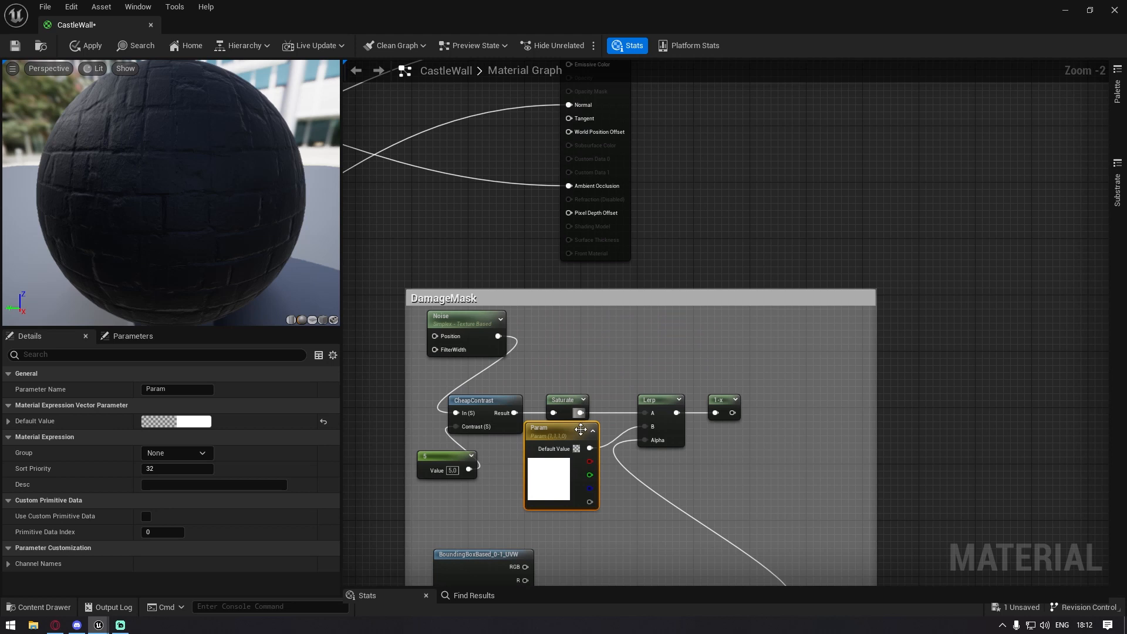
drag(581, 414, 566, 88)
drag(547, 2, 631, 336)
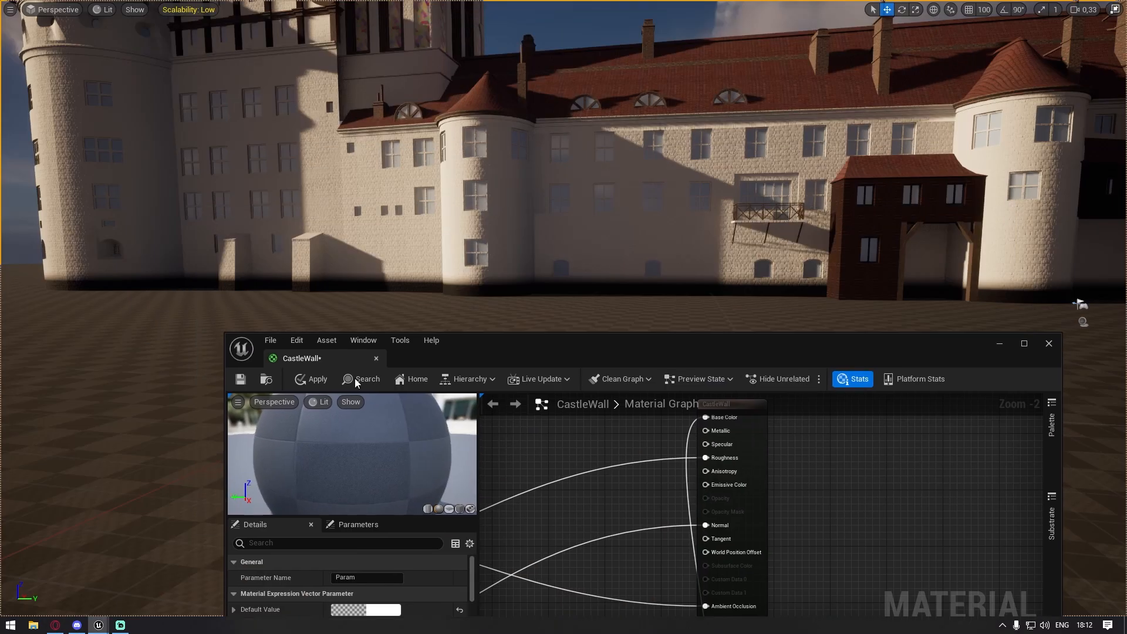
click(314, 379)
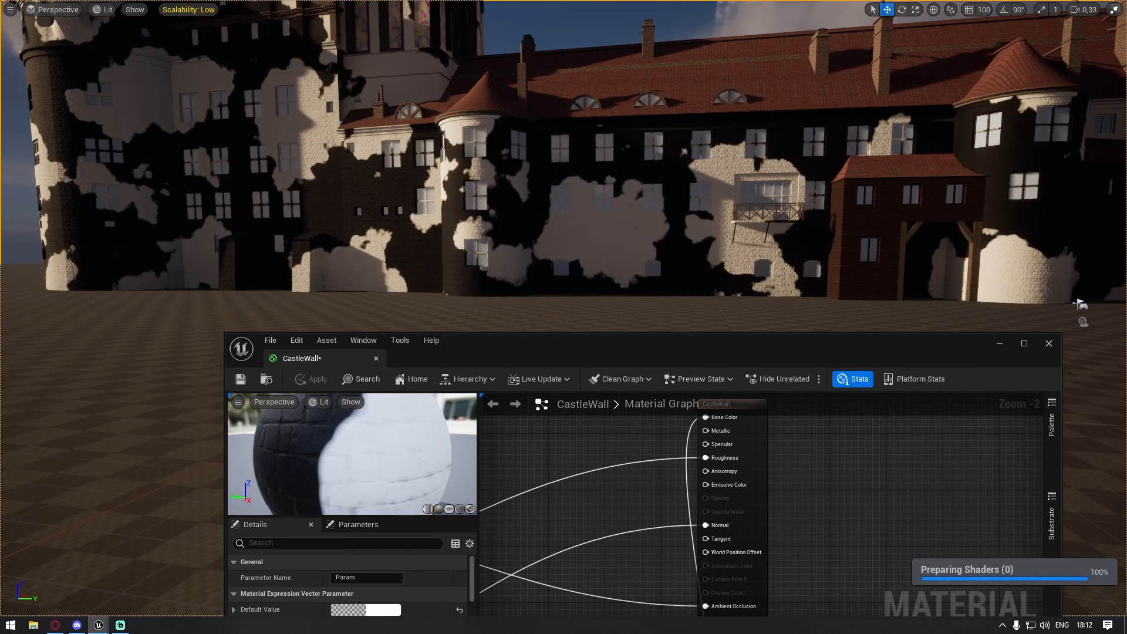
Examine the noise mask's patches across the castle facade from several viewpoints
right_drag(536, 311, 593, 326)
right_drag(823, 283, 199, 235)
right_drag(349, 261, 276, 258)
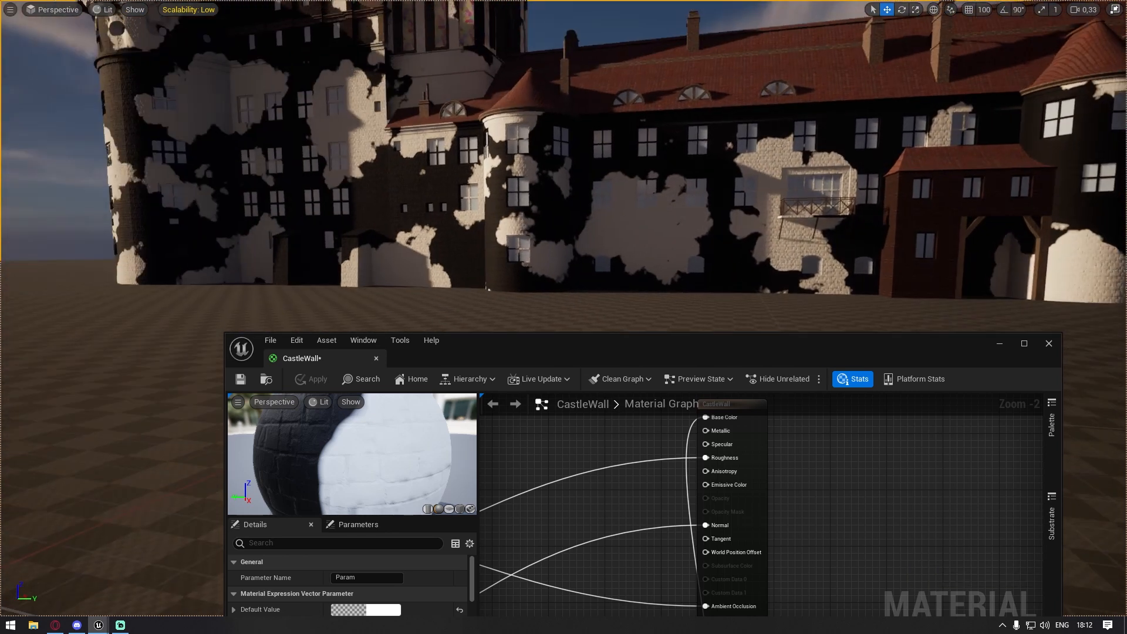
drag(369, 226, 349, 297)
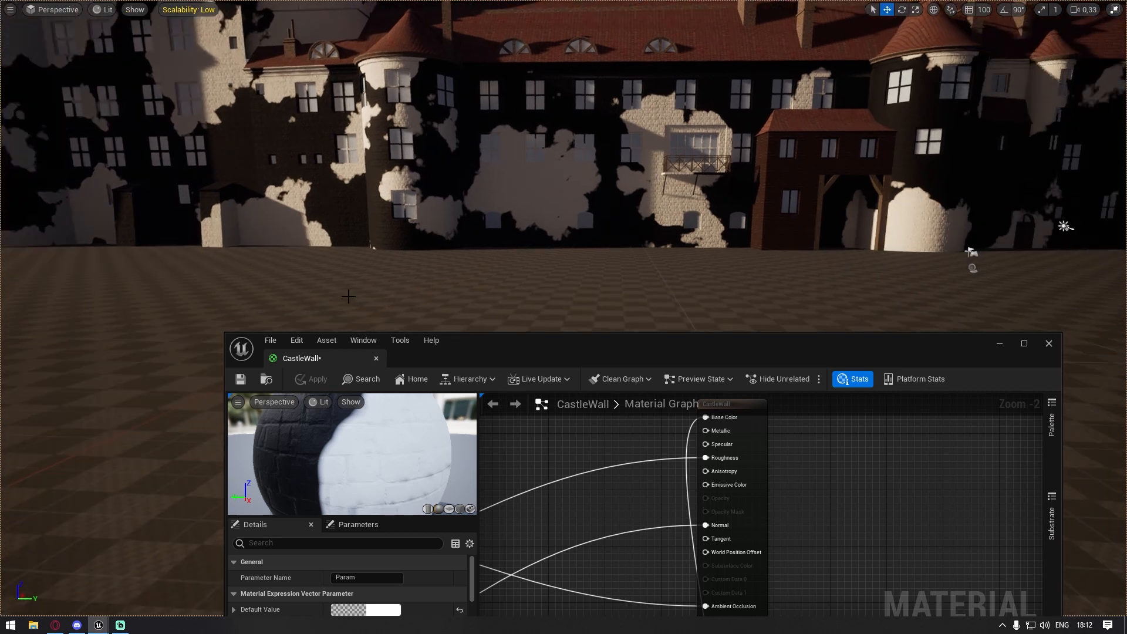
right_drag(376, 265, 306, 256)
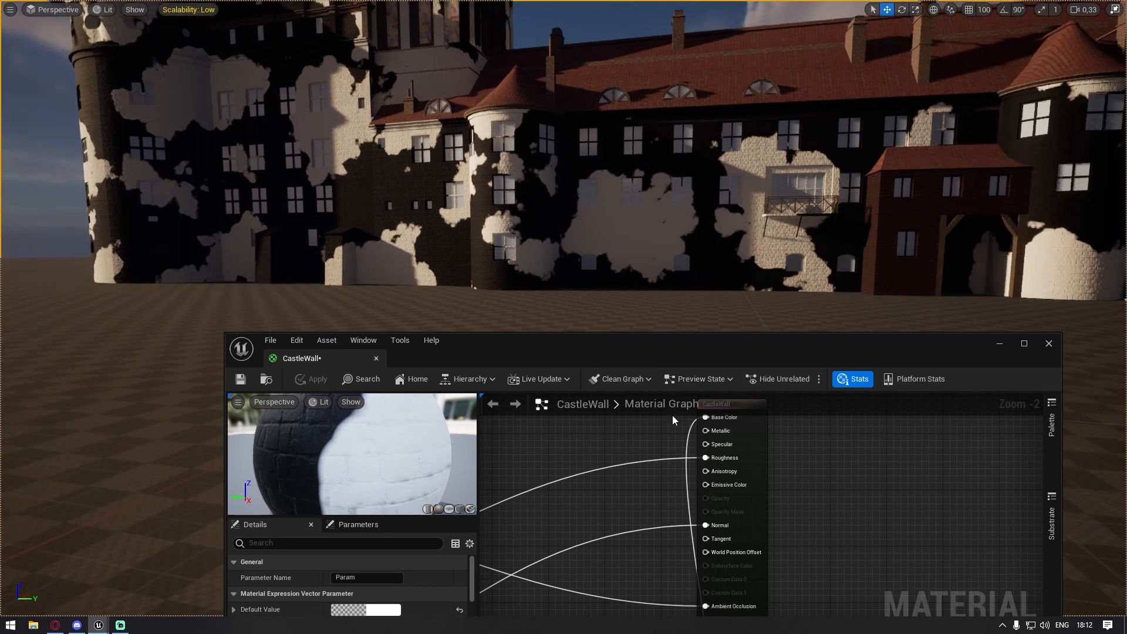
mouse_move(689, 372)
mouse_down()
mouse_move(696, 319)
mouse_move(697, 354)
mouse_up()
right_drag(498, 276, 559, 294)
right_drag(703, 271, 751, 282)
Inspect the Destruction mask group and the noise branch of the DamageMask group in the graph
drag(700, 358, 722, 194)
right_drag(622, 461, 749, 392)
scroll(663, 439, down, 2)
right_drag(663, 439, 747, 275)
right_drag(697, 404, 743, 305)
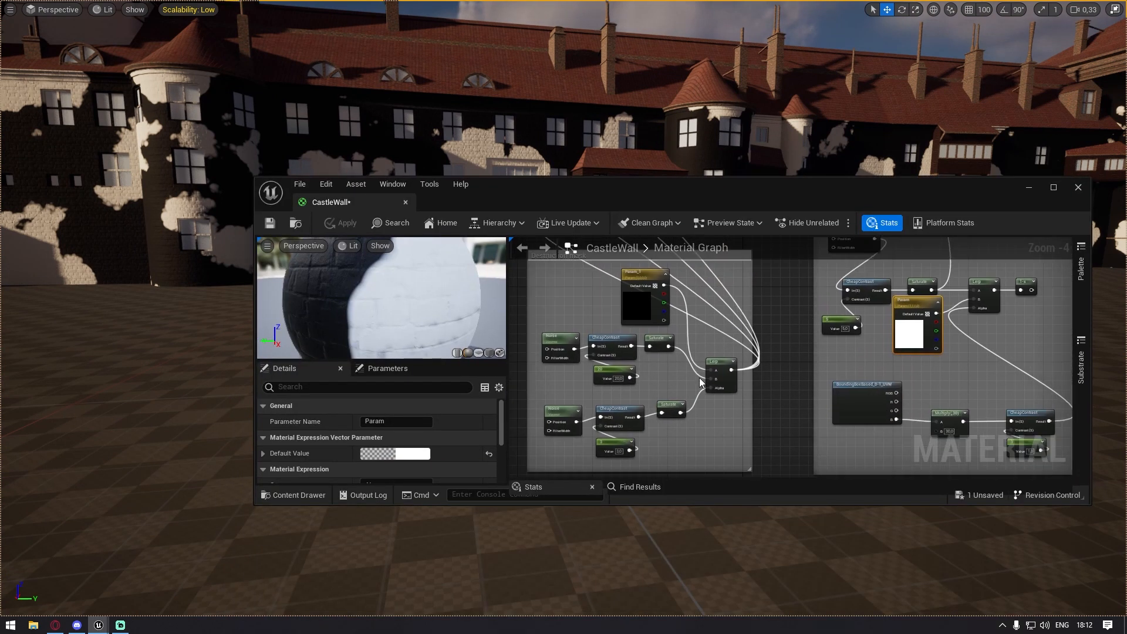
scroll(919, 340, up, 2)
right_drag(919, 339, 773, 374)
mouse_move(773, 375)
mouse_down()
mouse_move(753, 389)
mouse_move(759, 381)
mouse_up()
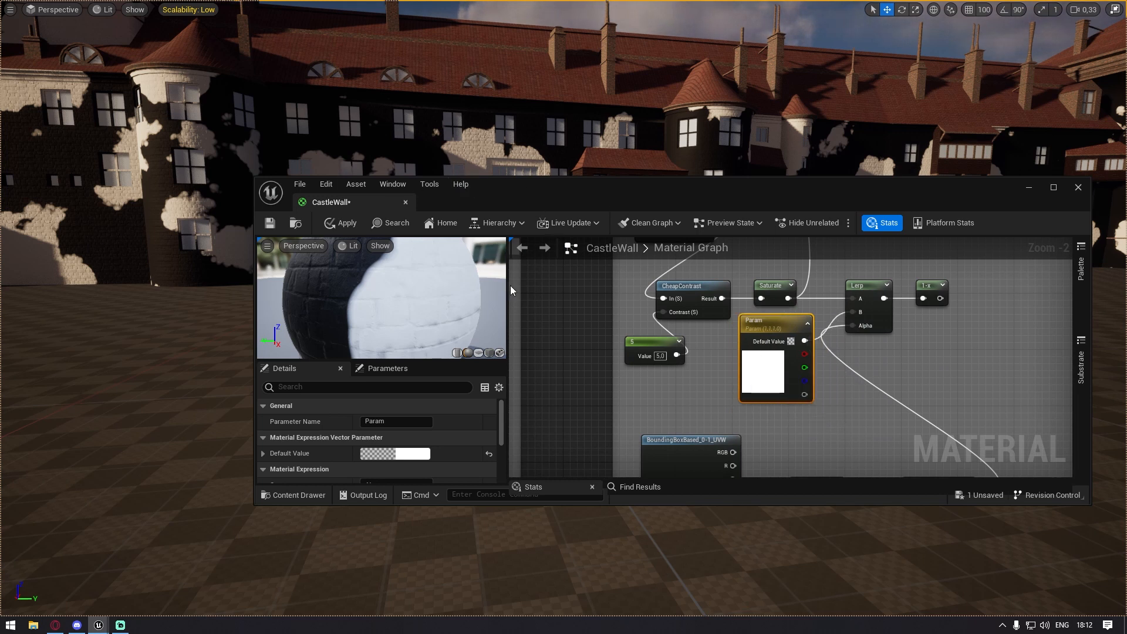
Connect the CheapContrast result of the bounding-box branch to Base Color and apply the material
drag(562, 199, 527, 307)
right_drag(324, 146, 291, 171)
right_drag(859, 576, 806, 513)
scroll(805, 513, down, 1)
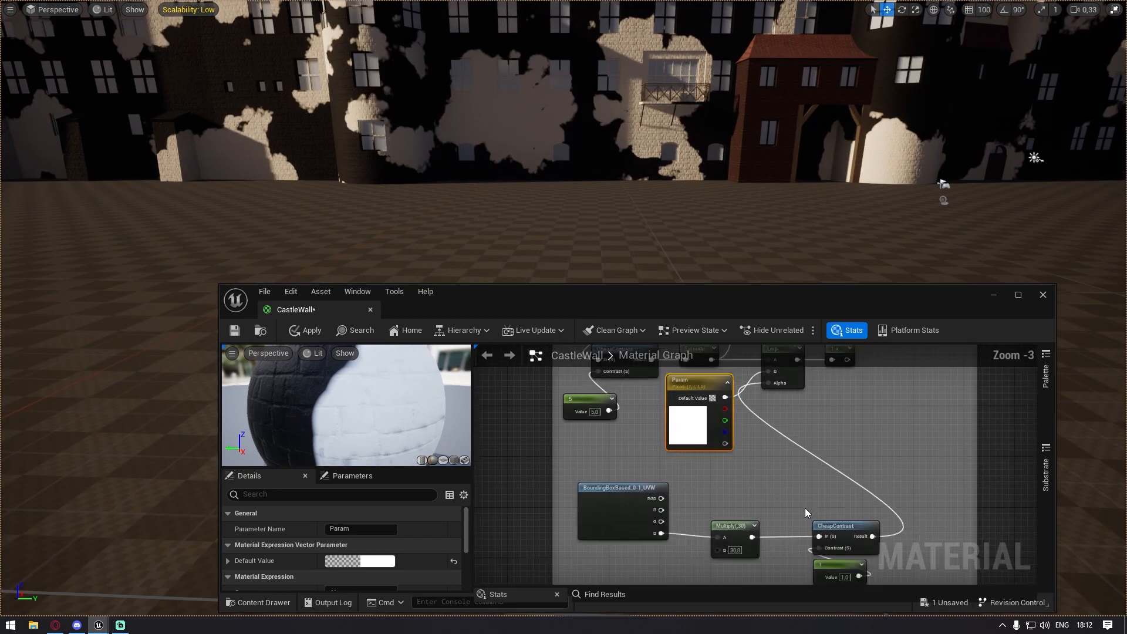
drag(872, 537, 713, 553)
click(305, 330)
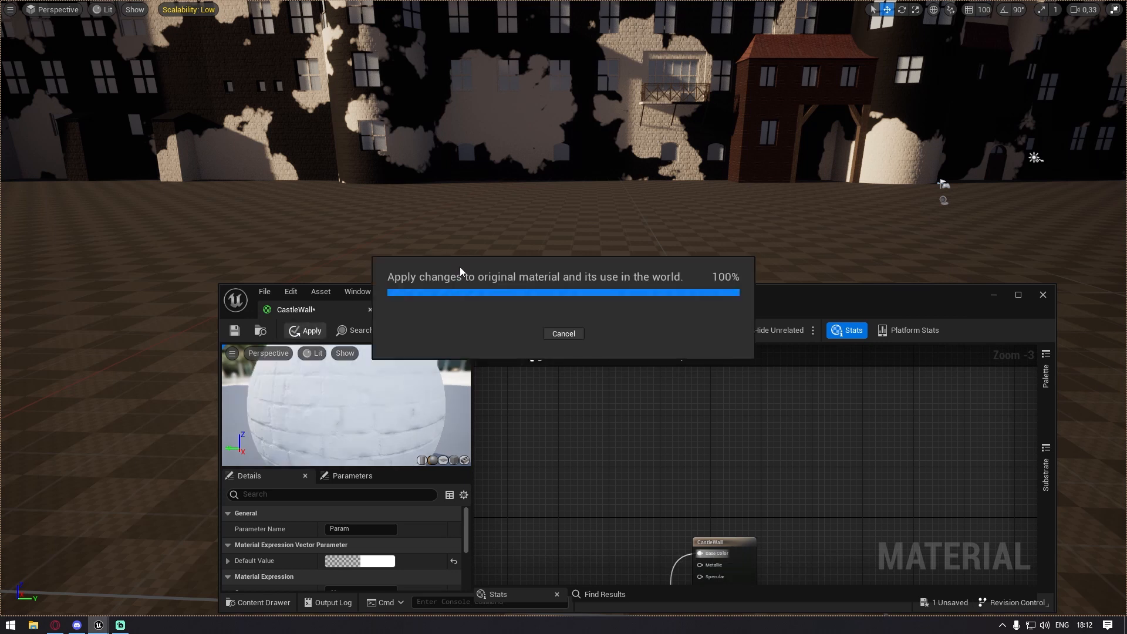
Connect the DamageMask's Lerp output to Base Color and apply the material
right_drag(615, 503, 624, 346)
right_drag(640, 526, 632, 418)
right_drag(739, 471, 729, 400)
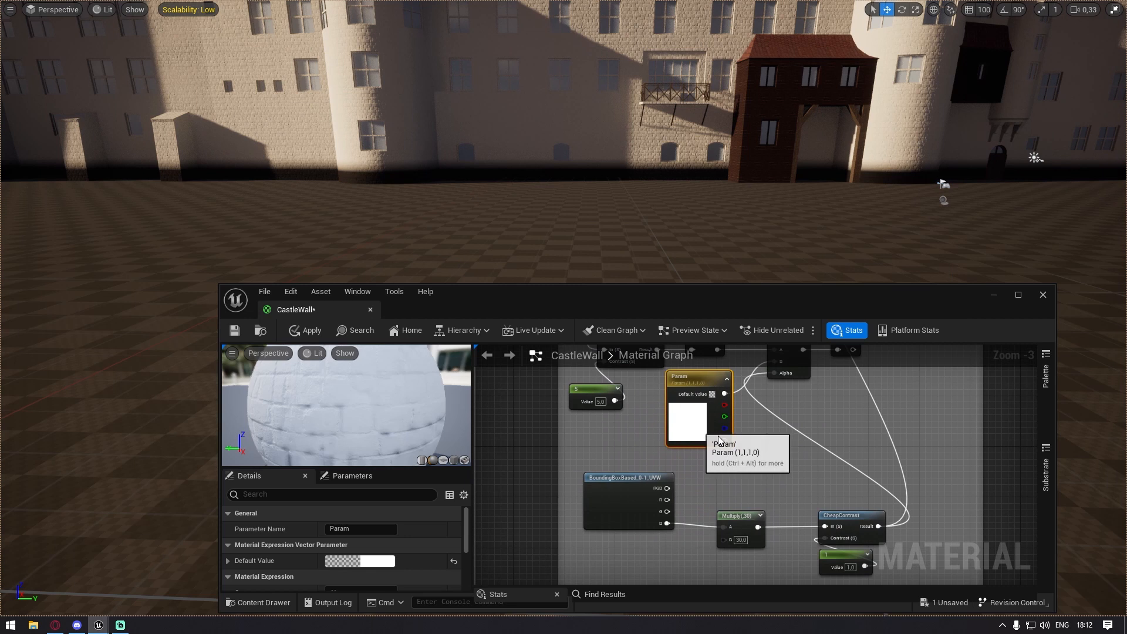
right_drag(741, 456, 729, 487)
drag(872, 555, 773, 403)
right_drag(773, 403, 806, 451)
drag(731, 500, 731, 513)
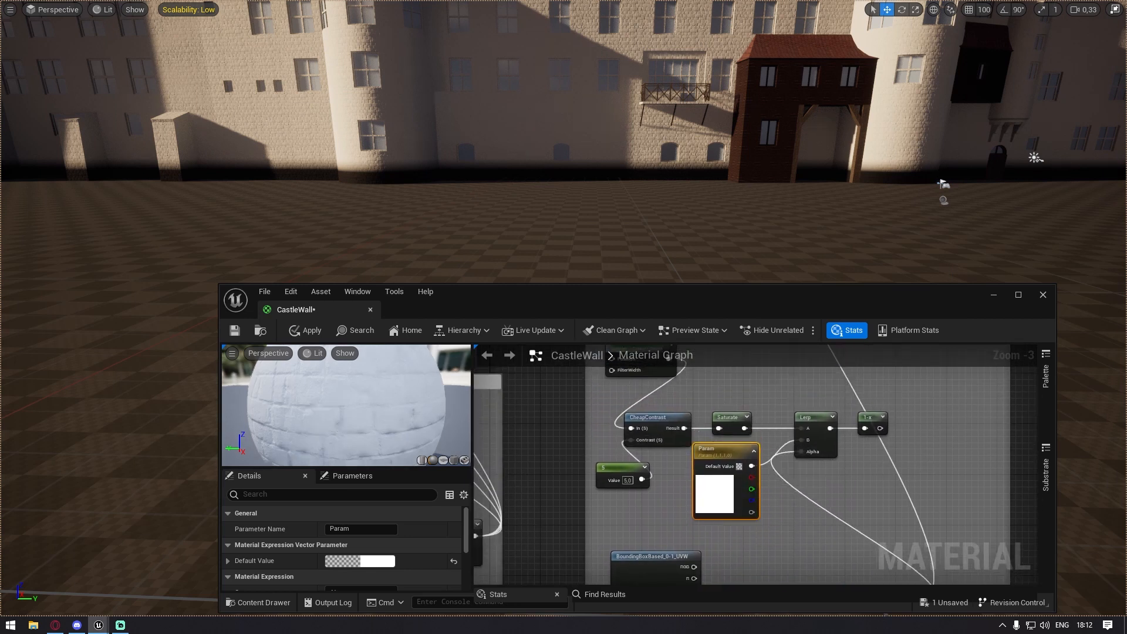
right_drag(728, 395, 743, 415)
drag(895, 450, 749, 476)
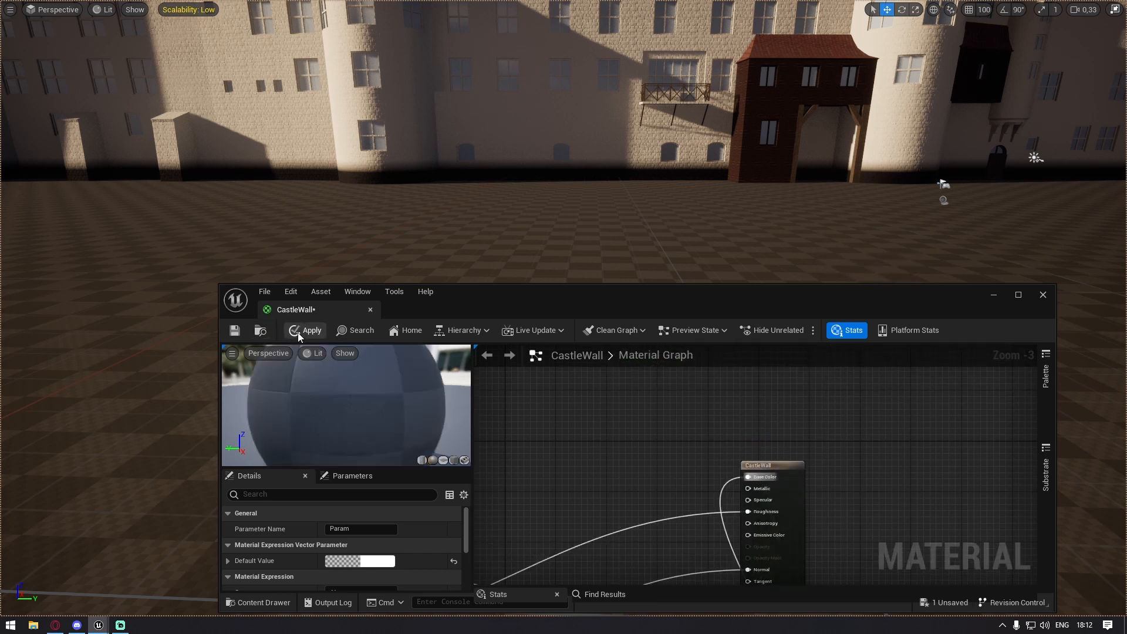
click(299, 332)
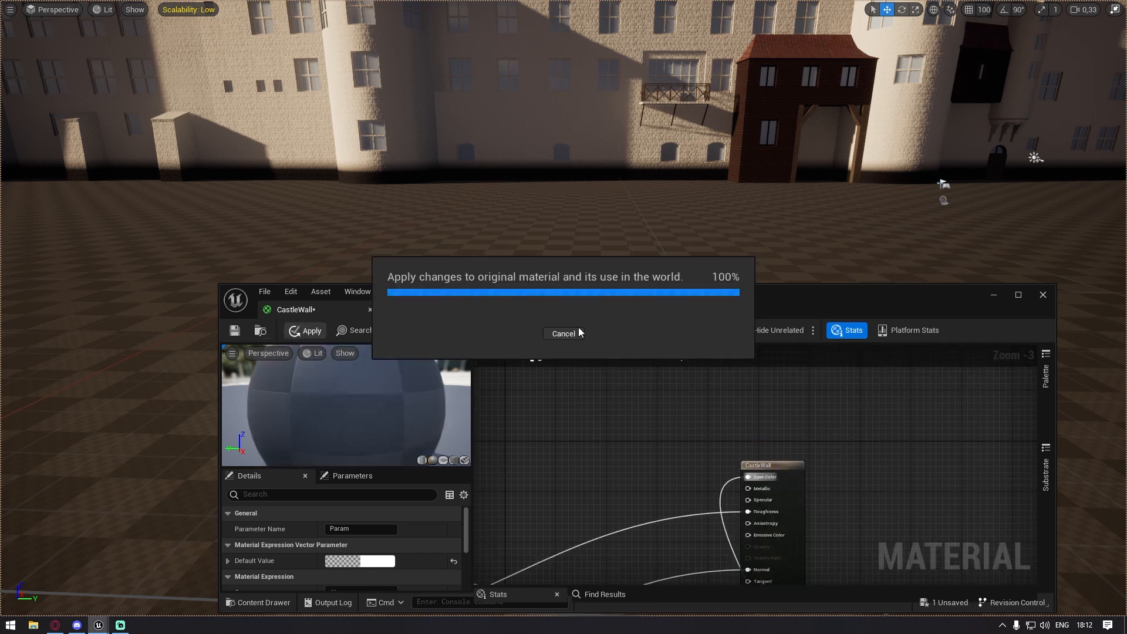
Examine the combined noise and height mask along the base of the castle walls
key(w)
right_drag(630, 250, 611, 227)
key(w)
right_drag(718, 220, 895, 180)
key(s)
key(w)
key(w)
key(s)
Connect the DamageMask's 1-x output to Base Color and apply the material
scroll(589, 503, down, 2)
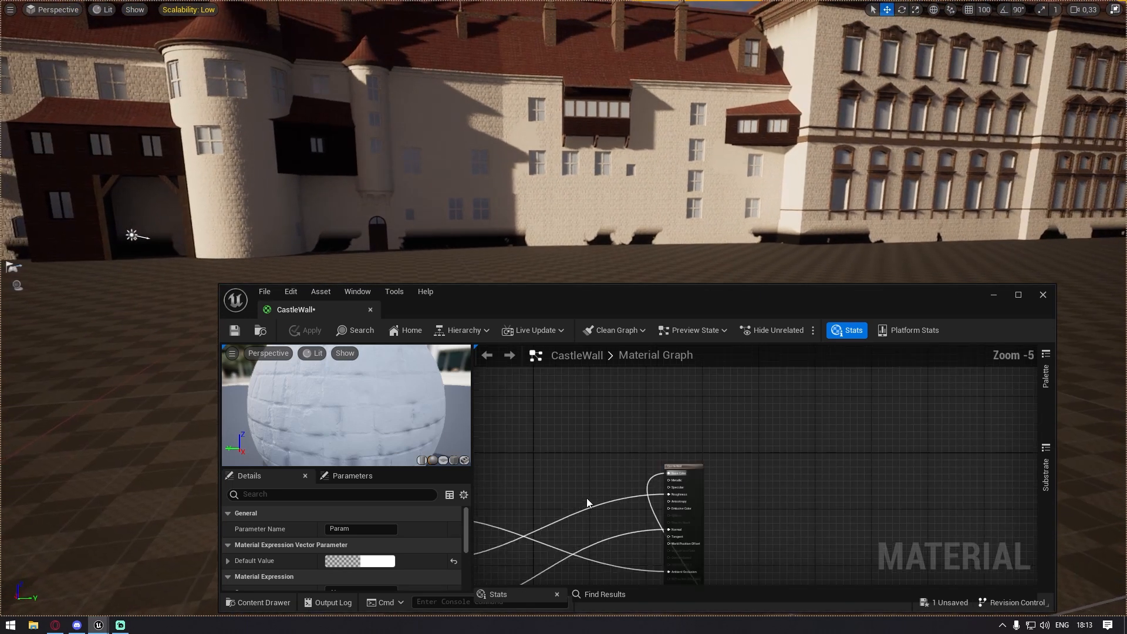
scroll(589, 503, down, 1)
right_drag(593, 517, 623, 358)
scroll(651, 477, up, 2)
drag(805, 408, 695, 394)
right_drag(587, 217, 566, 230)
key(s)
click(305, 330)
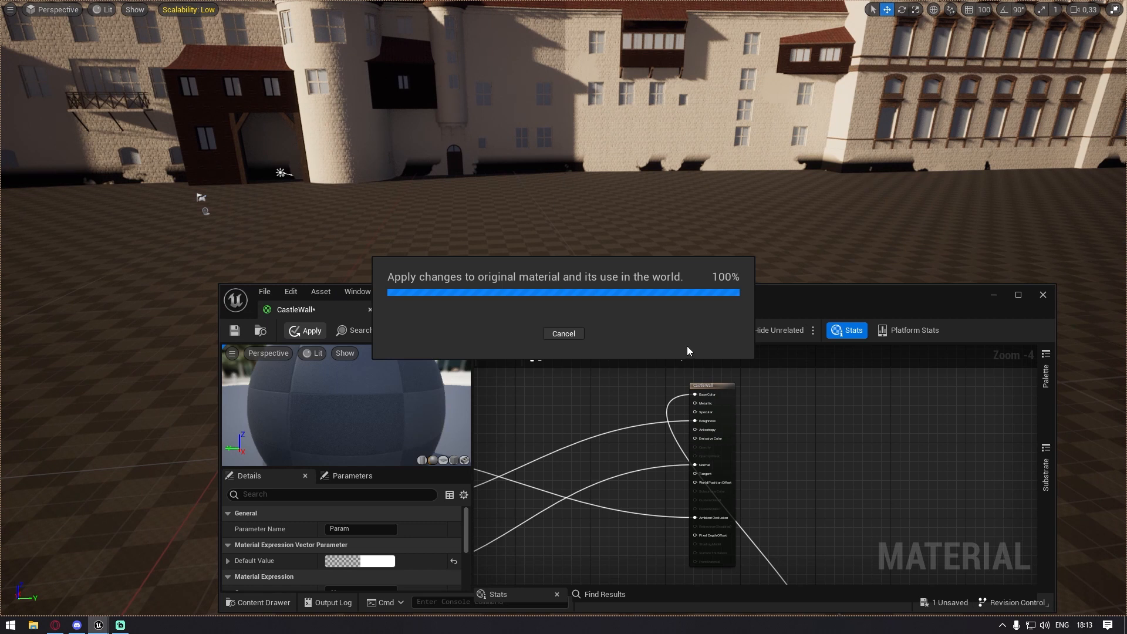
Examine the inverted damage mask on the castle walls
right_drag(828, 235, 760, 222)
key(w)
key(w)
Maximize the material editor and bring up the DamageMask and Dirt Mask node groups for inspection
drag(625, 296, 590, 93)
scroll(647, 308, down, 3)
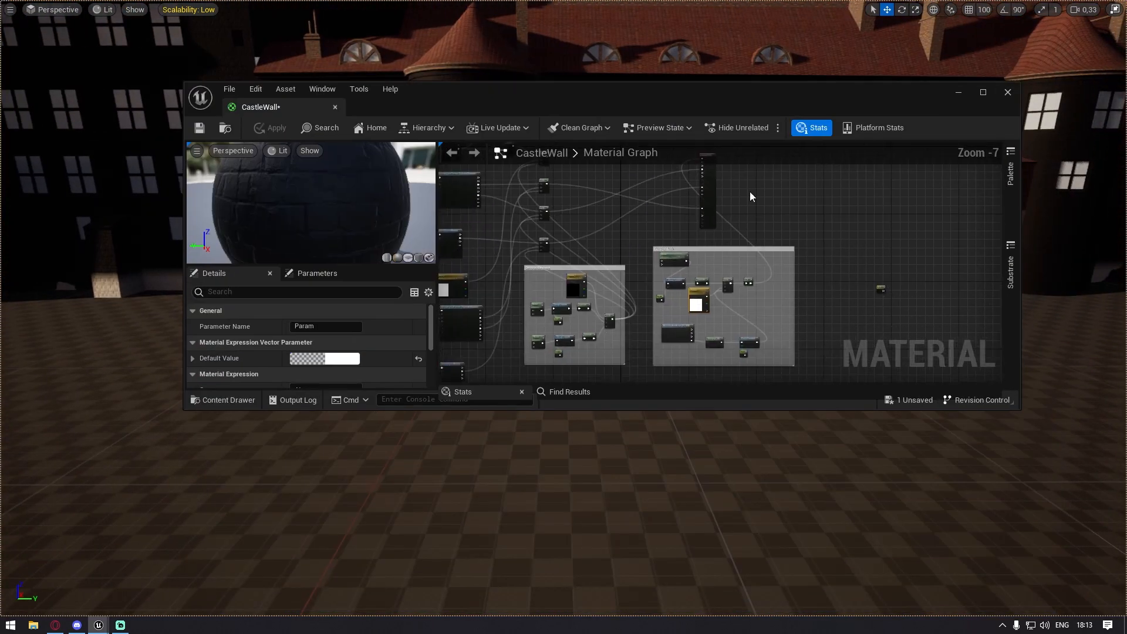
double_click(698, 104)
scroll(697, 327, up, 4)
right_drag(619, 168, 704, 339)
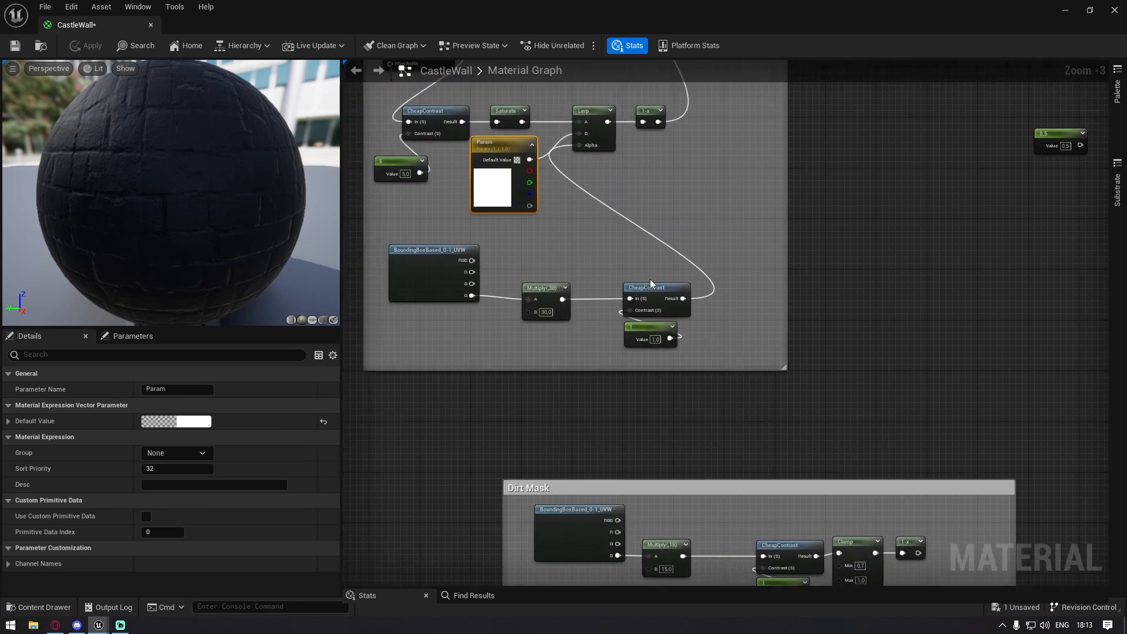
right_drag(650, 280, 686, 327)
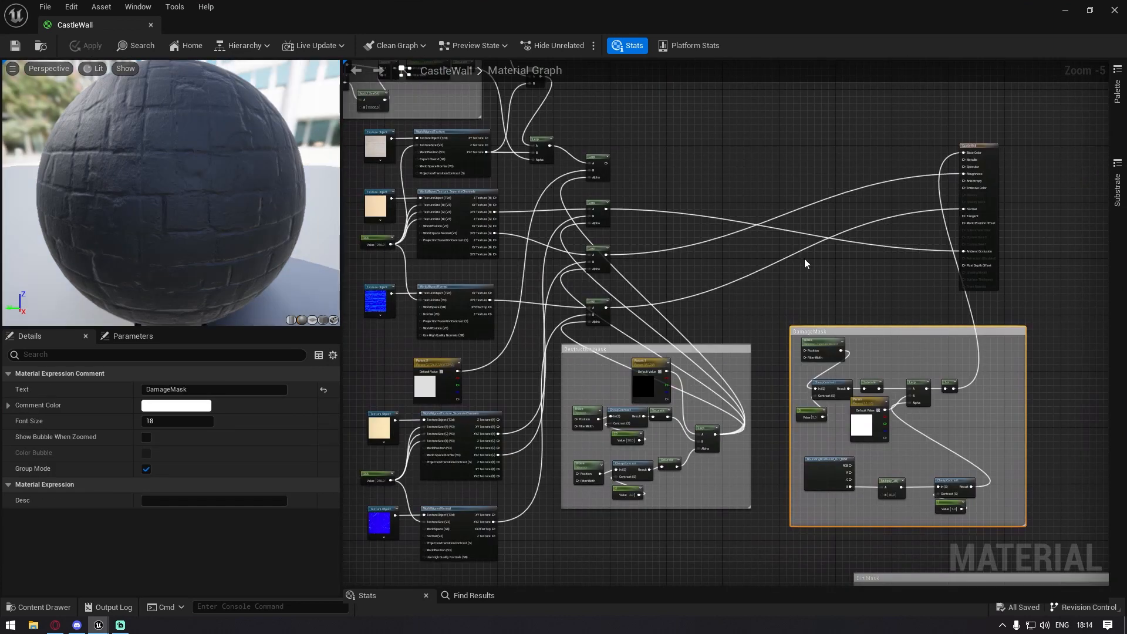
Add four Lerp nodes in a vertical stack between the existing Lerp column and the material's output node
scroll(805, 263, up, 3)
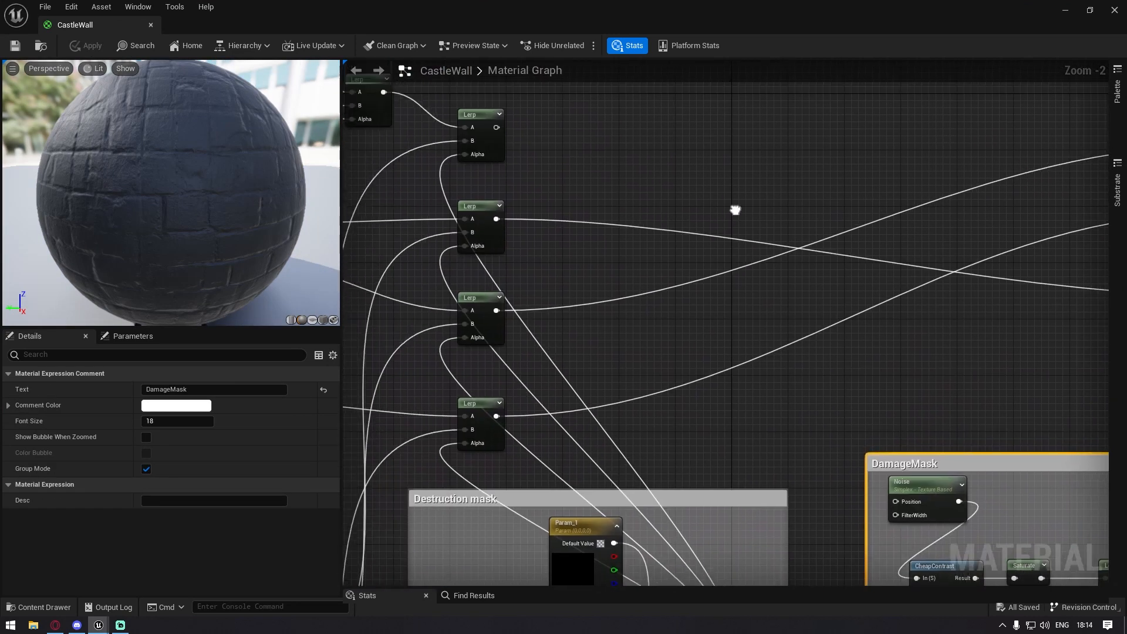
click(780, 211)
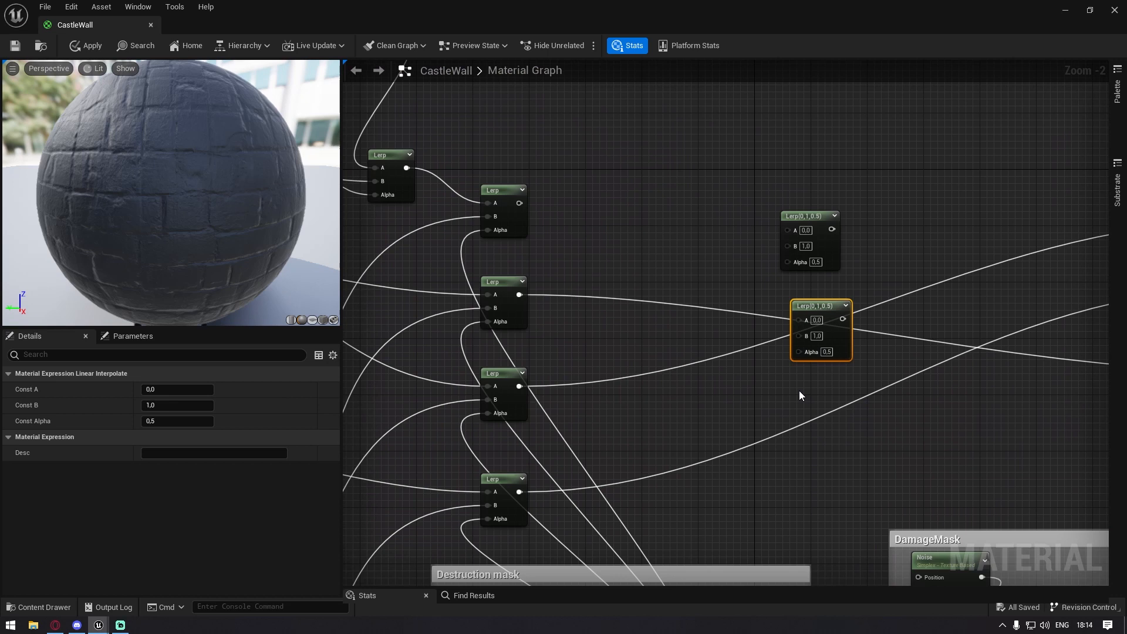
click(791, 375)
click(799, 468)
click(819, 385)
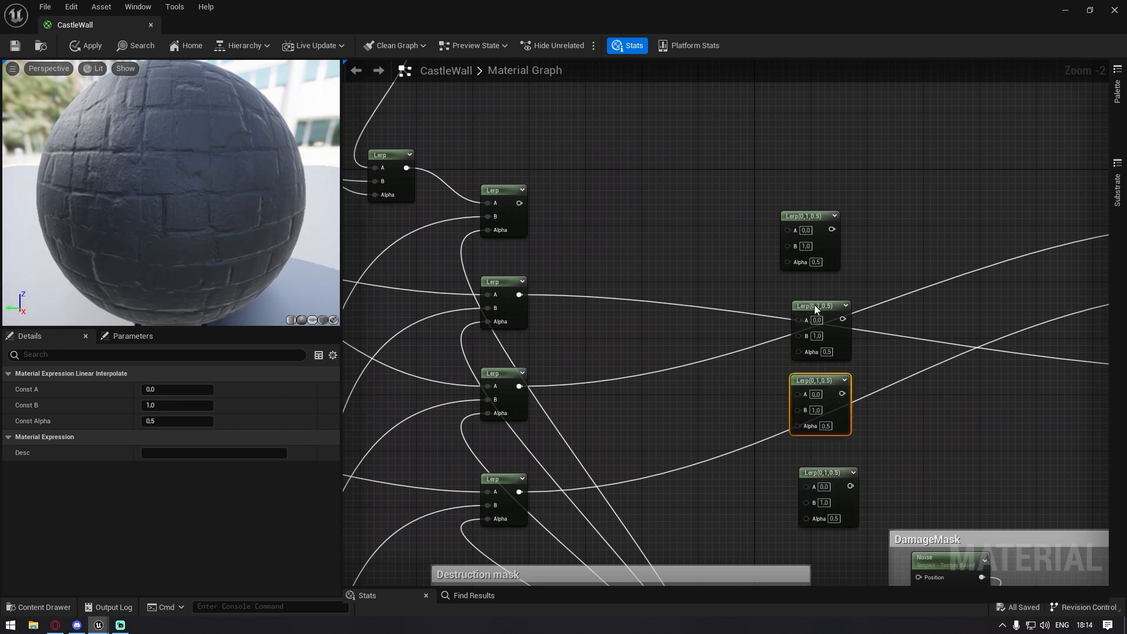
drag(815, 309, 801, 299)
click(800, 464)
scroll(810, 302, down, 5)
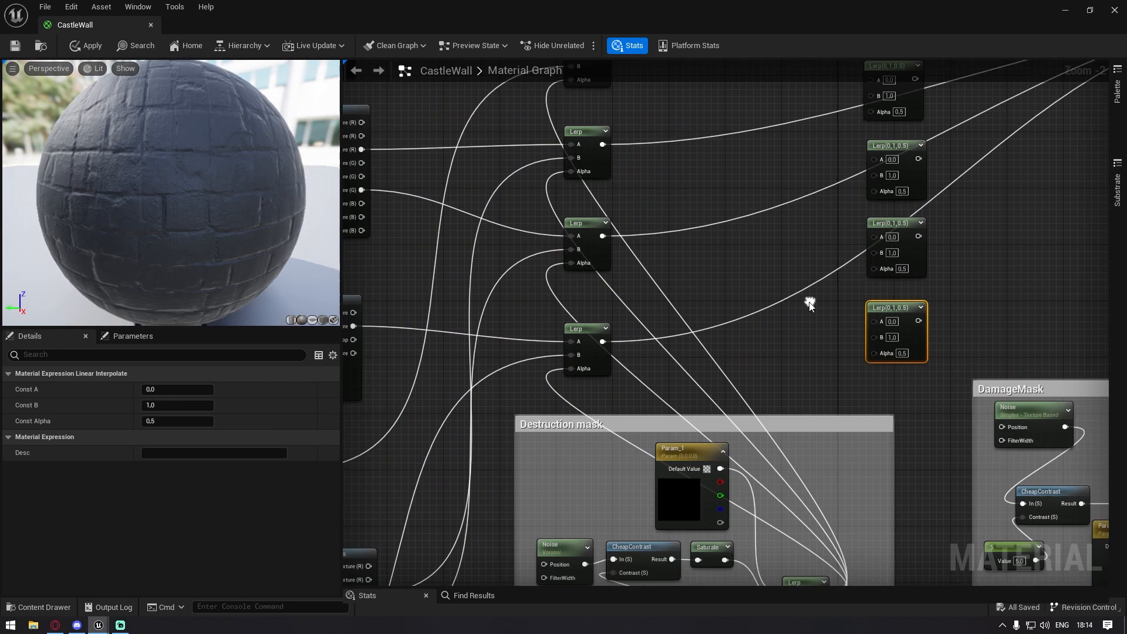
Leave the material graph, restore the level editor's full layout and show the YoutubeTut content folder with the three old fort wall textures
drag(610, 260, 697, 372)
scroll(866, 245, up, 3)
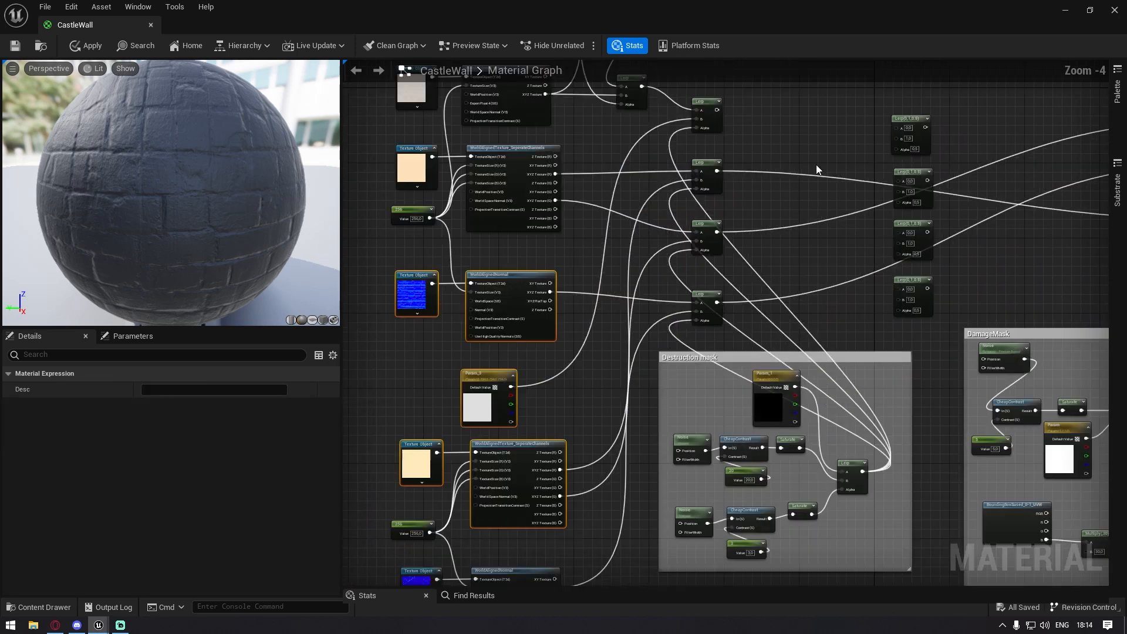
click(801, 261)
drag(813, 14, 1126, 188)
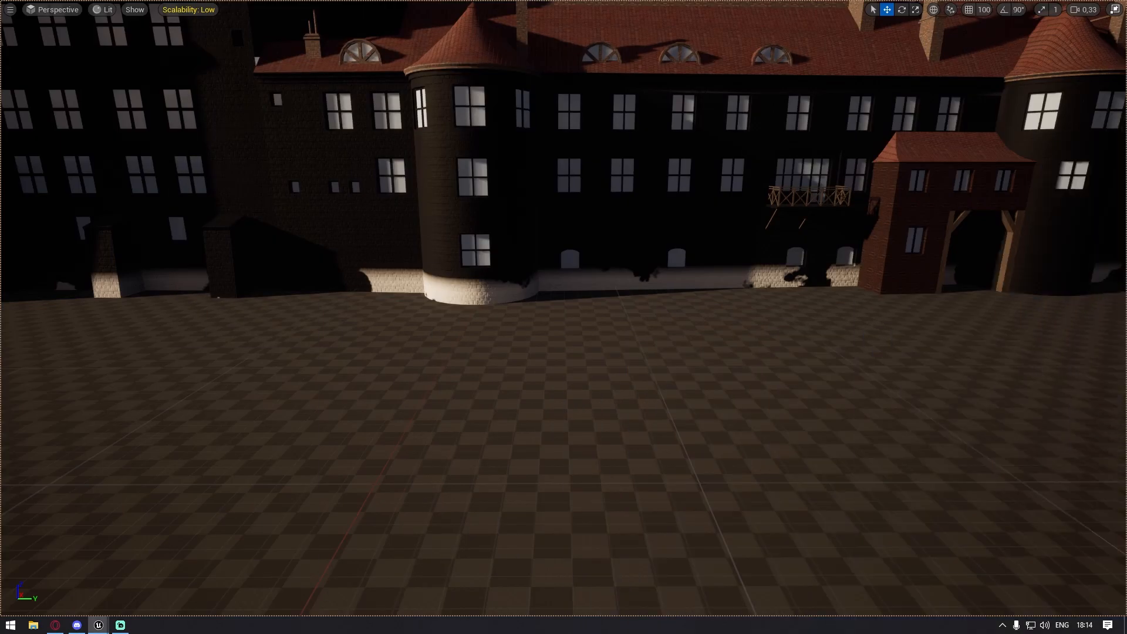
right_drag(457, 280, 430, 296)
key(w)
key(F11)
click(33, 462)
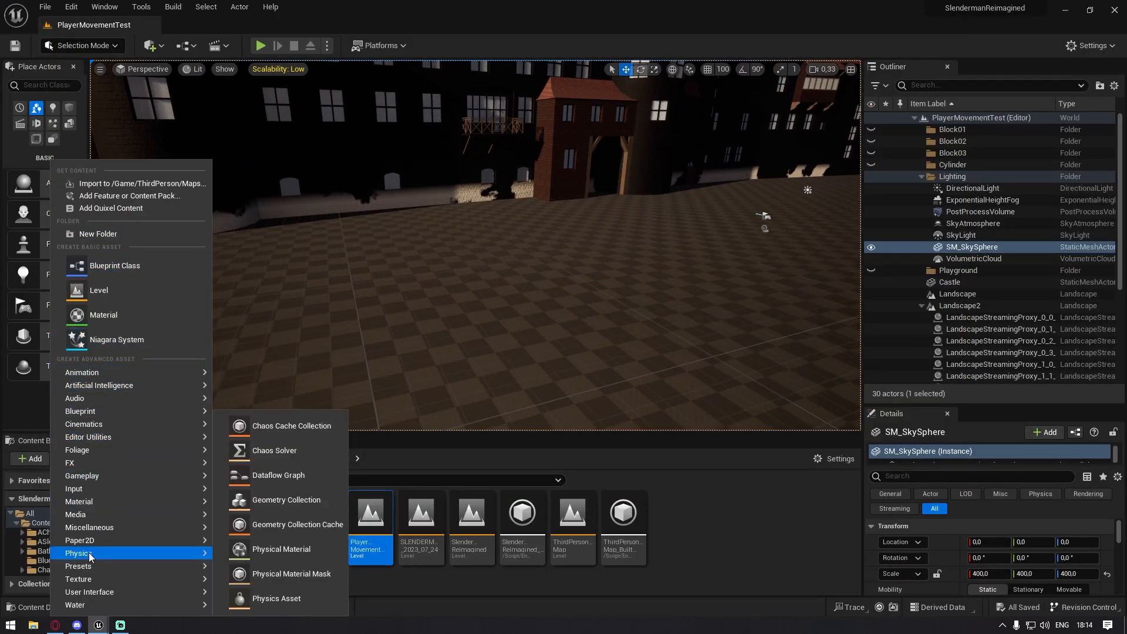
mouse_move(86, 376)
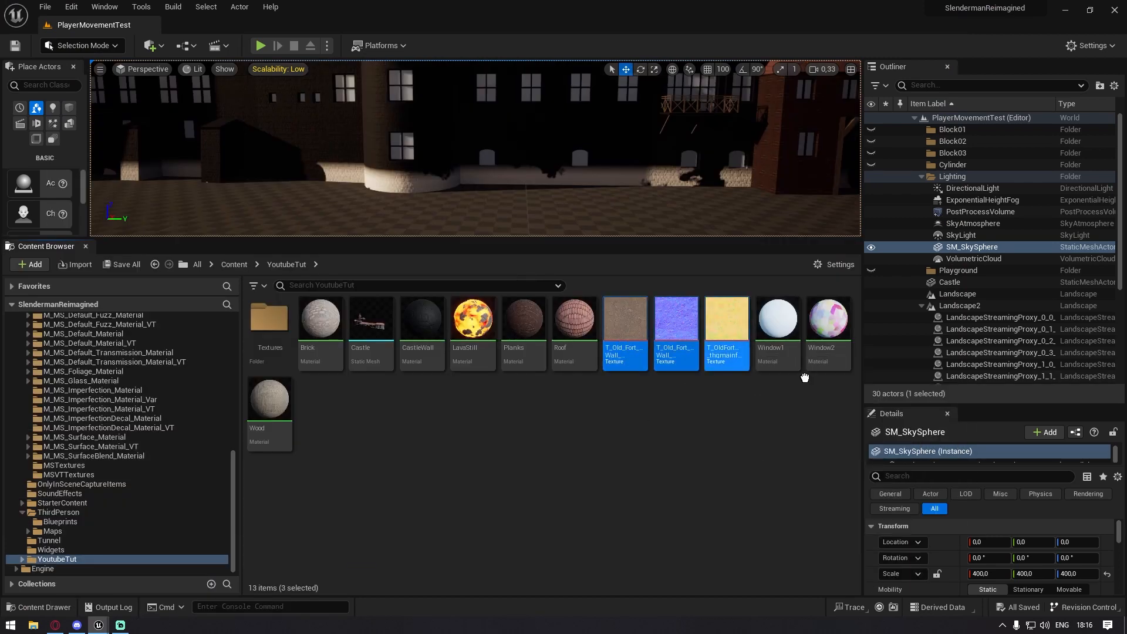
Add the three old fort wall textures to the CastleWall graph as Texture Samples and place them below the existing nodes
double_click(421, 320)
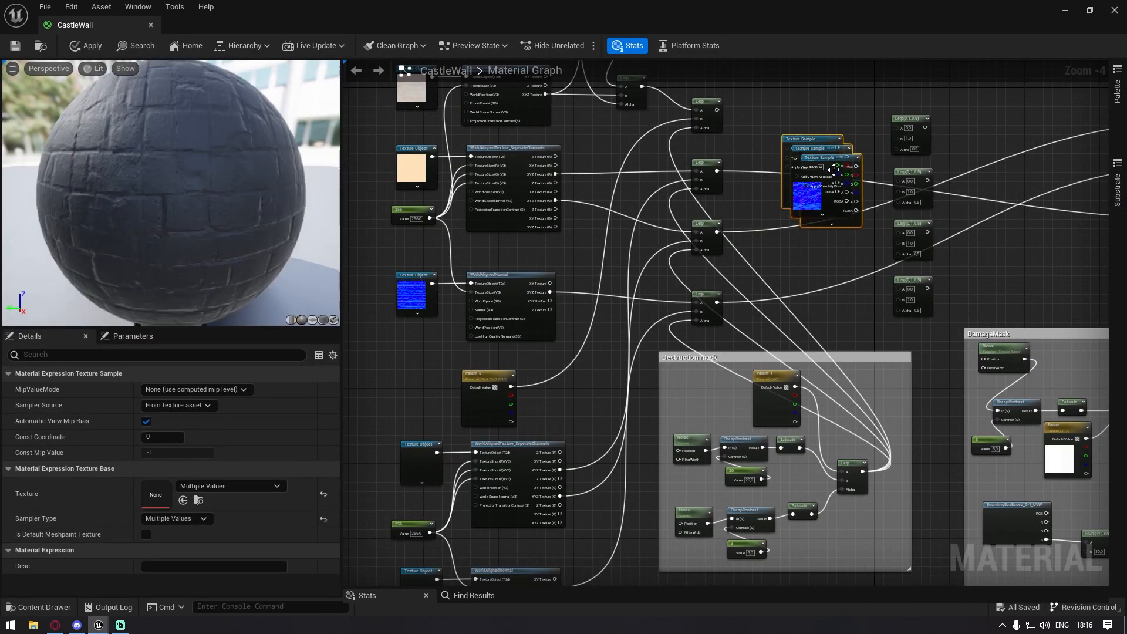
scroll(801, 166, down, 6)
drag(811, 176, 686, 379)
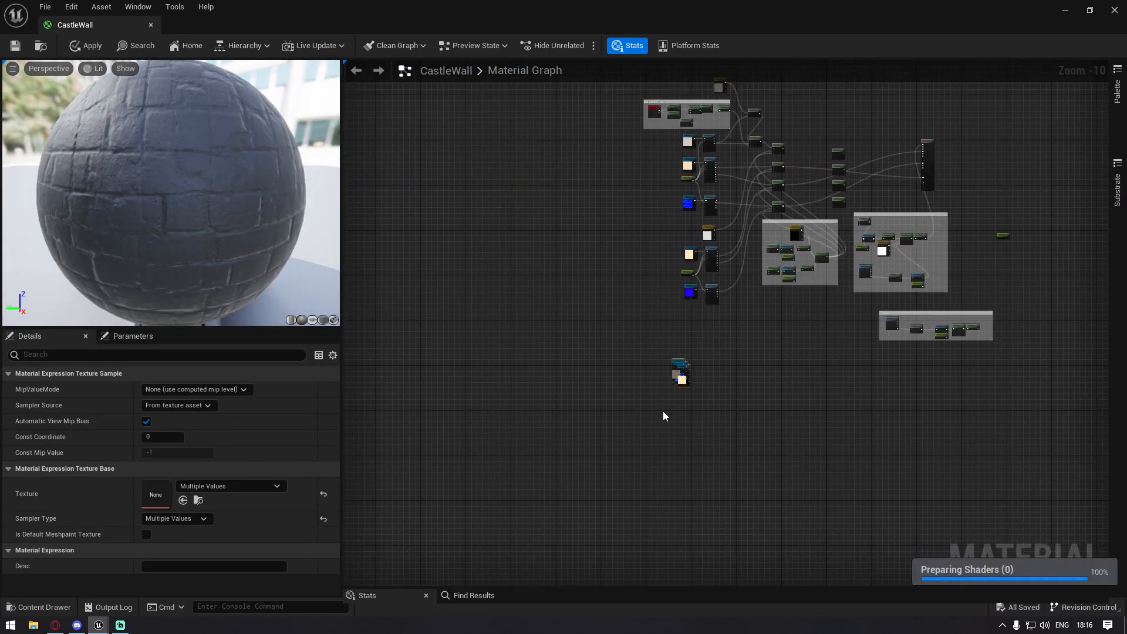
Arrange the three new Texture Samples in a vertical column: colour on top, ORDp mask in the middle, normal map below
scroll(698, 357, up, 9)
drag(636, 353, 705, 203)
click(580, 405)
drag(559, 352, 731, 360)
drag(524, 314, 525, 208)
drag(659, 190, 495, 362)
drag(701, 358, 512, 497)
drag(543, 348, 547, 339)
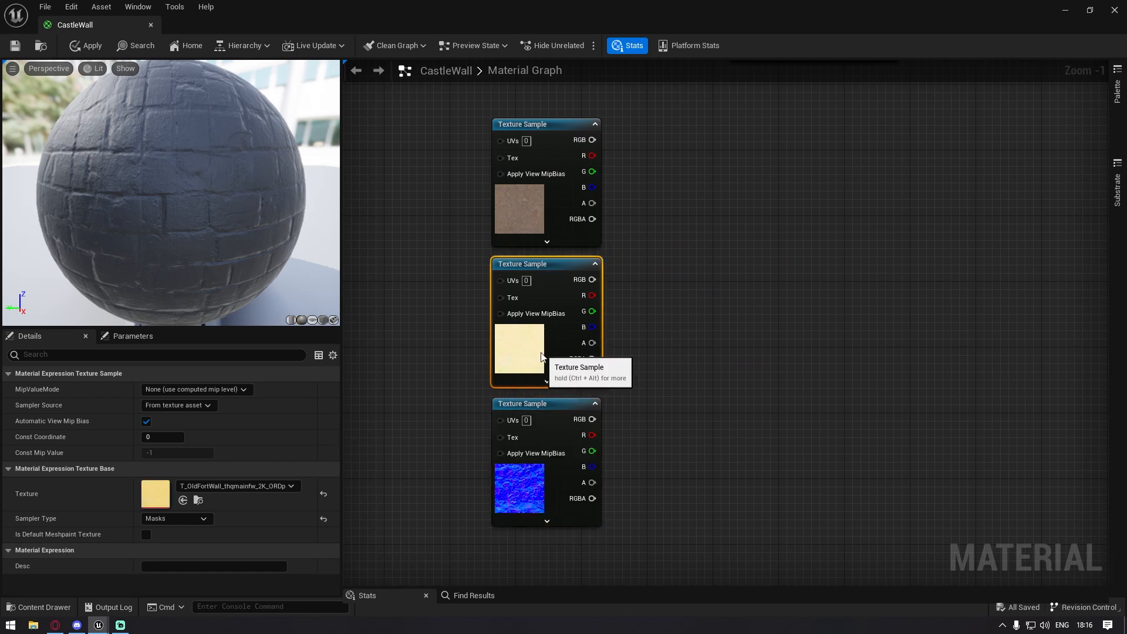
click(634, 335)
Add a WorldAlignedTexture node beside the old fort wall colour texture
right_drag(650, 226, 678, 310)
drag(714, 231, 715, 231)
click(698, 252)
right_click(702, 250)
text(worl)
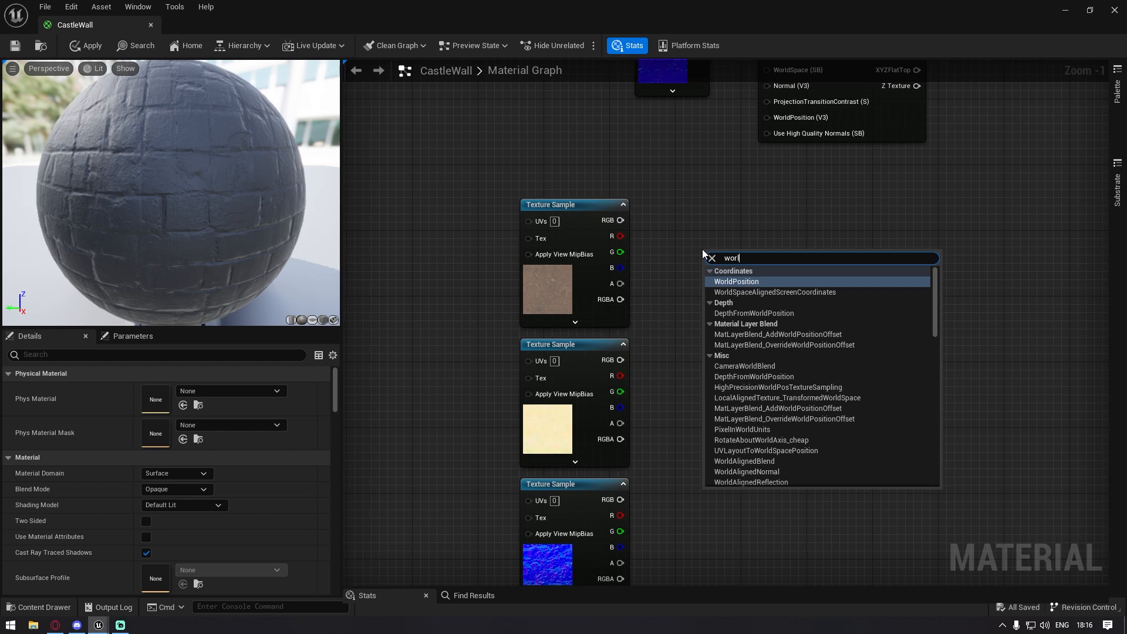
text(d aligned)
key(ctrl+a)
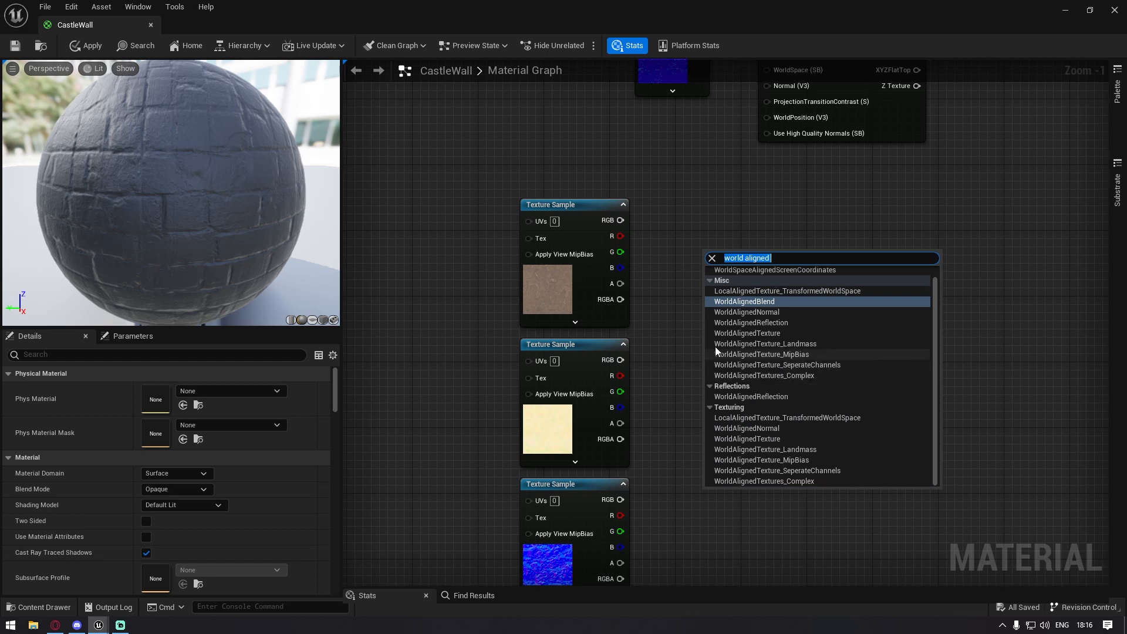
click(749, 334)
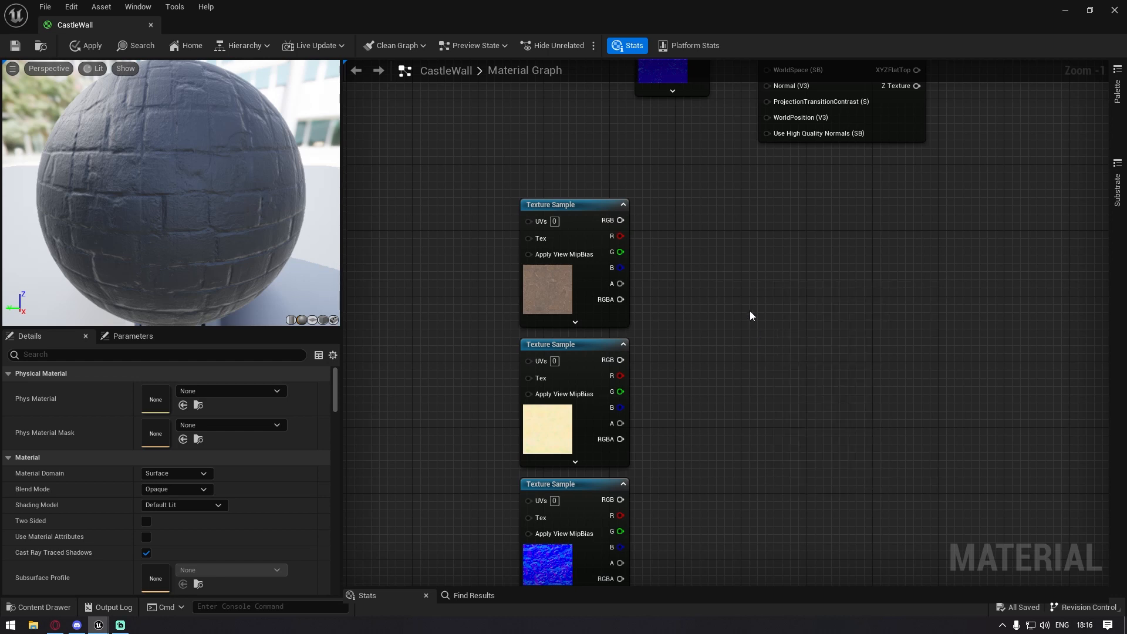
right_click(755, 259)
click(755, 245)
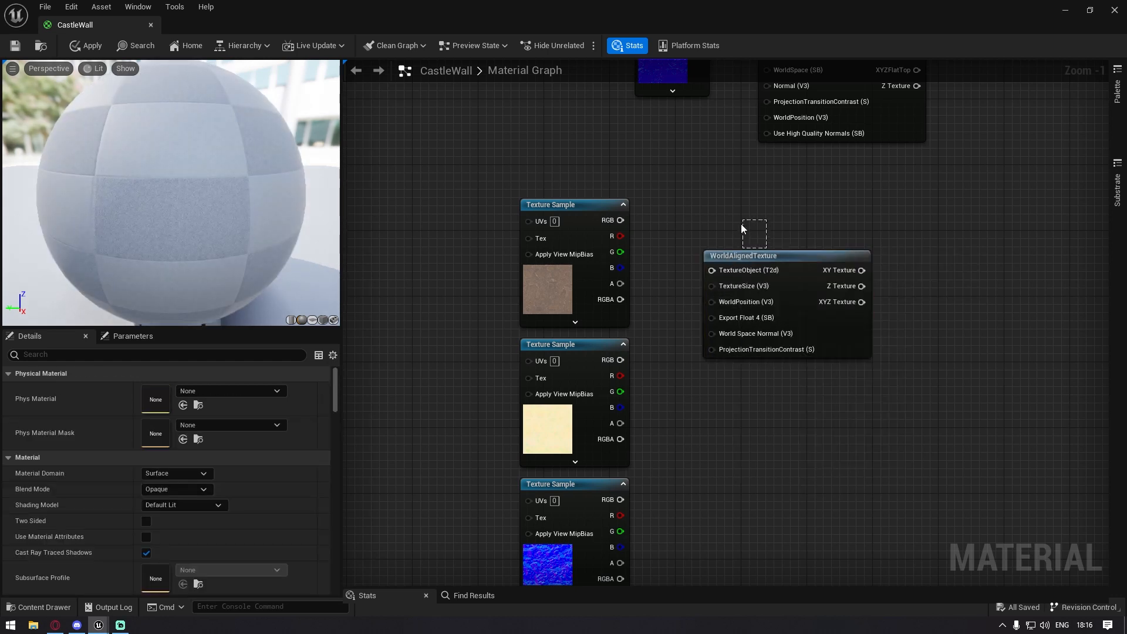
drag(765, 256, 746, 221)
Add a WorldAlignedTexture_SeperateChannels node beside the ORDp mask texture
right_drag(735, 384, 717, 294)
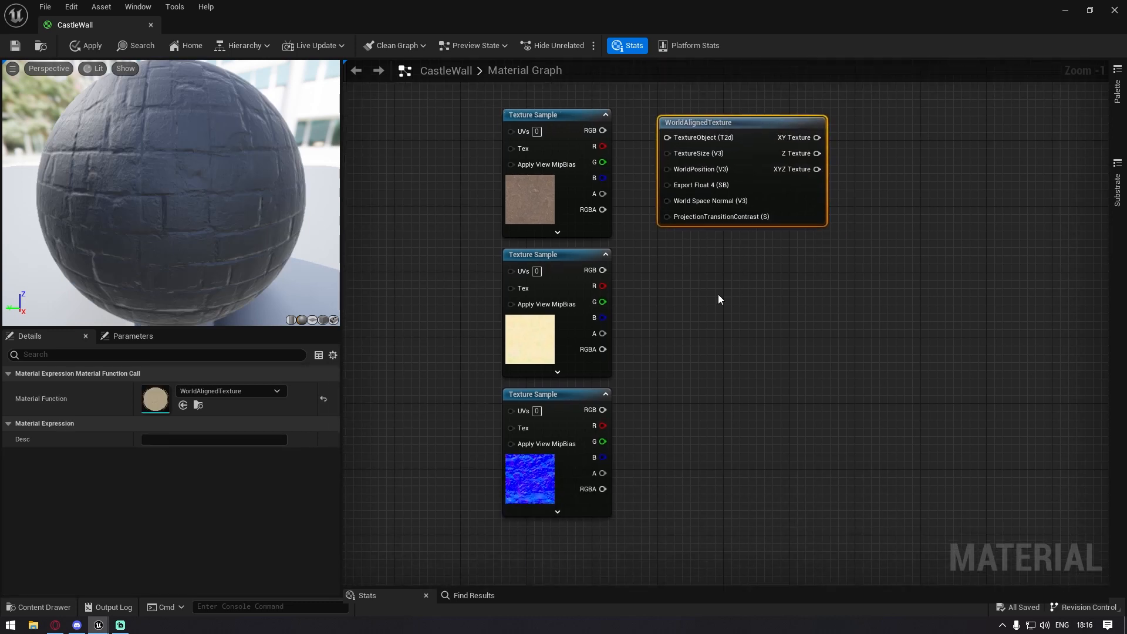
right_click(707, 291)
text(world aligned)
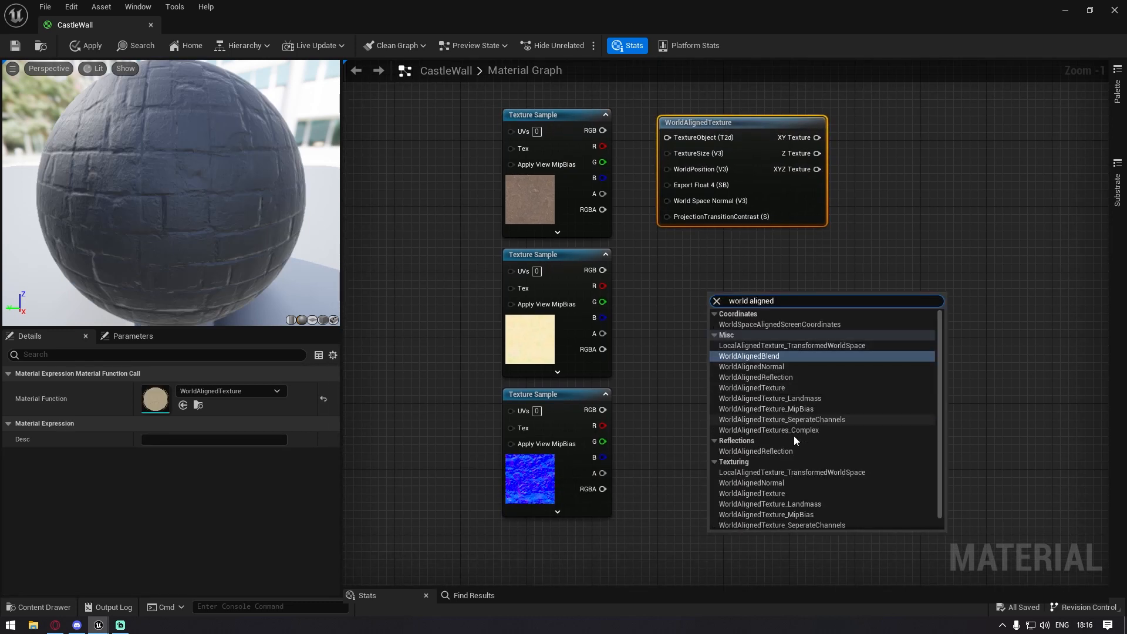
key(Escape)
drag(788, 296, 745, 255)
Add a WorldAlignedNormal node beside the old fort wall normal texture, below the separate-channels node
right_drag(739, 473, 715, 389)
right_click(715, 389)
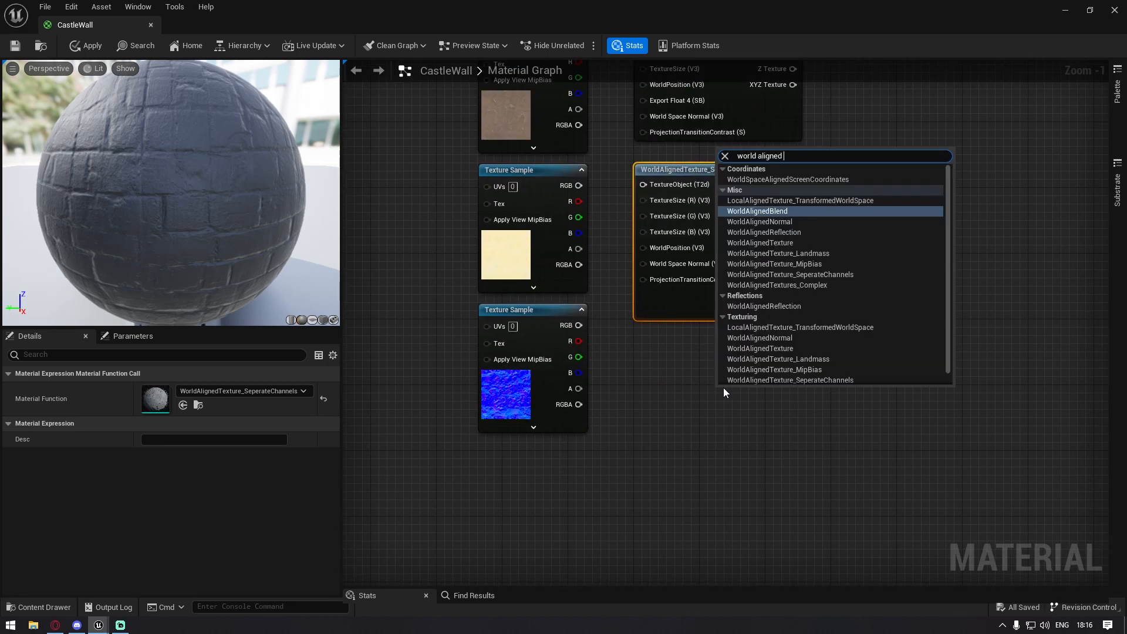
click(773, 222)
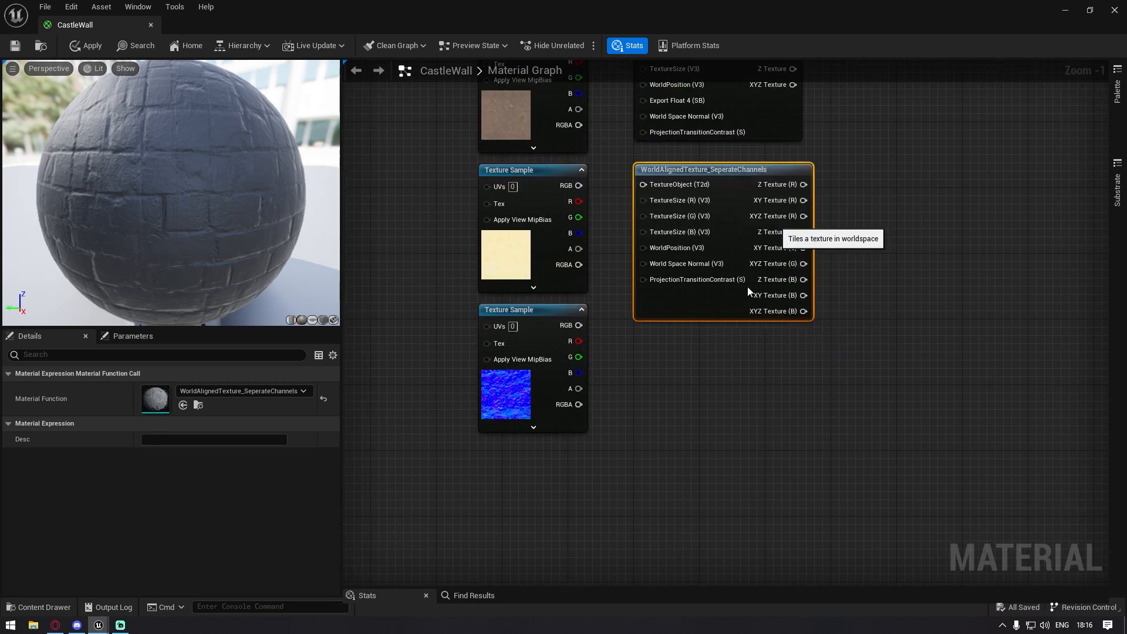
drag(686, 346, 687, 348)
click(916, 411)
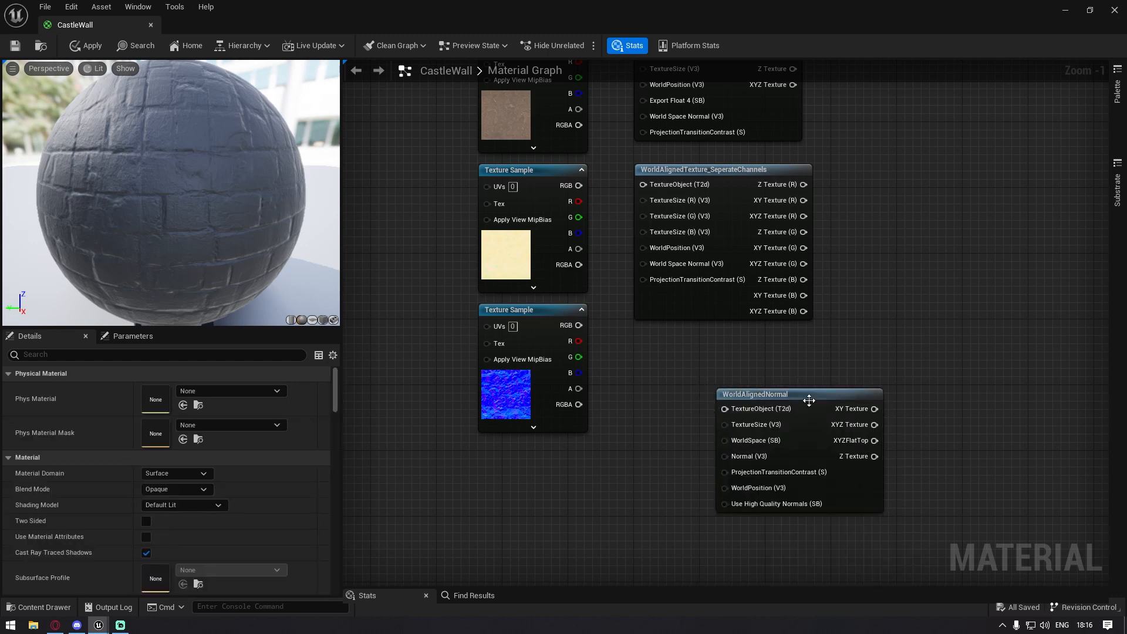
drag(811, 399, 730, 346)
Convert the colour, ORDp mask and normal Texture Samples to Texture Objects
right_click(513, 130)
right_drag(422, 135, 452, 235)
right_click(561, 214)
drag(610, 146, 659, 156)
right_click(543, 214)
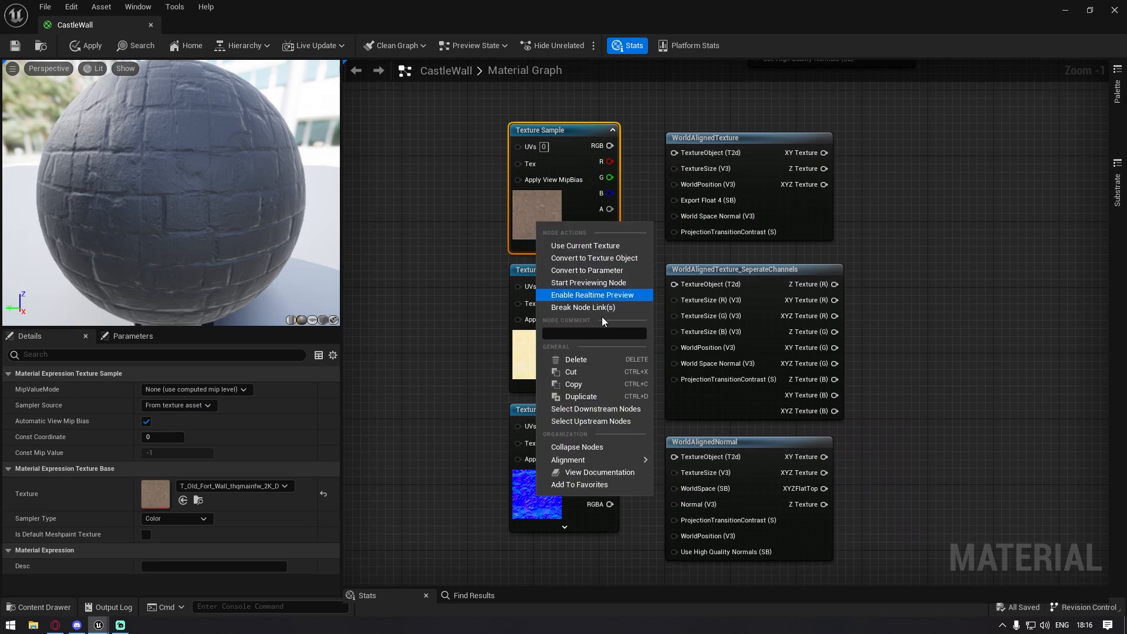
click(589, 259)
right_click(550, 313)
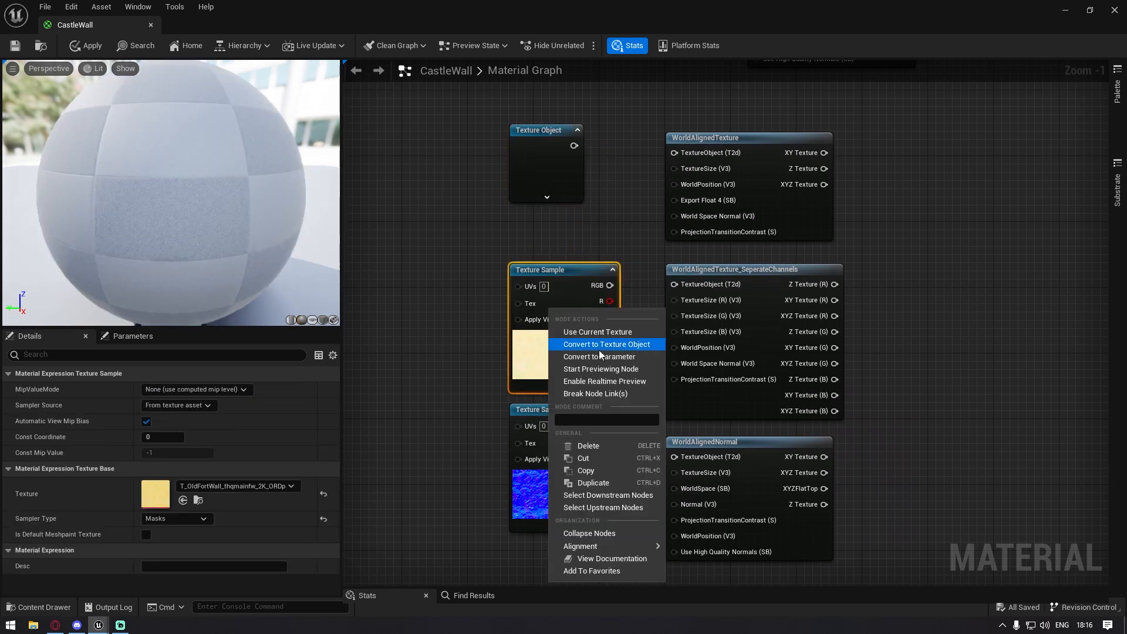
click(600, 347)
right_click(552, 465)
click(621, 228)
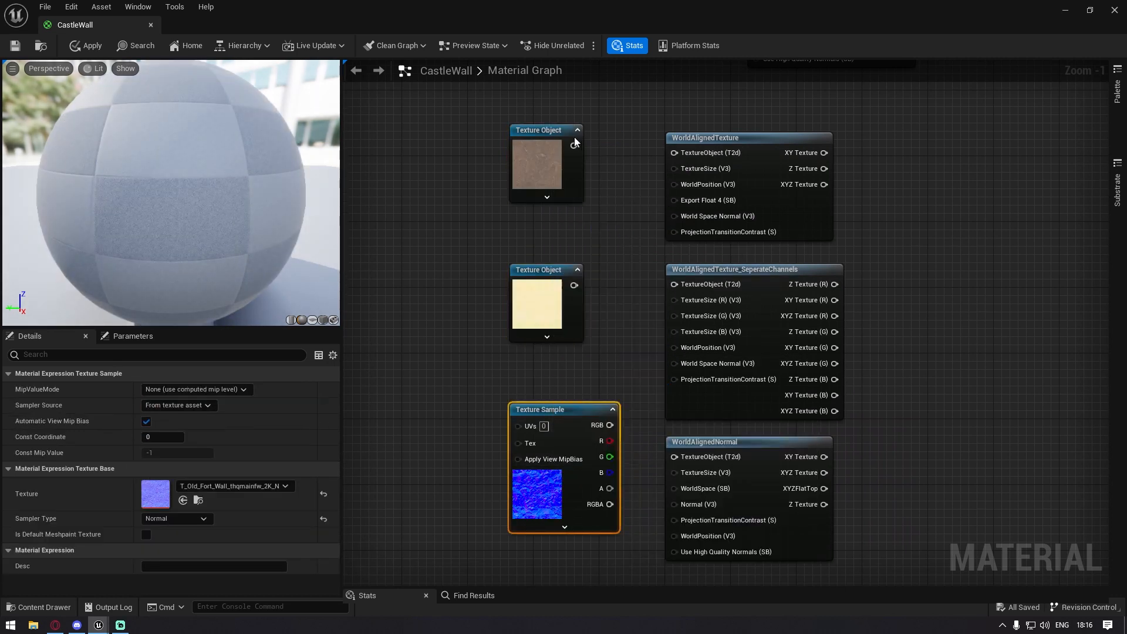
Connect each Texture Object to the TextureObject input of its matching world-aligned node
drag(683, 158, 681, 156)
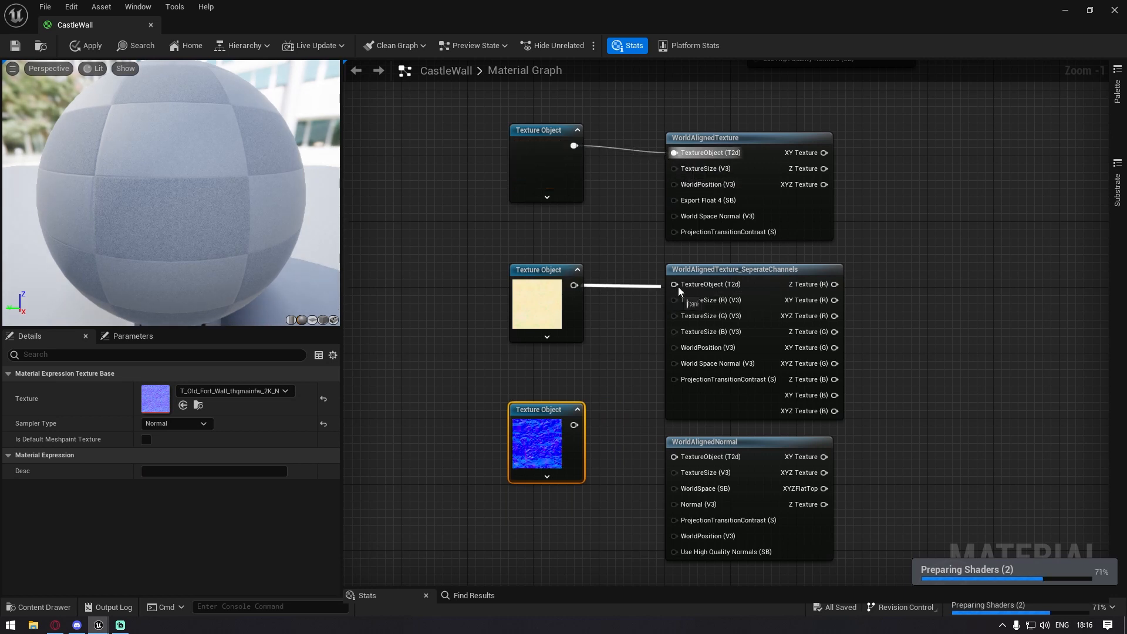
drag(679, 290, 675, 285)
drag(679, 462, 689, 457)
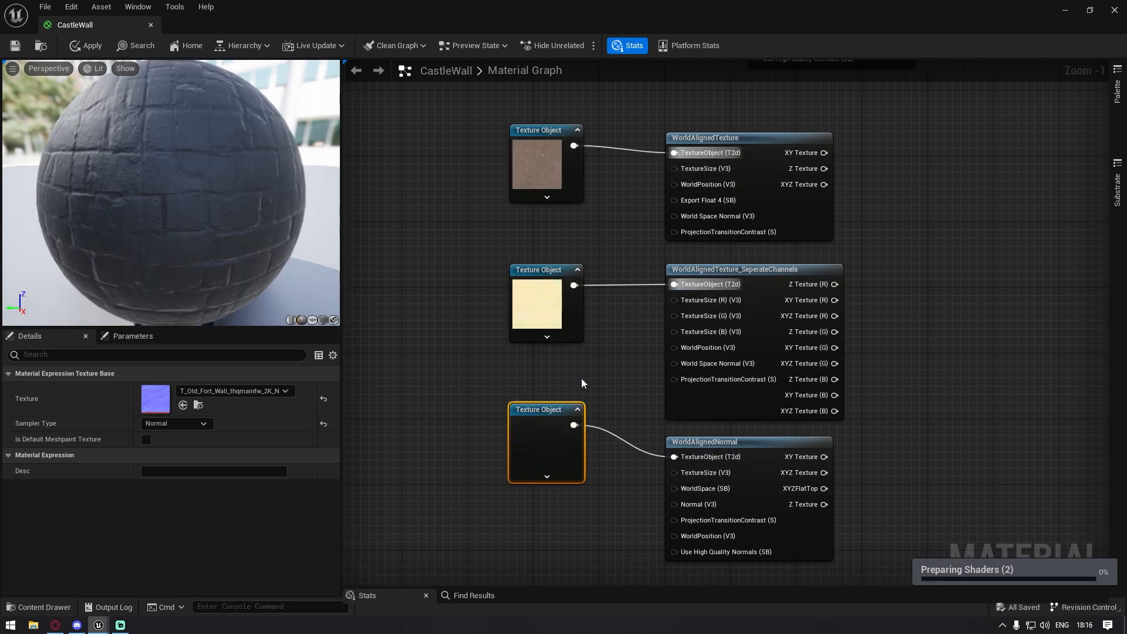
Align the normal and colour Texture Objects with their world-aligned nodes so the connections run straight
scroll(595, 363, down, 1)
right_drag(598, 313, 616, 393)
drag(562, 523, 570, 556)
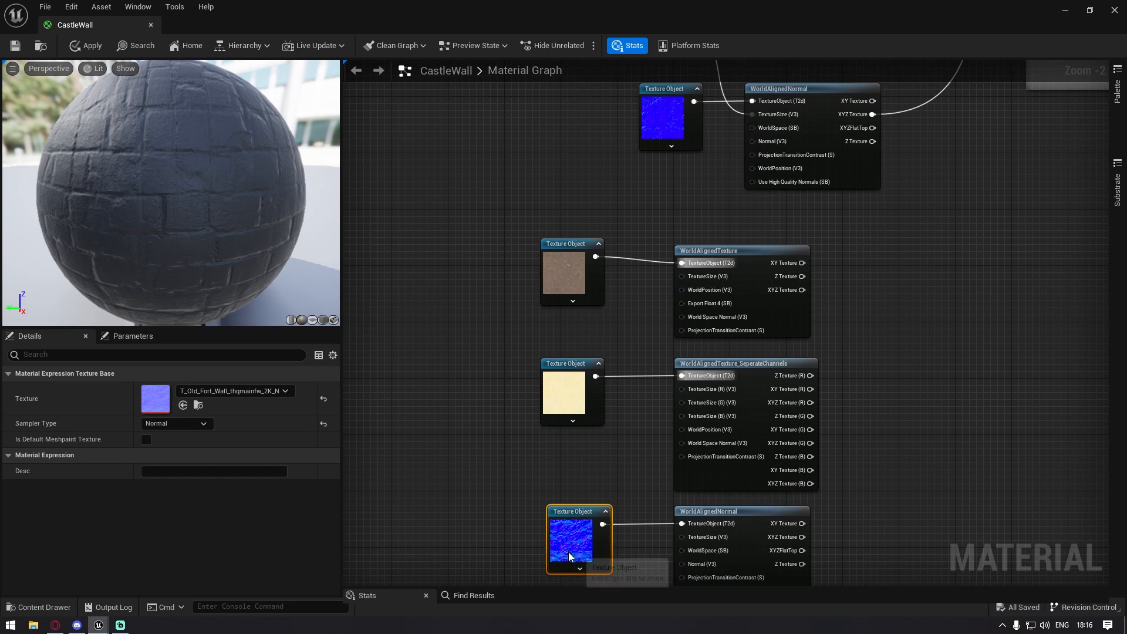
drag(568, 285, 571, 284)
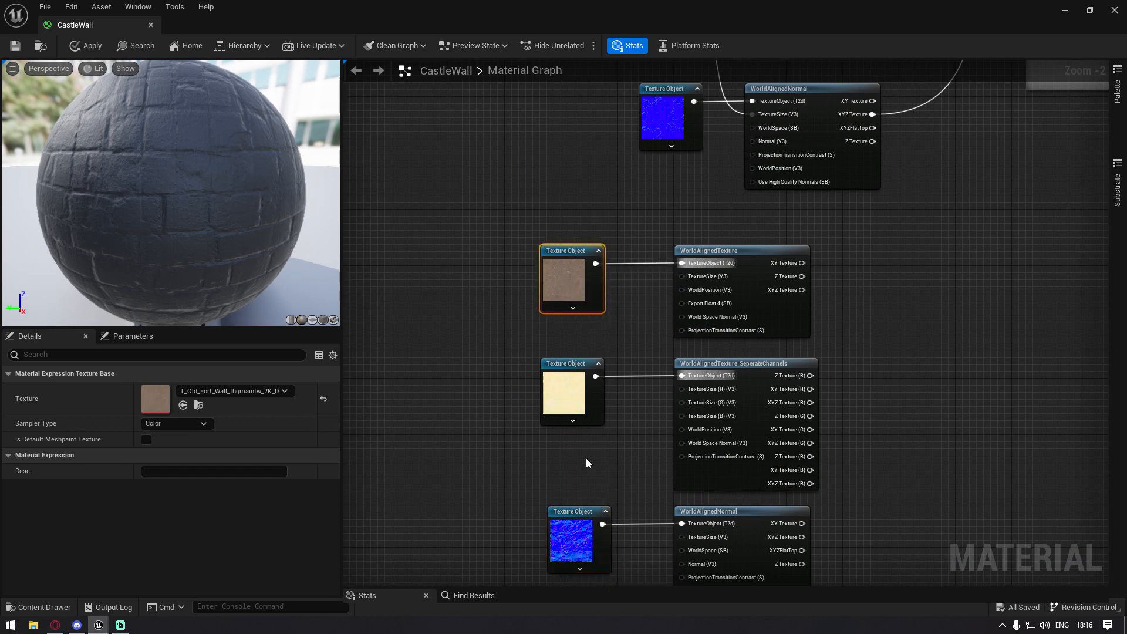
click(576, 543)
scroll(684, 505, up, 2)
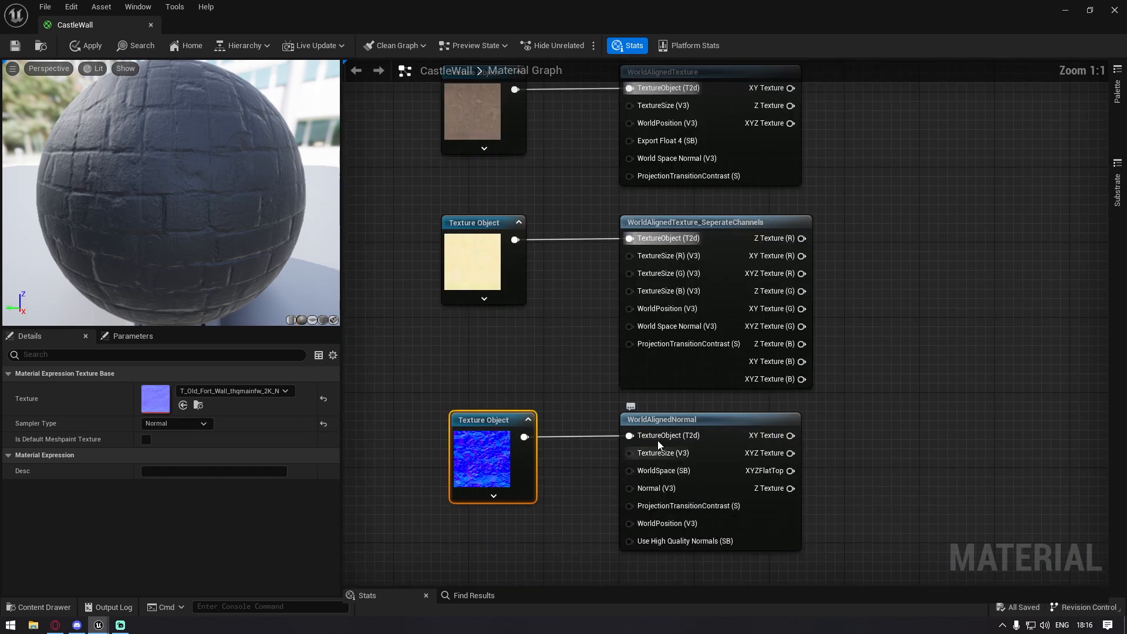
Disconnect the Base Color, Ambient Occlusion and Normal inputs of the CastleWall output node
scroll(681, 454, down, 5)
right_drag(740, 252, 740, 339)
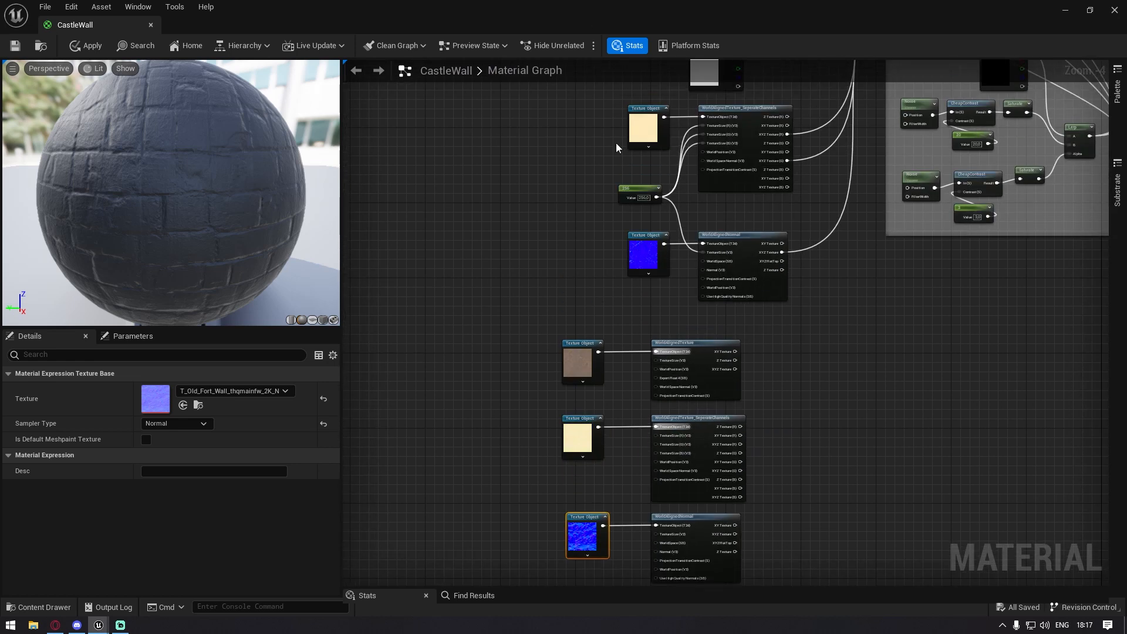
scroll(599, 314, down, 2)
right_drag(852, 188, 851, 287)
scroll(857, 285, up, 6)
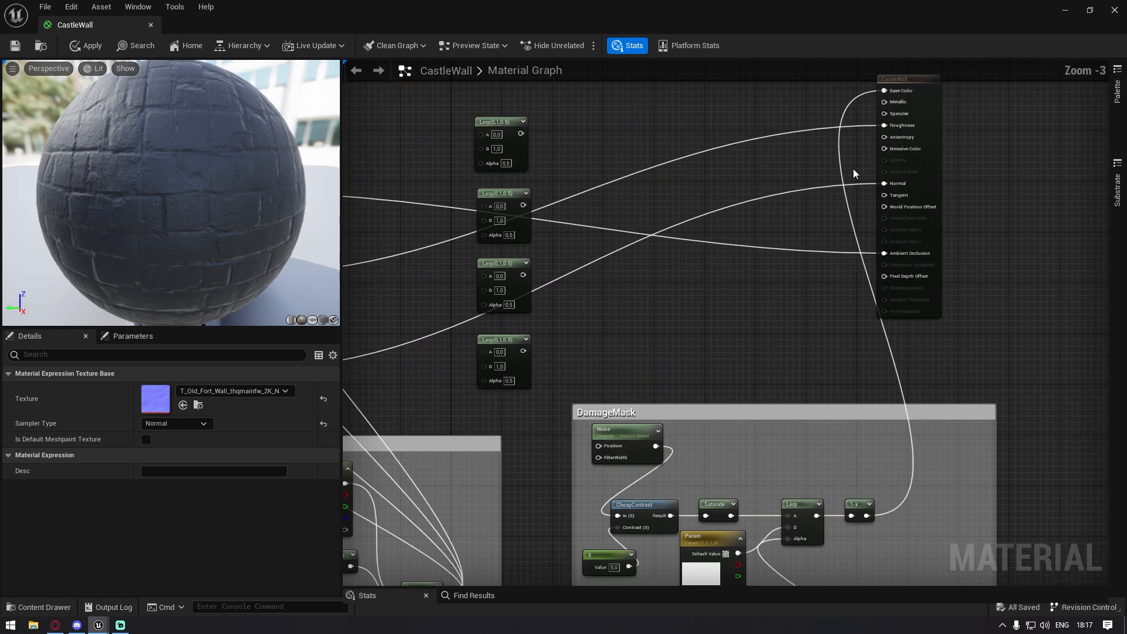
click(868, 293)
alt+click(866, 290)
alt+click(858, 185)
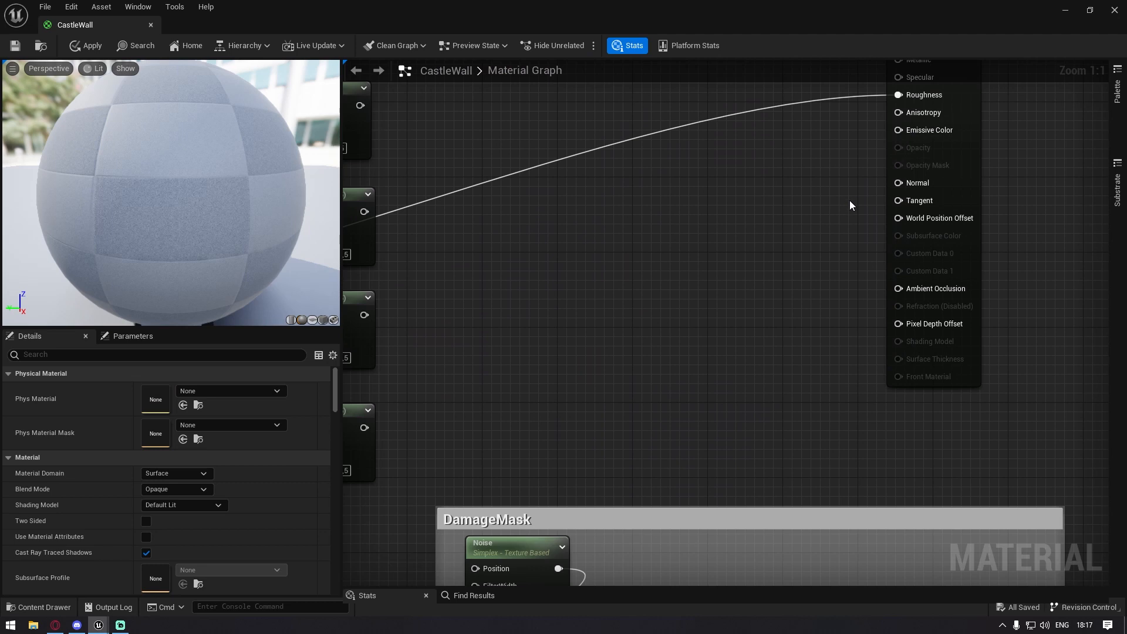
Move the output node beside the world-aligned nodes and connect their XYZ outputs to Base Color, Ambient Occlusion, Roughness and Normal
right_drag(849, 110, 849, 199)
scroll(867, 169, down, 4)
drag(891, 141, 800, 406)
scroll(702, 437, up, 4)
right_drag(716, 573, 646, 412)
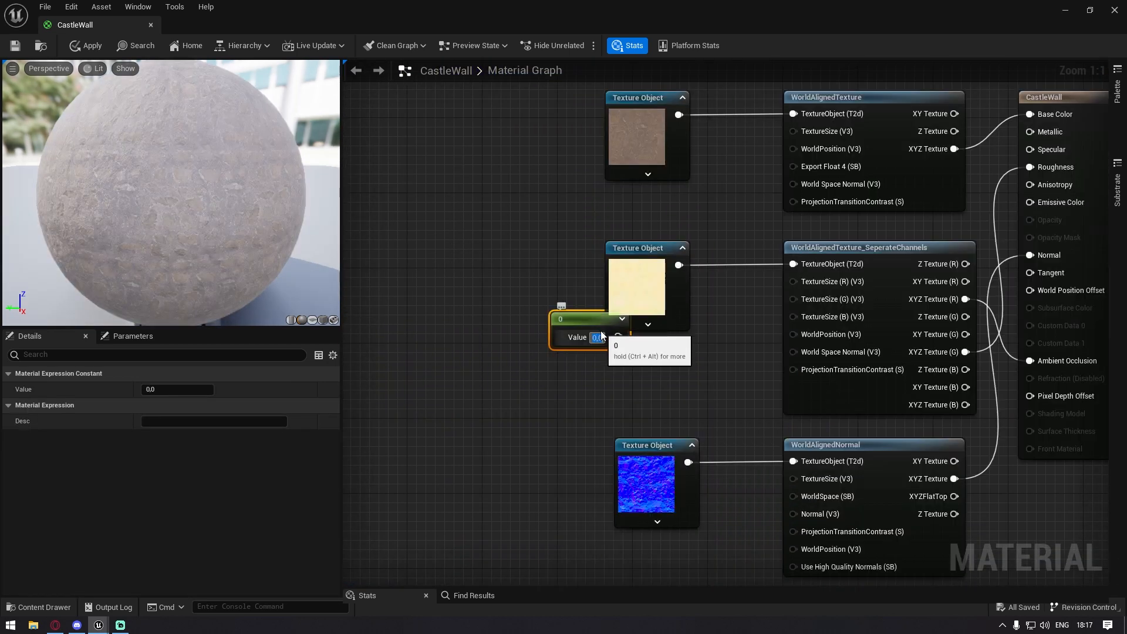
Set the new Constant to 256 and connect it to every TextureSize input of the three world-aligned nodes
click(601, 333)
text(256)
key(Return)
drag(591, 322, 561, 337)
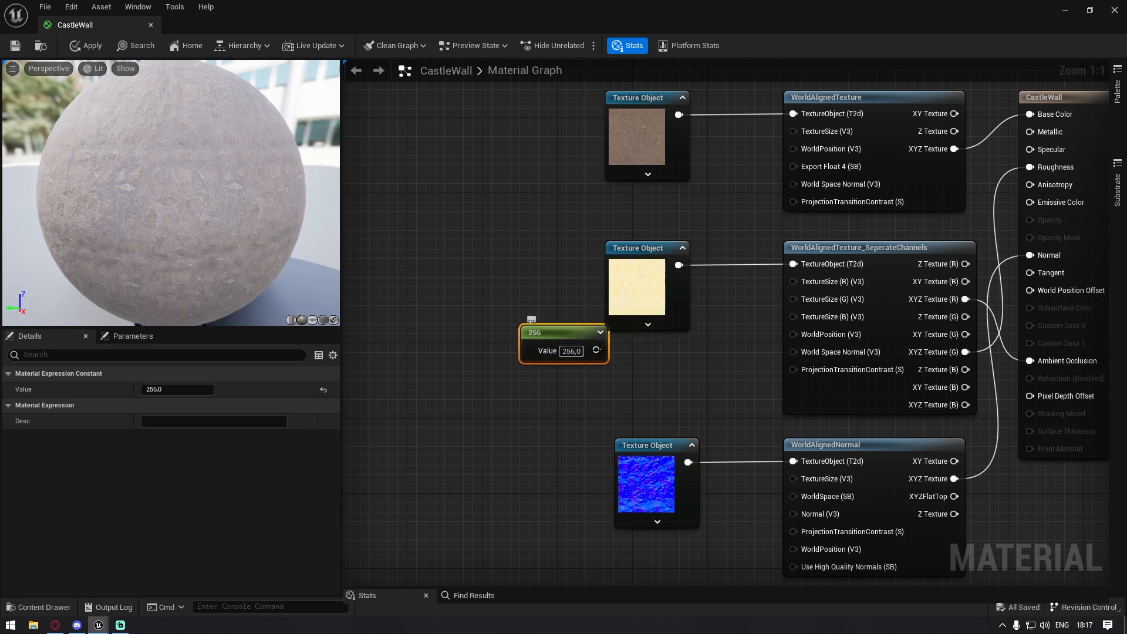
drag(828, 292, 829, 292)
drag(596, 351, 818, 134)
Apply the material and examine the old fort wall texture on the castle in the level viewport
scroll(587, 214, down, 4)
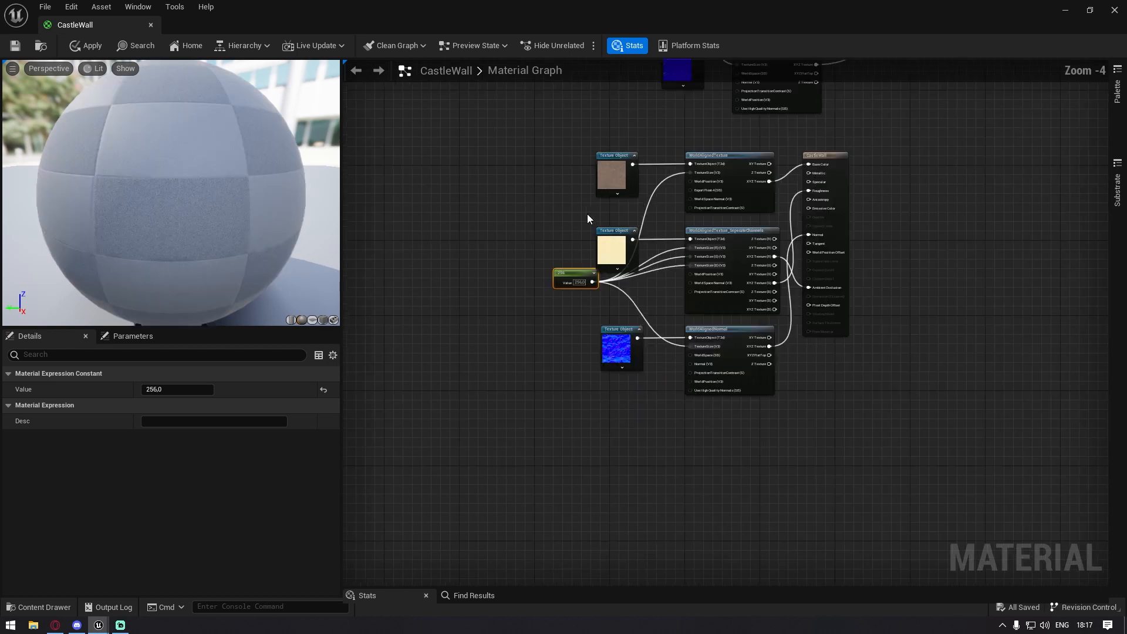
scroll(666, 179, up, 3)
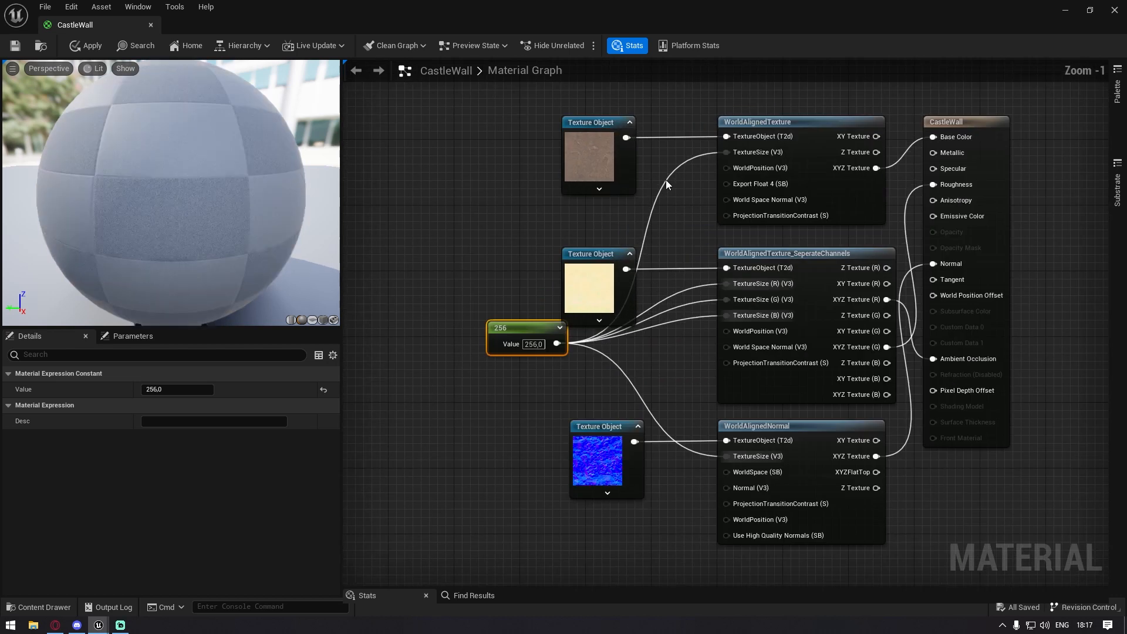
click(68, 47)
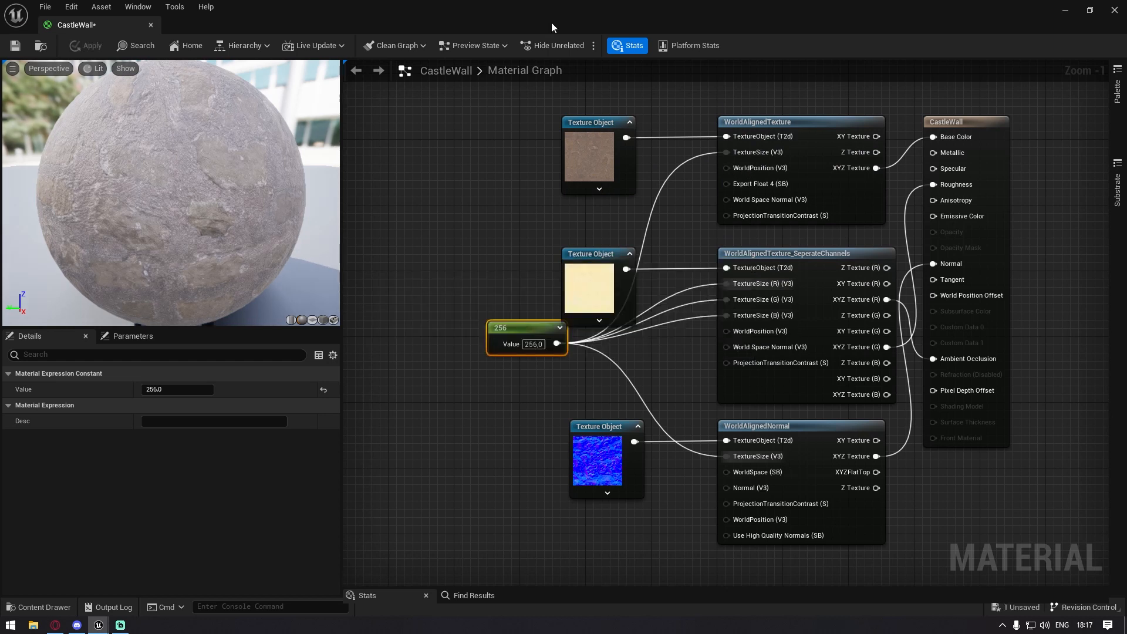
drag(560, 6, 563, 381)
right_drag(563, 176, 579, 160)
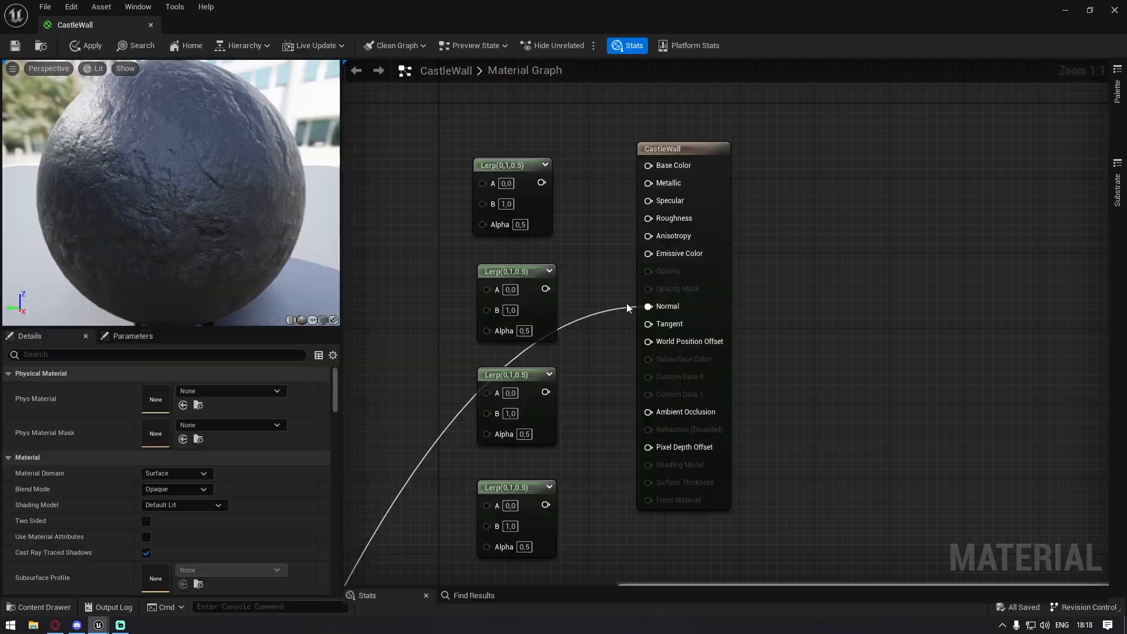
Clear the output node's remaining Normal link and move the old fort wall texture nodes above the existing Lerp column
scroll(624, 326, down, 10)
right_drag(558, 347, 664, 292)
scroll(588, 462, up, 4)
right_drag(595, 455, 659, 419)
drag(717, 510, 574, 352)
right_drag(654, 355, 551, 458)
drag(552, 458, 698, 424)
right_drag(712, 315, 660, 403)
scroll(660, 403, down, 2)
drag(660, 474, 668, 161)
scroll(657, 229, up, 4)
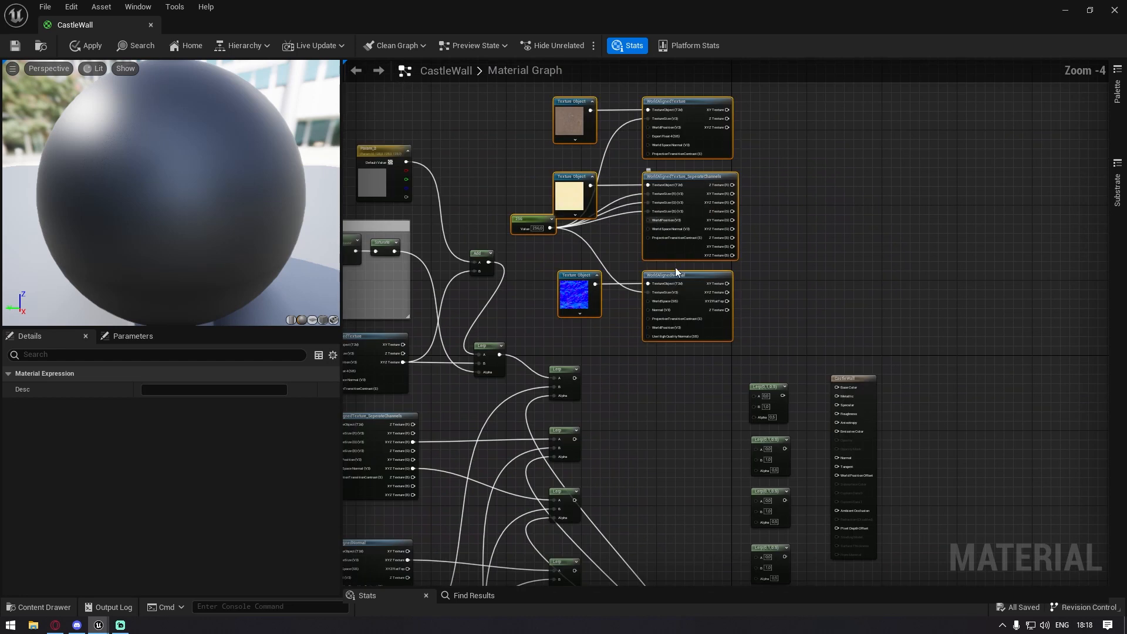
right_click(646, 170)
click(618, 164)
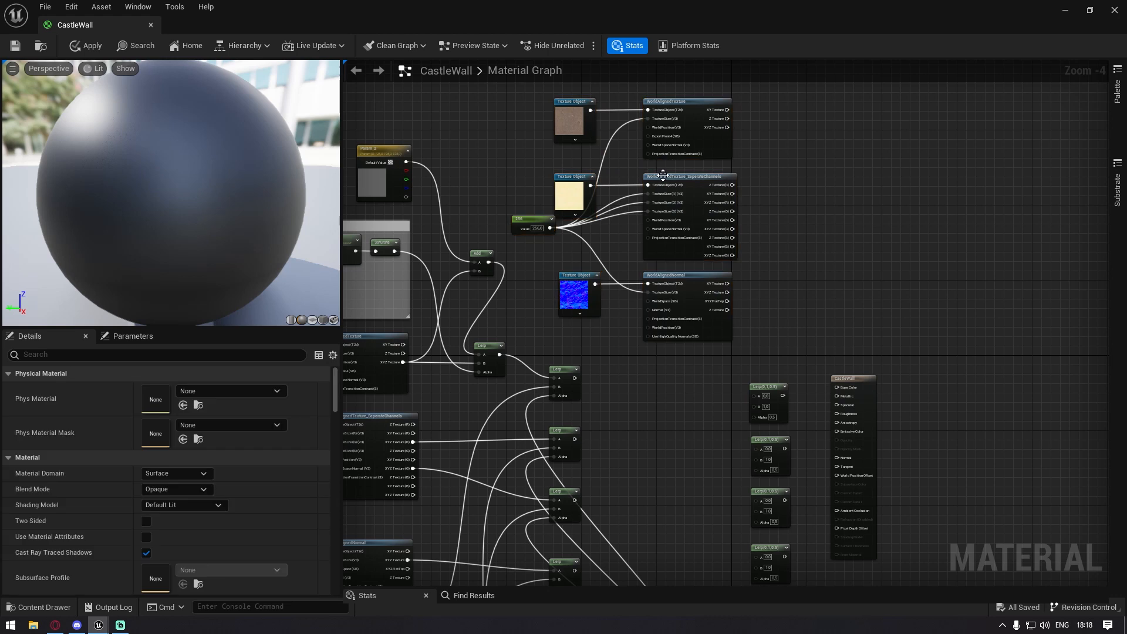
Connect the DamageMask's final 1-x output to the Alpha inputs of the four new Lerp nodes beside the output node
scroll(741, 129, down, 2)
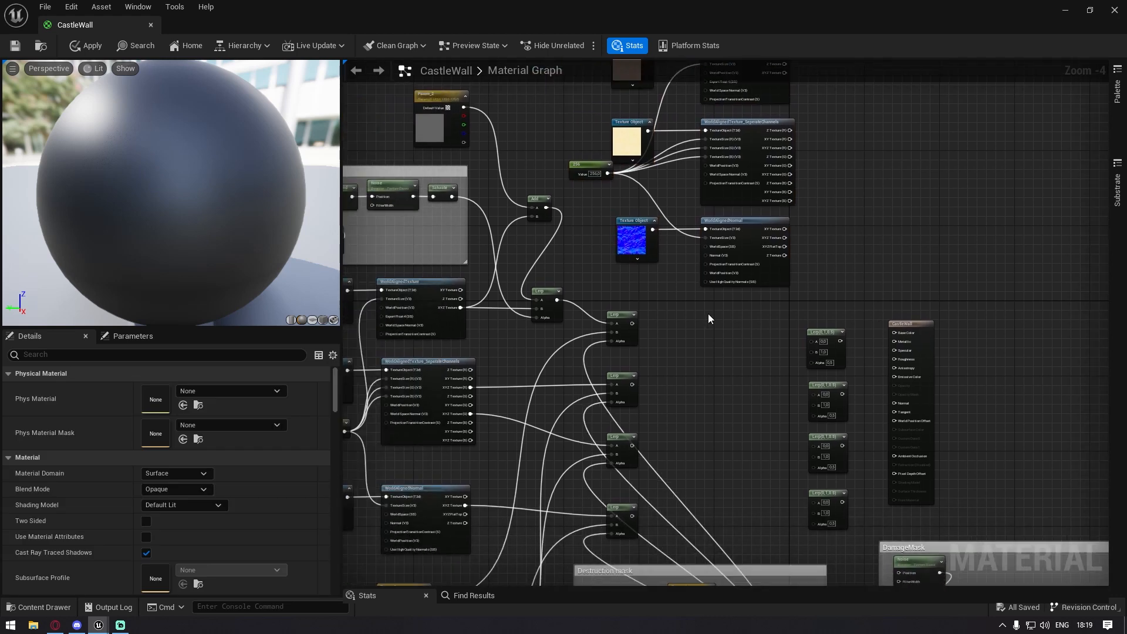
scroll(696, 323, up, 3)
scroll(665, 312, down, 2)
scroll(728, 303, up, 2)
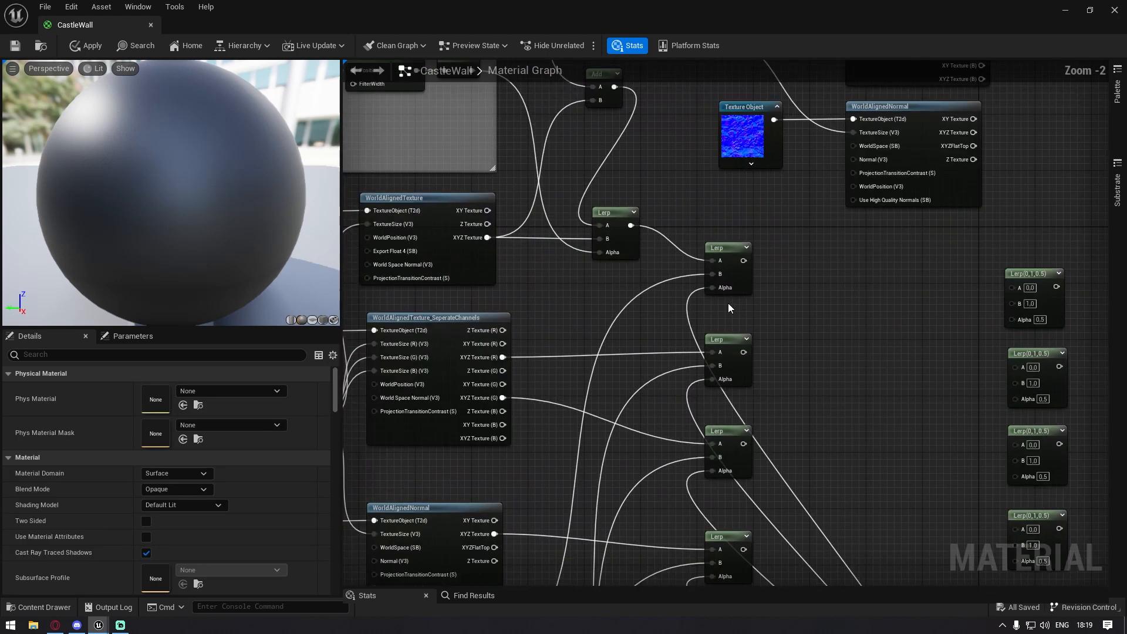
right_drag(821, 317, 649, 189)
right_drag(733, 257, 644, 206)
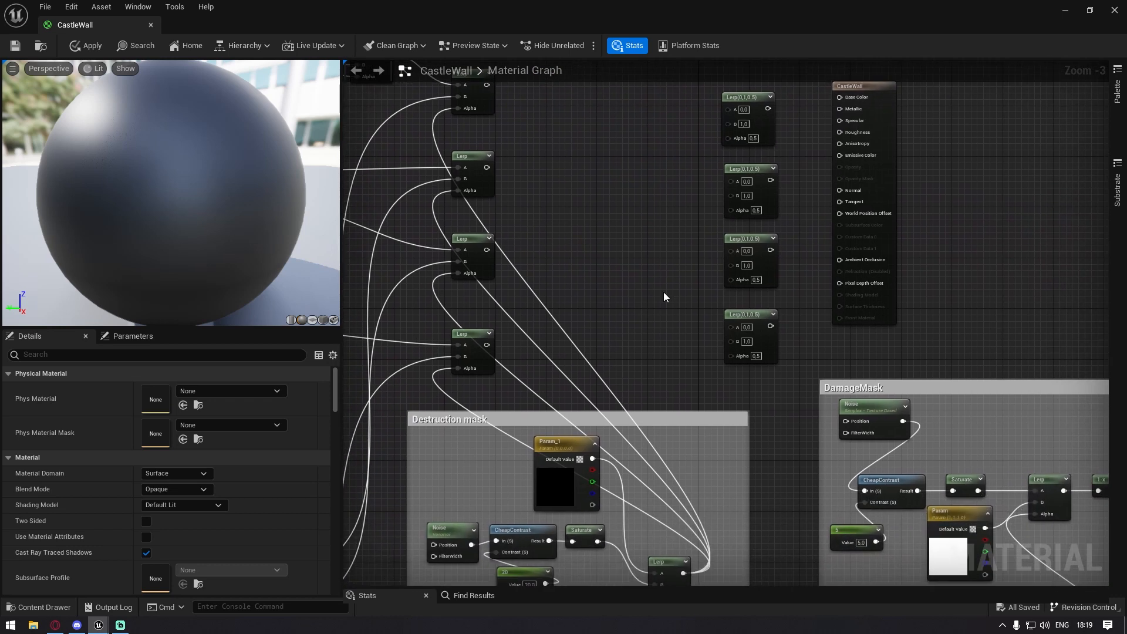
right_drag(822, 370, 623, 252)
click(913, 375)
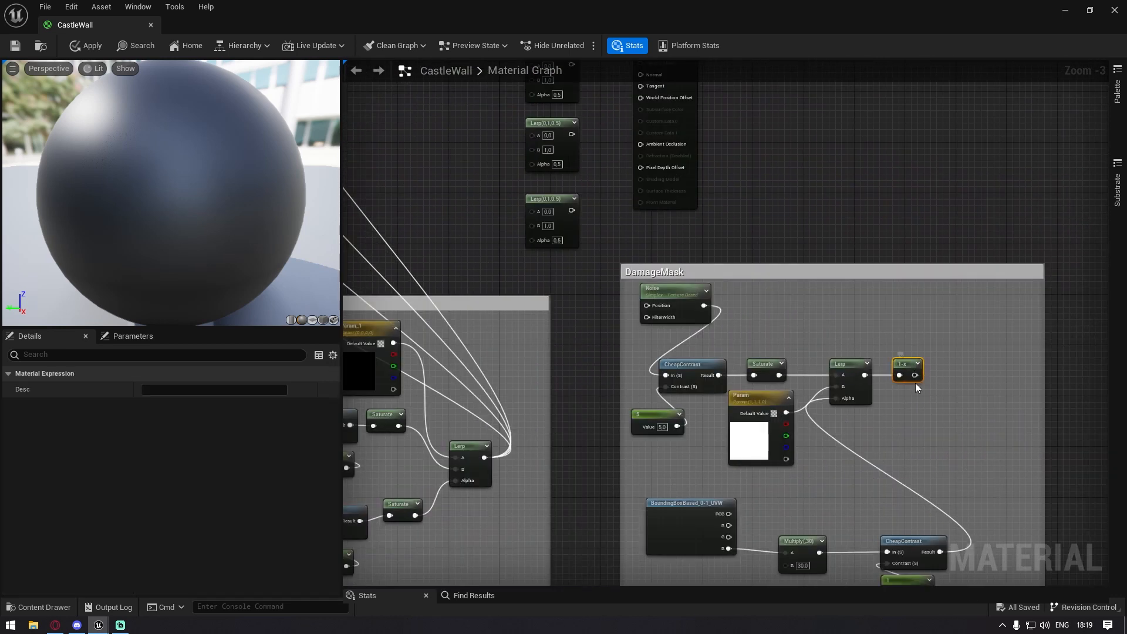
drag(545, 248, 533, 241)
drag(541, 168, 955, 479)
right_drag(451, 238, 777, 314)
right_drag(673, 219, 637, 272)
right_drag(484, 224, 774, 231)
scroll(775, 231, down, 1)
right_drag(774, 231, 301, 287)
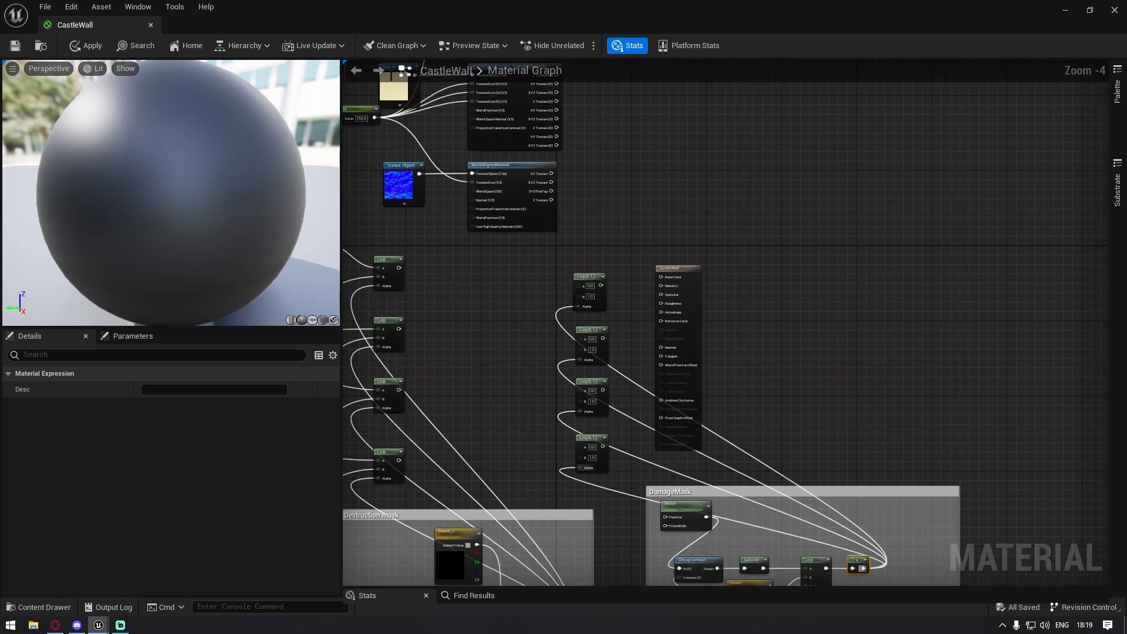
Connect the outputs of the four existing Lerp nodes to the A inputs of the corresponding new Lerp nodes
right_drag(402, 279, 589, 252)
drag(584, 240, 764, 256)
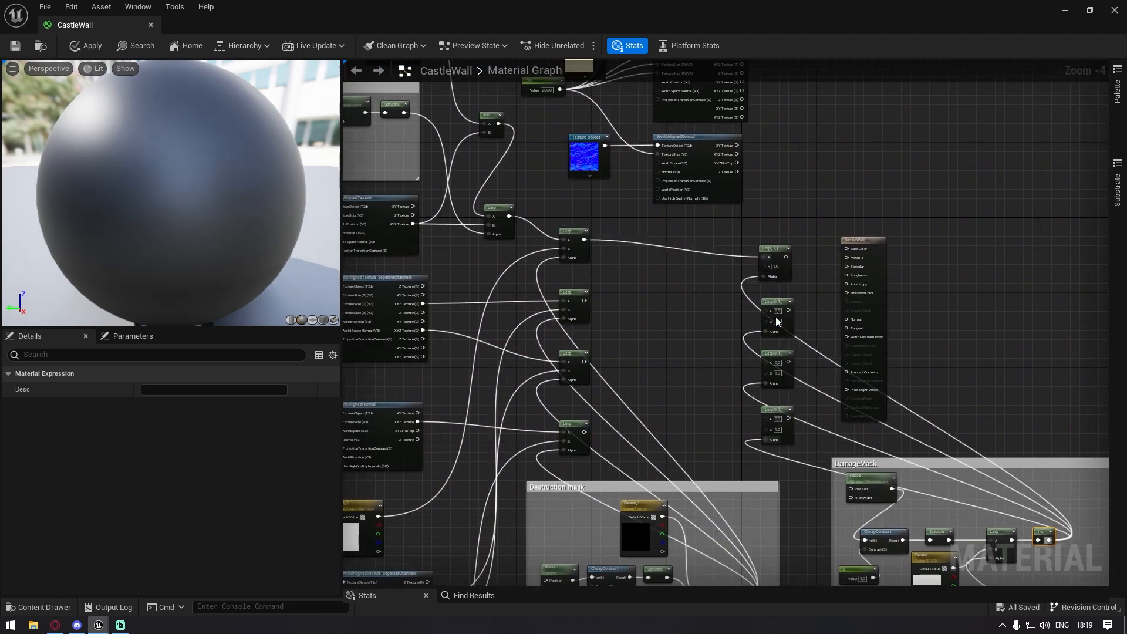
drag(766, 311, 584, 301)
drag(584, 362, 768, 362)
drag(766, 419, 584, 432)
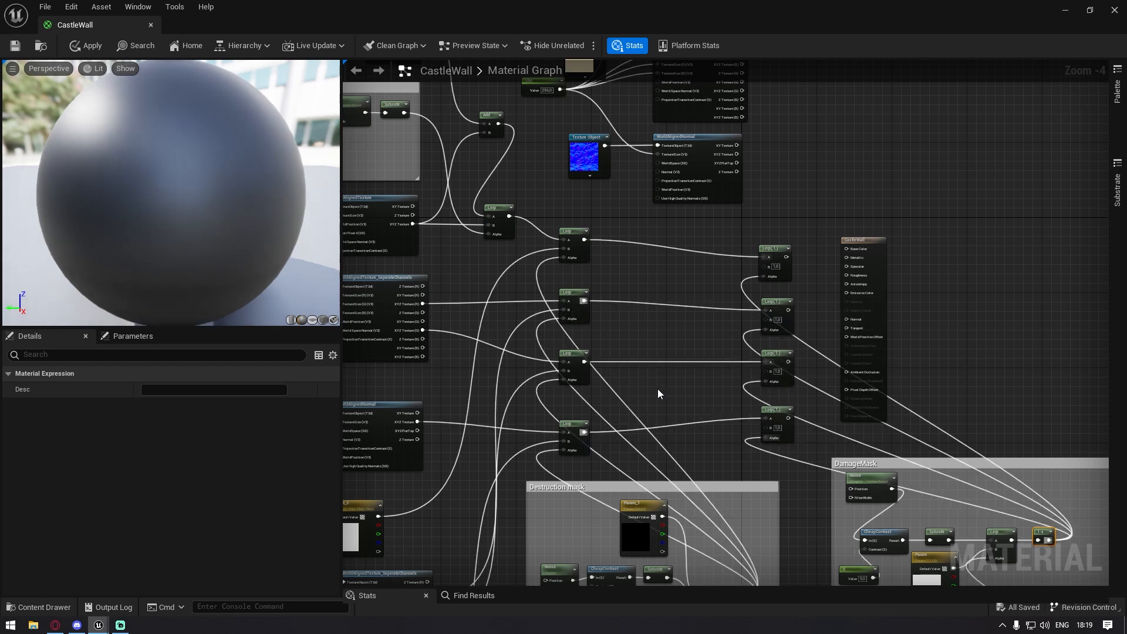
Connect the four new Lerp outputs to Base Color, Ambient Occlusion, Roughness and Normal on the CastleWall output node
scroll(708, 433, up, 3)
drag(709, 433, 821, 259)
drag(822, 353, 713, 238)
drag(713, 328, 825, 179)
drag(822, 131, 706, 146)
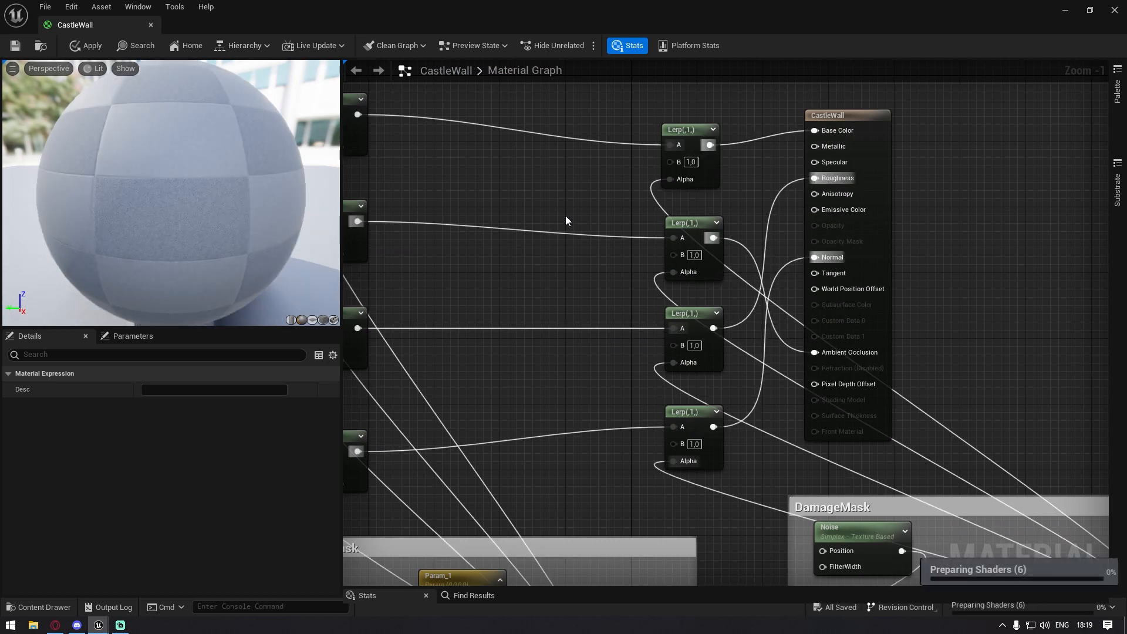
Connect the old fort wall's XYZ Texture, XYZ R, XYZ G and normal XYZ outputs to the new Lerps' B inputs
scroll(723, 323, down, 3)
scroll(629, 263, up, 2)
scroll(645, 253, down, 4)
scroll(691, 236, up, 3)
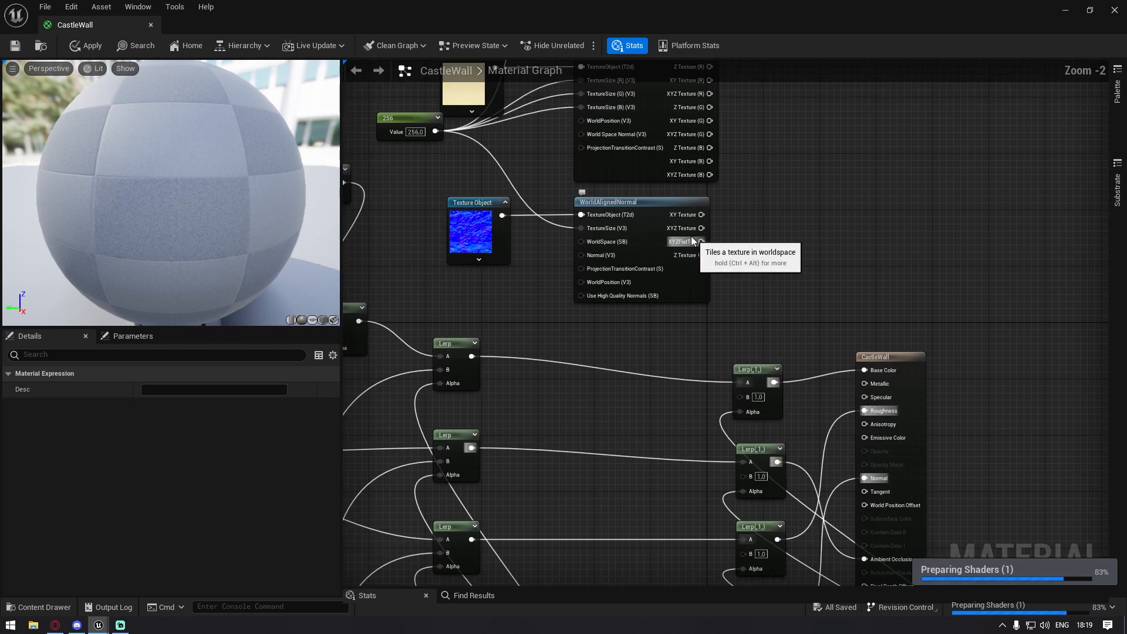
drag(743, 332, 745, 494)
right_drag(678, 290, 702, 362)
drag(769, 484, 728, 215)
drag(730, 175, 769, 416)
drag(766, 339, 702, 194)
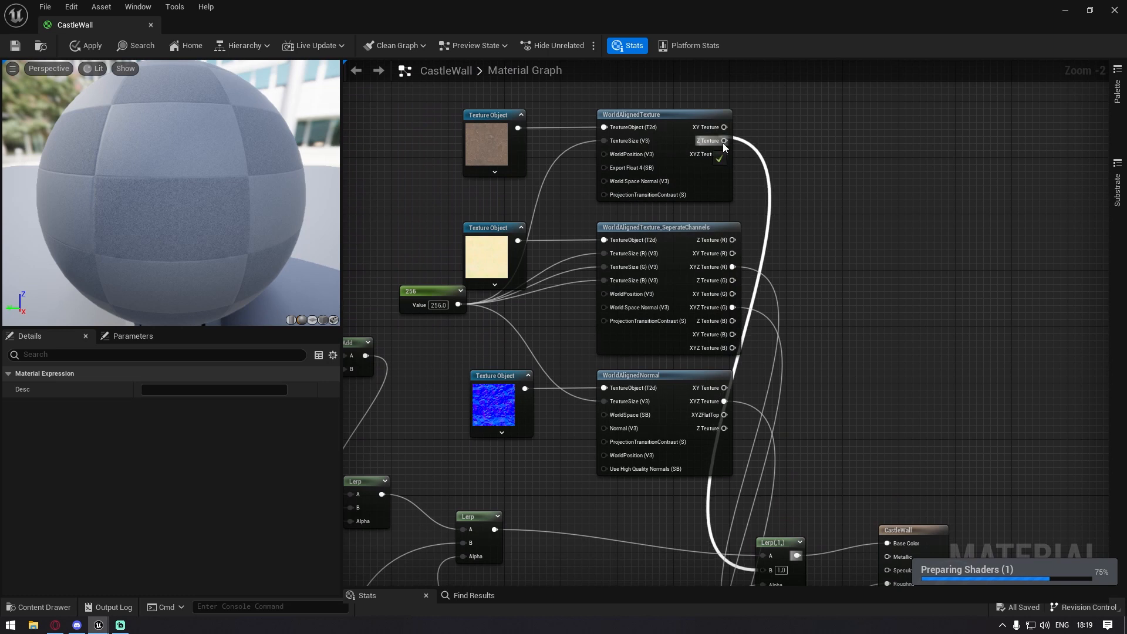
drag(725, 145, 725, 154)
Apply the material and examine the blended wall damage on the castle in the level viewport
drag(560, 10, 642, 389)
click(307, 430)
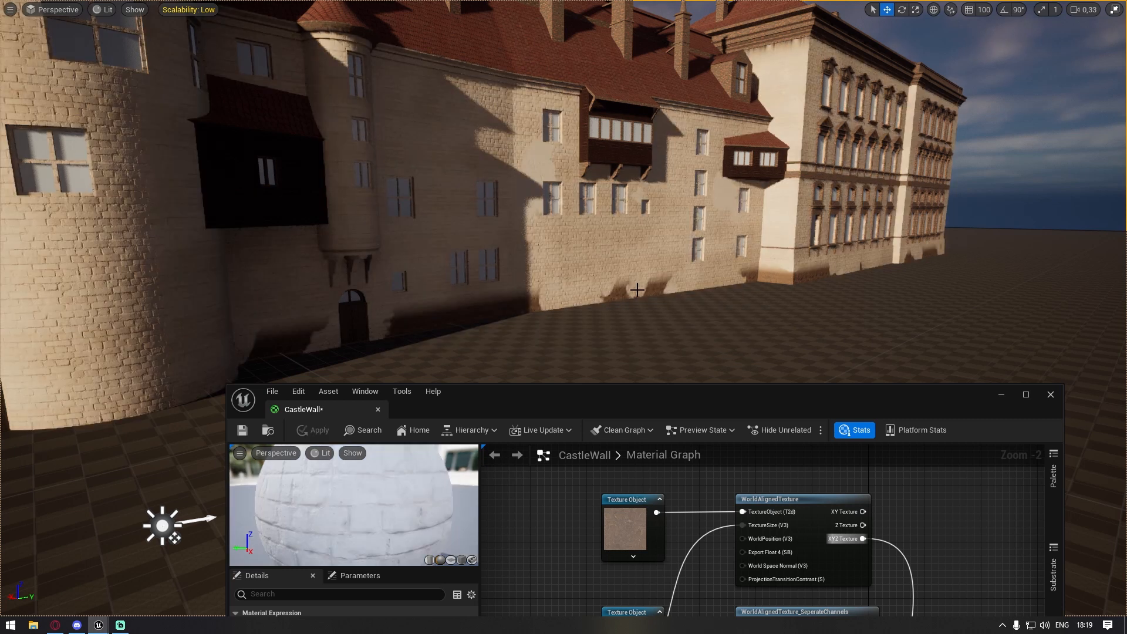
right_drag(636, 289, 687, 297)
key(w)
key(w)
key(s)
key(w)
key(s)
key(a)
key(w)
key(d)
key(w)
key(s)
key(s)
Review the CastleWall node layout and examine the damage along the round tower and the adjoining facade
scroll(595, 508, down, 3)
right_drag(672, 604, 742, 480)
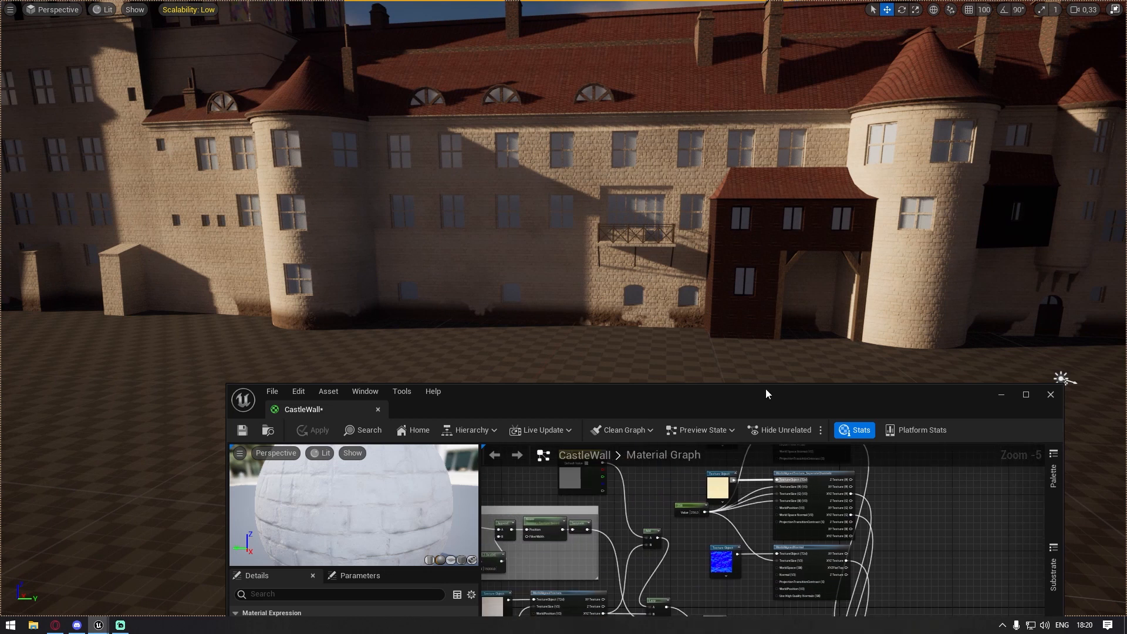
drag(766, 390, 663, 141)
scroll(737, 346, down, 3)
right_drag(738, 350, 623, 324)
scroll(634, 385, up, 2)
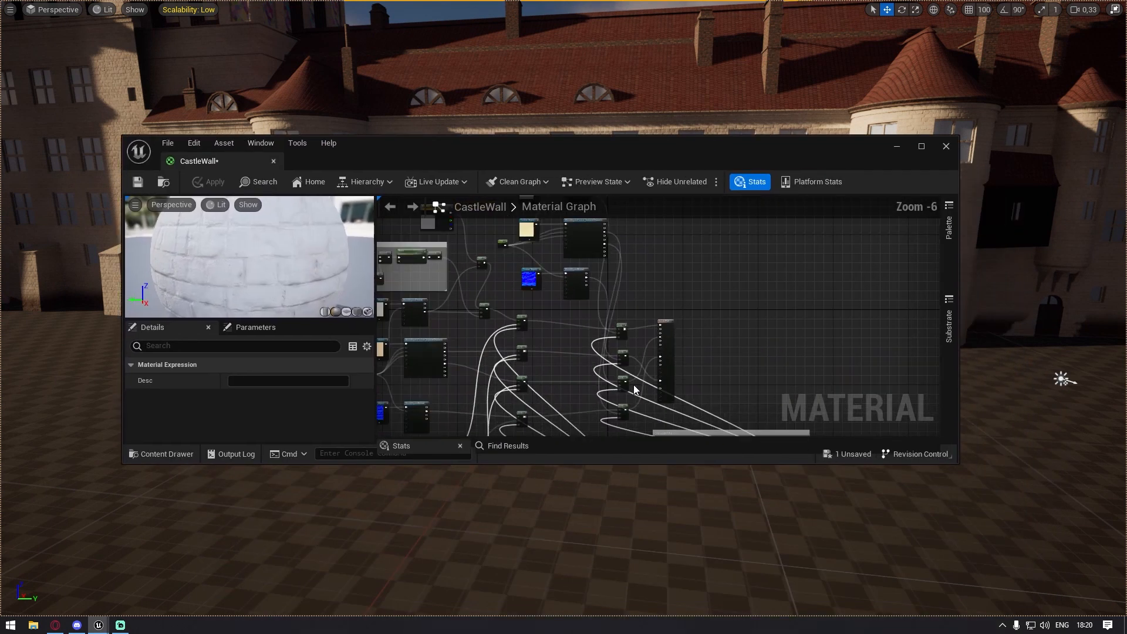
drag(640, 150, 963, 467)
right_drag(734, 329, 828, 314)
key(w)
right_drag(801, 385, 818, 387)
right_drag(473, 286, 502, 289)
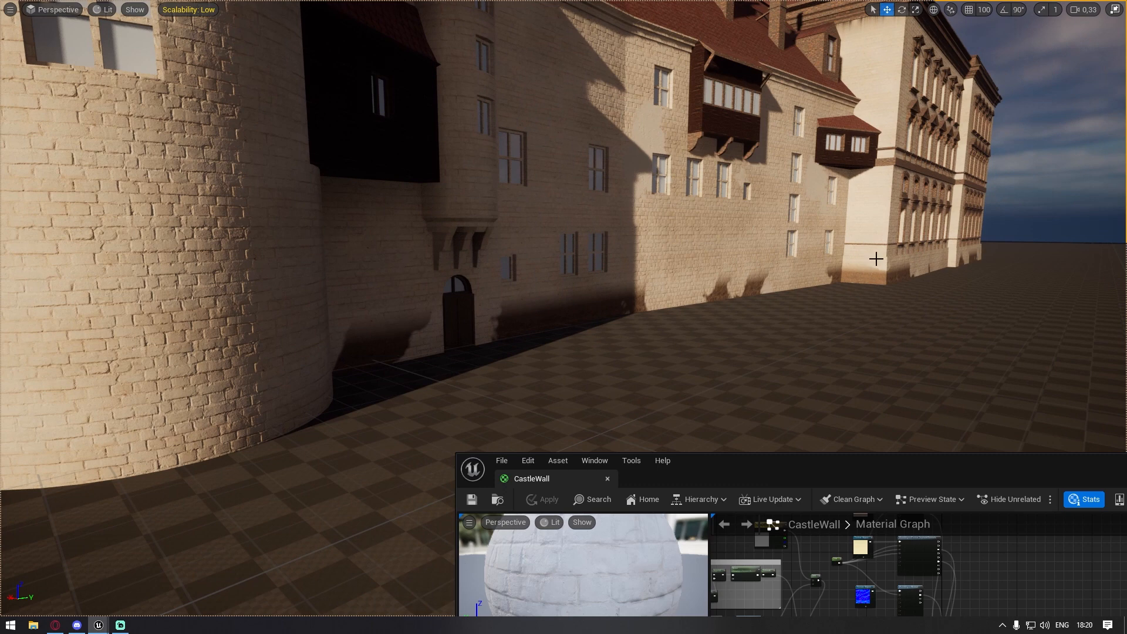
key(s)
right_drag(348, 319, 116, 230)
key(w)
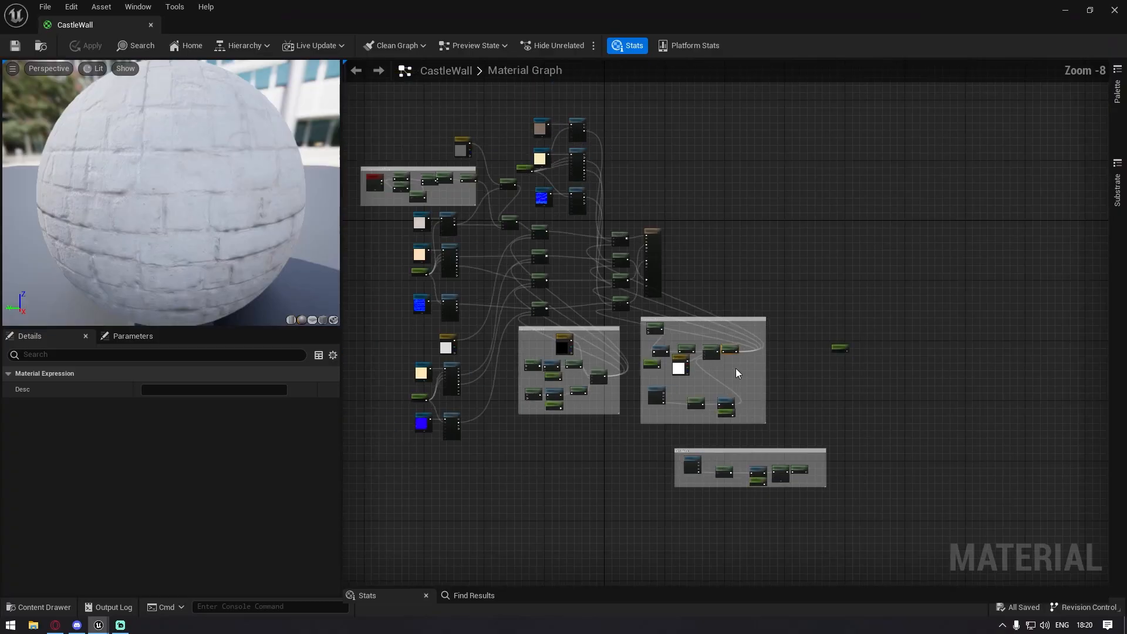
Examine the Dirt Mask's BoundingBoxBased_0-1_UVW and Multiply nodes and compare them with those in the DamageMask
scroll(808, 464, up, 5)
scroll(781, 446, down, 1)
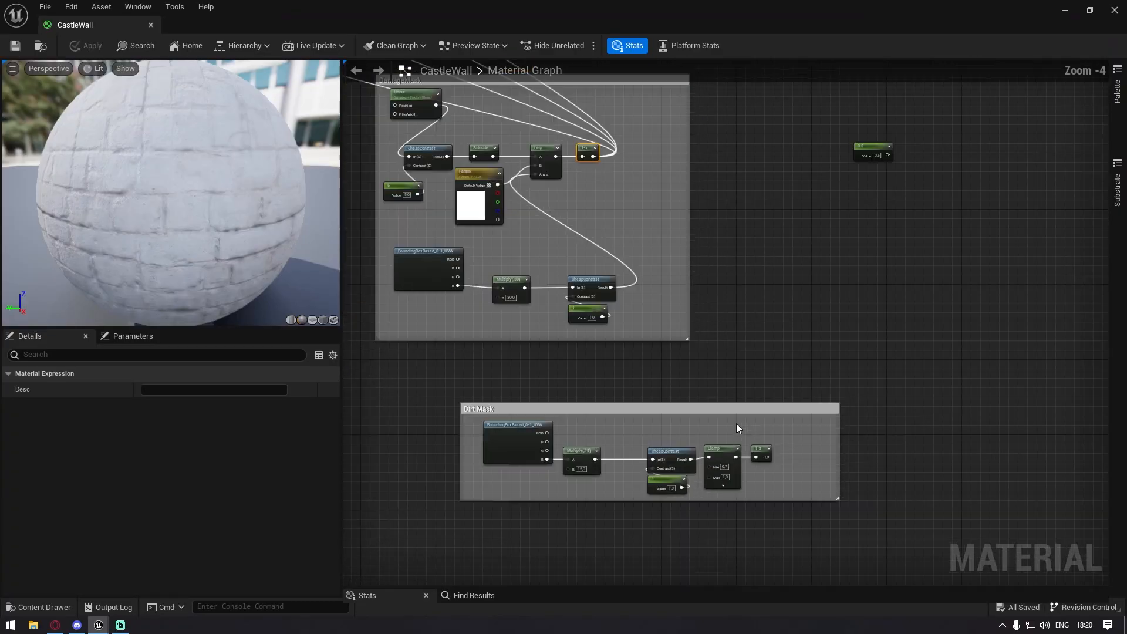
scroll(716, 376, down, 1)
scroll(700, 330, up, 3)
scroll(593, 349, up, 1)
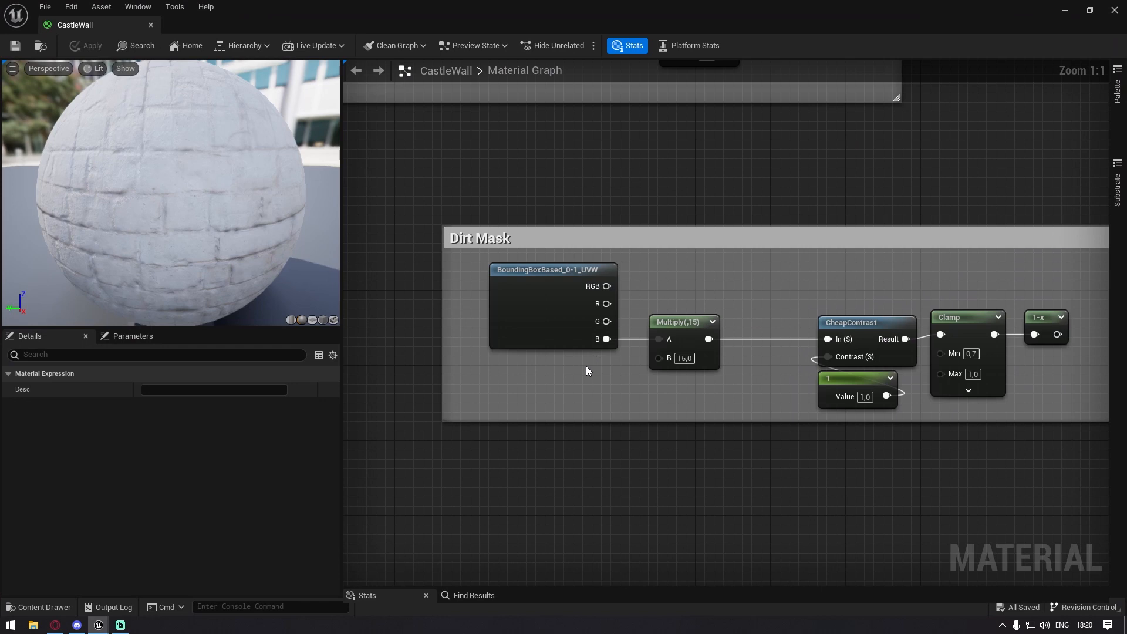
scroll(529, 369, up, 1)
drag(459, 269, 457, 265)
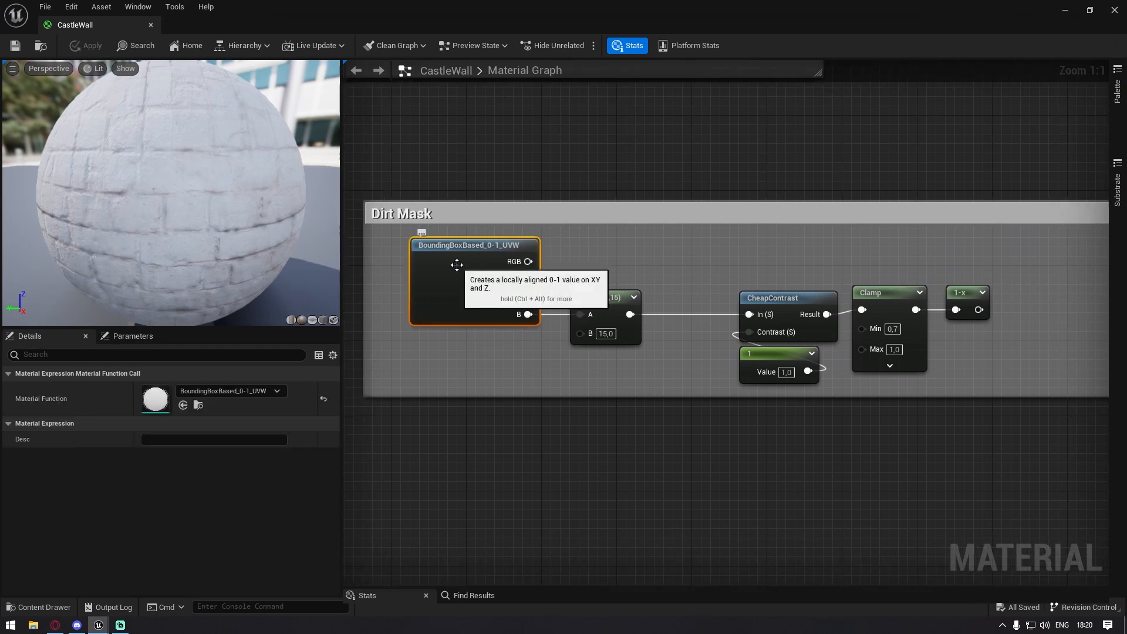
right_drag(485, 367, 431, 365)
right_drag(517, 348, 558, 357)
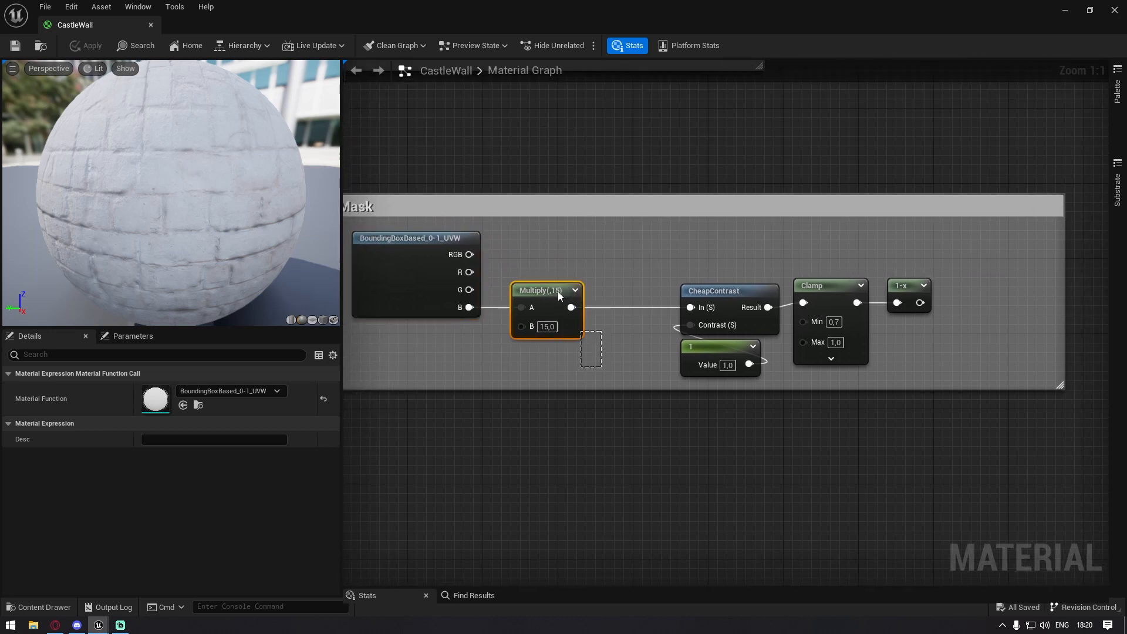
click(498, 254)
right_drag(506, 257, 795, 410)
right_drag(703, 130, 704, 222)
scroll(705, 221, up, 1)
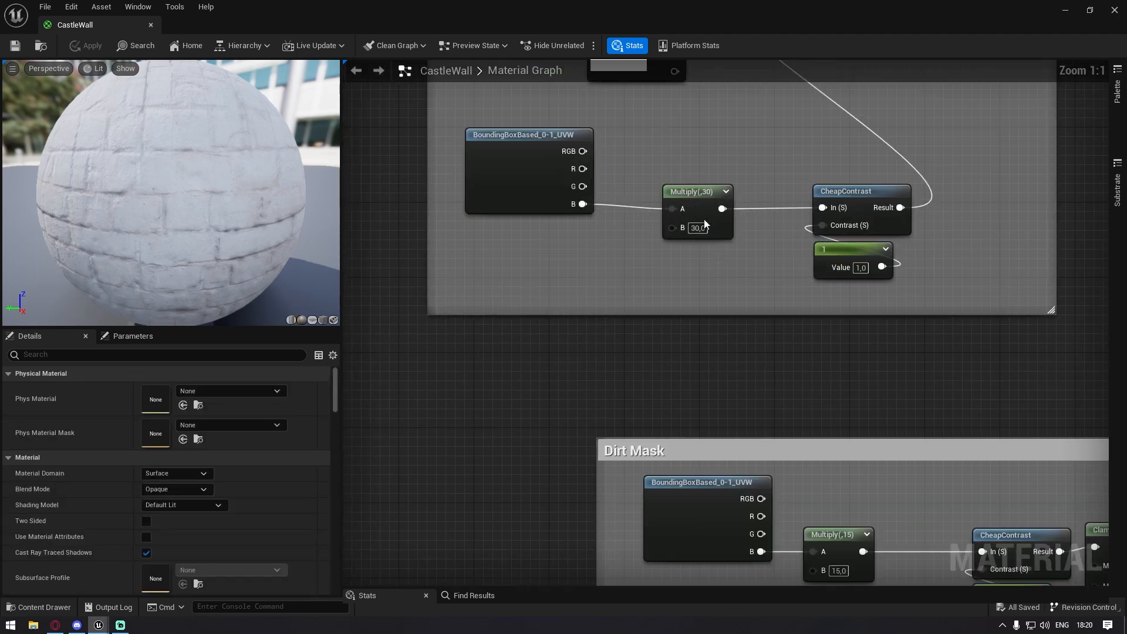
click(697, 215)
right_drag(926, 566, 640, 334)
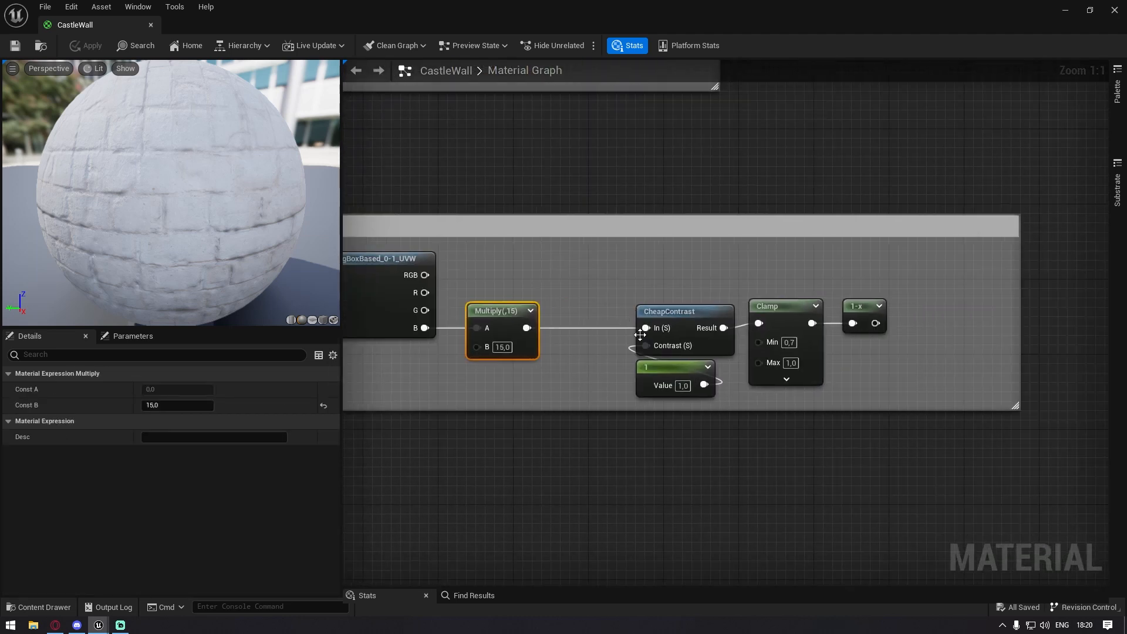
Move the Dirt Mask's CheapContrast node and its Constant closer to the Multiply node, and select the Clamp and 1-x nodes
right_drag(583, 284, 503, 241)
drag(520, 244, 604, 332)
drag(608, 272, 558, 275)
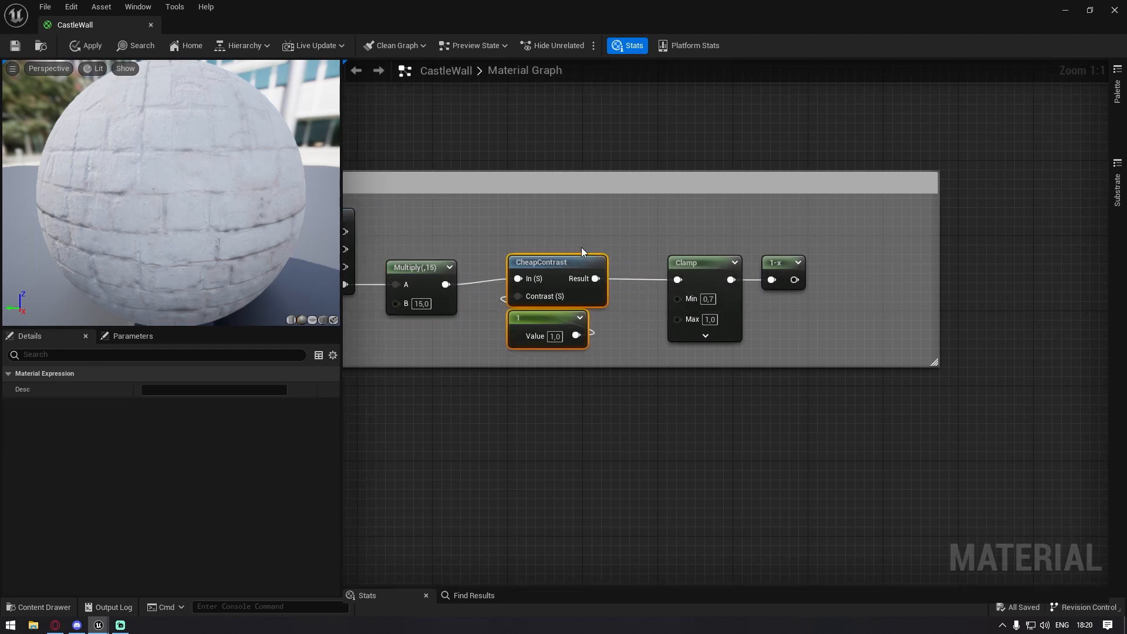
right_drag(616, 243, 499, 233)
click(512, 232)
drag(614, 309, 524, 232)
drag(664, 342, 656, 321)
scroll(657, 321, down, 4)
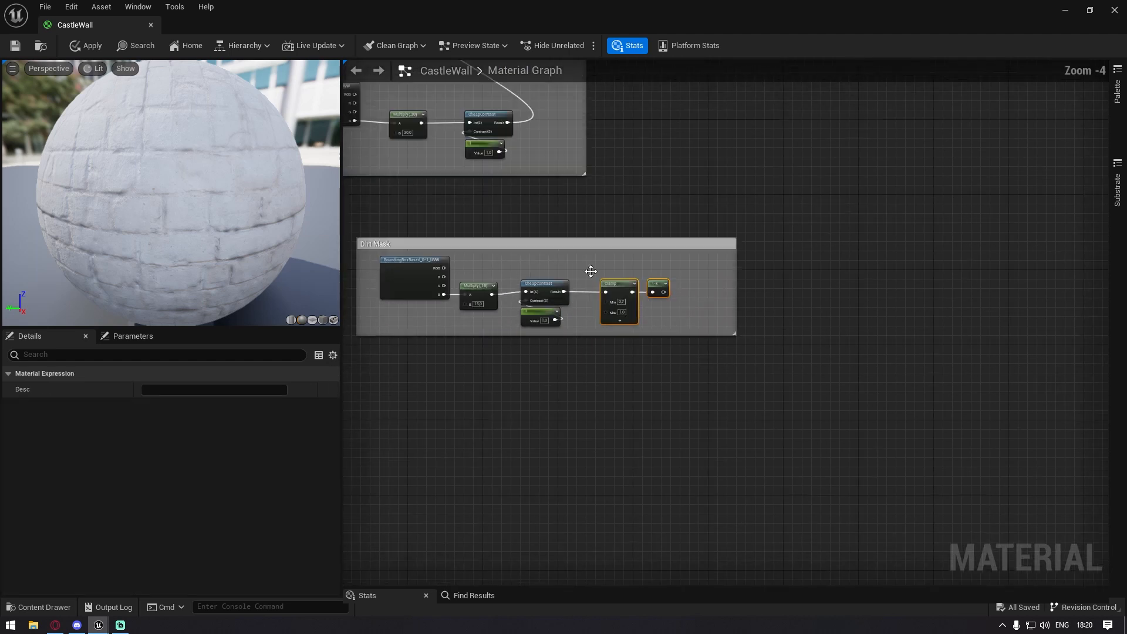
Preview the Dirt Mask's CheapContrast result through Base Color, apply it and examine the gradient on the castle's lower walls
drag(657, 377, 639, 242)
key(w)
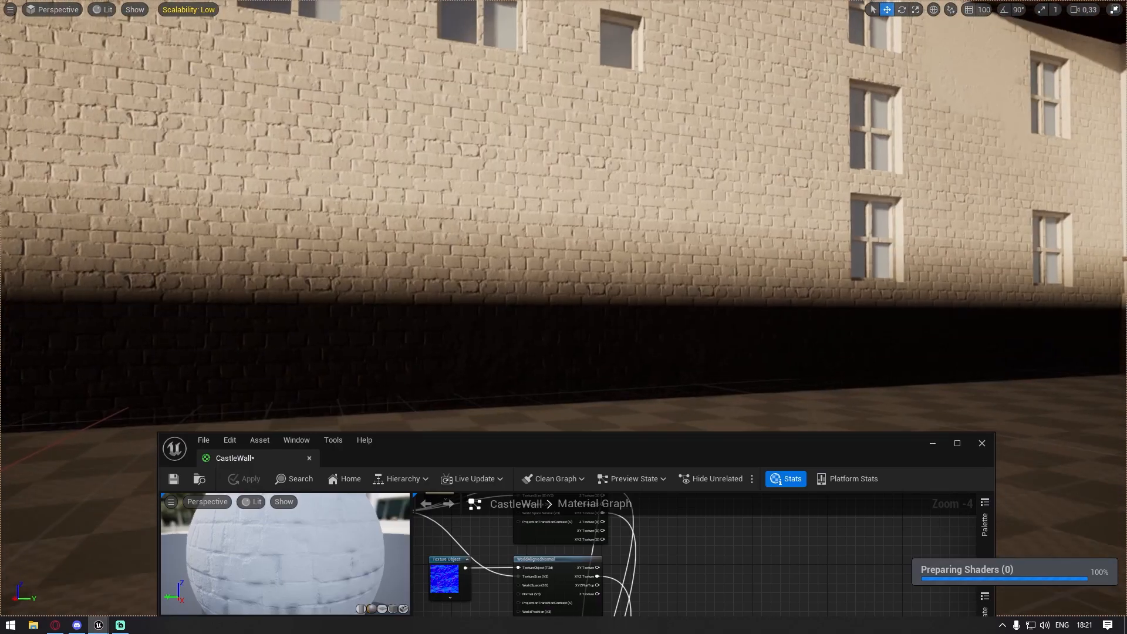
right_drag(564, 235, 352, 244)
key(s)
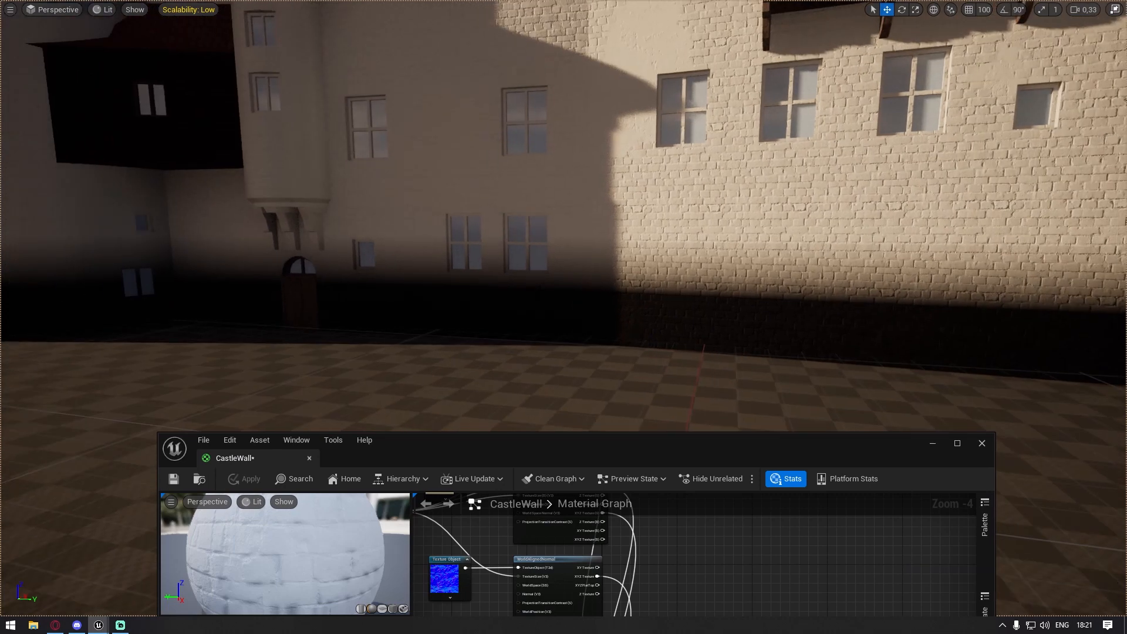
right_drag(563, 234, 634, 226)
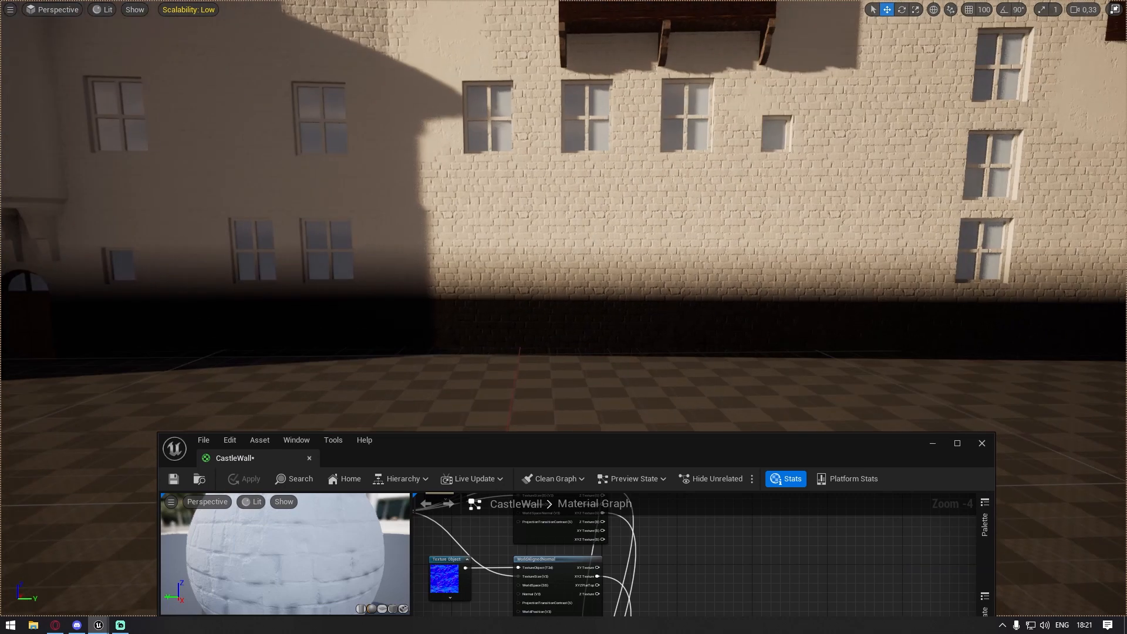
right_drag(563, 235, 687, 239)
key(w)
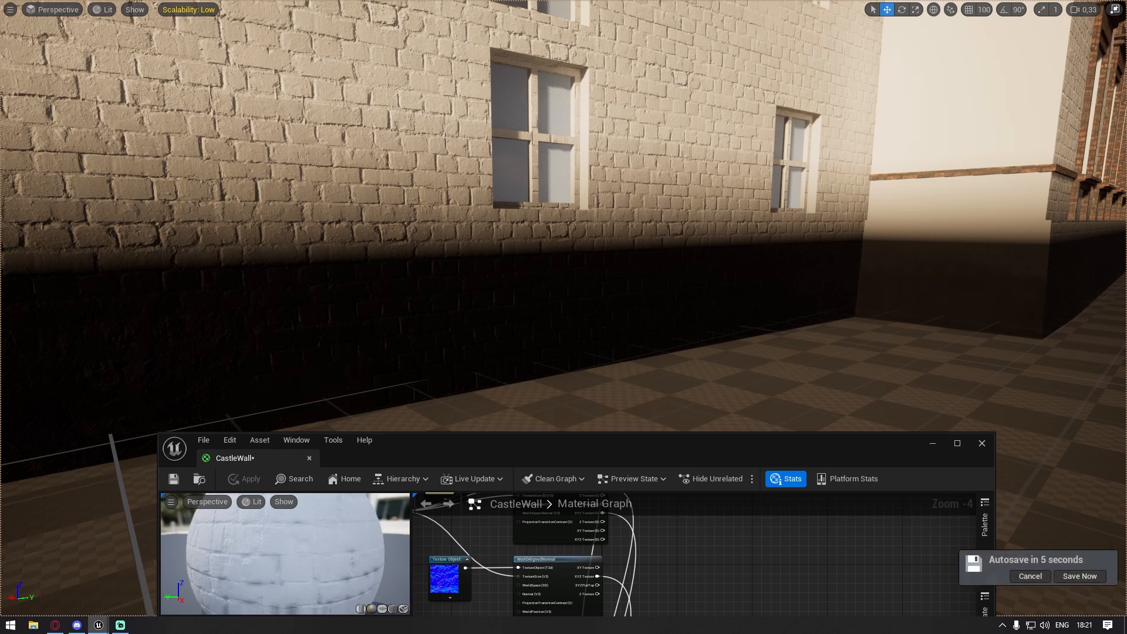
Connect the Dirt Mask's 1-x output to Base Color on the CastleWall output node
drag(675, 457, 721, 410)
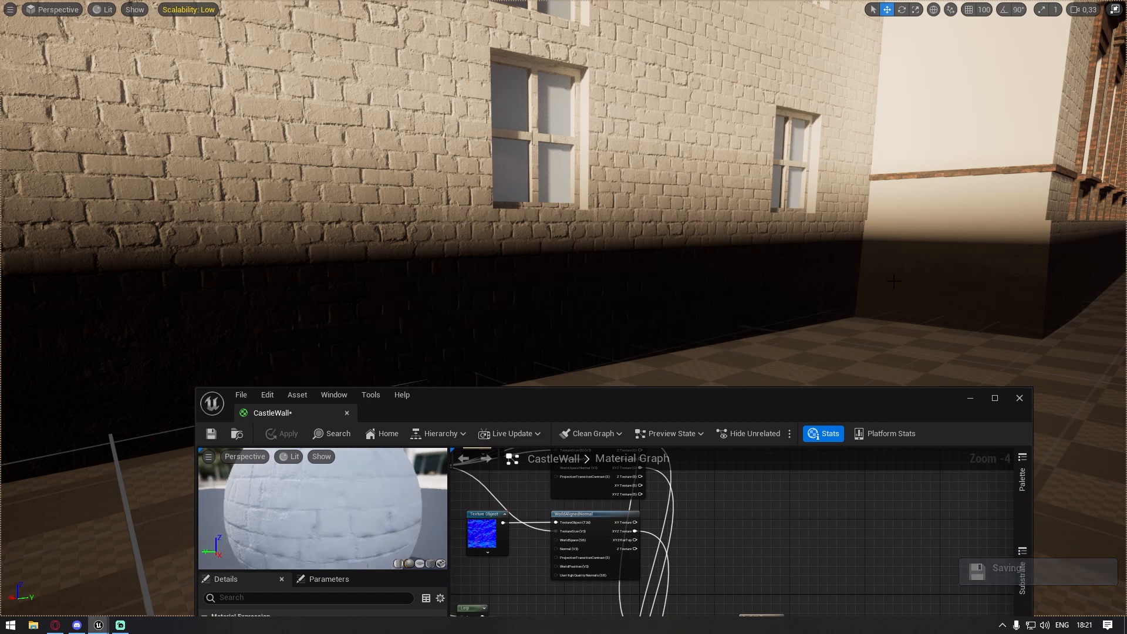
drag(872, 399, 734, 122)
double_click(734, 122)
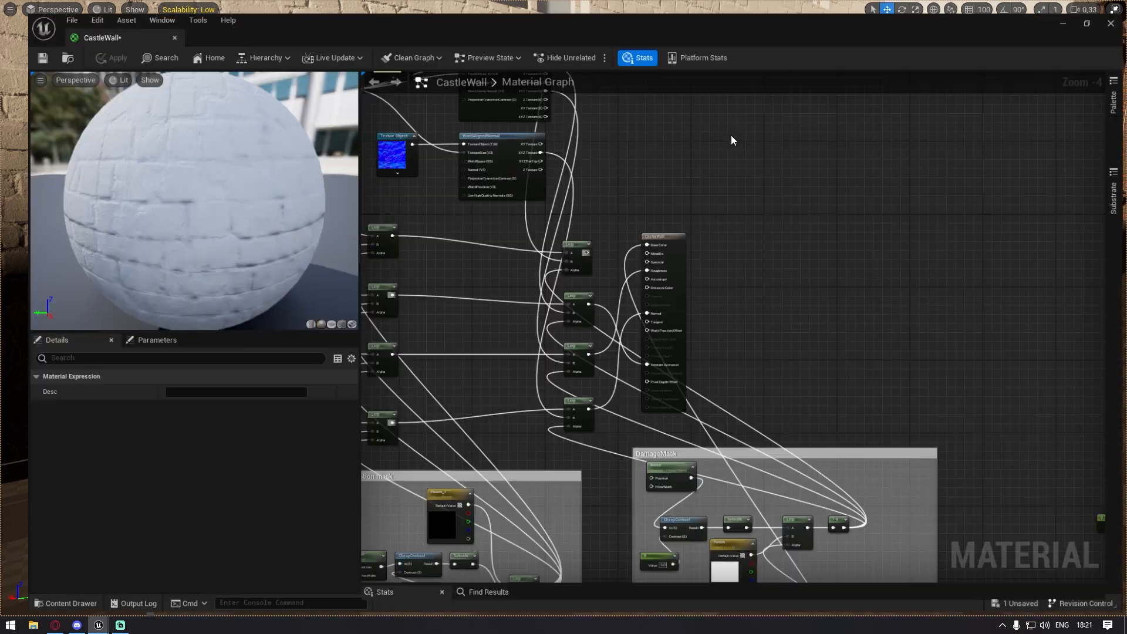
scroll(758, 488, up, 3)
right_drag(757, 487, 615, 196)
right_drag(815, 539, 617, 231)
scroll(616, 232, up, 1)
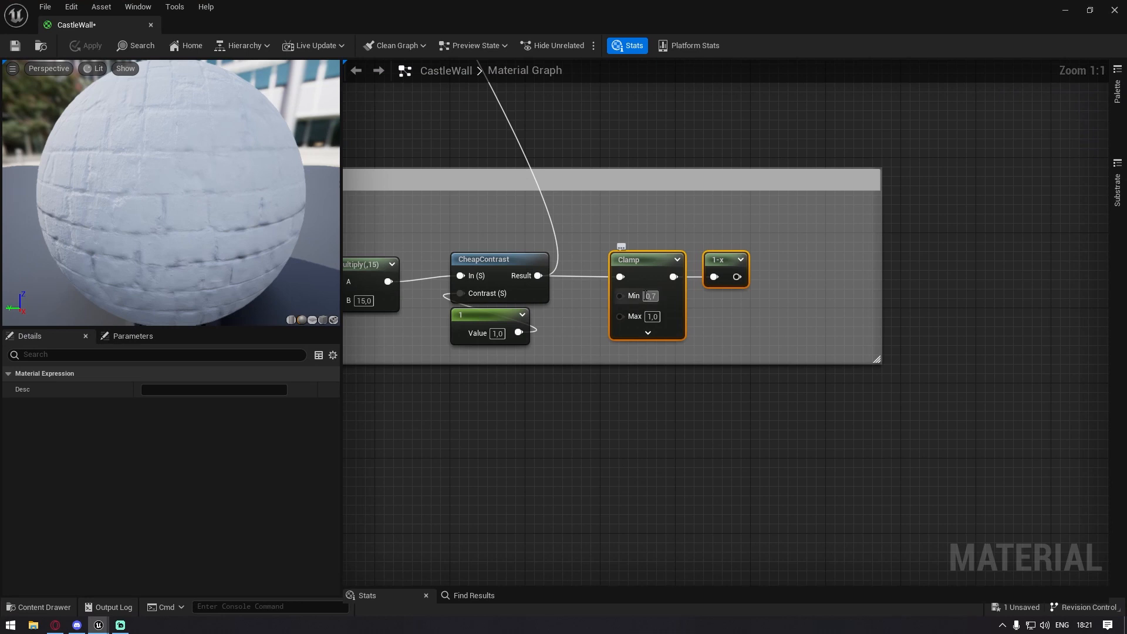
drag(678, 280, 754, 120)
Apply the material and examine the inverted dirt mask along the castle facade in the level viewport
drag(665, 6, 796, 479)
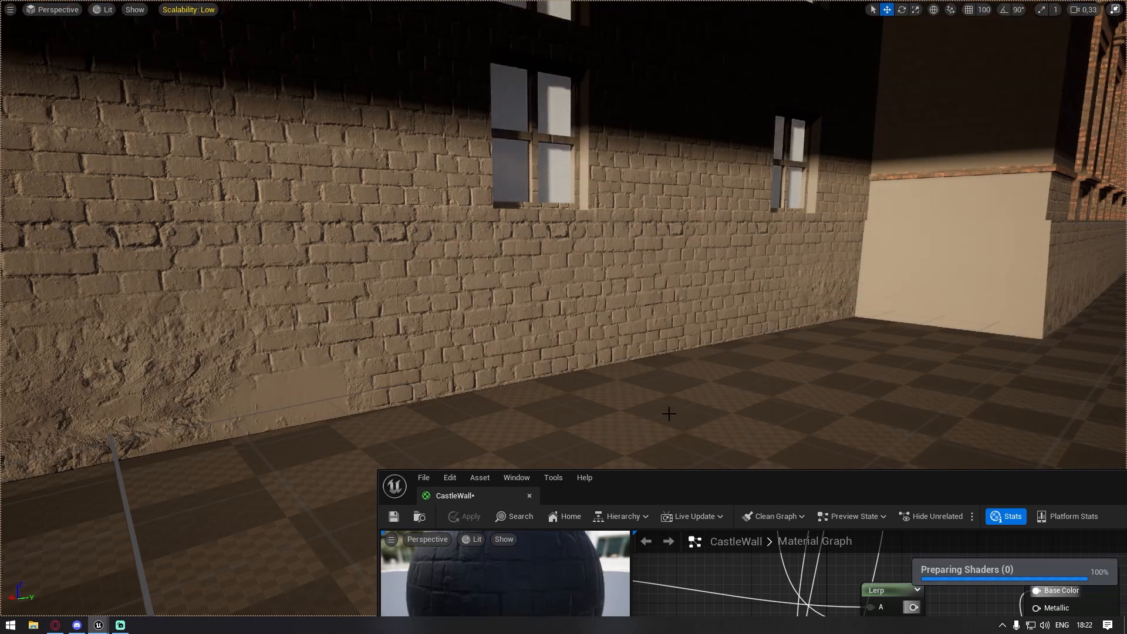
right_drag(669, 414, 643, 402)
drag(800, 492, 736, 456)
right_drag(698, 359, 571, 266)
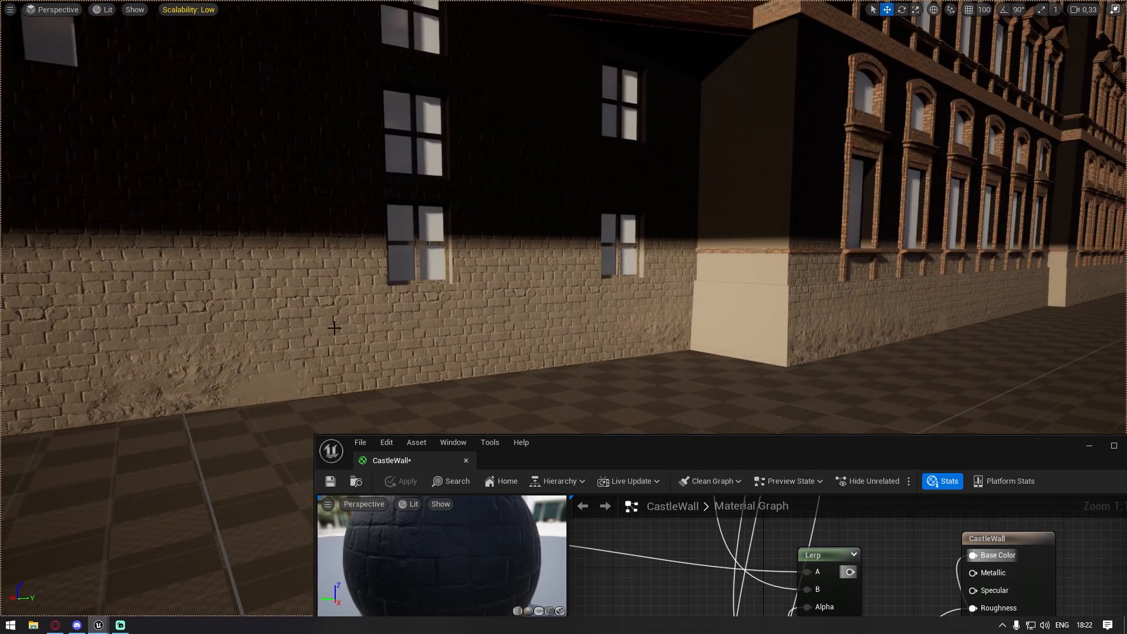
right_drag(634, 356, 432, 352)
right_drag(634, 410, 634, 410)
Maximize the CastleWall material editor and disconnect the Dirt Mask's 1-x output from Base Color
drag(805, 459, 498, 161)
scroll(693, 408, down, 6)
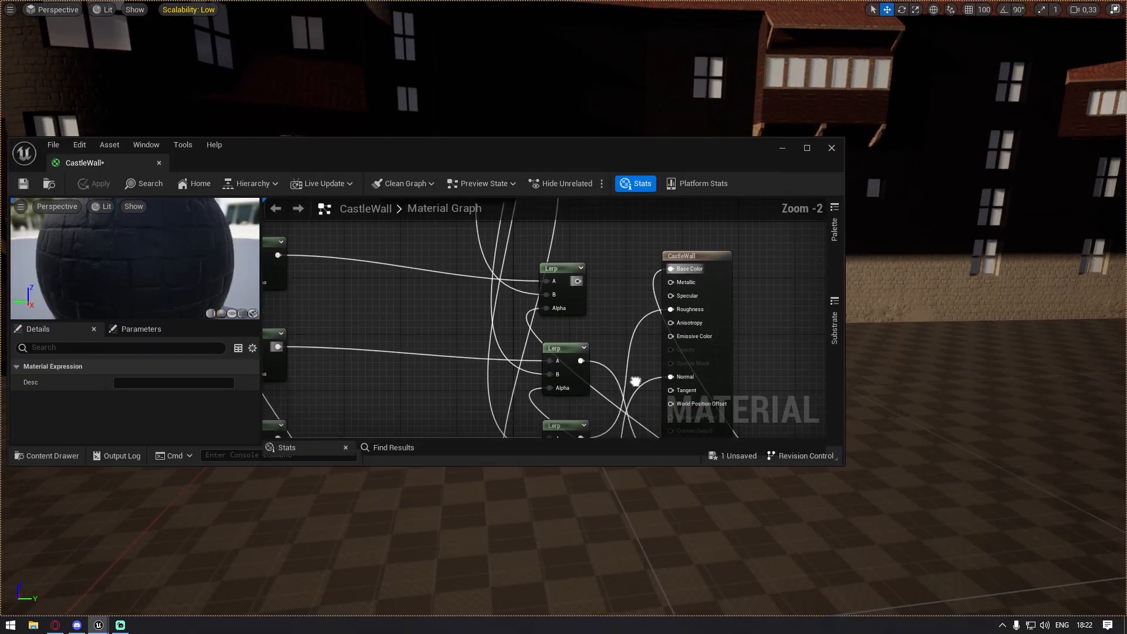
double_click(573, 160)
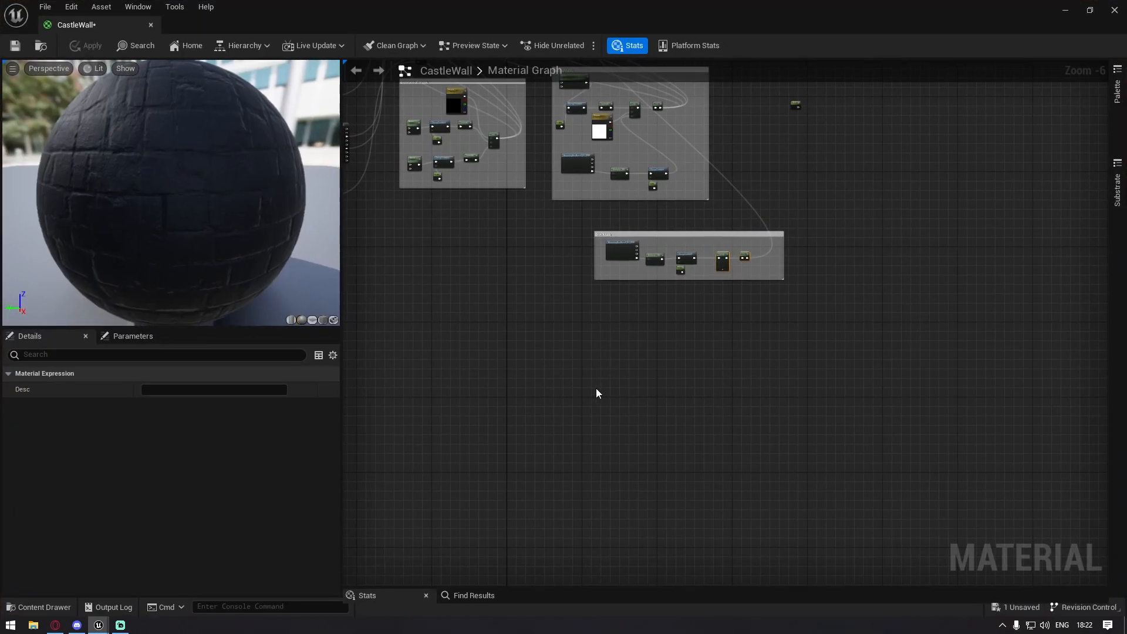
scroll(704, 284, up, 6)
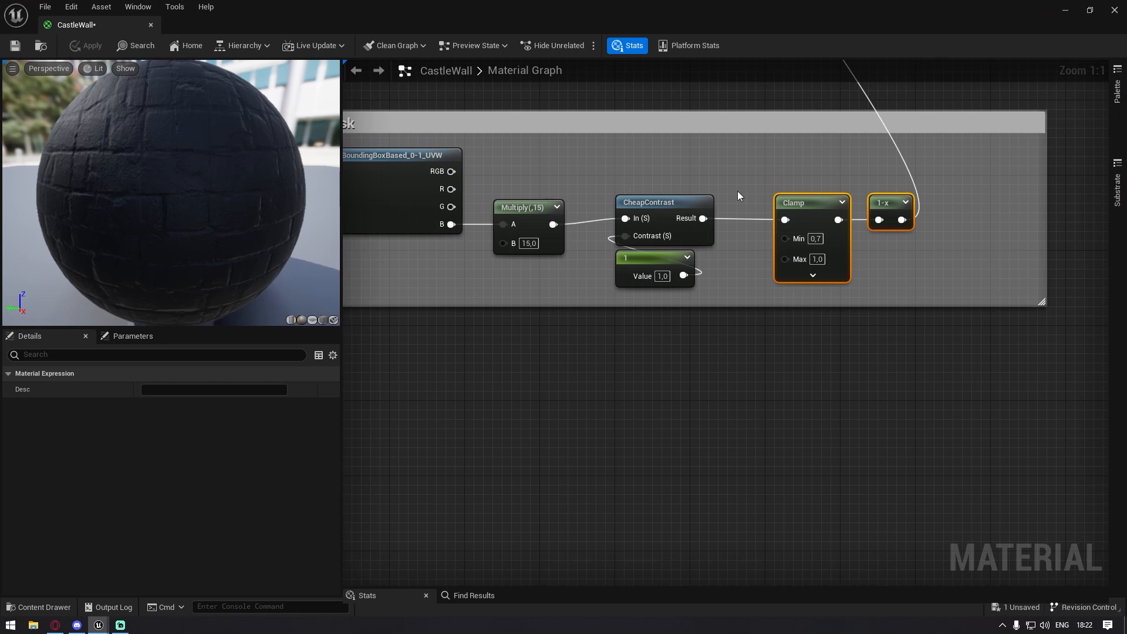
scroll(737, 192, down, 8)
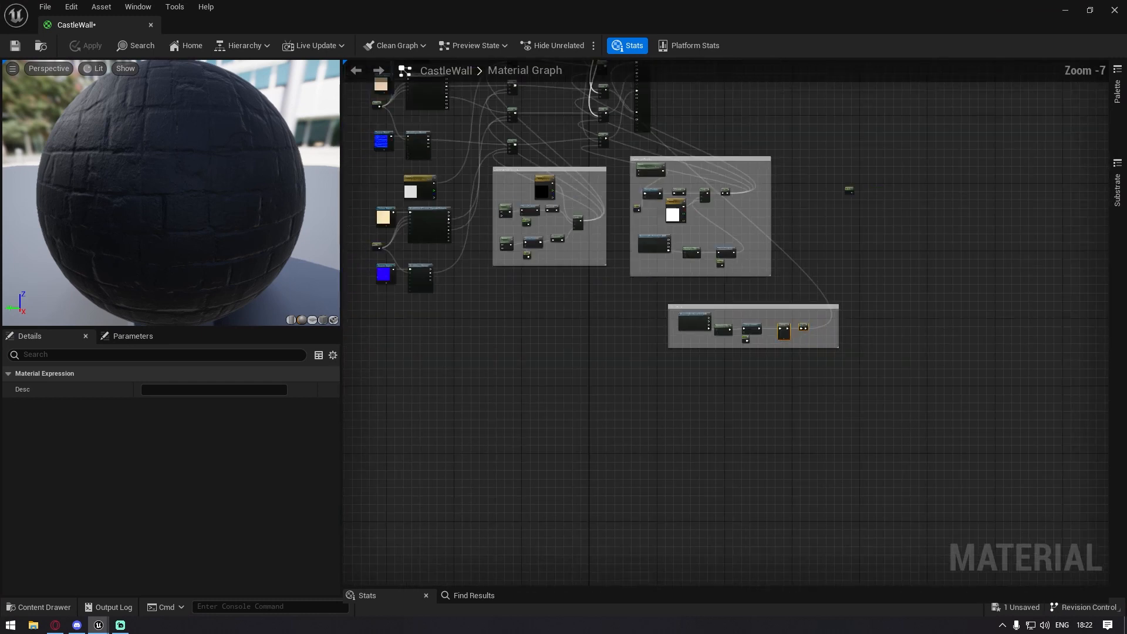
scroll(753, 355, up, 5)
scroll(777, 415, down, 3)
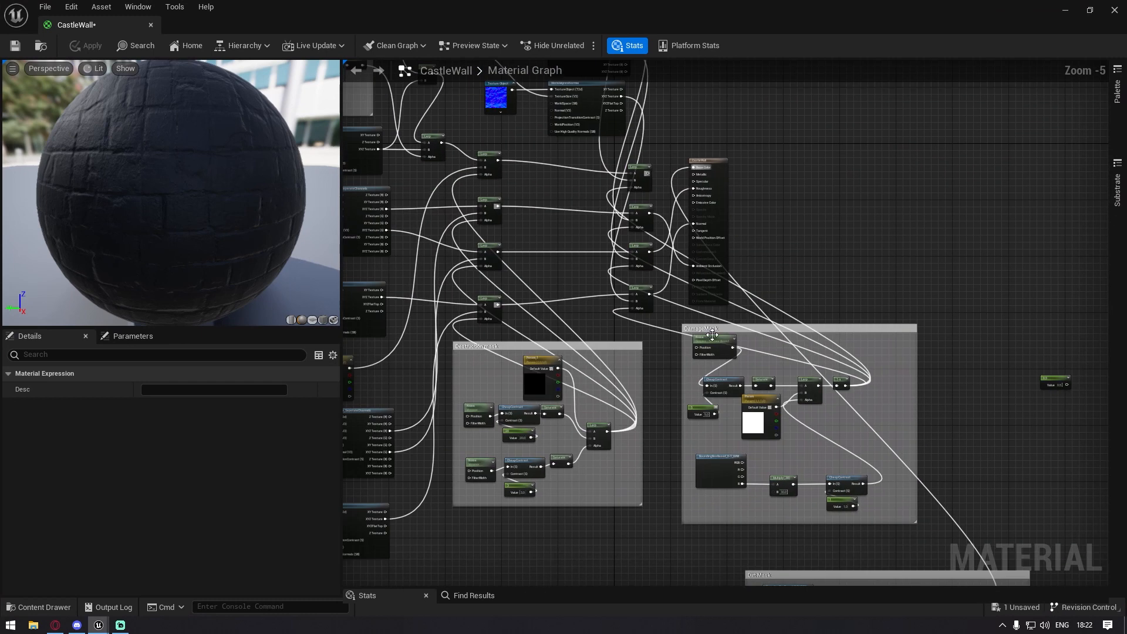
click(870, 433)
Reconnect the uppermost damage-blend Lerp's output to Base Color on the CastleWall output node
scroll(763, 294, up, 6)
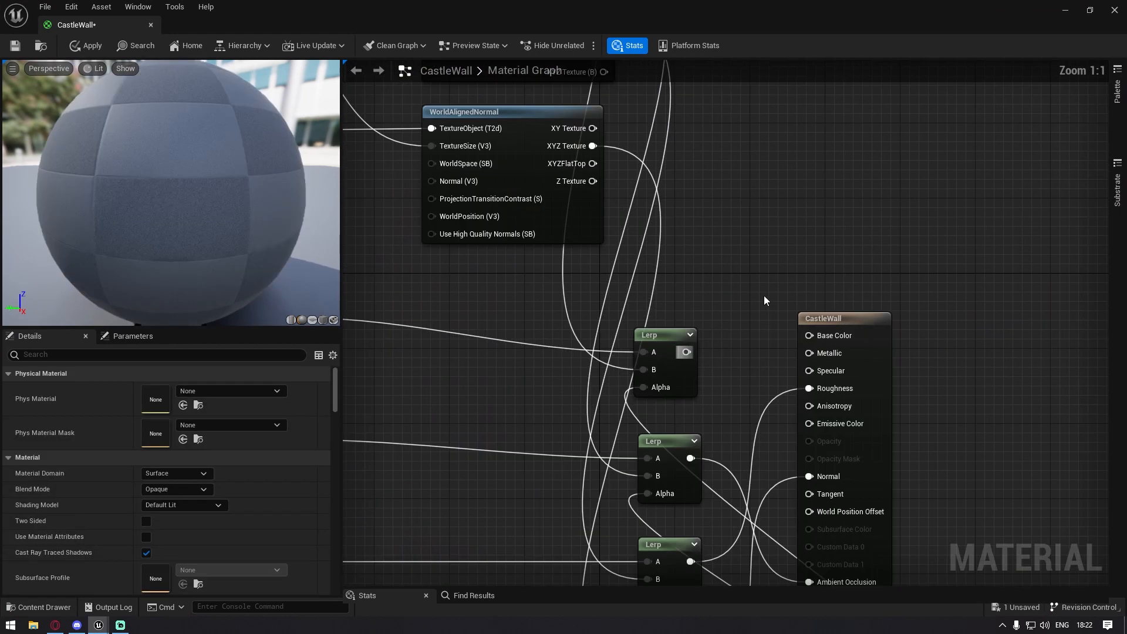
drag(682, 352, 824, 355)
scroll(826, 355, down, 4)
right_drag(825, 364, 643, 246)
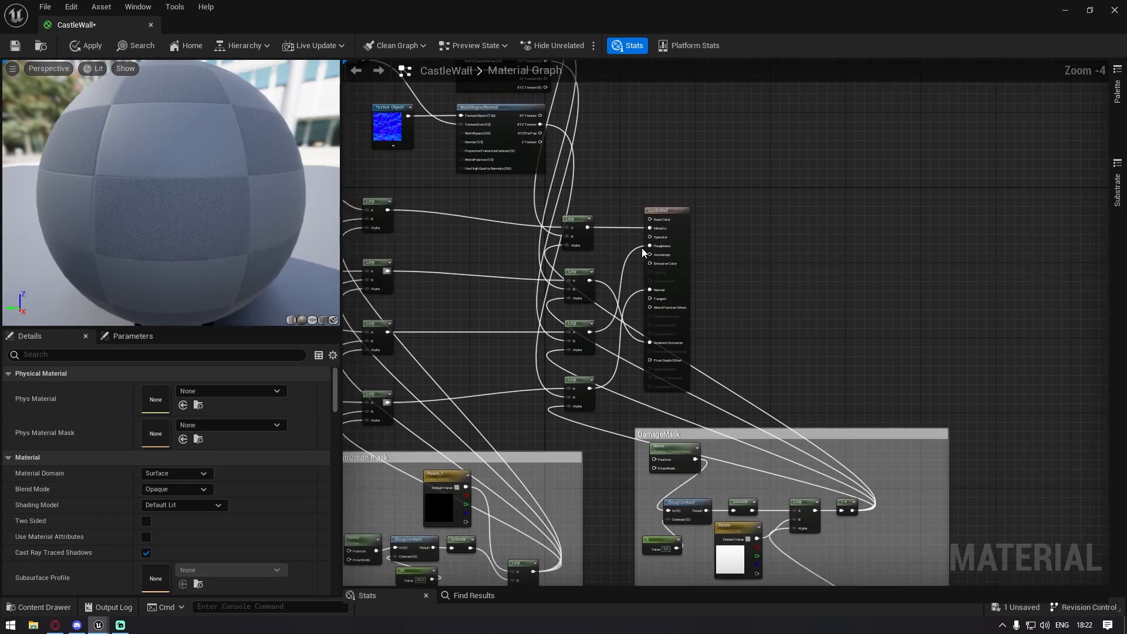
scroll(643, 247, up, 3)
scroll(649, 210, down, 5)
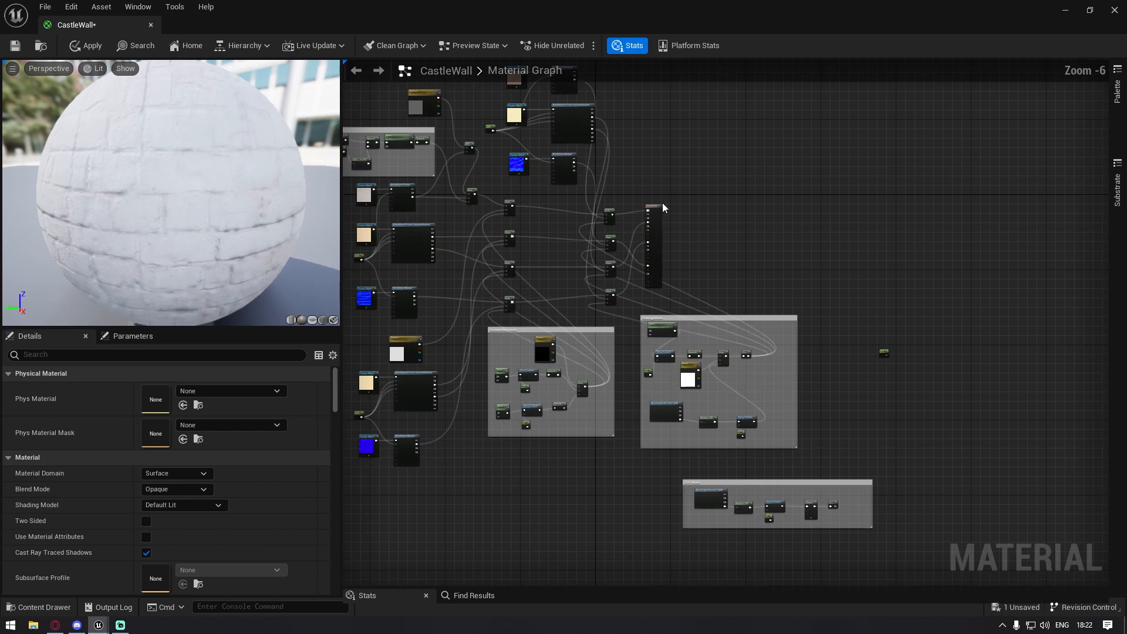
Move the CastleWall output node farther away from the damage-blend Lerps and save the material
drag(656, 207, 761, 211)
scroll(655, 231, up, 3)
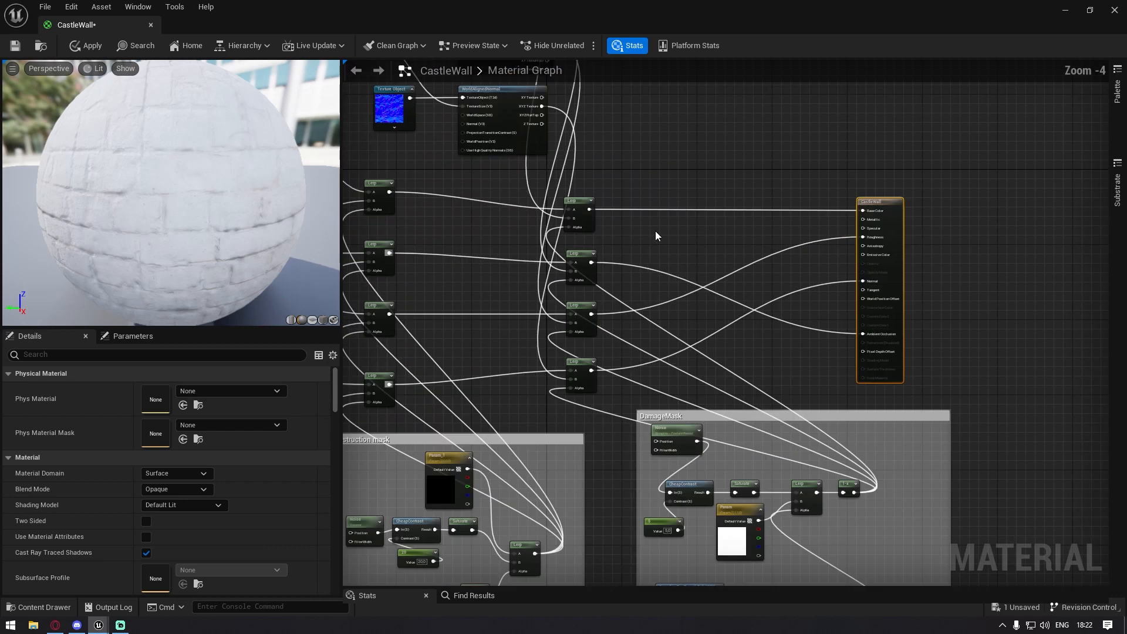
key(ctrl+s)
Add four Lerp nodes in a column between the damage-blend Lerps and the CastleWall output node
right_drag(792, 422, 669, 228)
scroll(738, 278, down, 2)
scroll(797, 311, down, 2)
scroll(778, 256, up, 4)
click(681, 199)
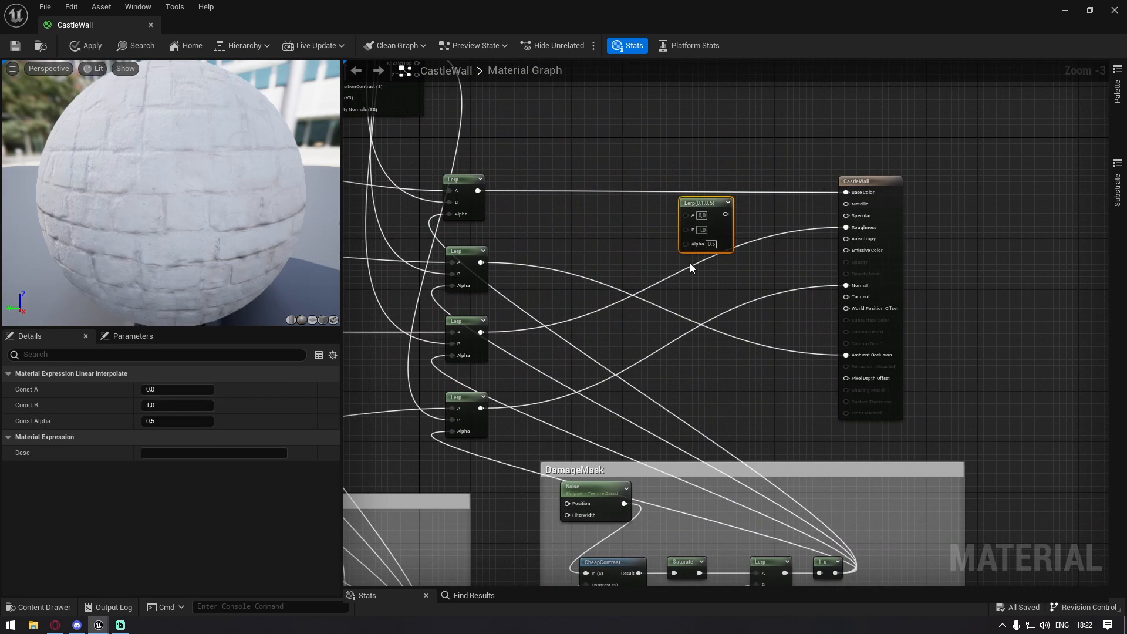
click(691, 264)
click(695, 320)
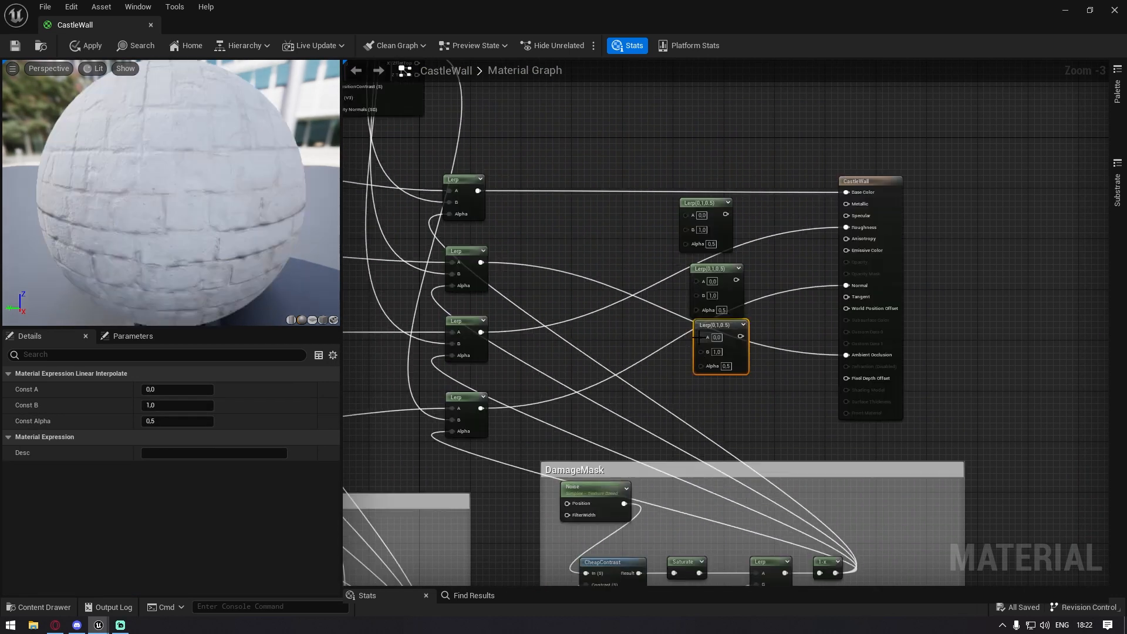
click(701, 391)
Align the first two new Lerps and route the Base Color and Ambient Occlusion connections through their A inputs
drag(703, 216, 695, 188)
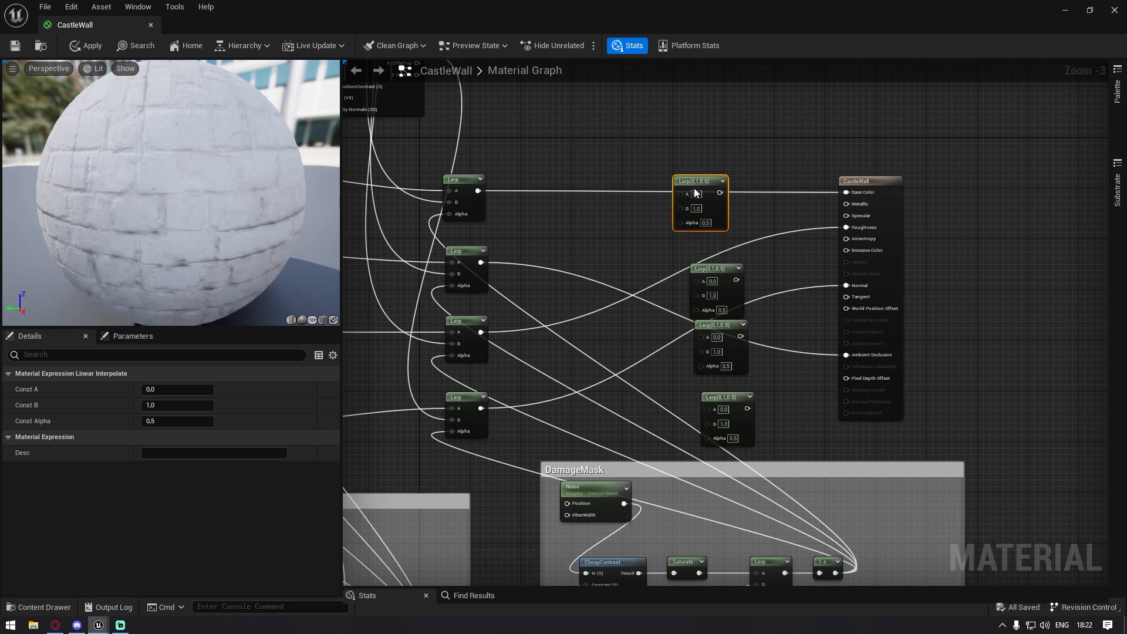
drag(478, 191, 684, 196)
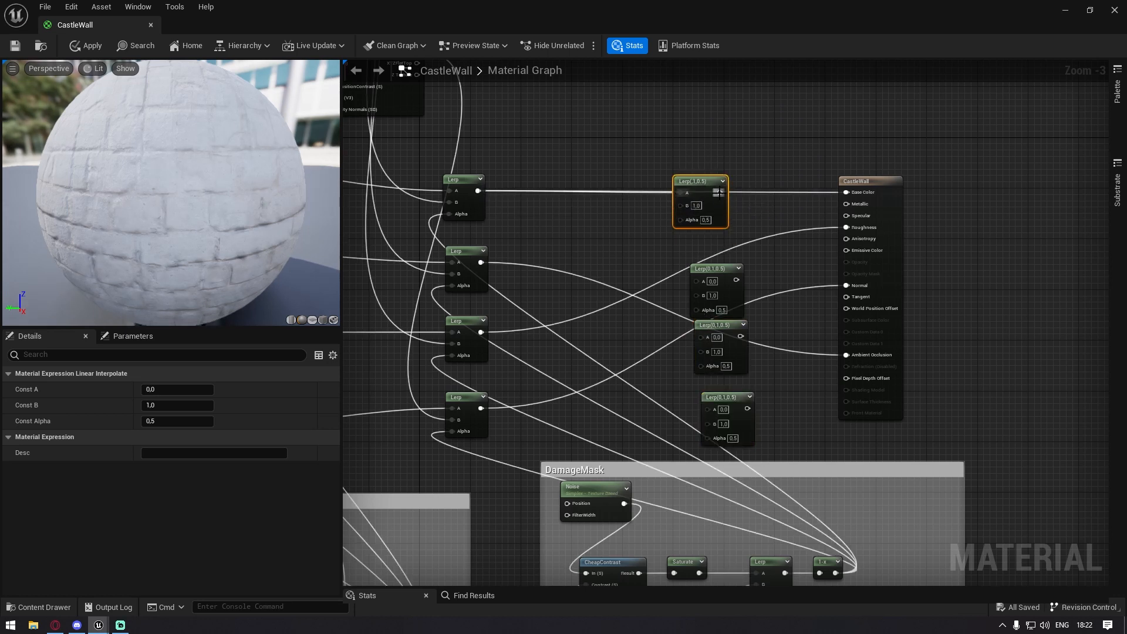
drag(714, 269, 699, 257)
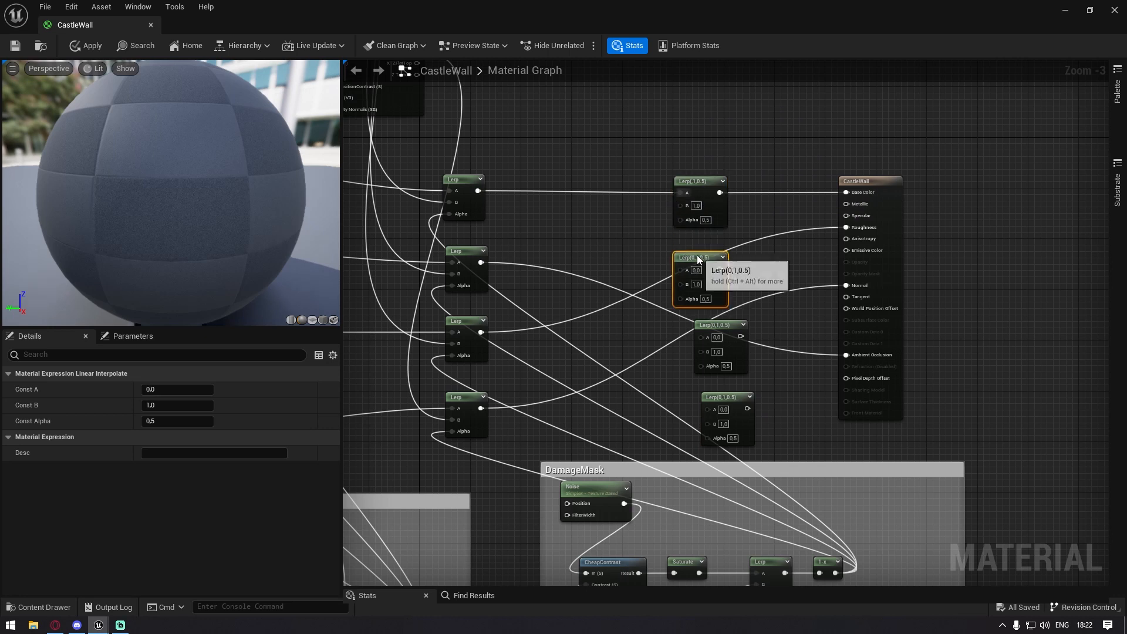
drag(481, 262, 855, 353)
Connect the aligned third and fourth new Lerps to Roughness and Normal, and apply and save the material
drag(728, 325, 846, 227)
drag(740, 406, 848, 286)
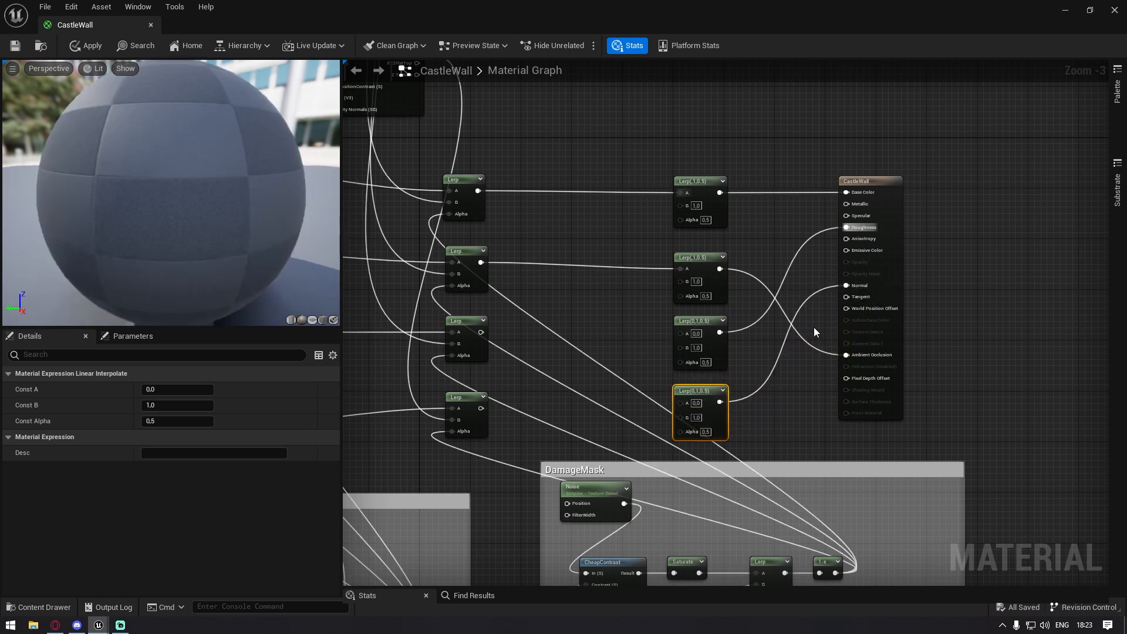
right_drag(814, 326, 849, 227)
drag(739, 183, 739, 177)
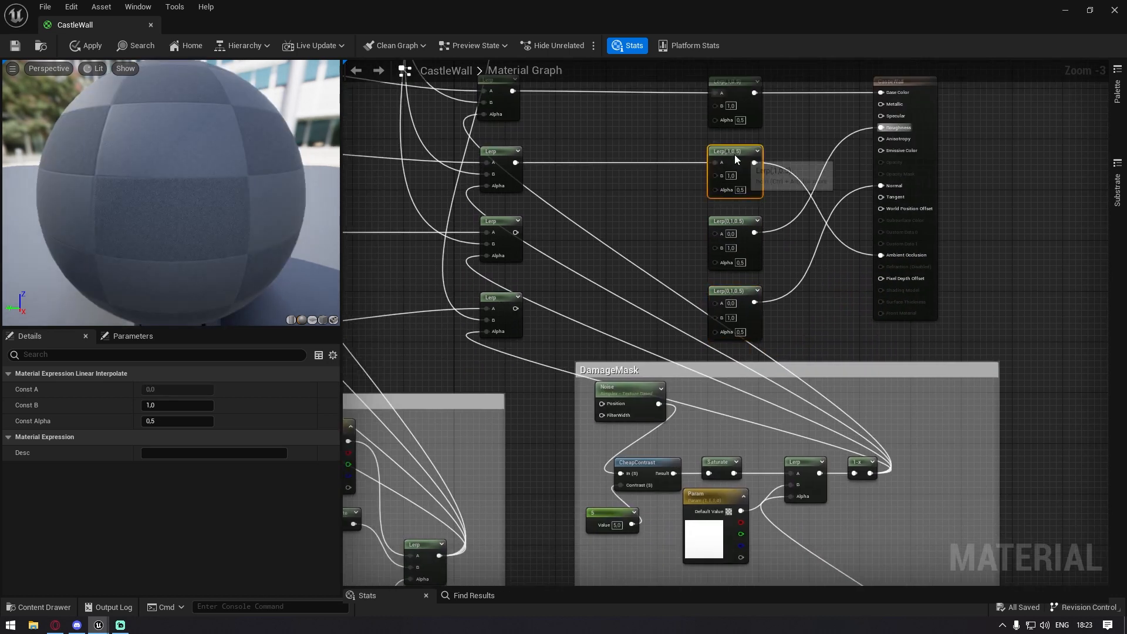
right_drag(764, 202, 759, 249)
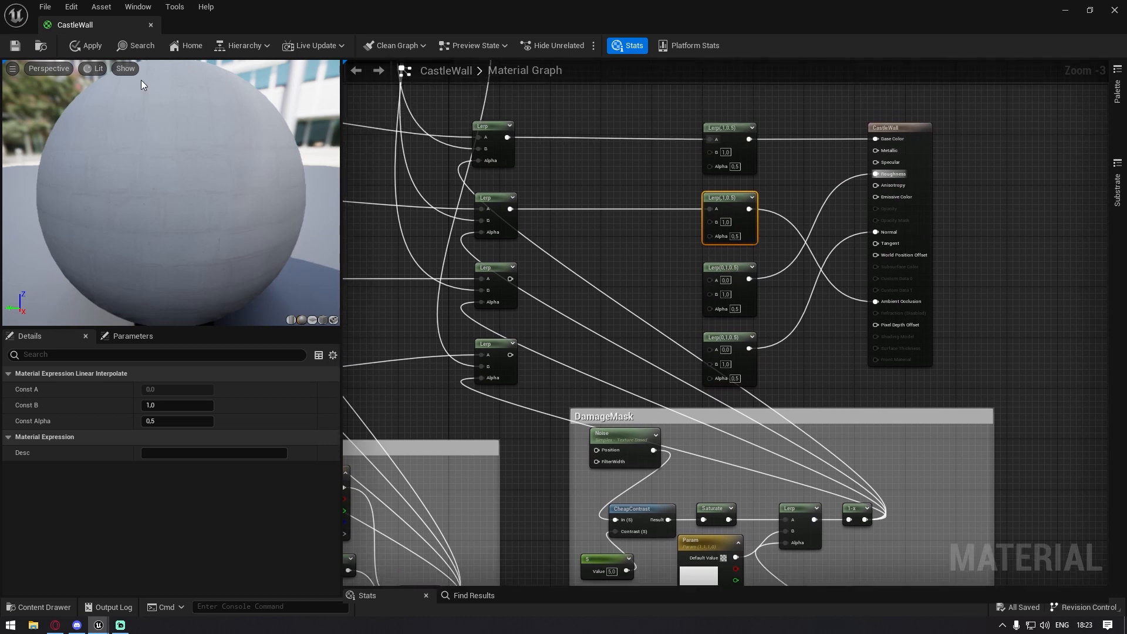
click(92, 47)
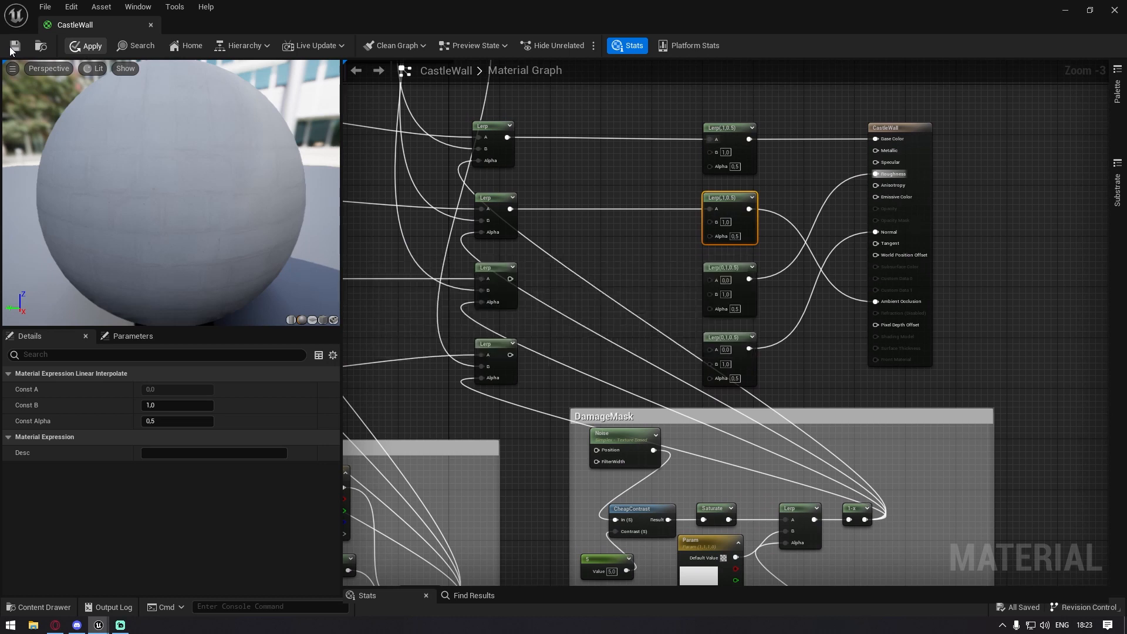
click(13, 47)
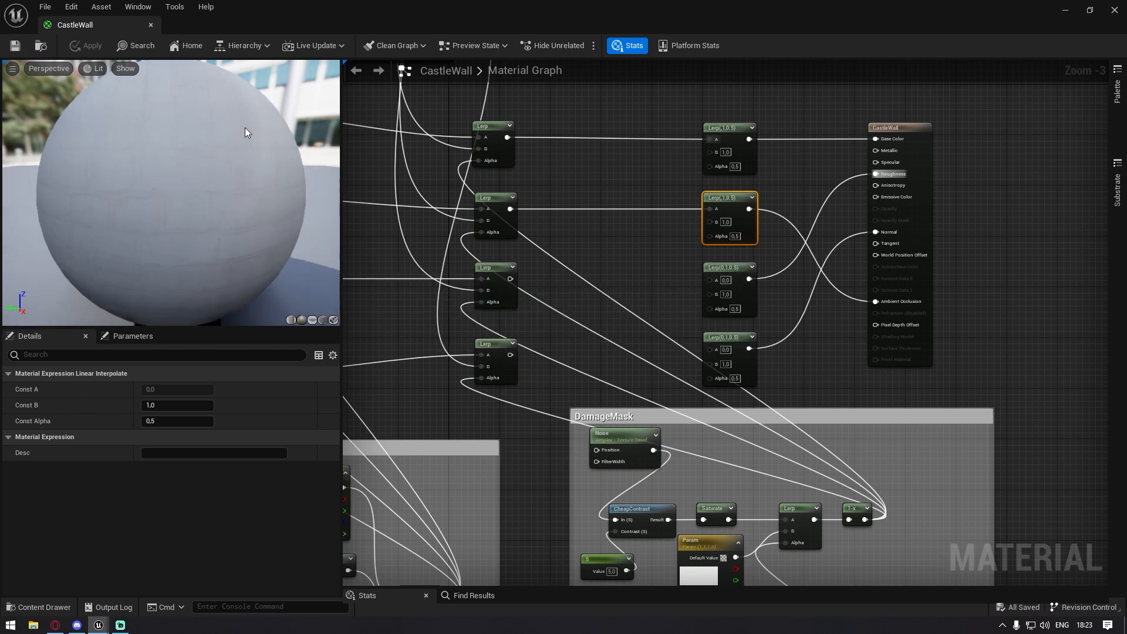
Copy the worn concrete normal Texture Object and paste it beside the new Lerps
scroll(607, 374, down, 5)
right_drag(519, 431, 593, 390)
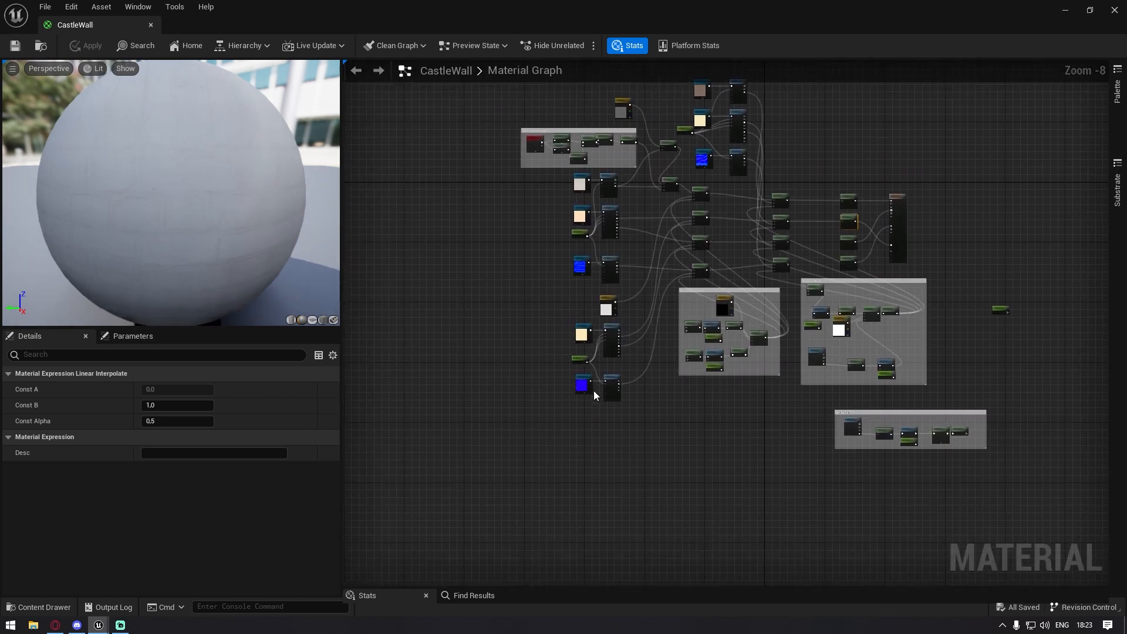
click(593, 390)
scroll(811, 259, up, 5)
click(835, 210)
key(ctrl+v)
scroll(863, 211, up, 3)
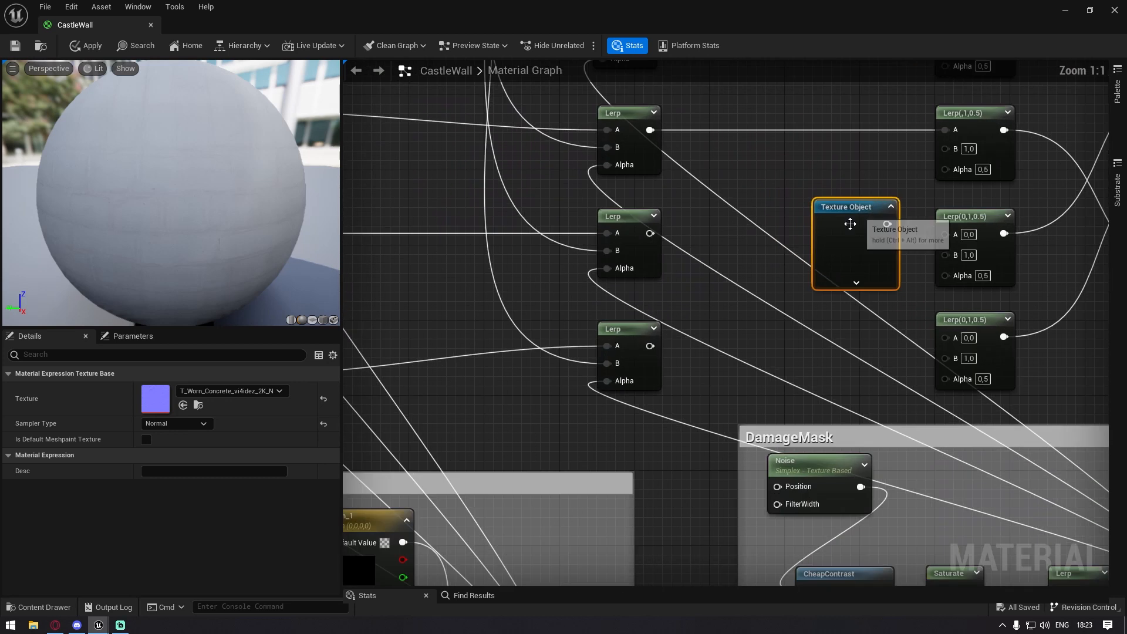
Search the textures for "Dirt", assign T_Base_Tile_Normal to the pasted Texture Object instead, and inspect that texture
click(240, 397)
text(Dirt)
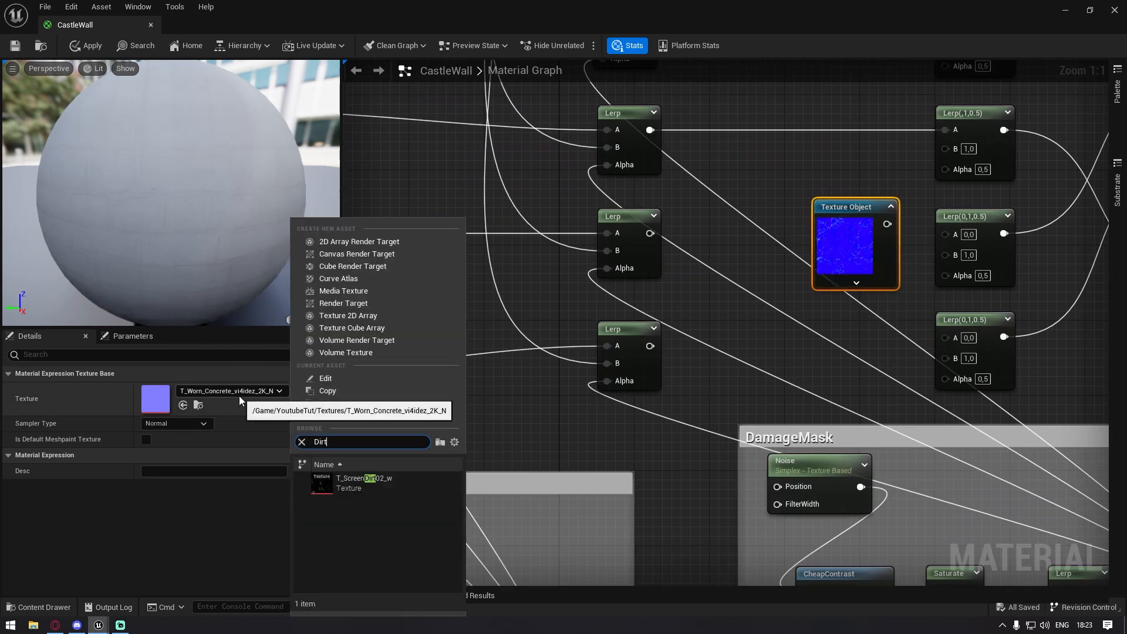
key(ctrl+a)
key(BackSpace)
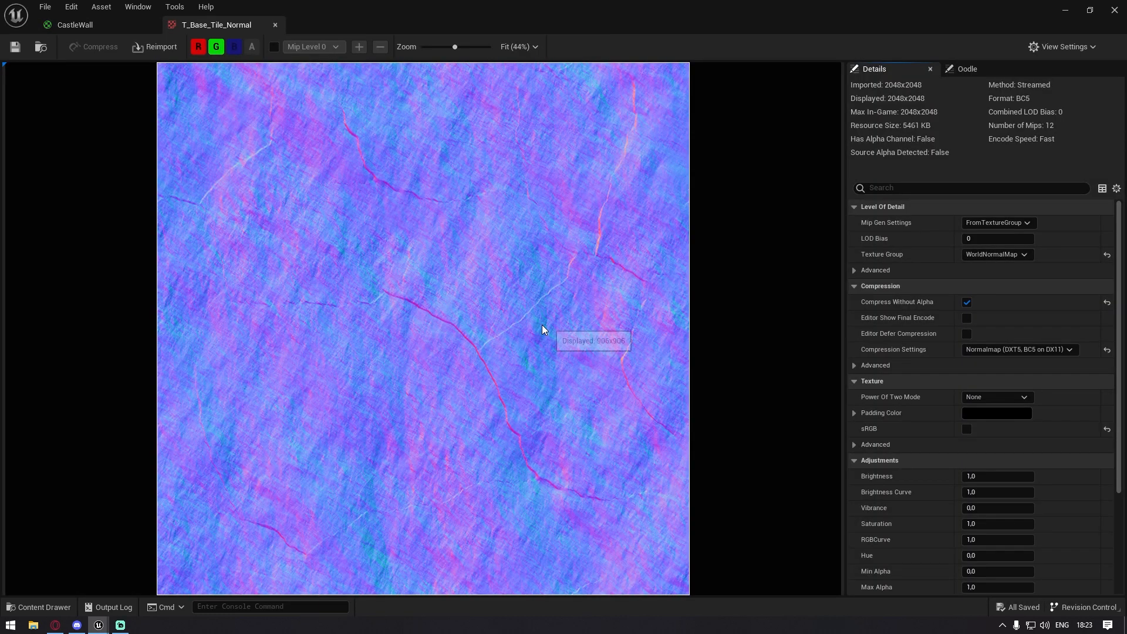
scroll(541, 349, down, 1)
scroll(468, 271, up, 1)
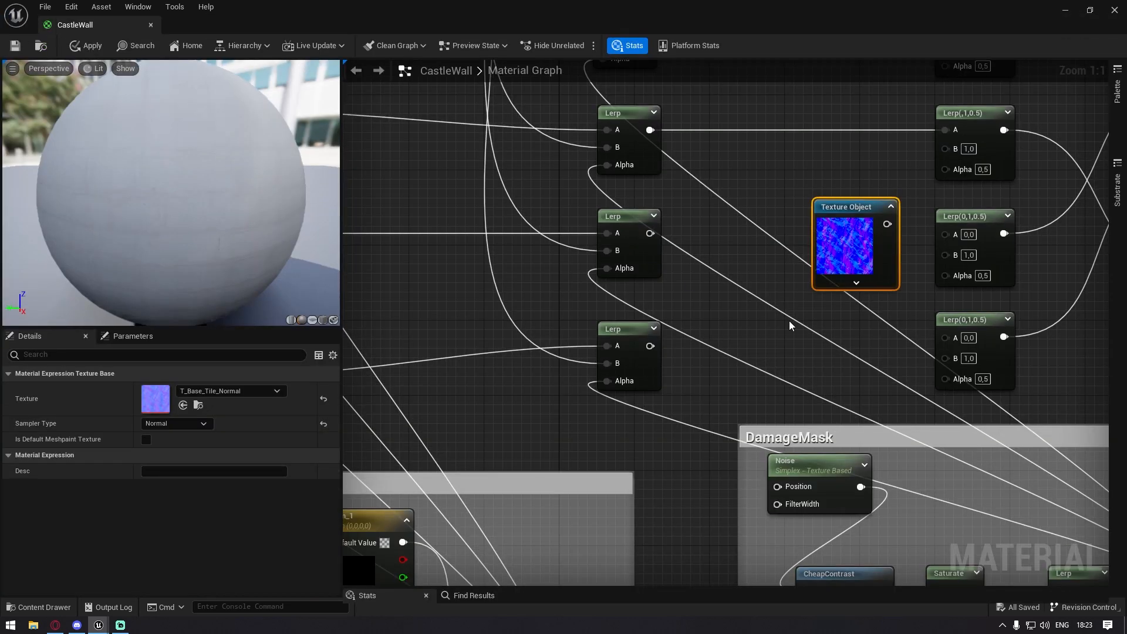
scroll(713, 263, up, 1)
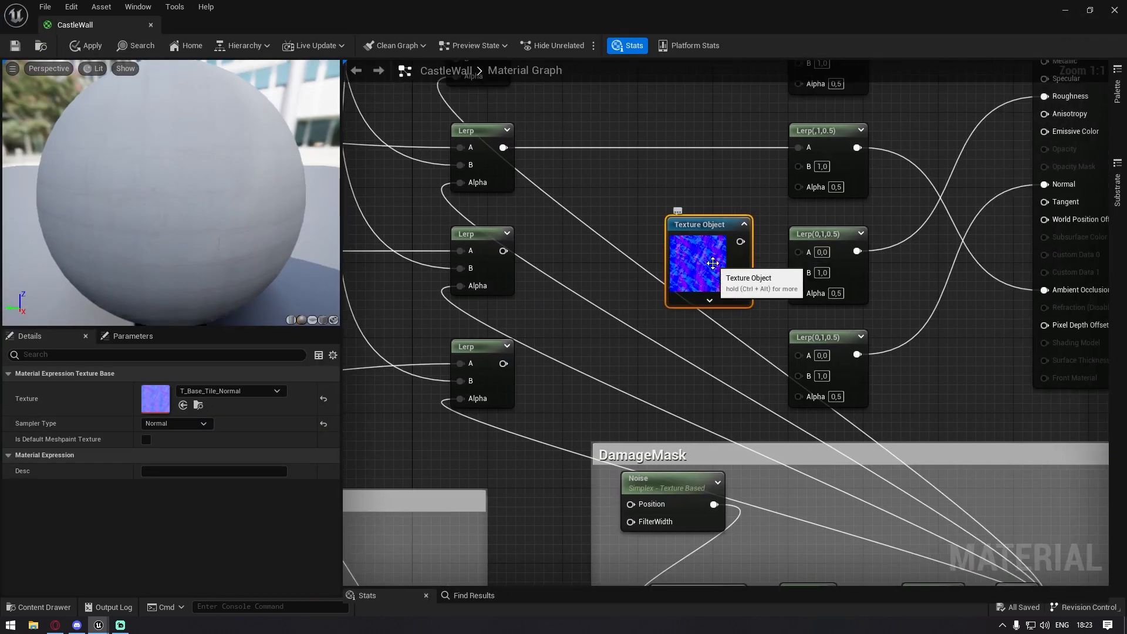
Move the T_Base_Tile_Normal Texture Object into the empty area beside the Dirt Mask group
scroll(713, 263, down, 3)
drag(741, 216, 603, 532)
right_drag(611, 479, 642, 260)
scroll(608, 237, down, 3)
drag(639, 271, 600, 376)
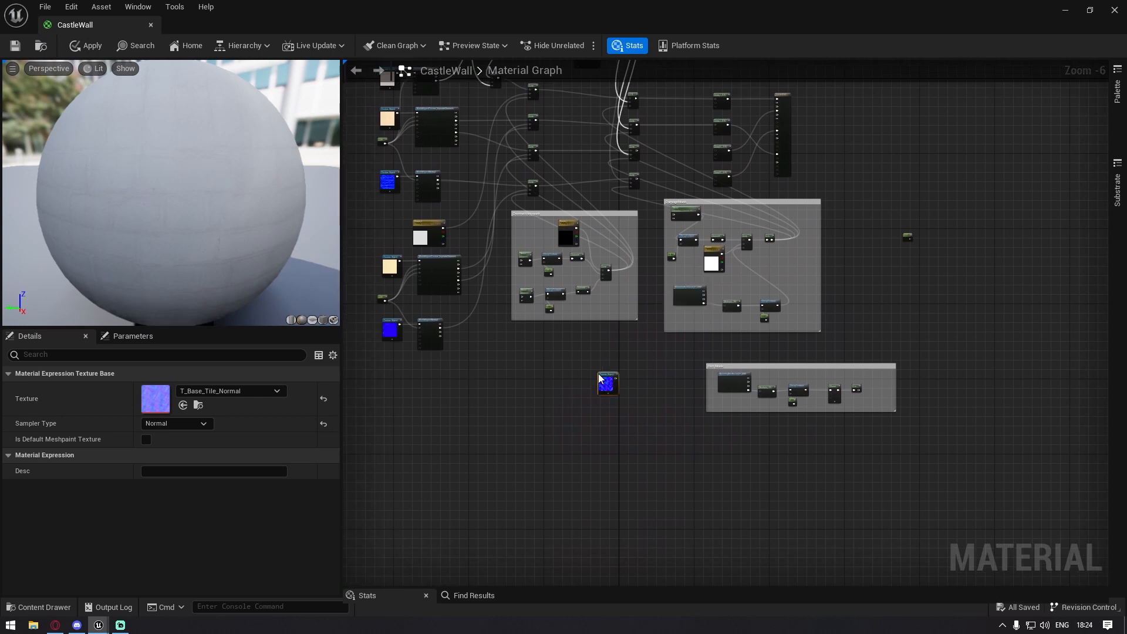
Feed the Texture Object into a WorldAlignedNormal node and connect its XYZ Texture output to B on the new Normal Lerp
scroll(410, 370, up, 4)
right_drag(440, 376, 485, 378)
click(540, 239)
right_drag(879, 309, 657, 339)
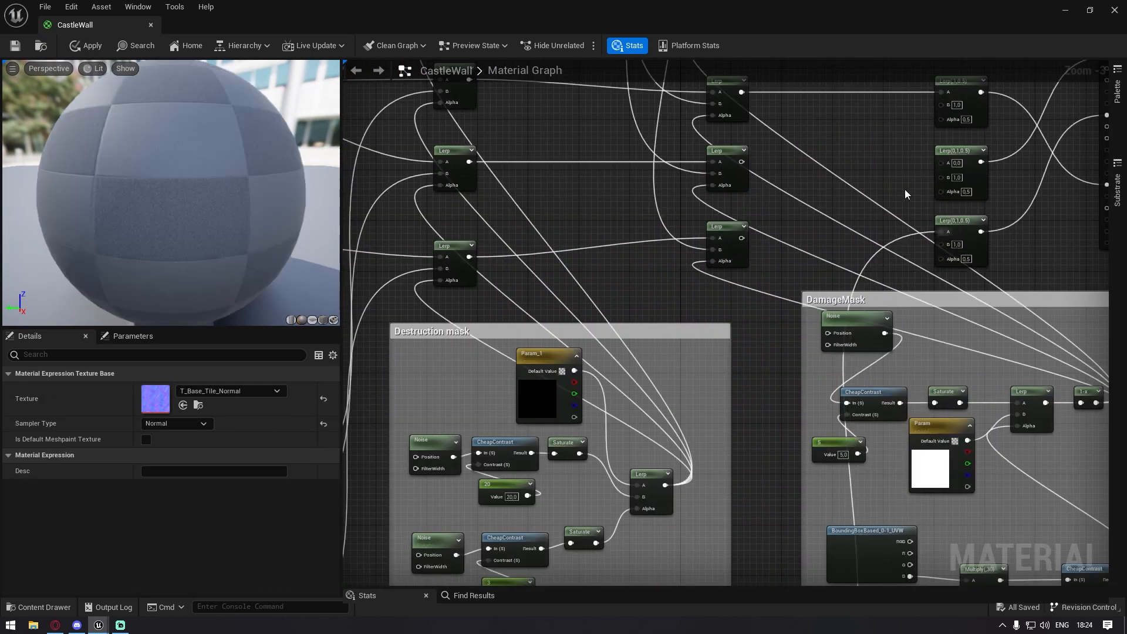
Connect the existing Normal and Roughness damage-blend Lerps to the A inputs of their corresponding new Lerps
right_drag(906, 194, 870, 260)
right_drag(934, 280, 807, 352)
drag(629, 348, 830, 341)
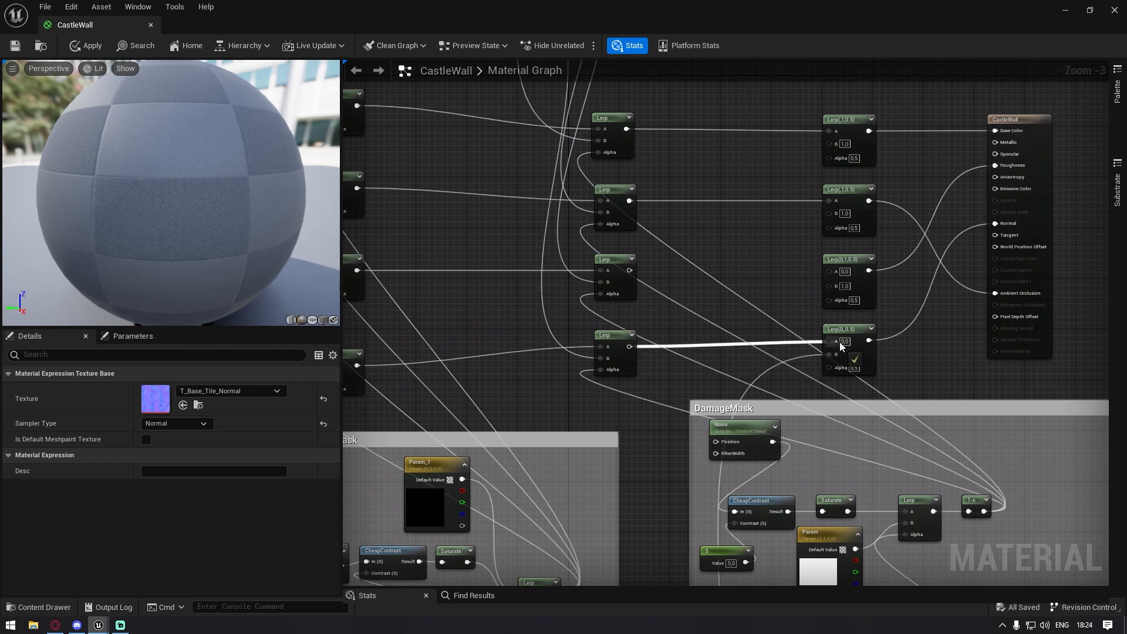
drag(621, 272, 831, 273)
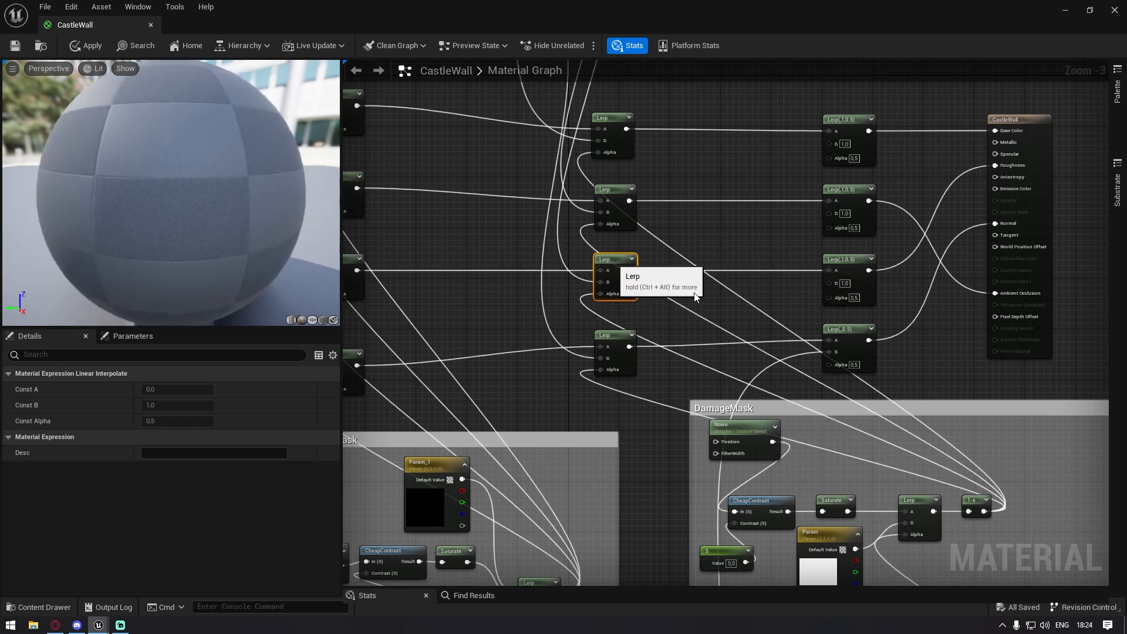
Examine the T_Base_Tile_Normal Texture Object and its WorldAlignedNormal node below the Destruction mask group
scroll(622, 273, down, 3)
right_drag(747, 470, 720, 324)
scroll(714, 357, up, 3)
drag(683, 491, 499, 358)
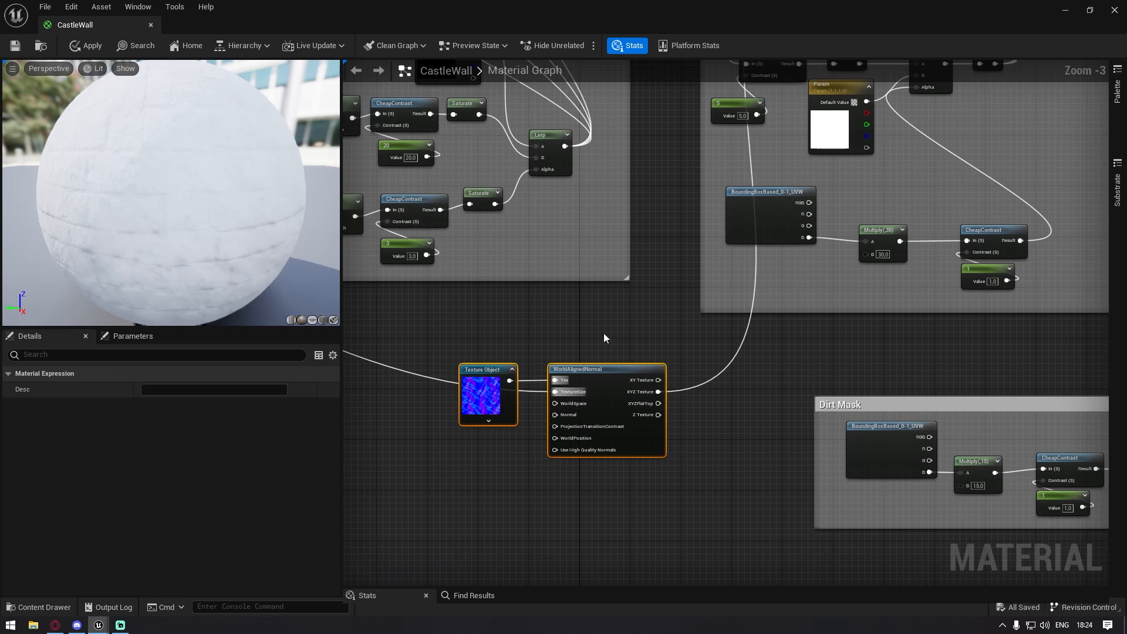
click(603, 333)
right_drag(604, 333, 515, 579)
right_drag(503, 460, 582, 276)
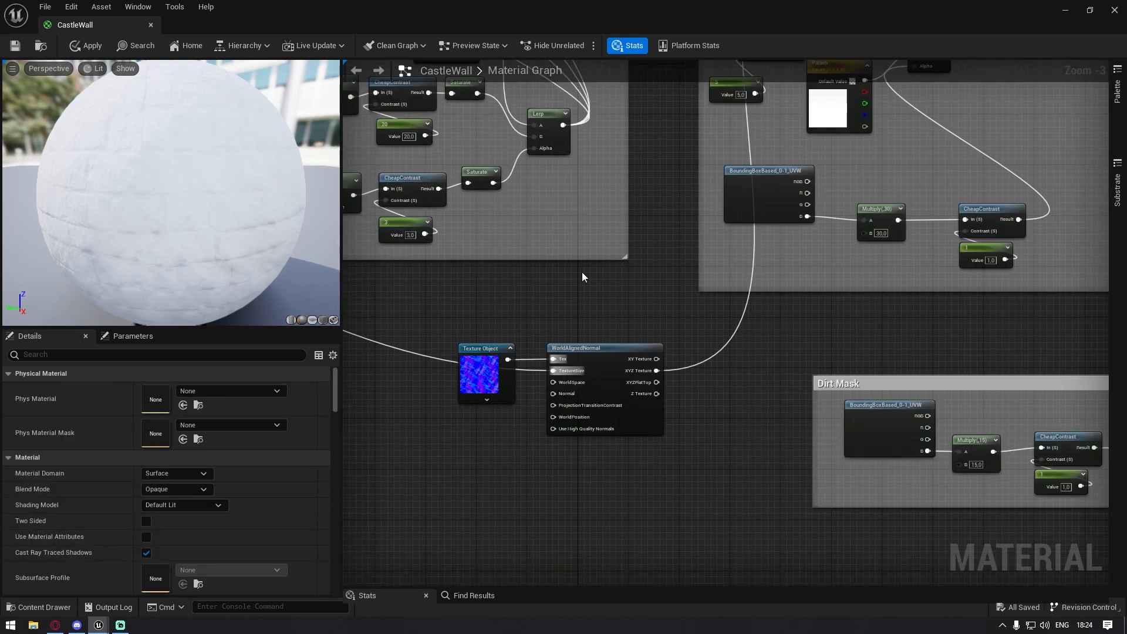
click(469, 388)
Add a vector parameter between the existing and new Roughness Lerps and position it there
right_drag(736, 68, 629, 330)
right_drag(752, 209, 827, 364)
scroll(797, 325, up, 2)
right_drag(757, 307, 781, 380)
right_drag(726, 338, 614, 319)
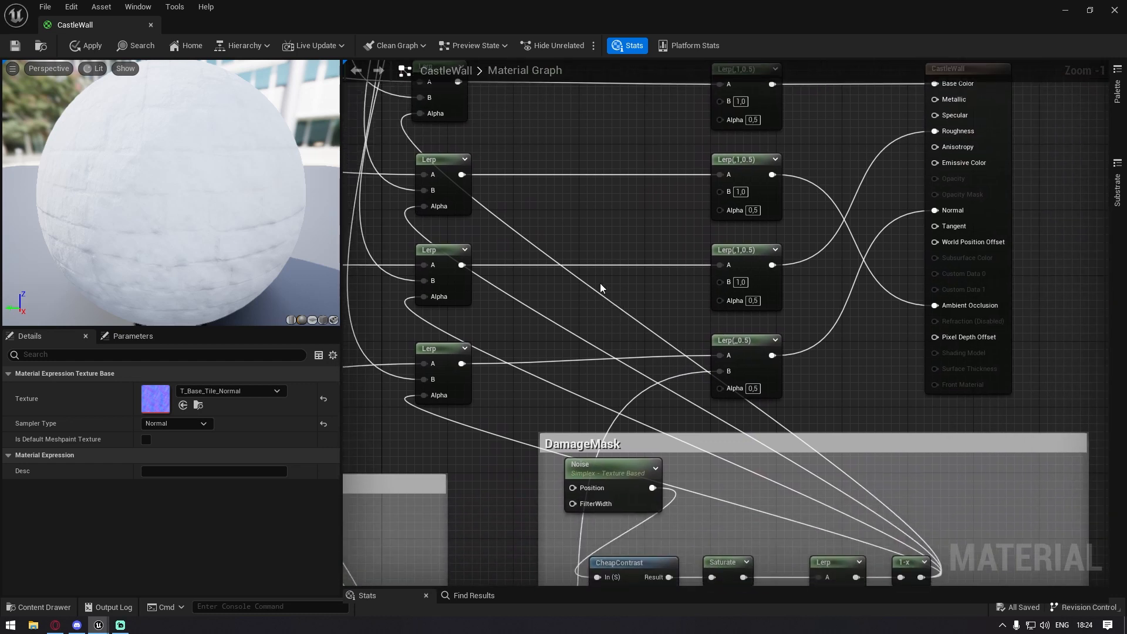
key(v)
click(614, 245)
drag(646, 294, 590, 315)
double_click(591, 316)
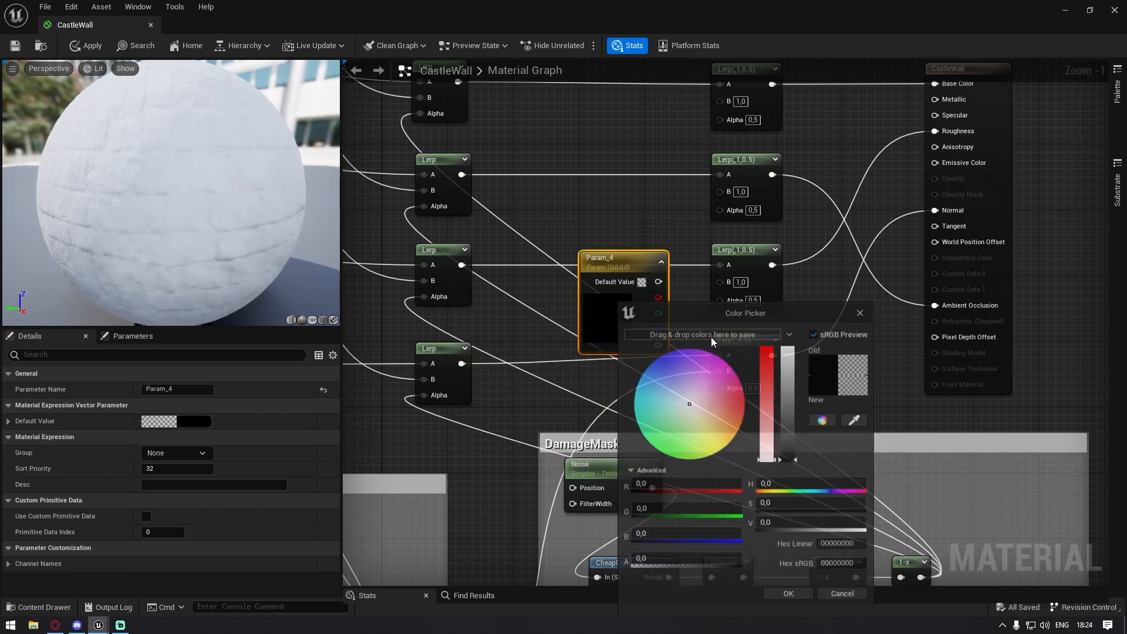
drag(791, 461, 785, 462)
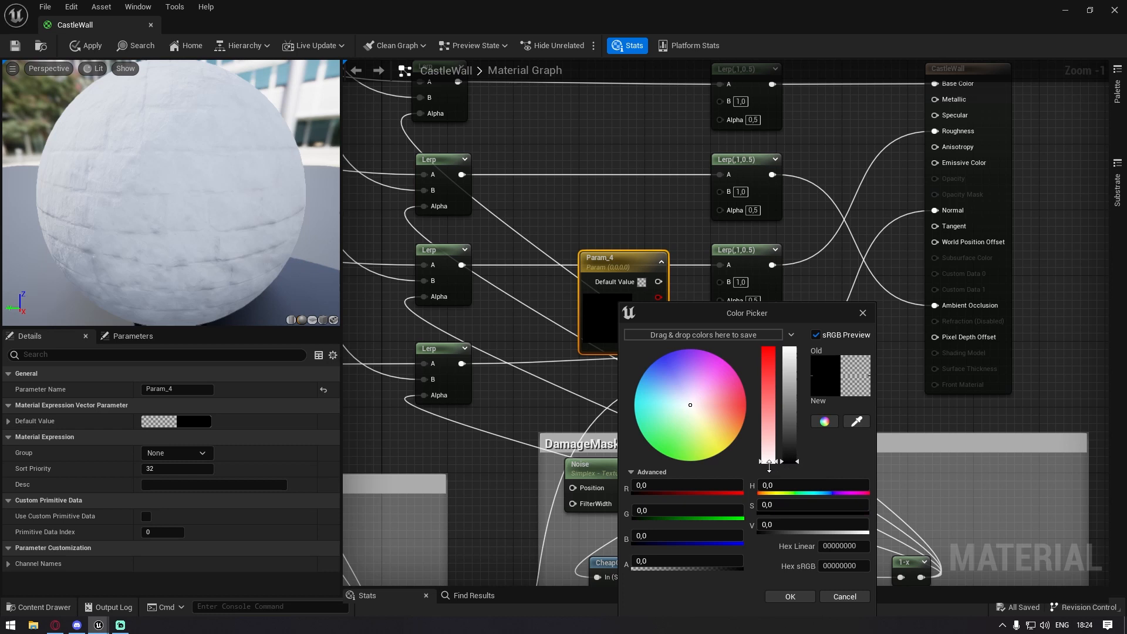
drag(791, 460, 791, 374)
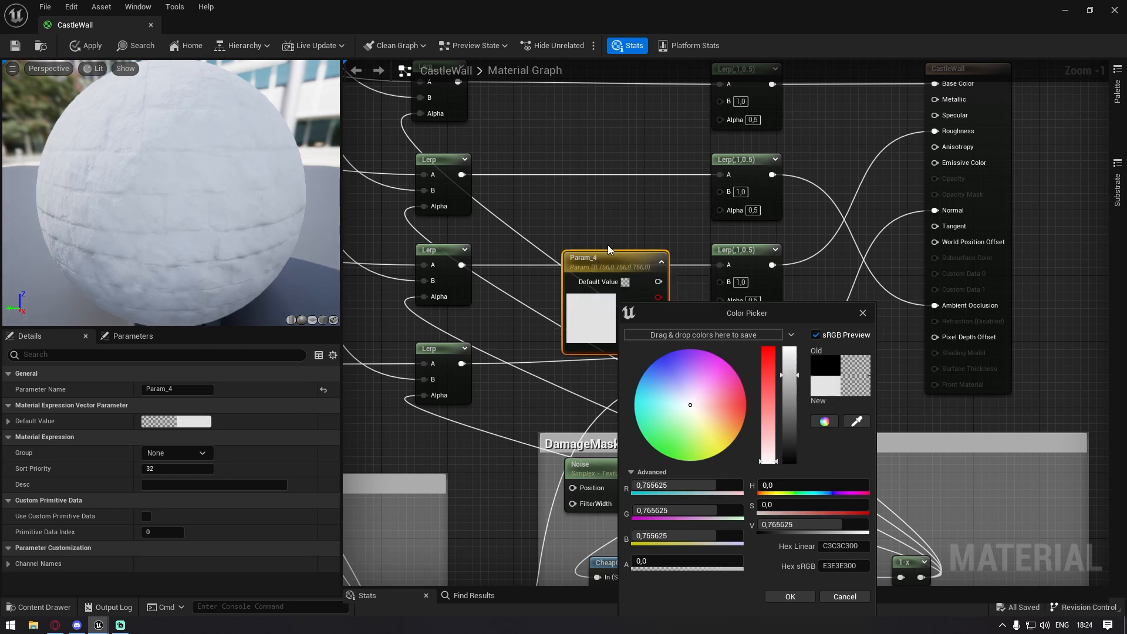
click(865, 314)
key(Delete)
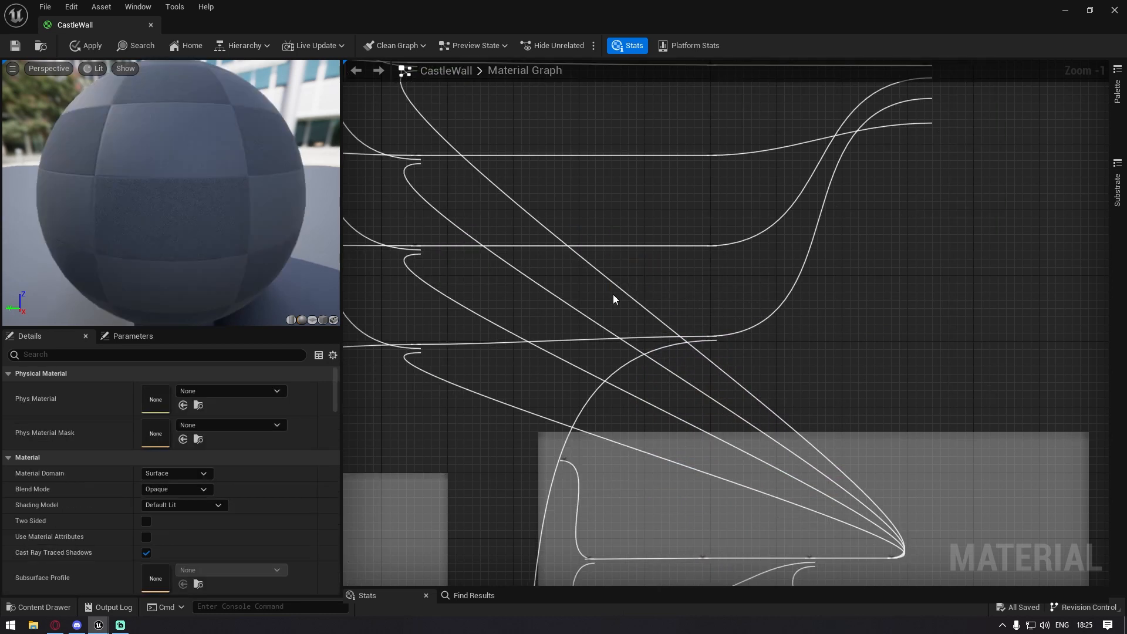
Add a Constant with value 0.7 near the new Roughness Lerp and connect it to that Lerp's B input
key(1)
click(659, 233)
drag(681, 233, 634, 244)
click(654, 267)
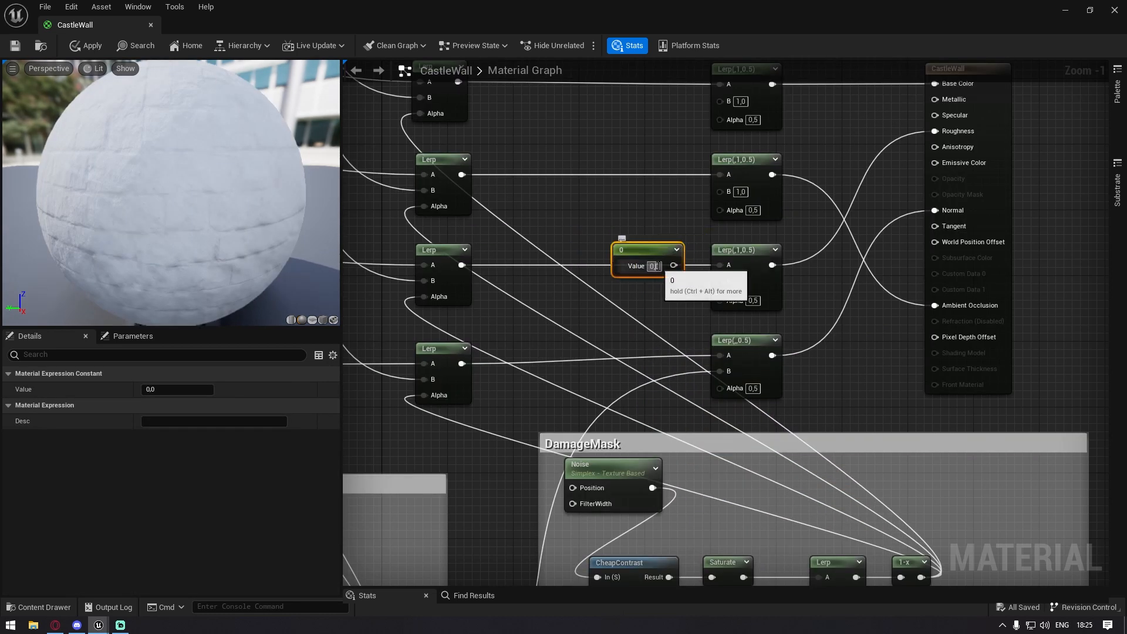
text(0,7)
key(Return)
drag(674, 265, 720, 281)
drag(644, 251, 636, 287)
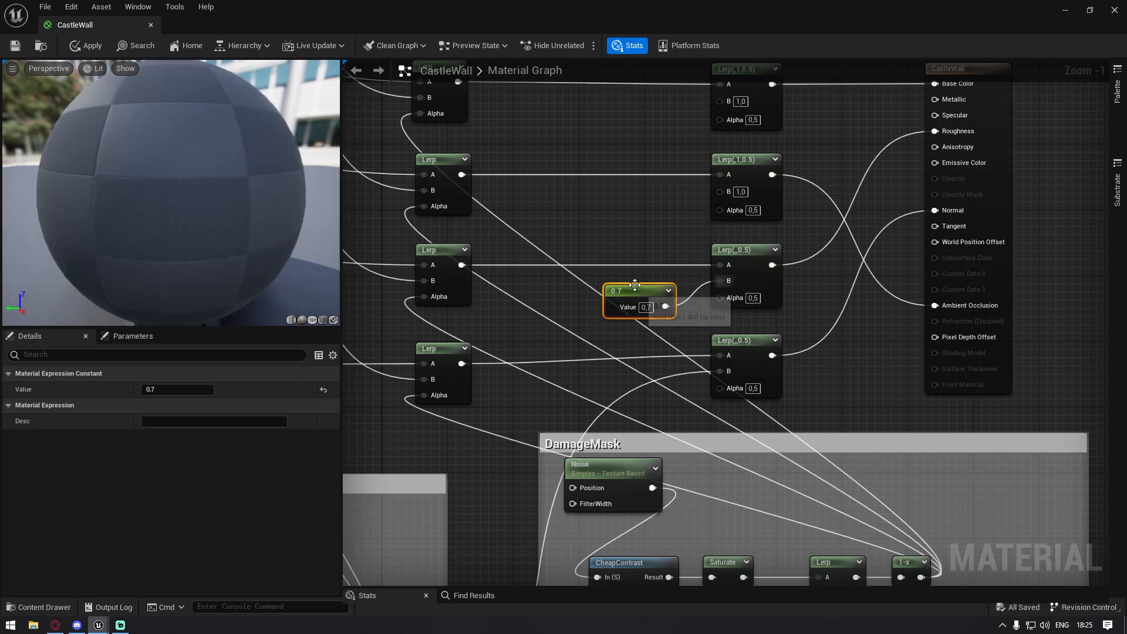
Set the Constant feeding the Roughness Lerp to 0.8
right_drag(641, 210, 609, 316)
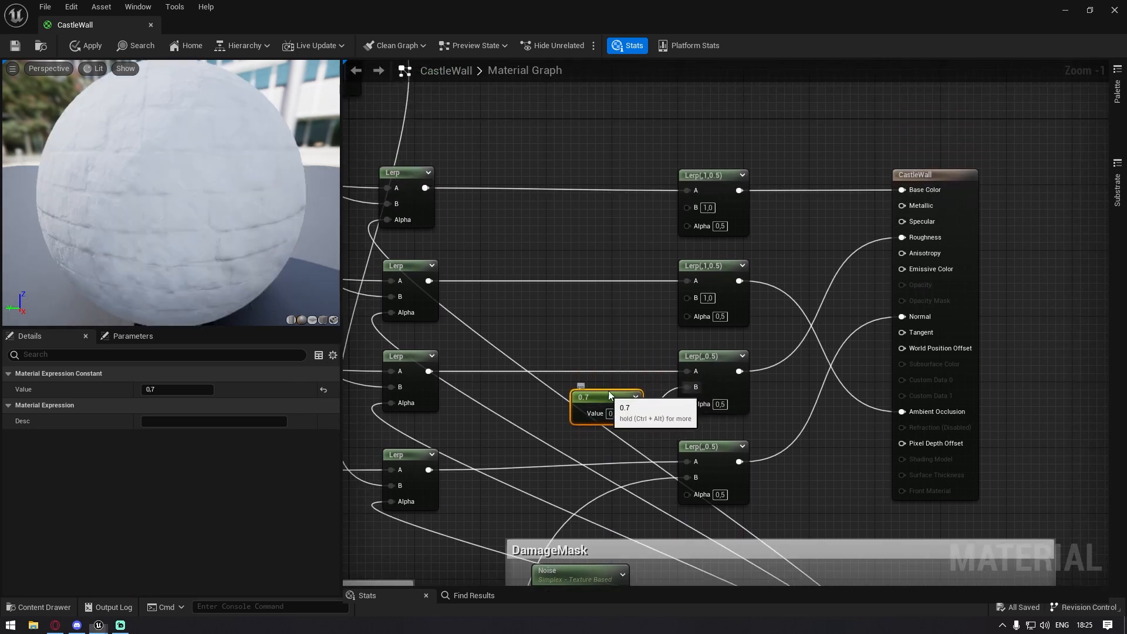
drag(609, 395, 617, 387)
text(0,8)
key(Return)
click(617, 350)
right_drag(632, 347, 790, 272)
drag(815, 282, 749, 300)
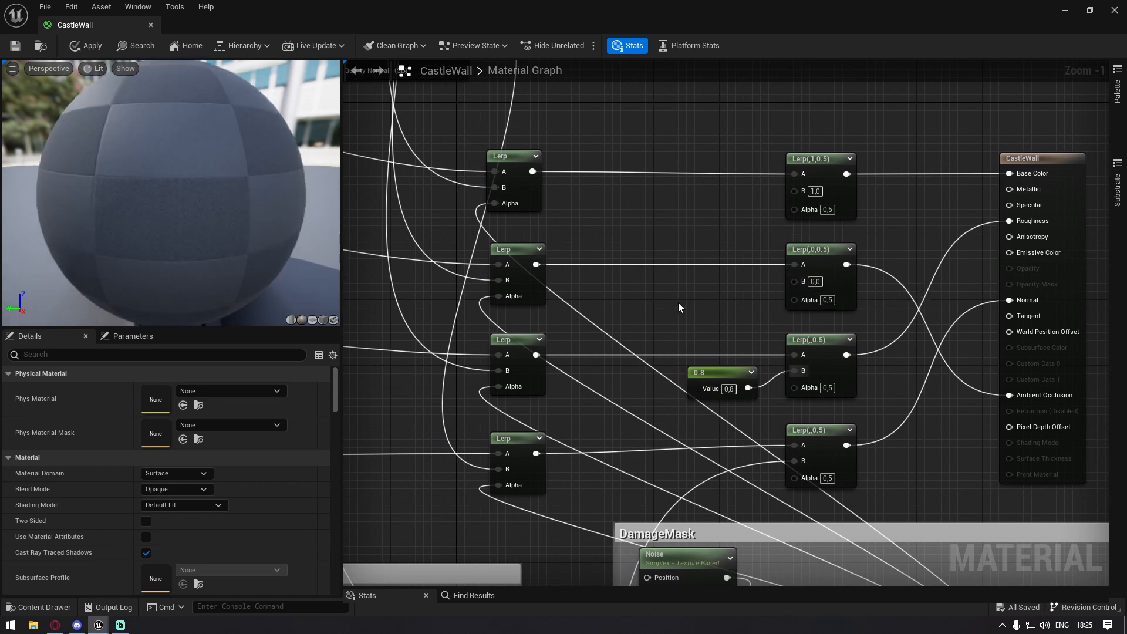
Add a vector parameter above the new Base Color Lerp and position it there
right_drag(678, 301, 640, 309)
drag(262, 217, 263, 237)
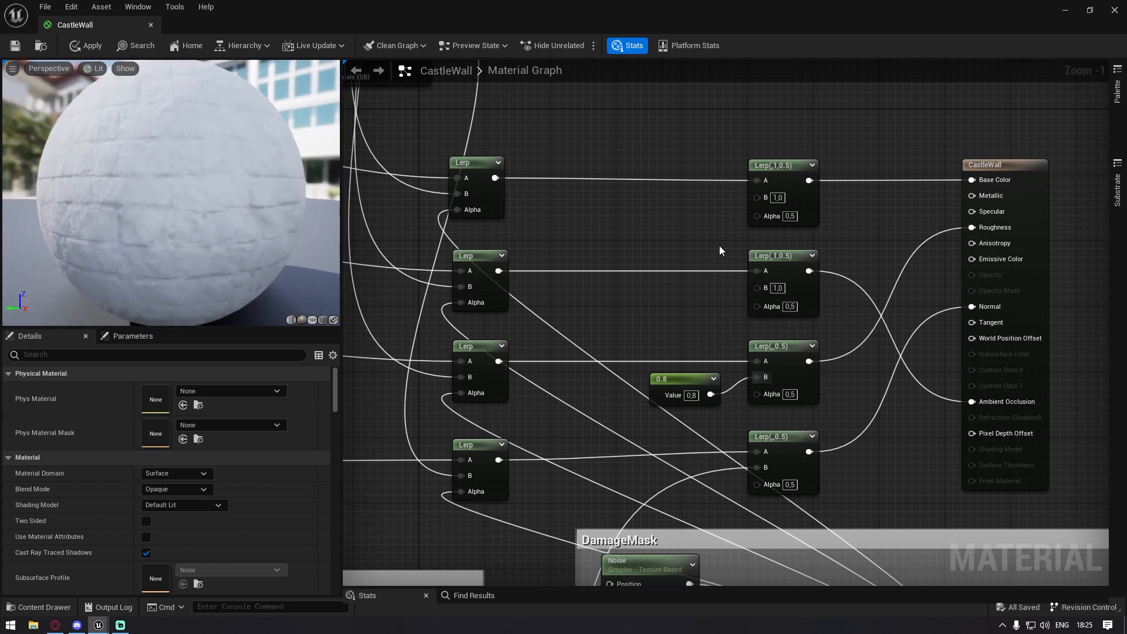
right_drag(703, 221, 706, 209)
scroll(703, 218, down, 1)
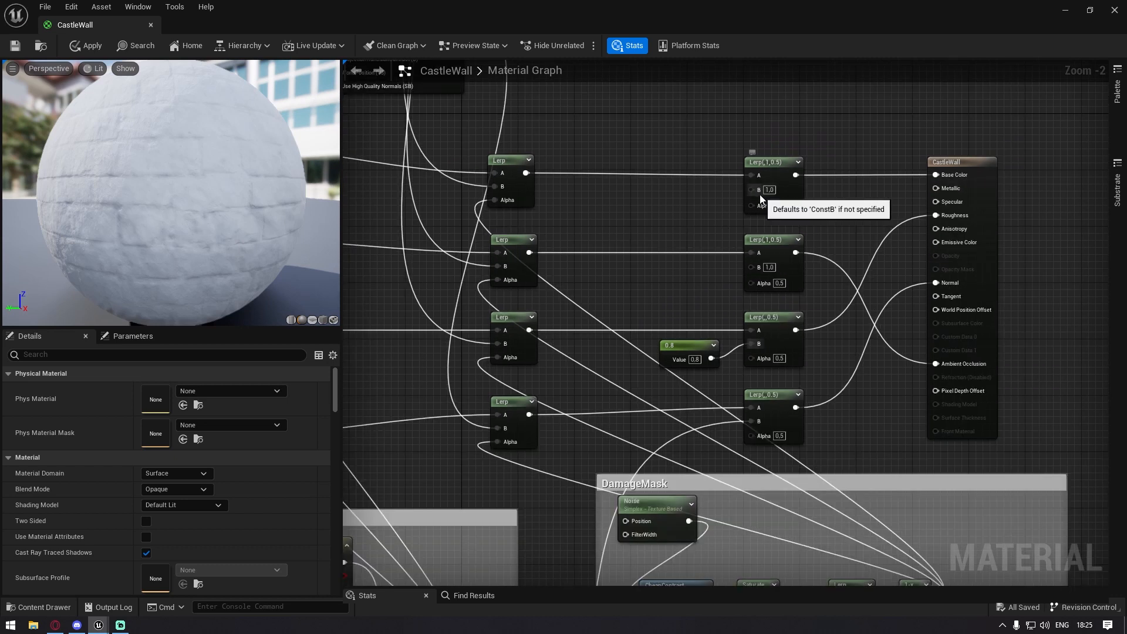
right_drag(661, 218, 809, 232)
scroll(809, 232, down, 3)
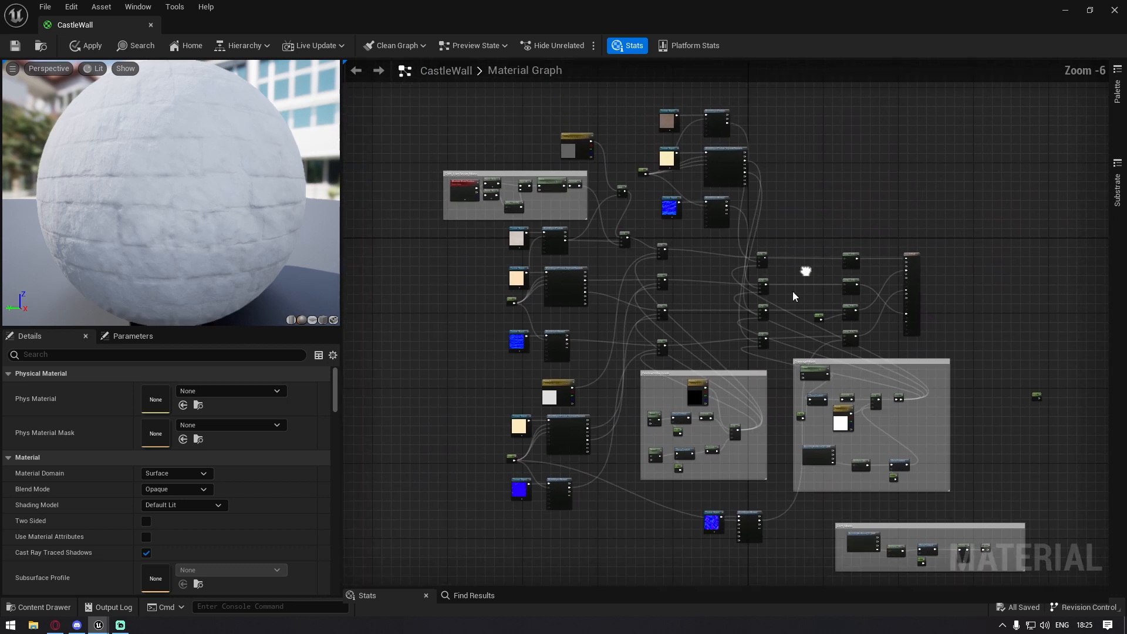
scroll(793, 291, up, 3)
click(789, 224)
drag(821, 291, 790, 262)
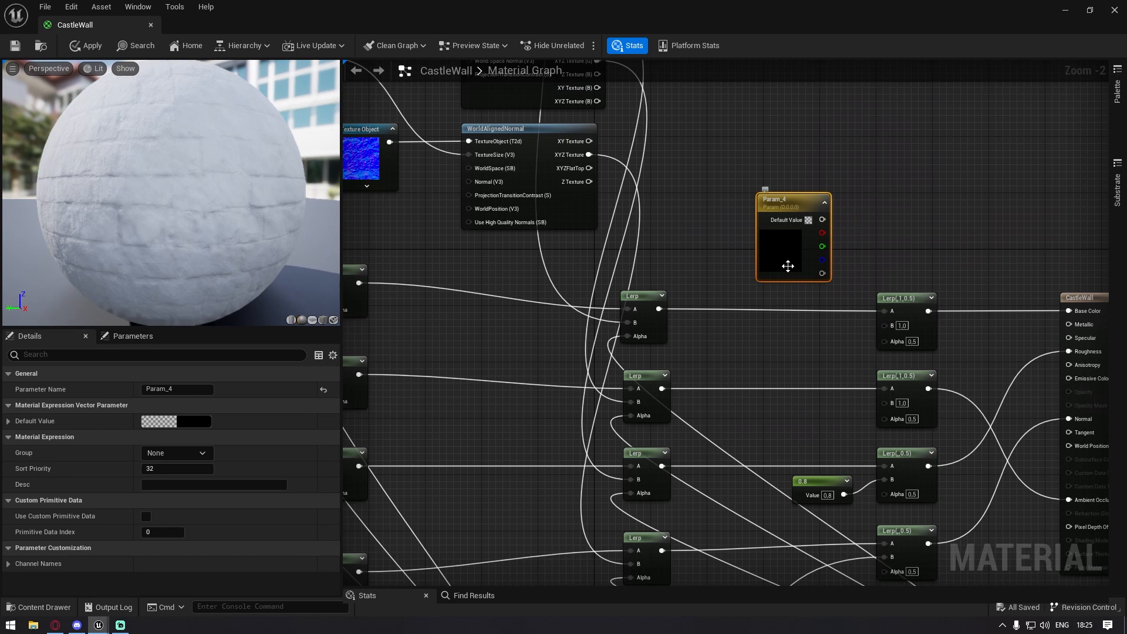
Set the new vector parameter's default color to brown and connect it to B on the new Base Color Lerp
double_click(791, 262)
click(901, 390)
click(959, 403)
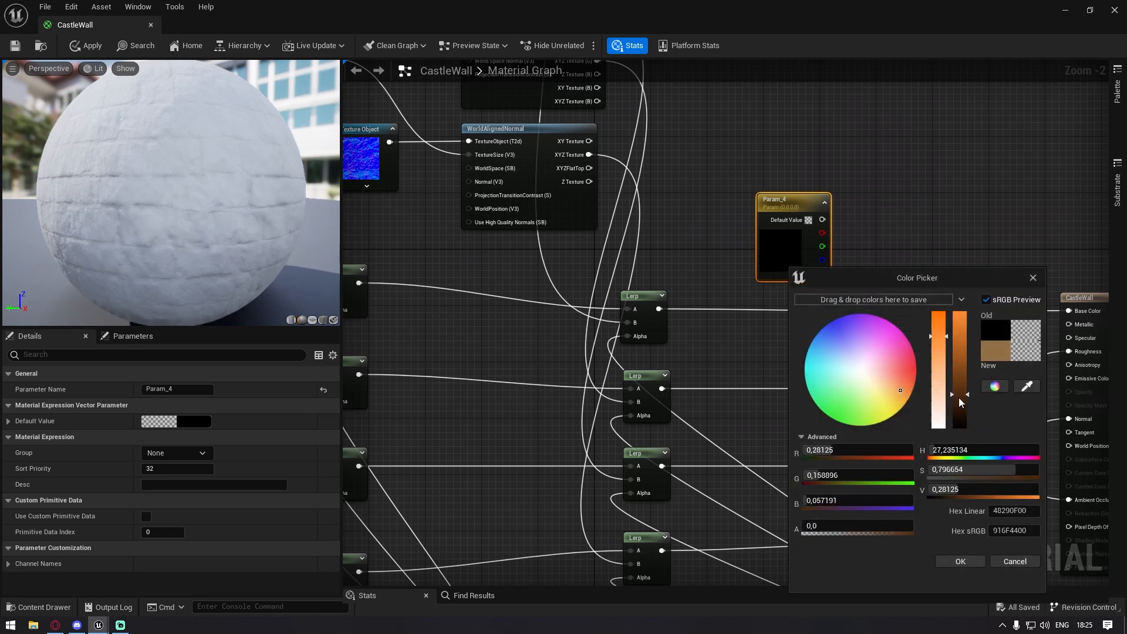
click(972, 562)
drag(839, 220, 885, 325)
right_drag(811, 230, 684, 192)
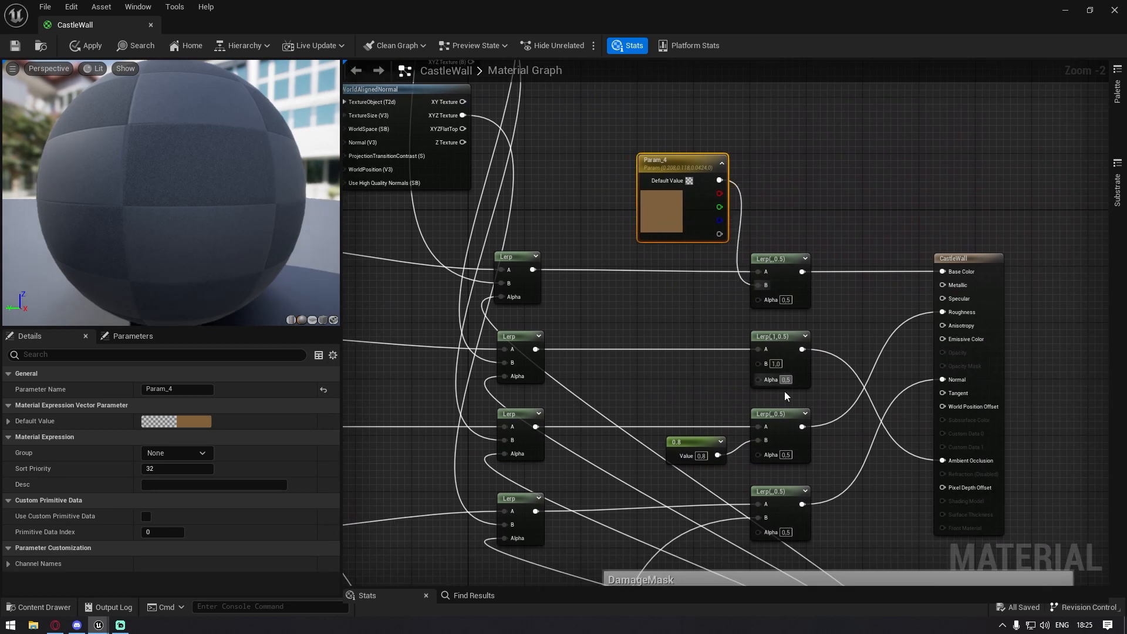
Connect the Dirt Mask's 1-x output to the Alpha inputs of all four new Lerps
scroll(785, 391, down, 1)
right_drag(785, 391, 657, 211)
right_drag(834, 485, 742, 250)
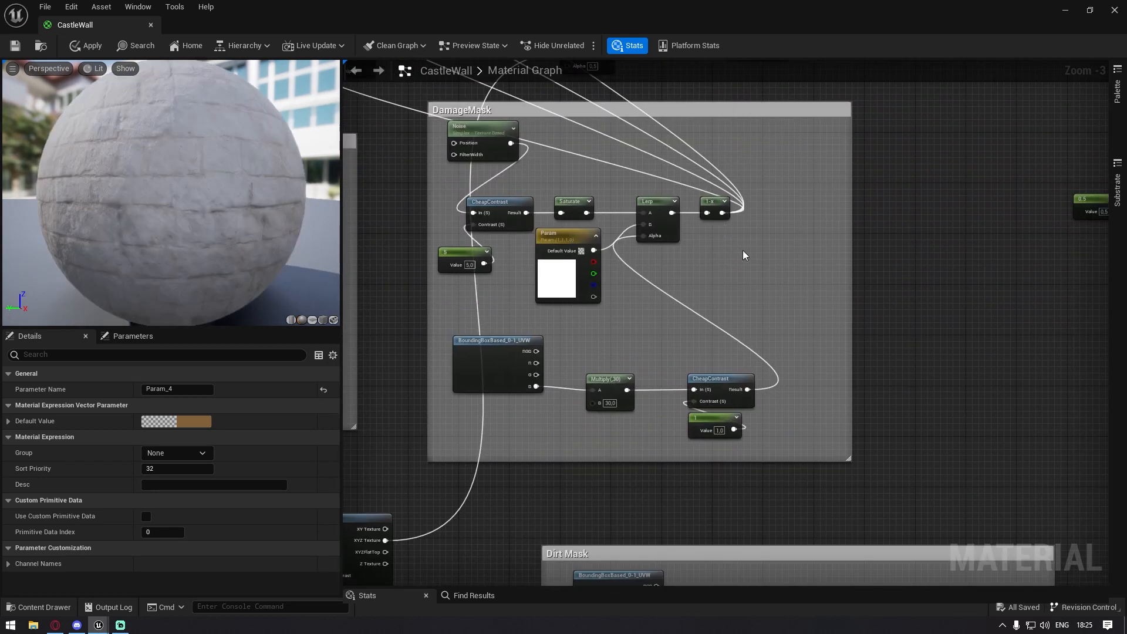
scroll(742, 250, down, 3)
scroll(828, 454, up, 2)
drag(832, 440, 555, 142)
drag(555, 97, 554, 94)
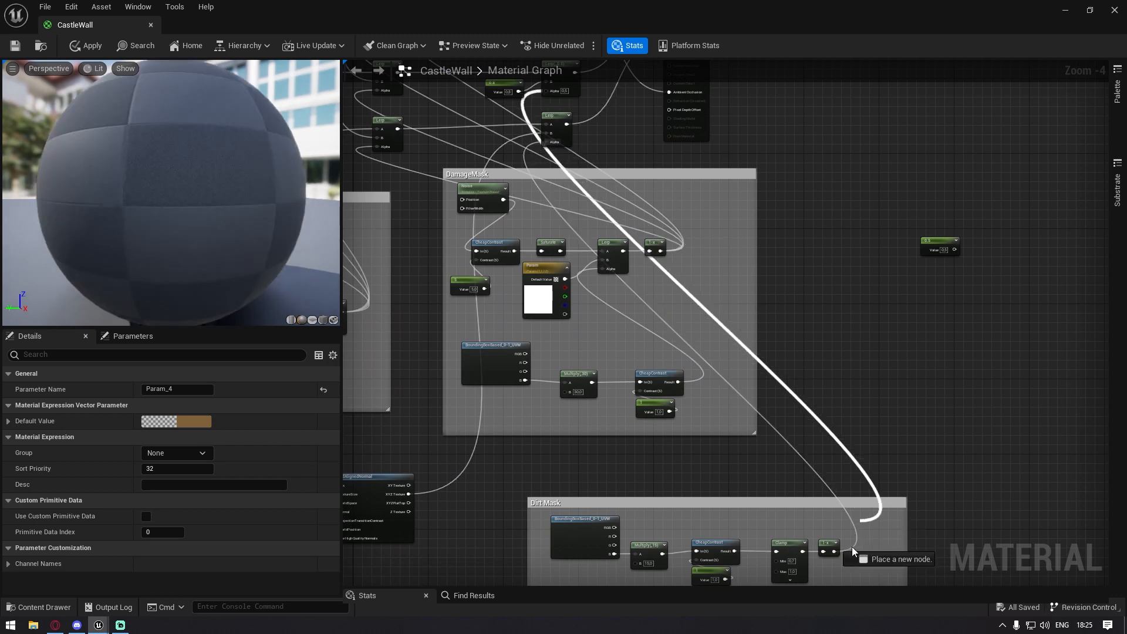
drag(834, 551, 551, 175)
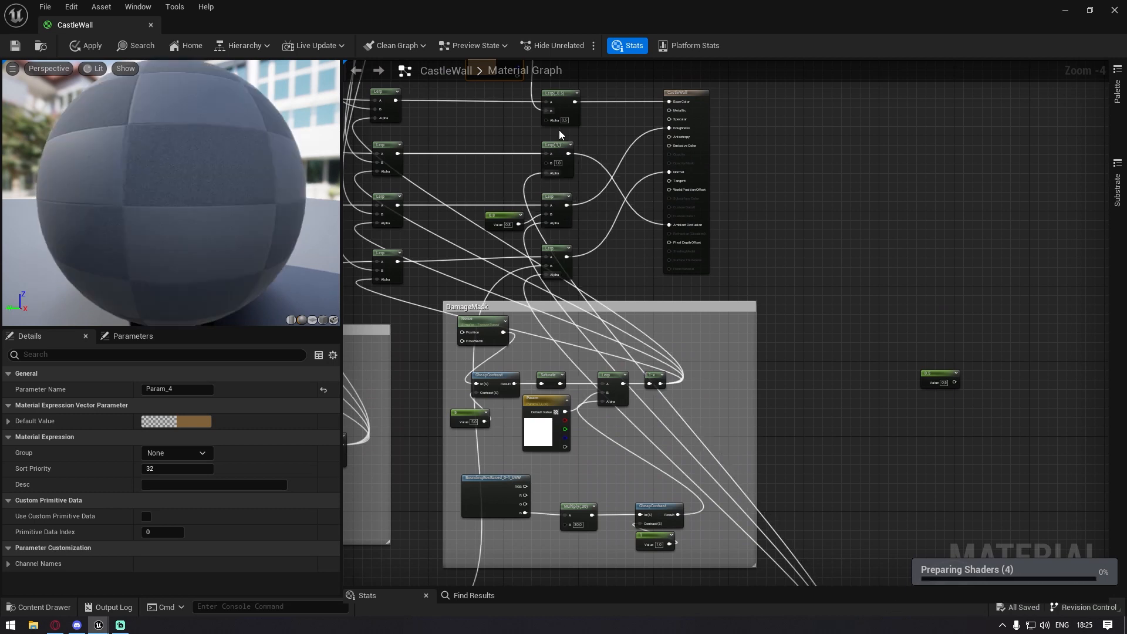
drag(547, 120, 834, 467)
Move the material editor window down to uncover the level viewport and apply the changes to CastleWall
scroll(732, 247, down, 2)
right_drag(712, 108, 851, 231)
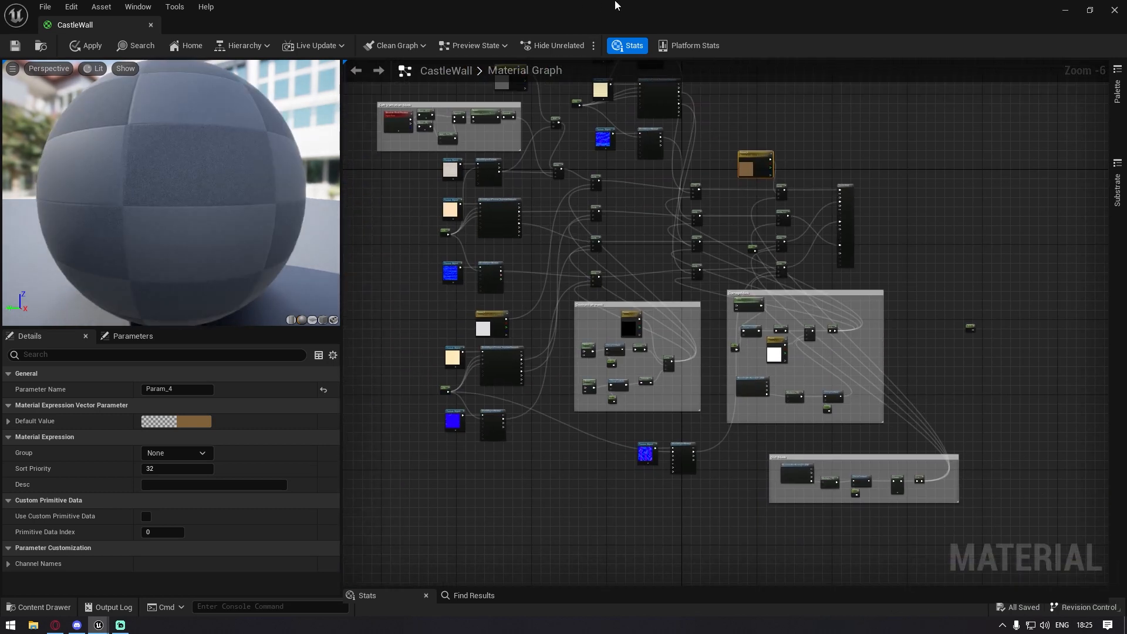
drag(617, 5, 557, 398)
click(297, 440)
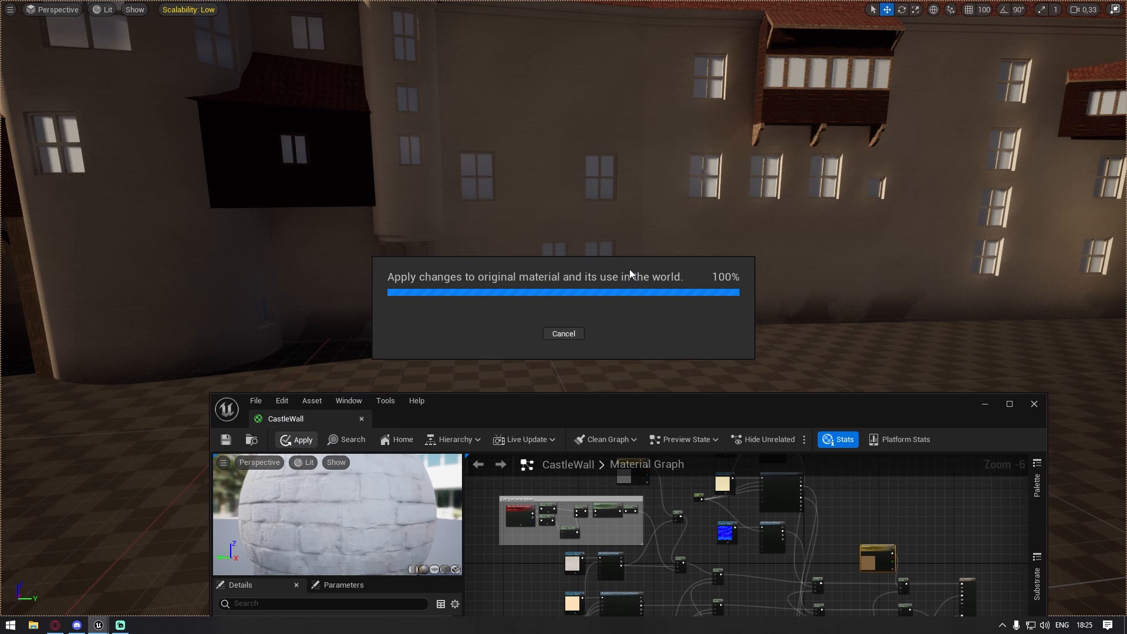
Examine the dirt layer along the base of the castle walls in the level viewport, from afar and up close
right_drag(630, 269, 710, 252)
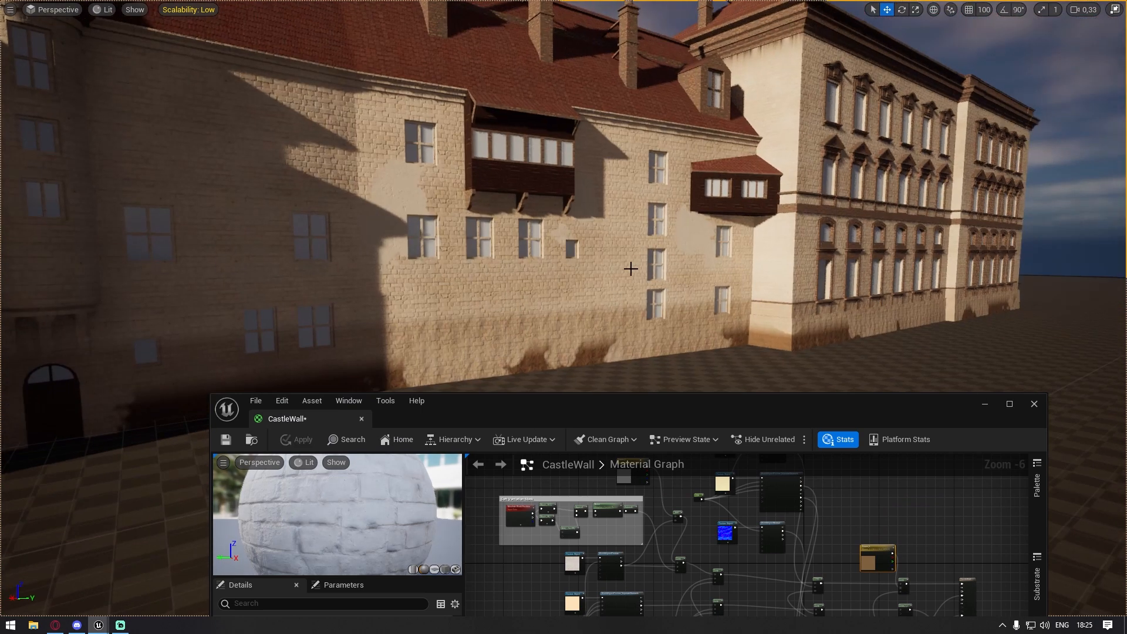
key(w)
right_drag(395, 197, 354, 223)
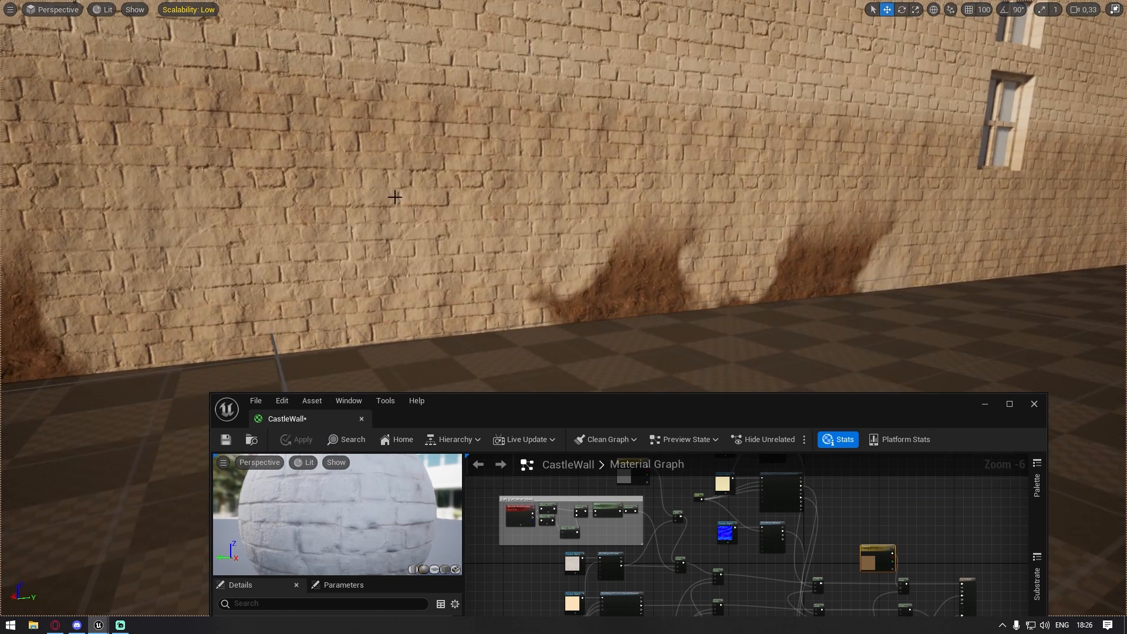
right_drag(499, 192, 567, 189)
key(s)
key(w)
right_drag(587, 263, 629, 235)
key(s)
key(w)
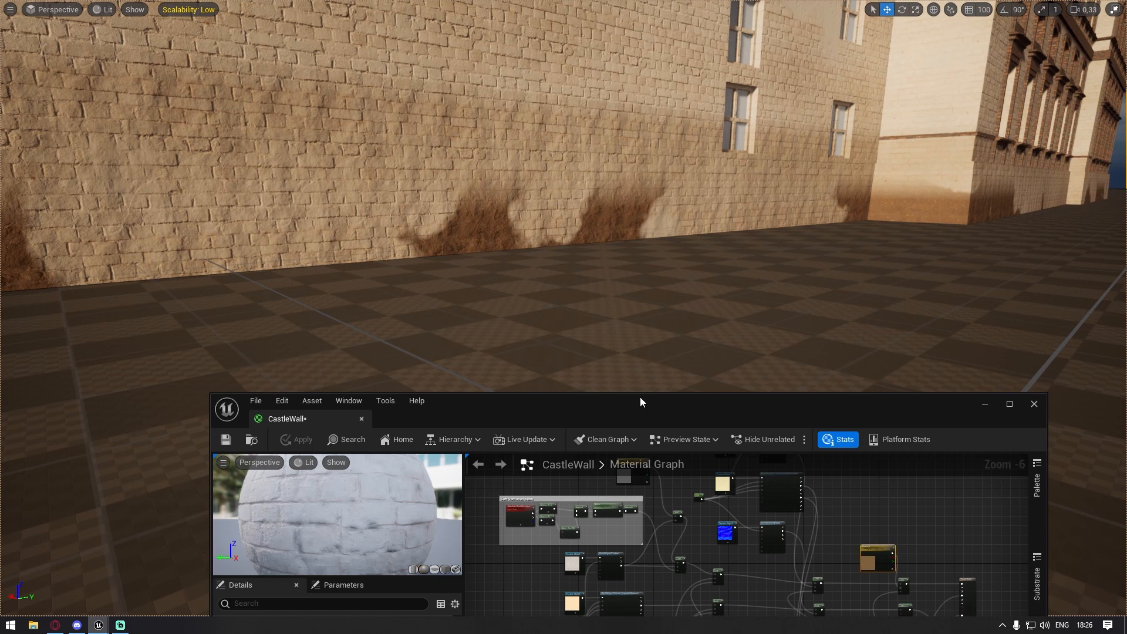
drag(640, 402, 691, 382)
right_drag(693, 329, 694, 328)
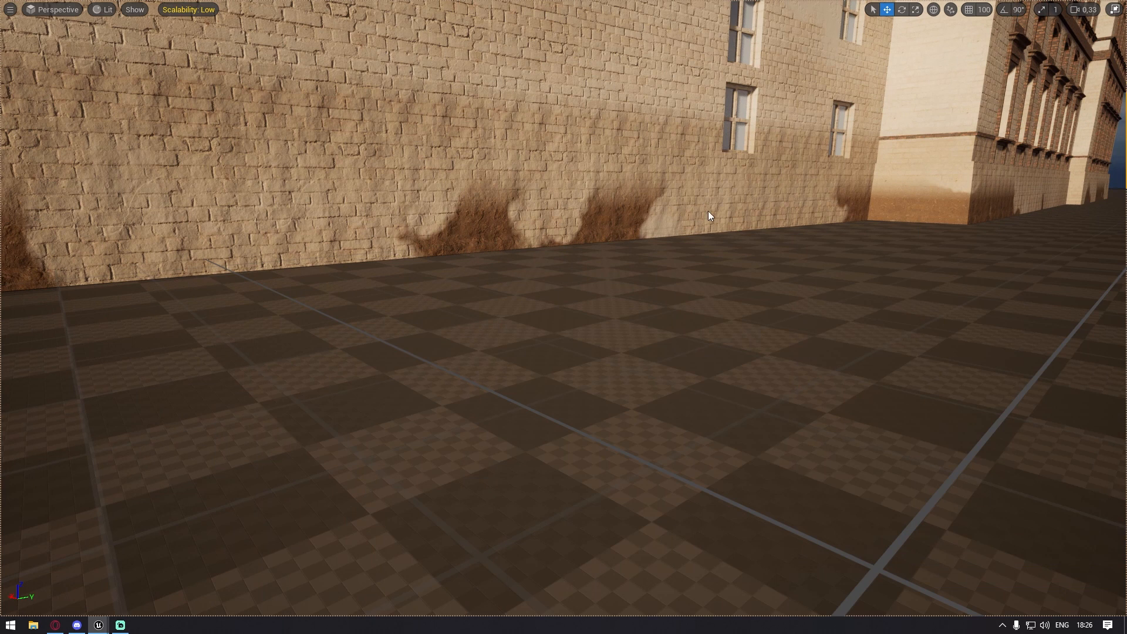
right_drag(709, 216, 713, 200)
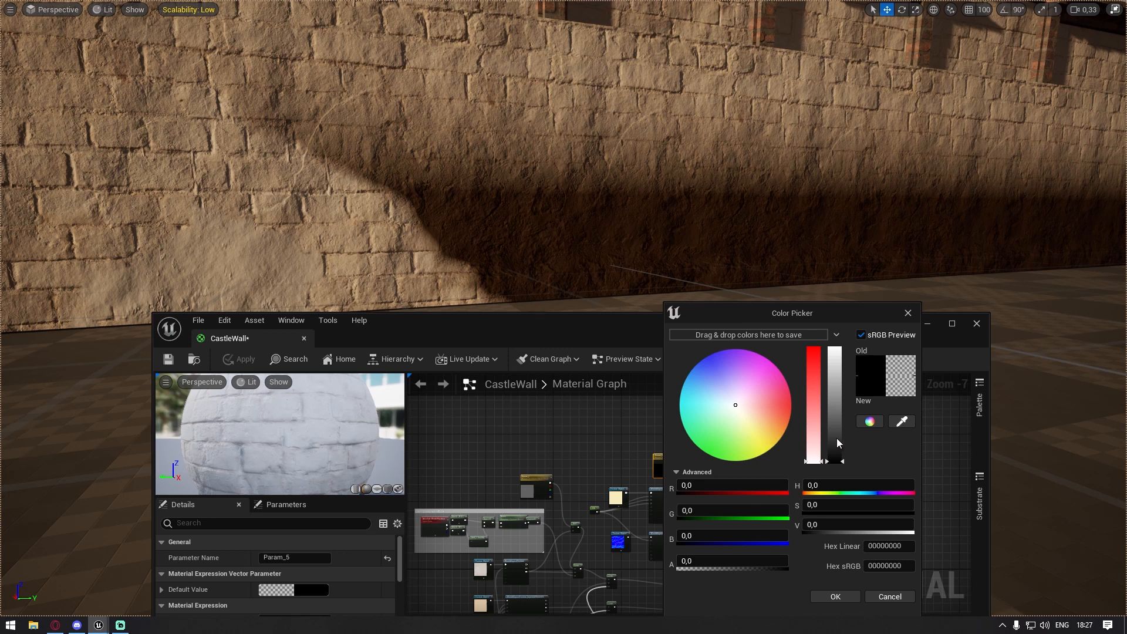
Set Param_5's default color to a neutral grey of about 0.40, judging it against the castle walls
mouse_move(838, 438)
mouse_down()
mouse_move(839, 399)
mouse_move(839, 418)
mouse_up()
right_drag(722, 234, 775, 235)
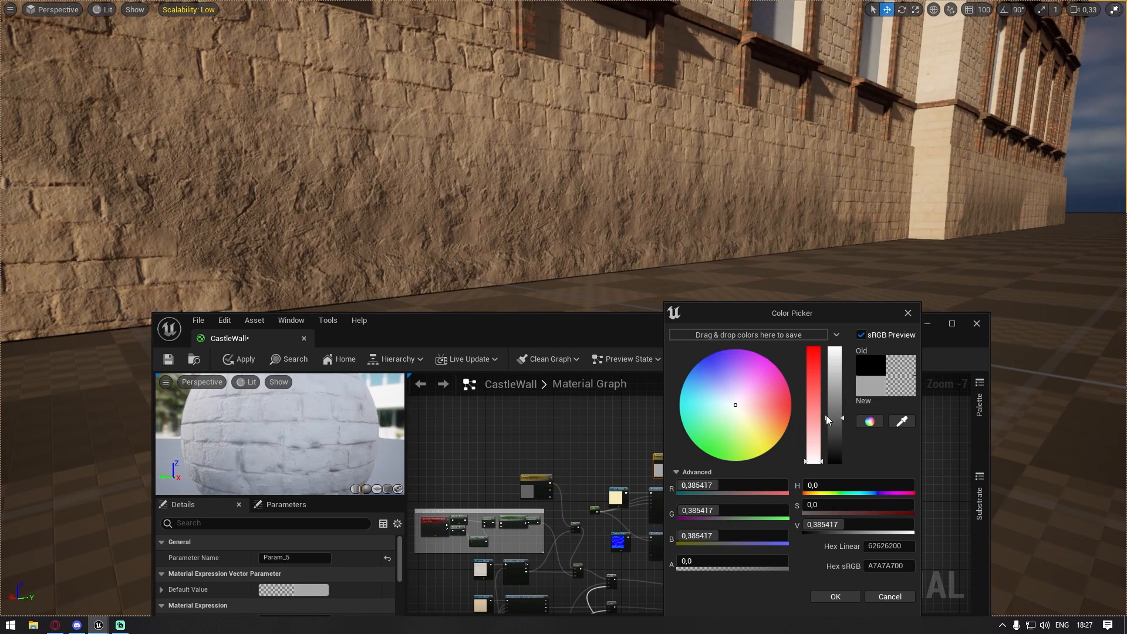
mouse_move(836, 418)
mouse_down()
mouse_move(835, 427)
mouse_move(836, 416)
mouse_up()
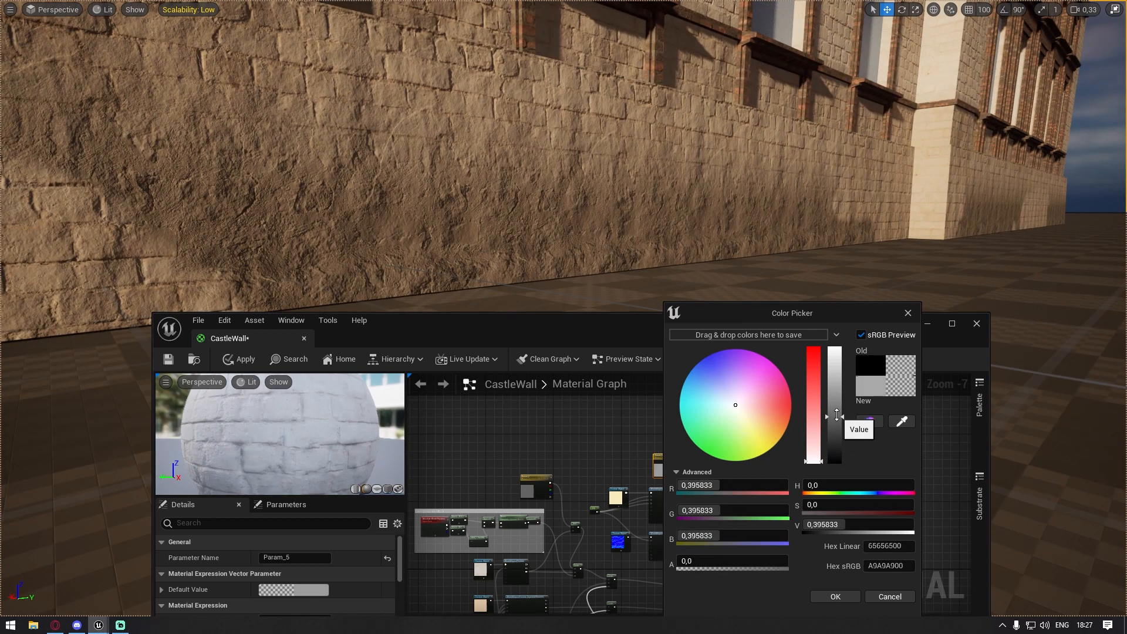
right_drag(722, 235, 419, 205)
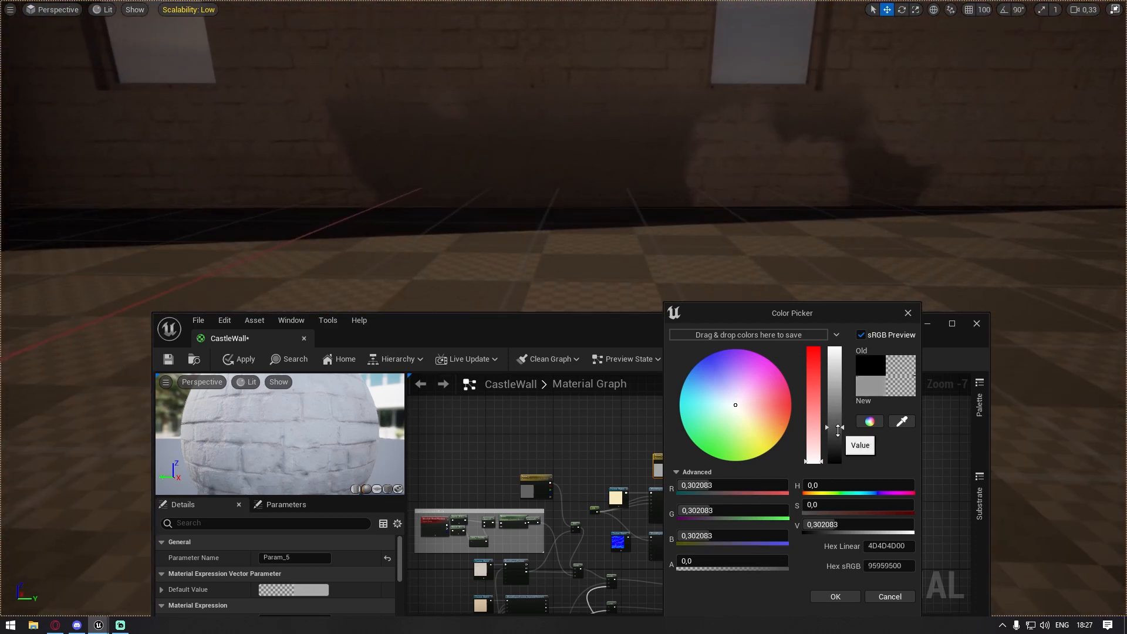
drag(840, 419, 840, 416)
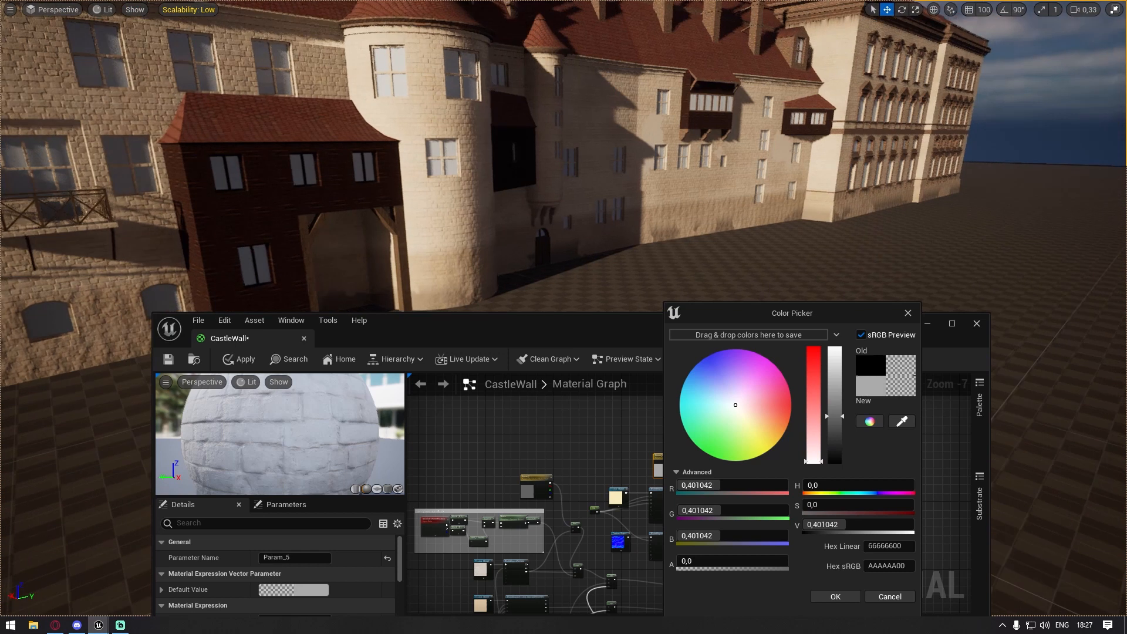
right_drag(997, 379, 996, 382)
click(908, 314)
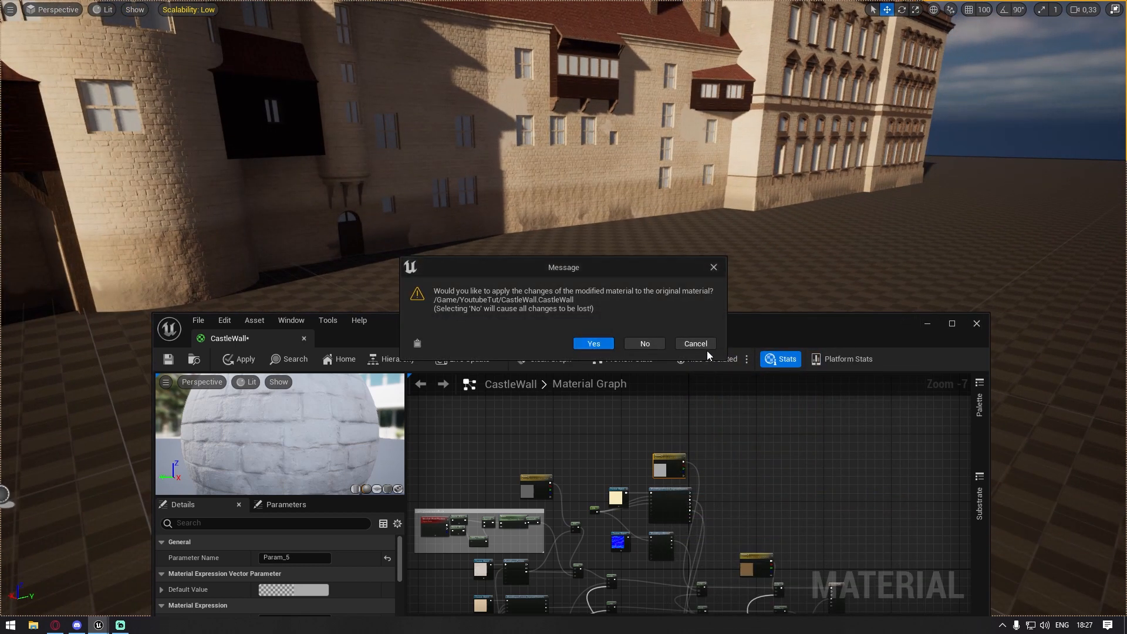
Cancel closing the material editor, save the CastleWall material and move its window up over the viewport
click(707, 348)
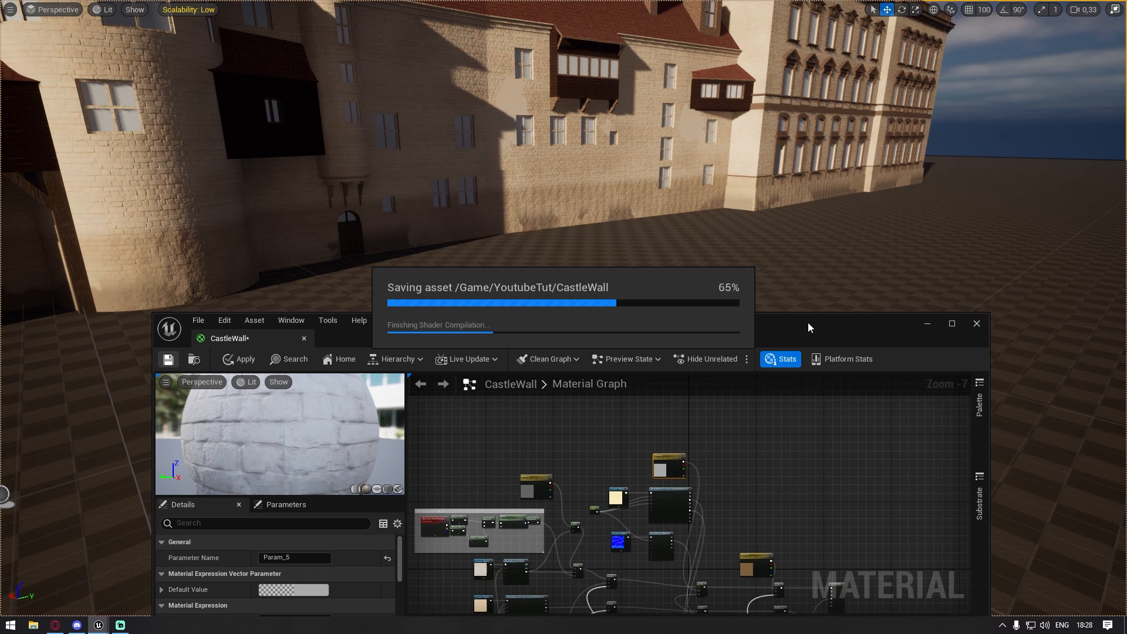
drag(808, 323, 758, 154)
Move the loose 0.5 Constant beside the CastleWall output node and connect it to the Specular input
right_drag(759, 347, 572, 189)
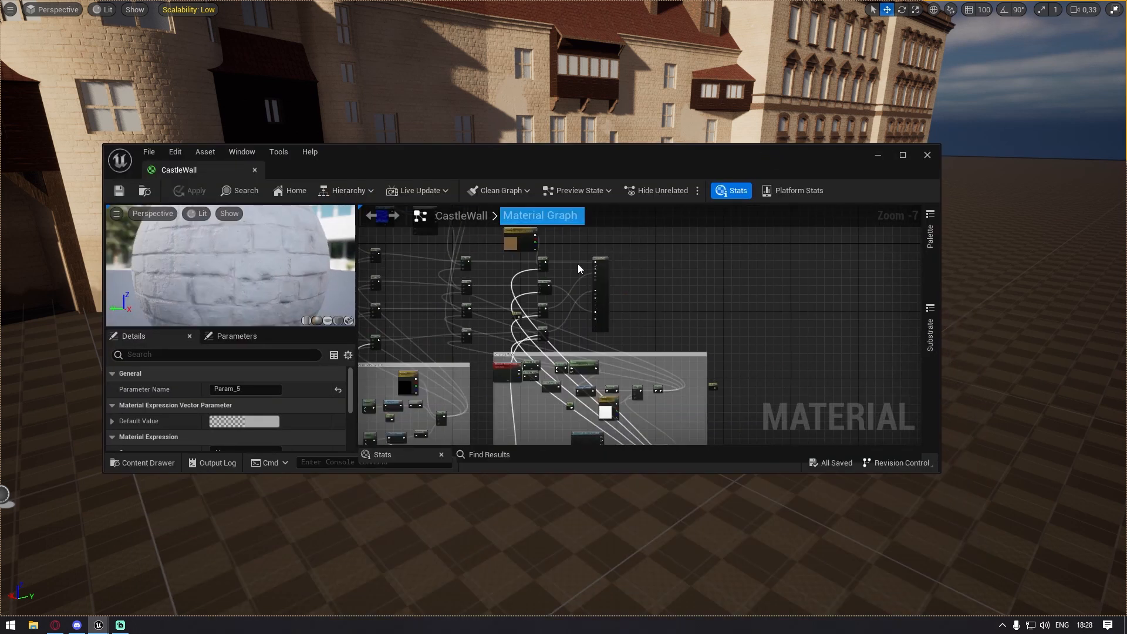
drag(715, 386, 616, 269)
scroll(635, 249, up, 7)
right_drag(591, 317, 668, 266)
drag(642, 284, 535, 293)
Apply the CastleWall changes with the editor window moved down, and view the castle facade in the level
drag(561, 168, 667, 460)
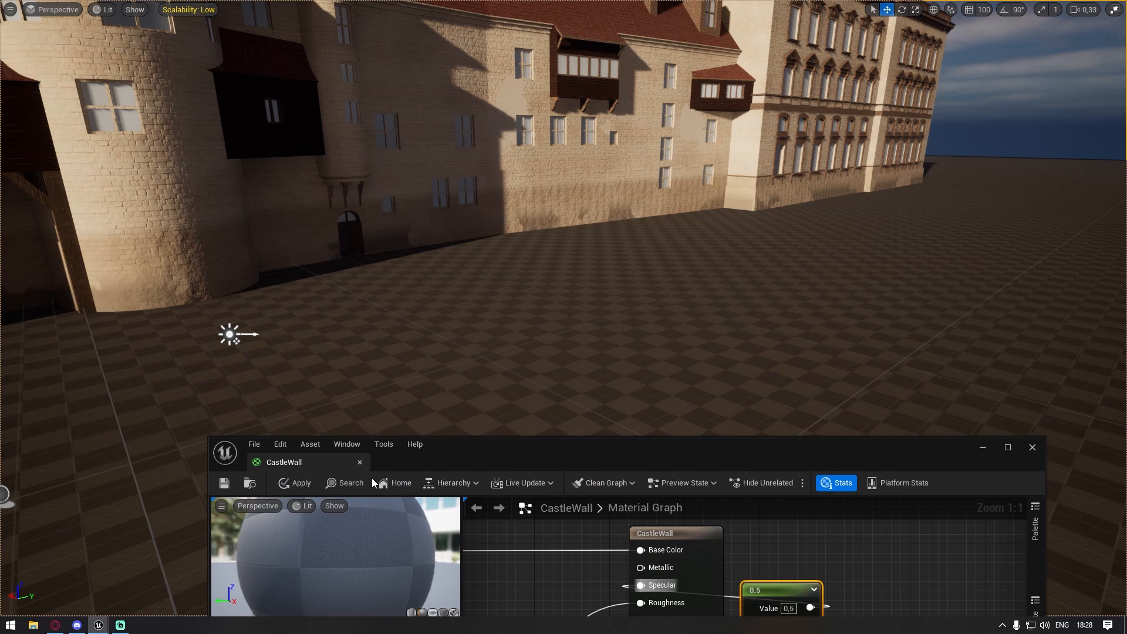
click(309, 481)
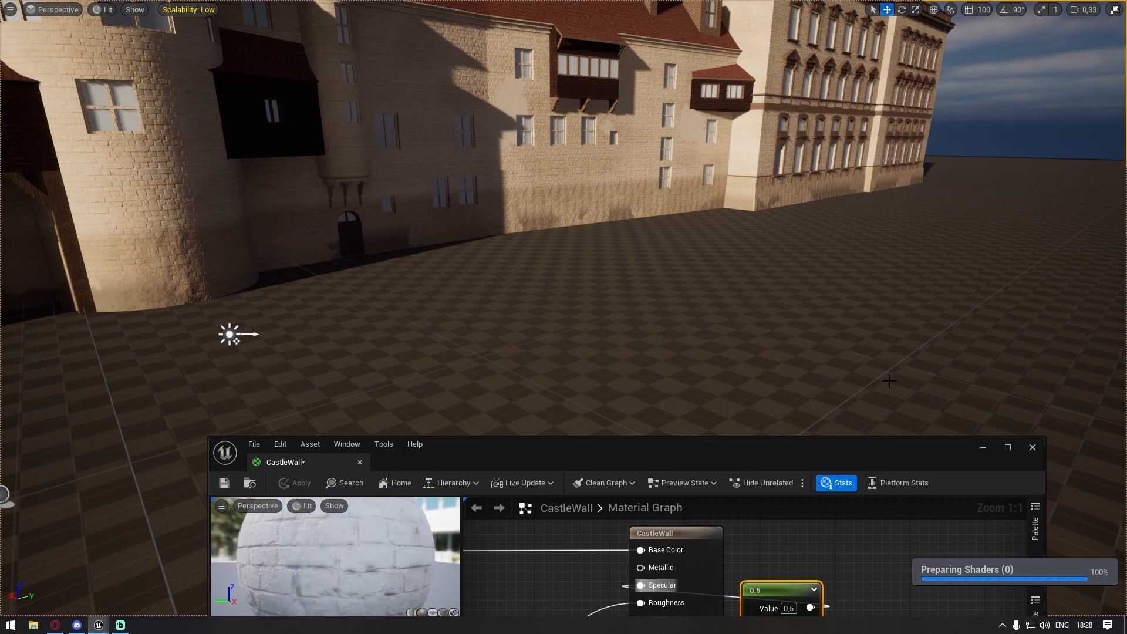
right_drag(872, 378, 790, 337)
right_drag(956, 423, 951, 416)
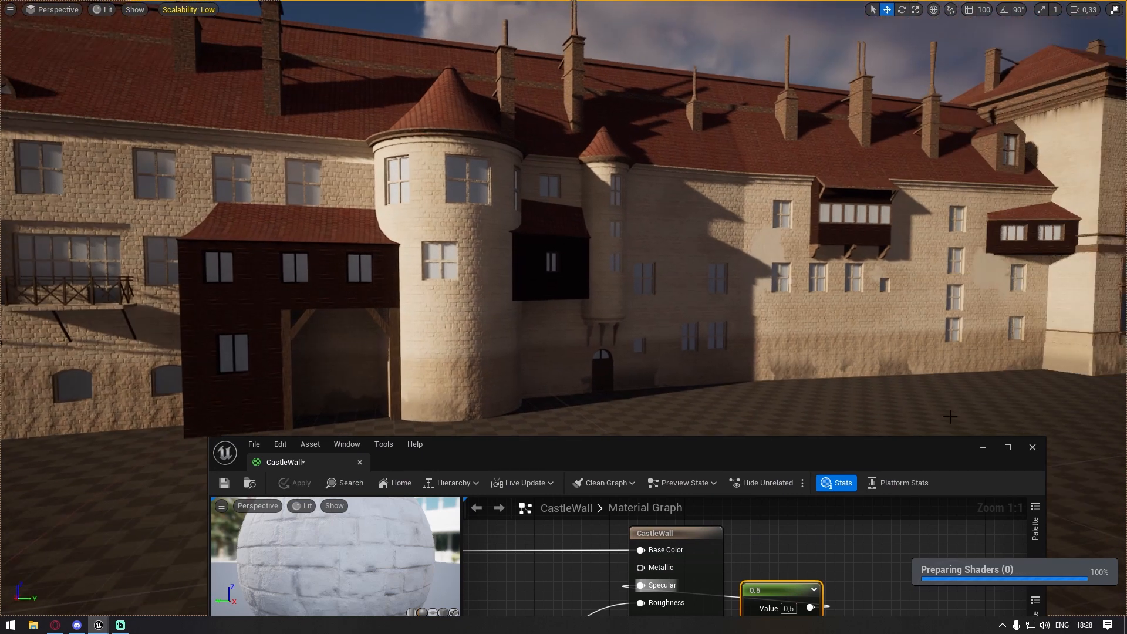
Minimize the material editor and start a play session on the ground in front of the castle
click(983, 447)
right_click(536, 252)
click(590, 568)
click(590, 568)
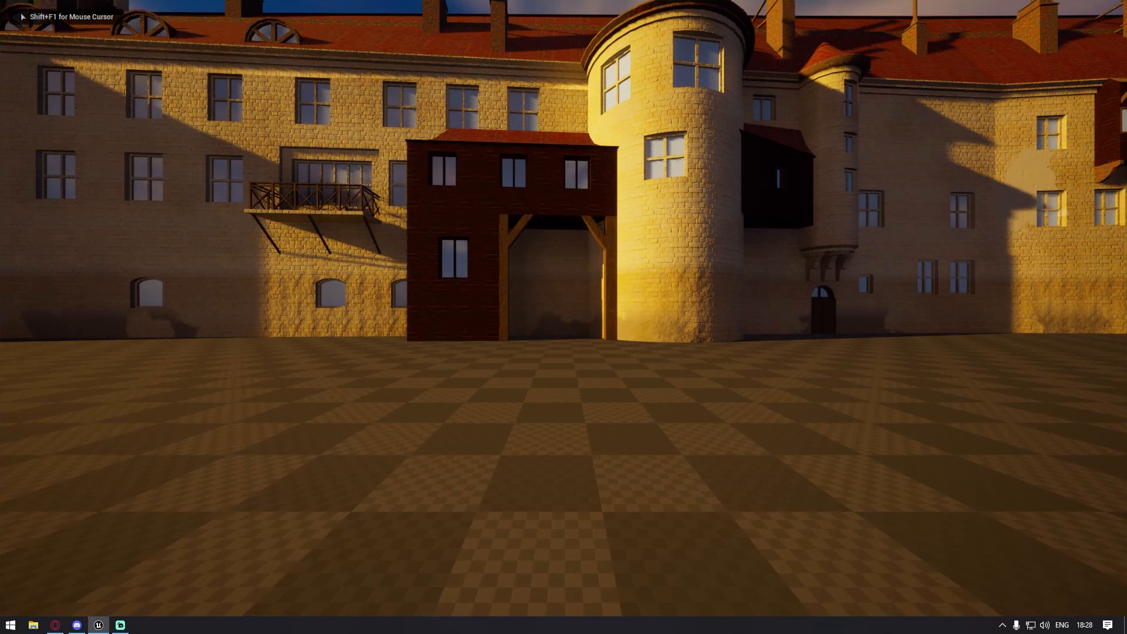
Walk up to the round tower beside the wooden gatehouse and examine the stone and dirt around its base
key(shift+F1)
key(F11)
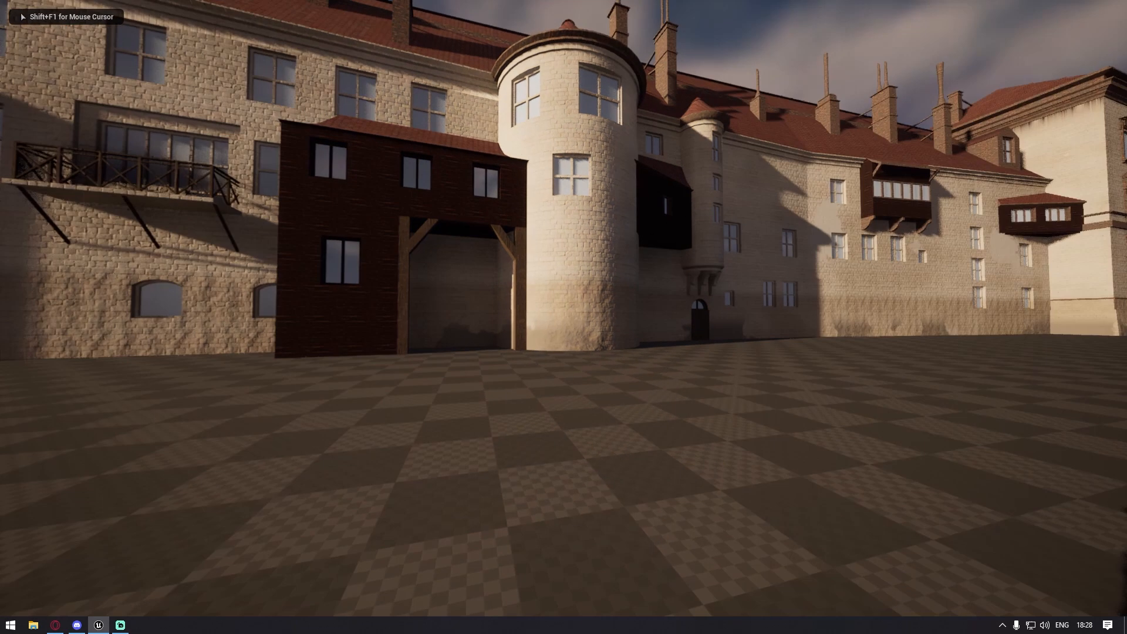
key(d)
key(w)
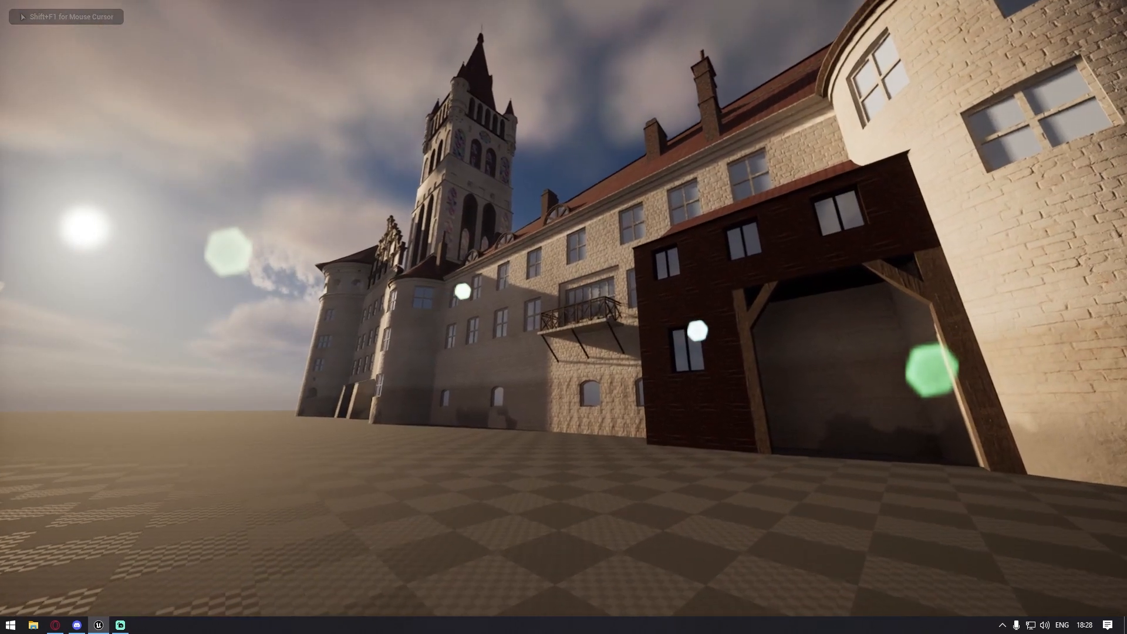
key(d)
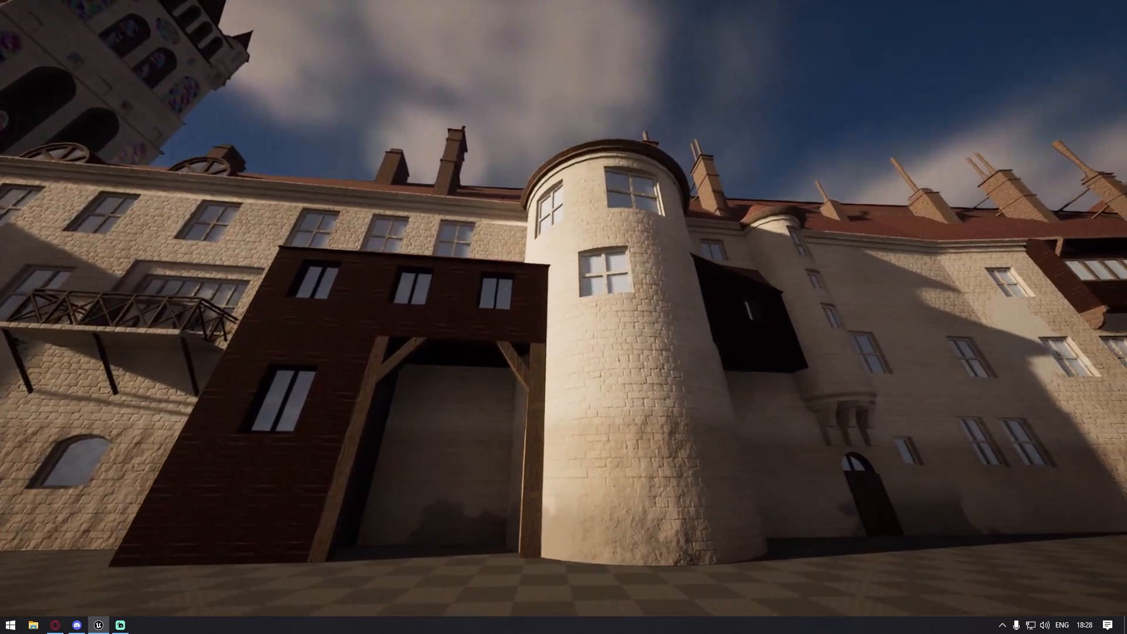
key(w)
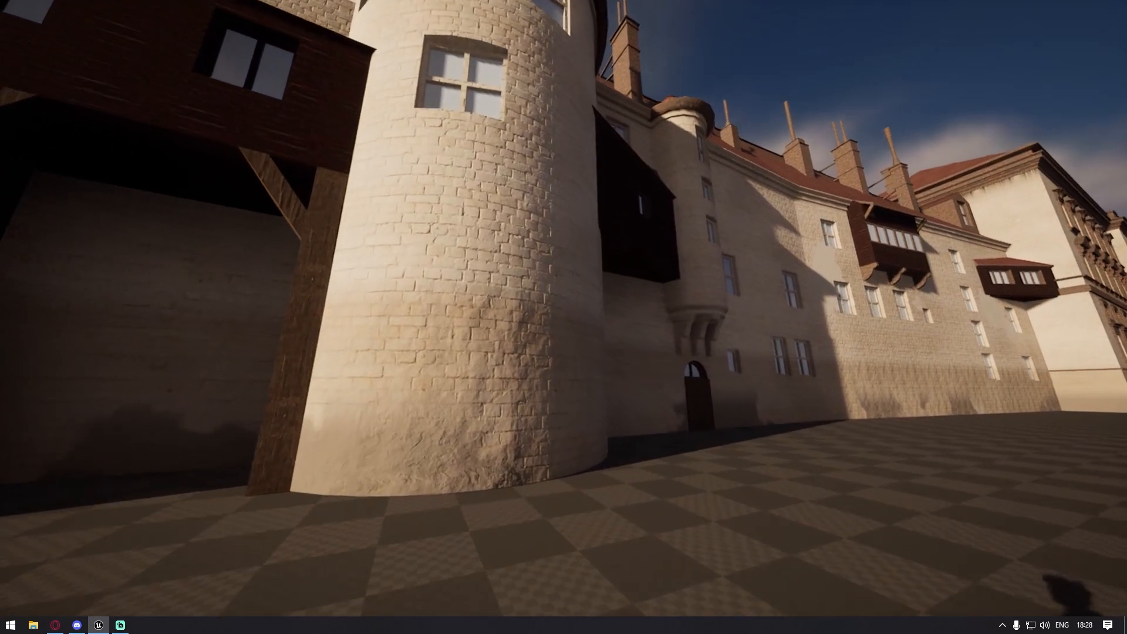
key(w)
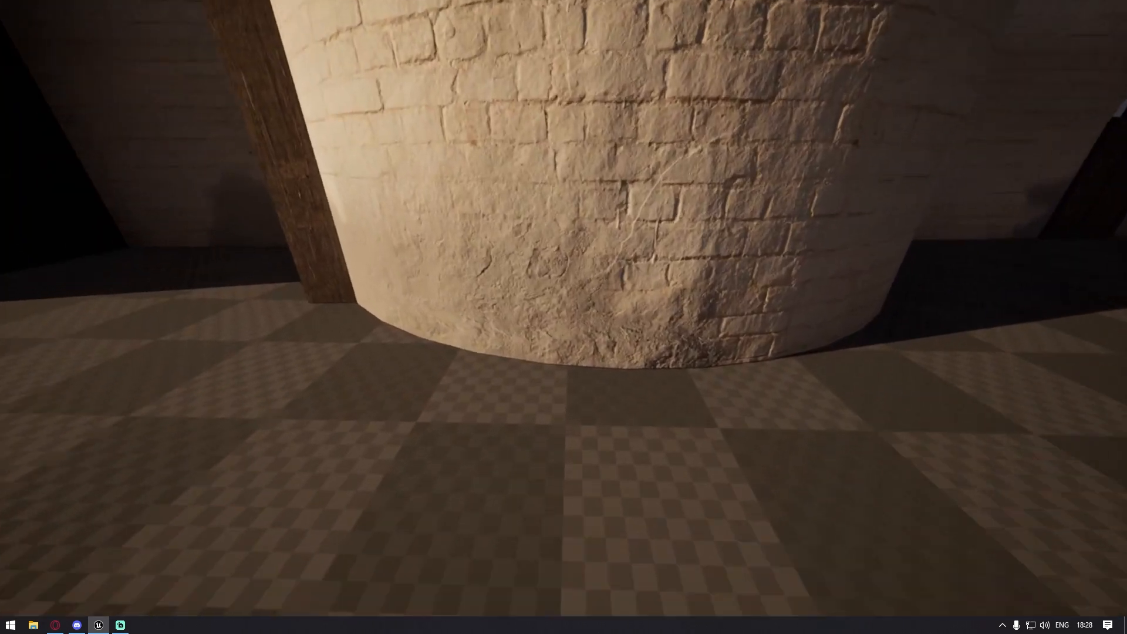
key(w)
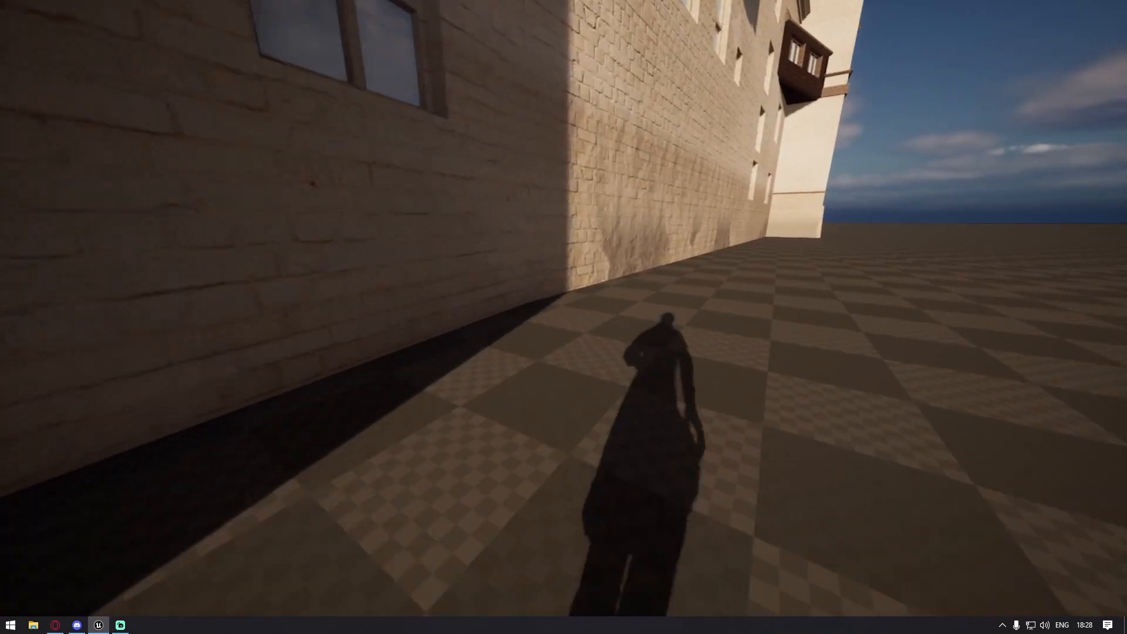
Walk past the shaded wall to the sunlit facade and inspect the dirt patches on its lower stonework up close
key(w)
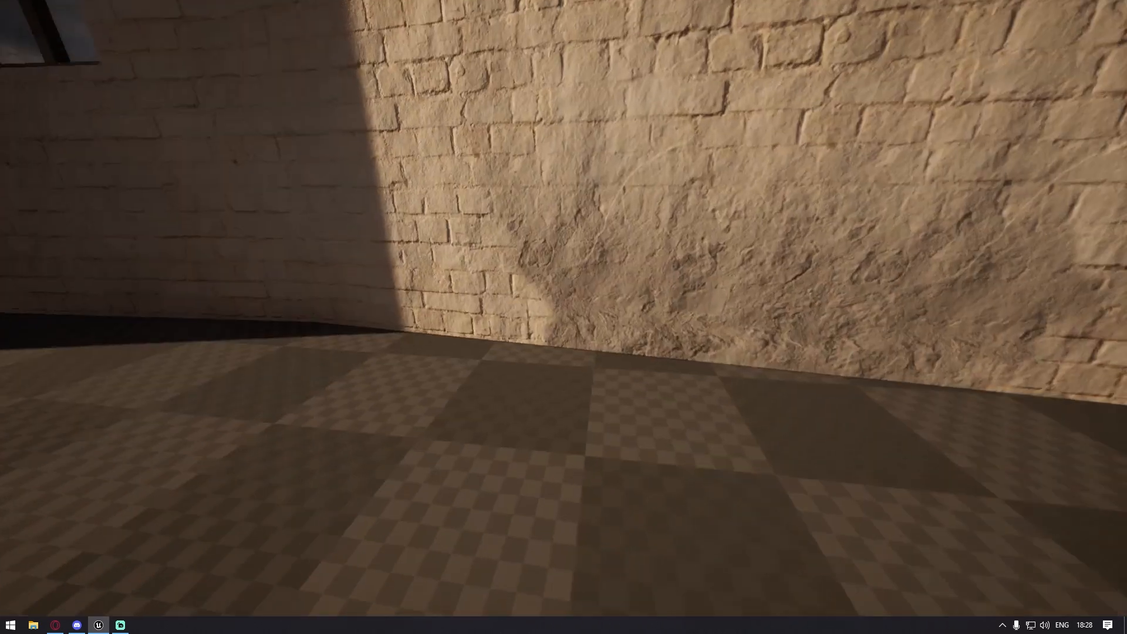
key(w)
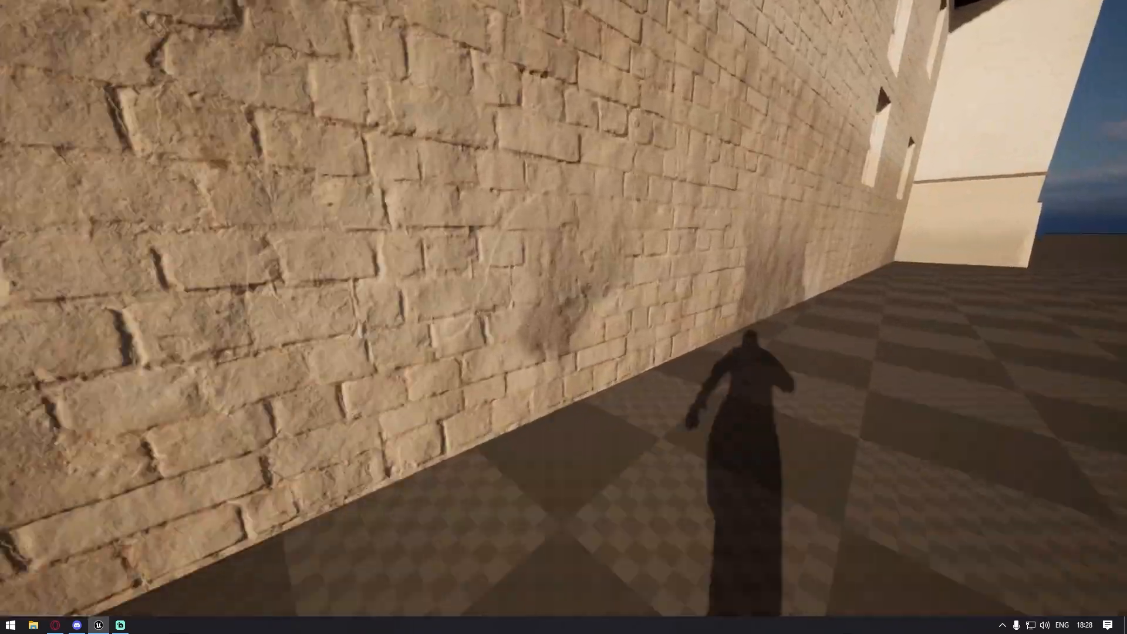
key(s)
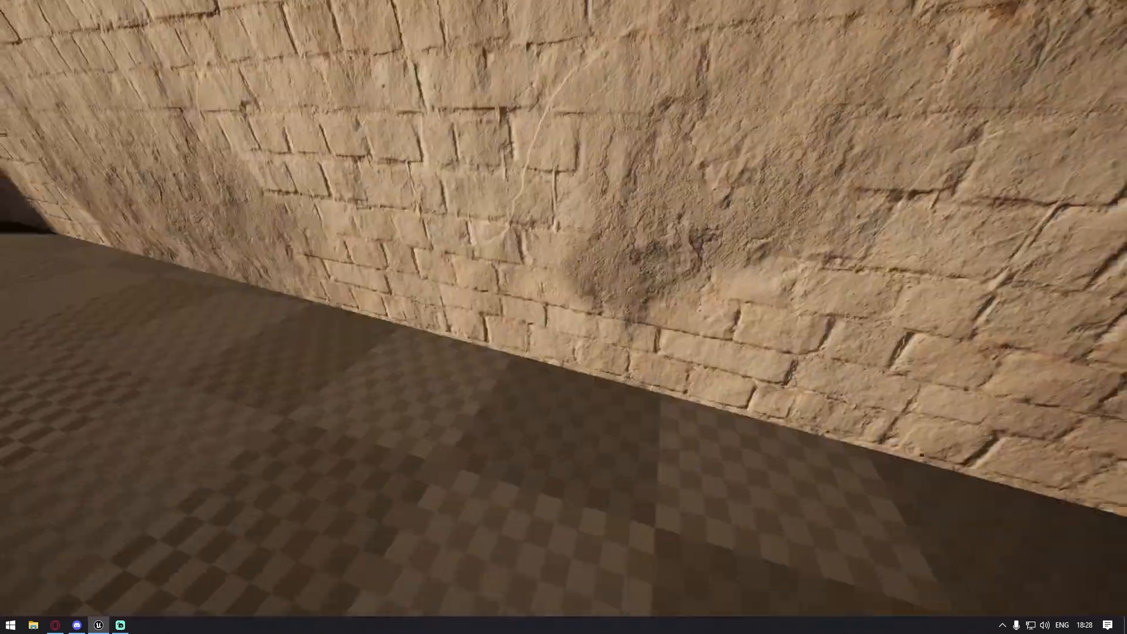
key(w)
key(w)
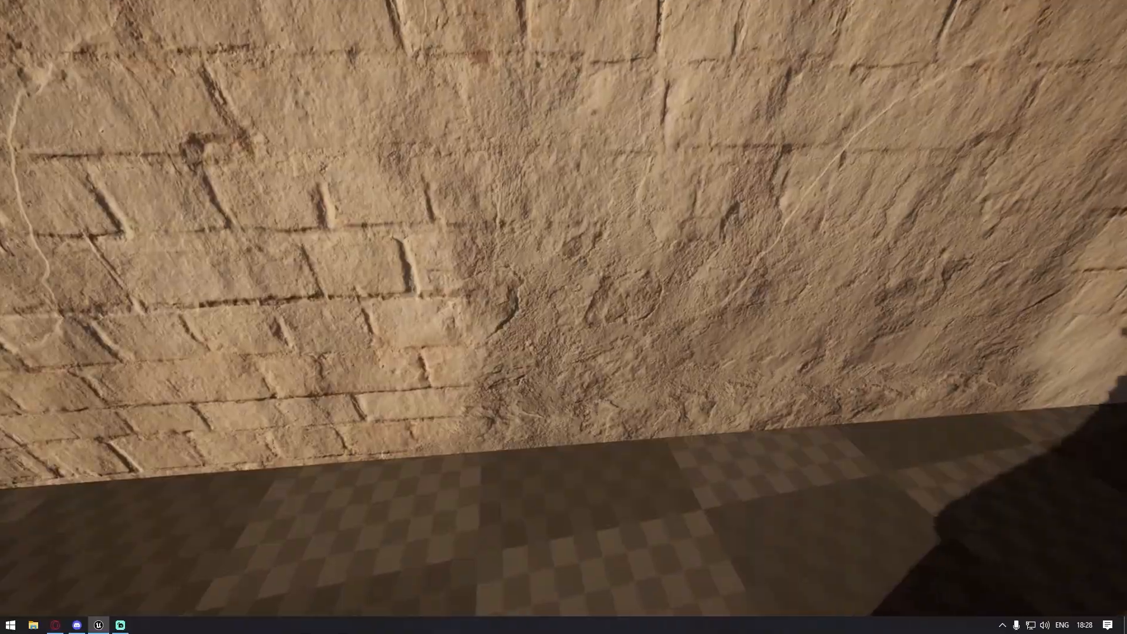
key(s)
key(w)
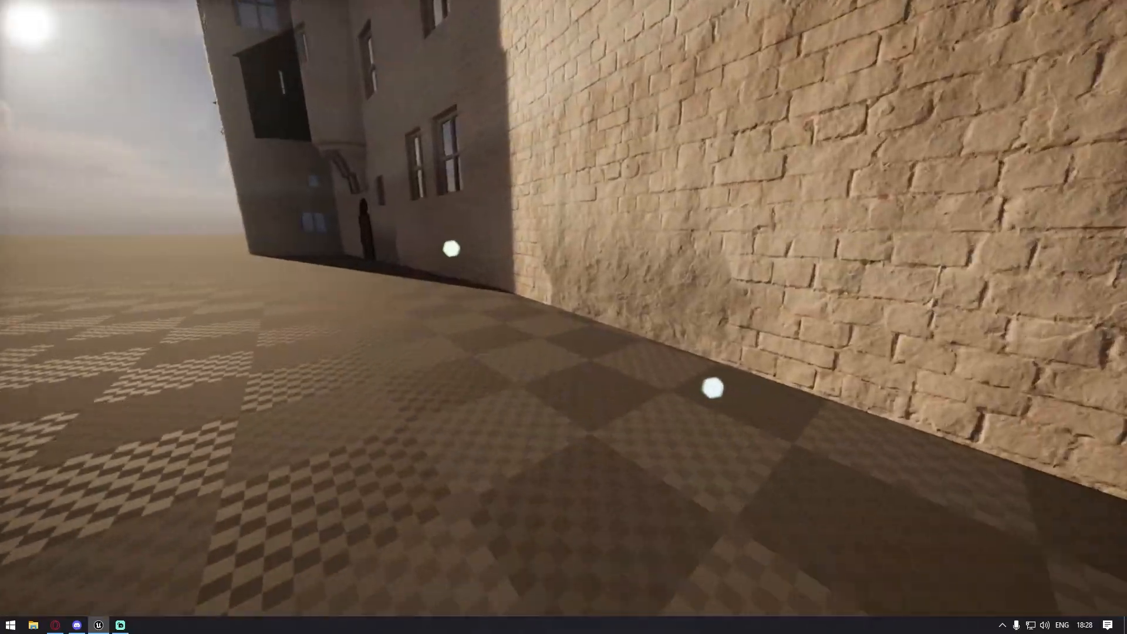
Look over the sunlit facade below the wooden oriel and check how the brown dirt layer blends into the clean upper wall
key(s)
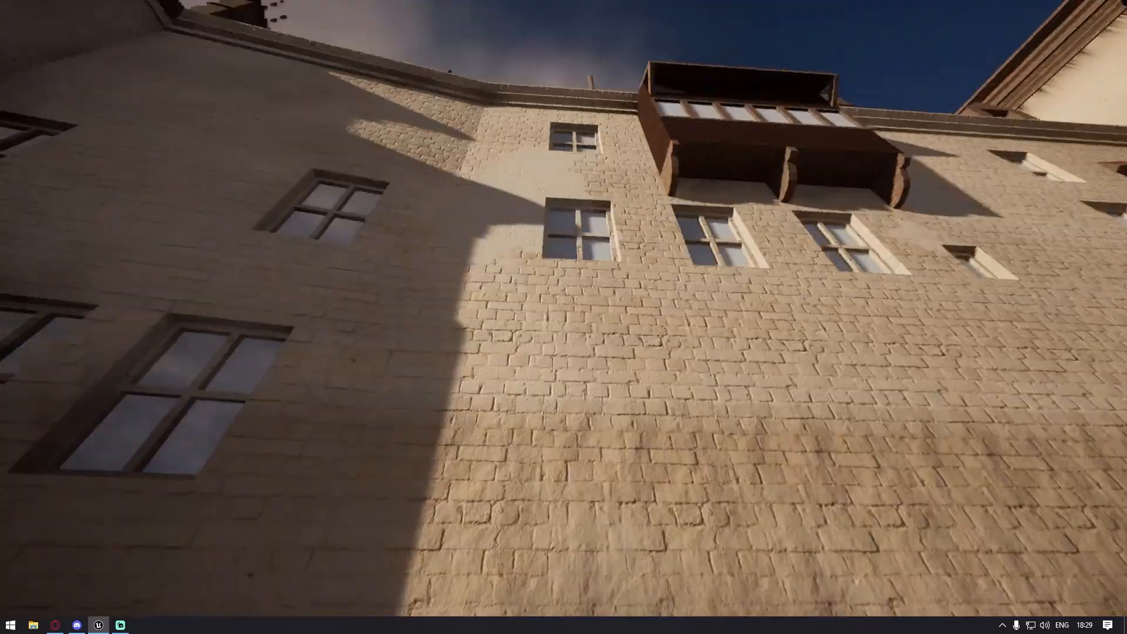
key(w)
key(w)
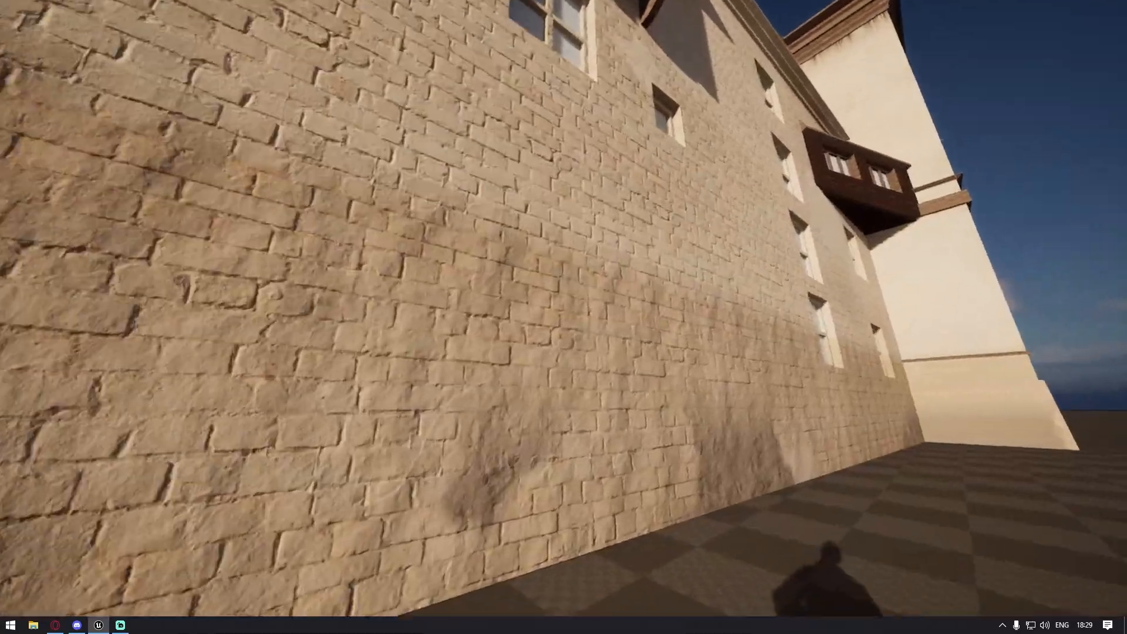
key(w)
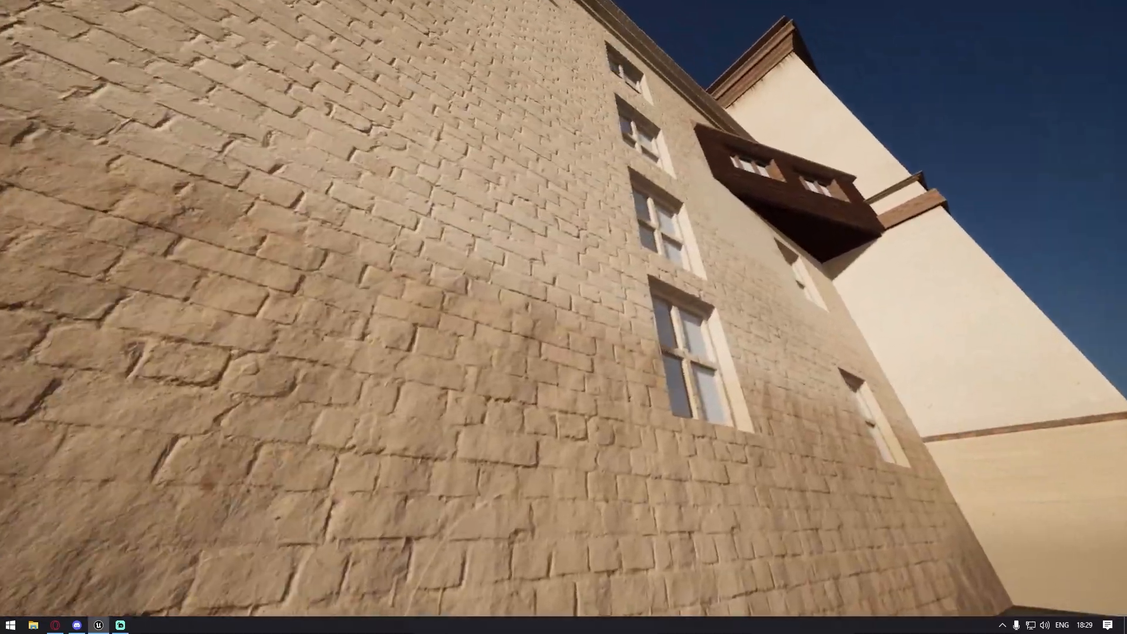
key(s)
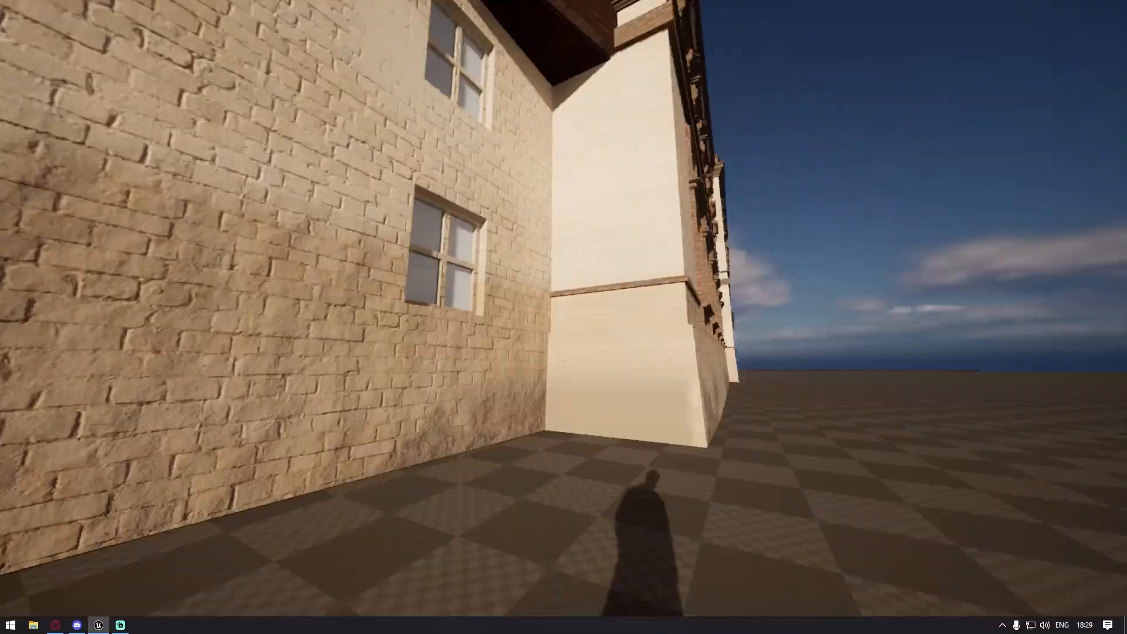
Walk around the corner to the building with ornate window frames and inspect the dirt and brick relief on its lower wall
key(w)
key(d)
key(w)
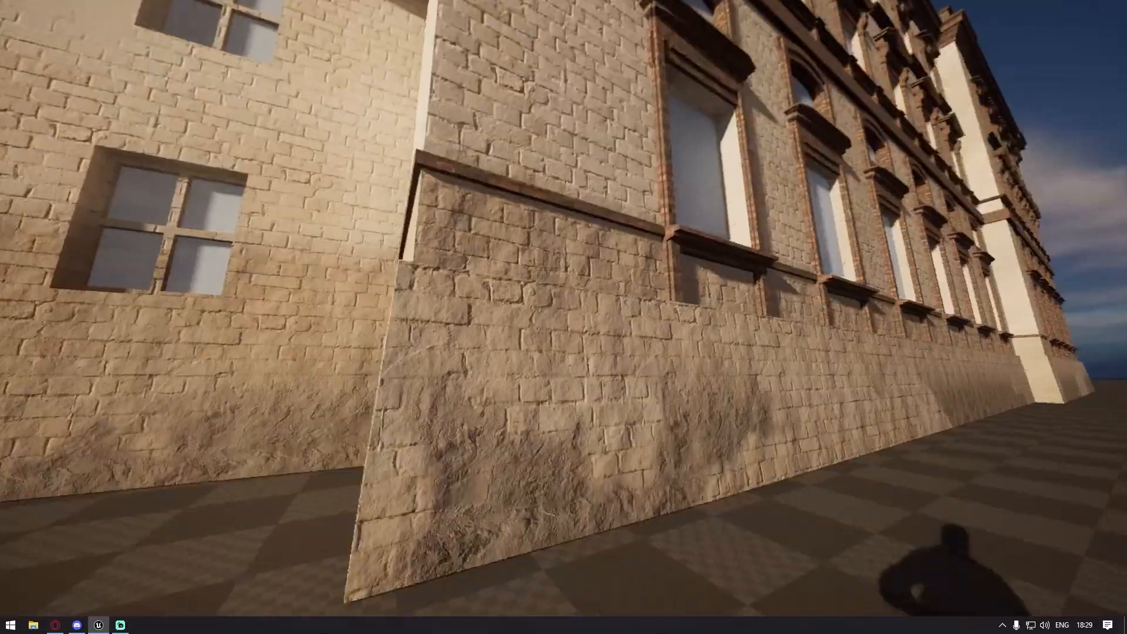
key(s)
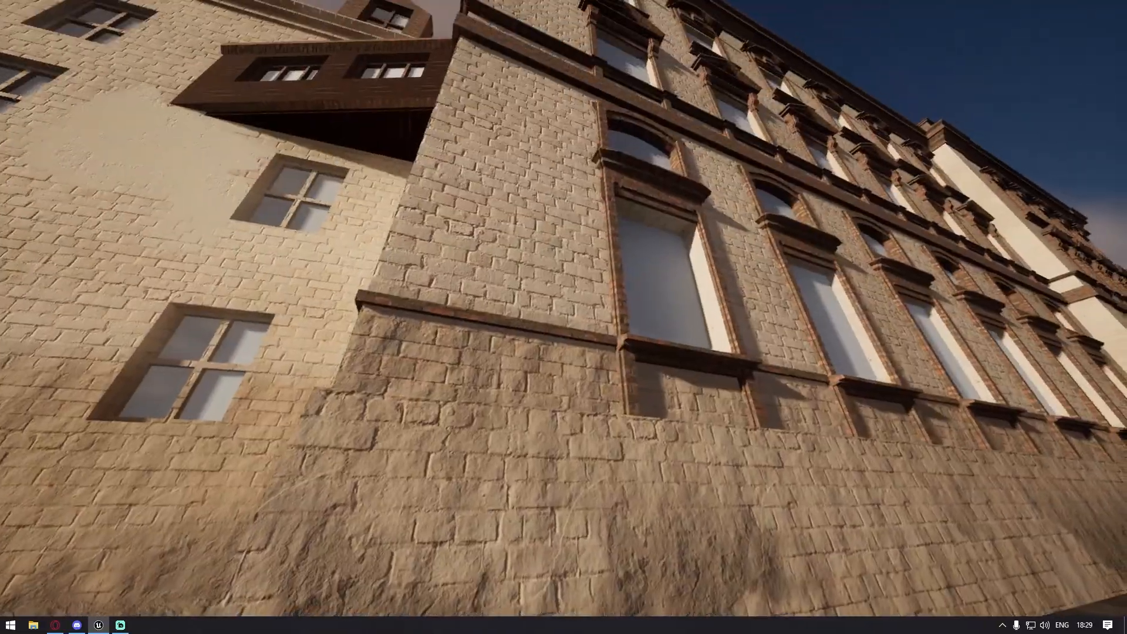
key(w)
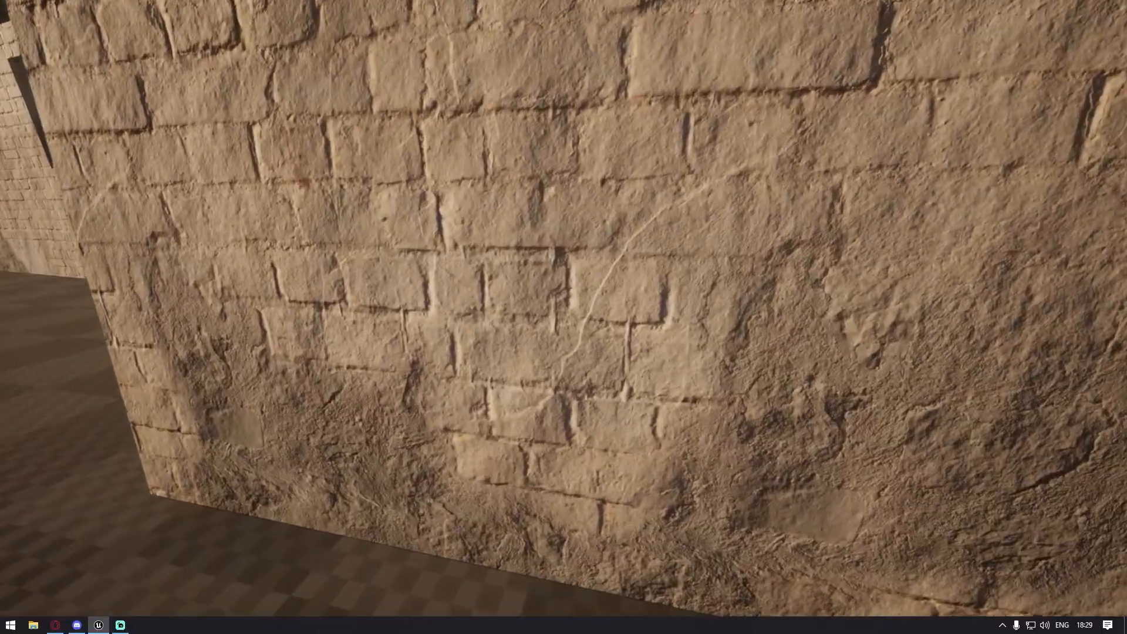
key(w)
key(w)
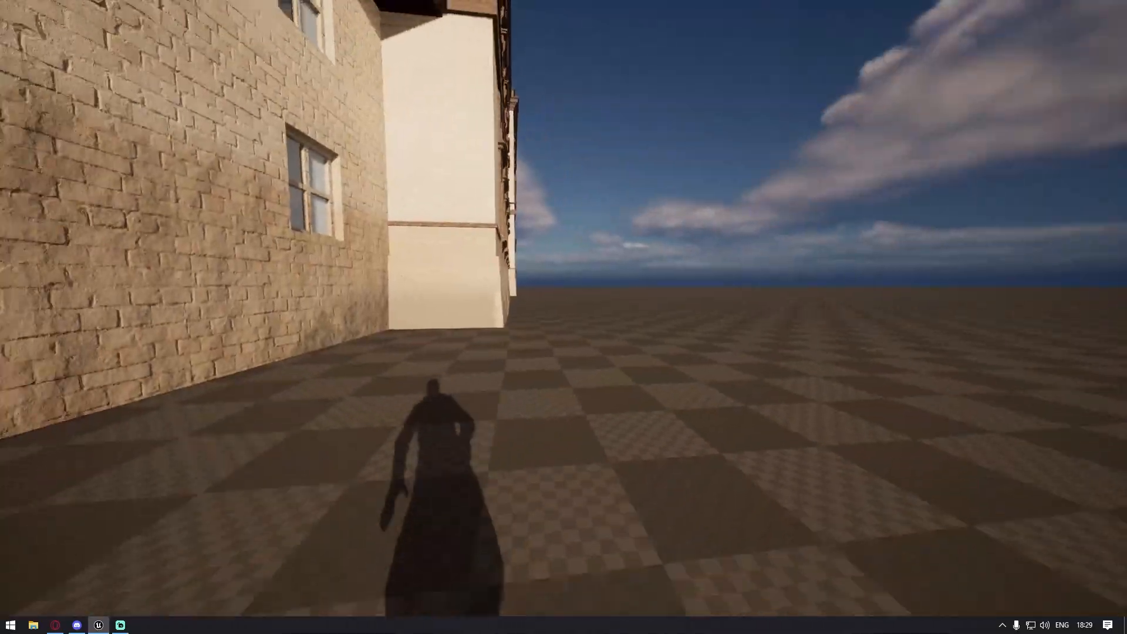
Walk back along the castle to the large round end tower and view its walls and the adjoining shaded facade from below
key(s)
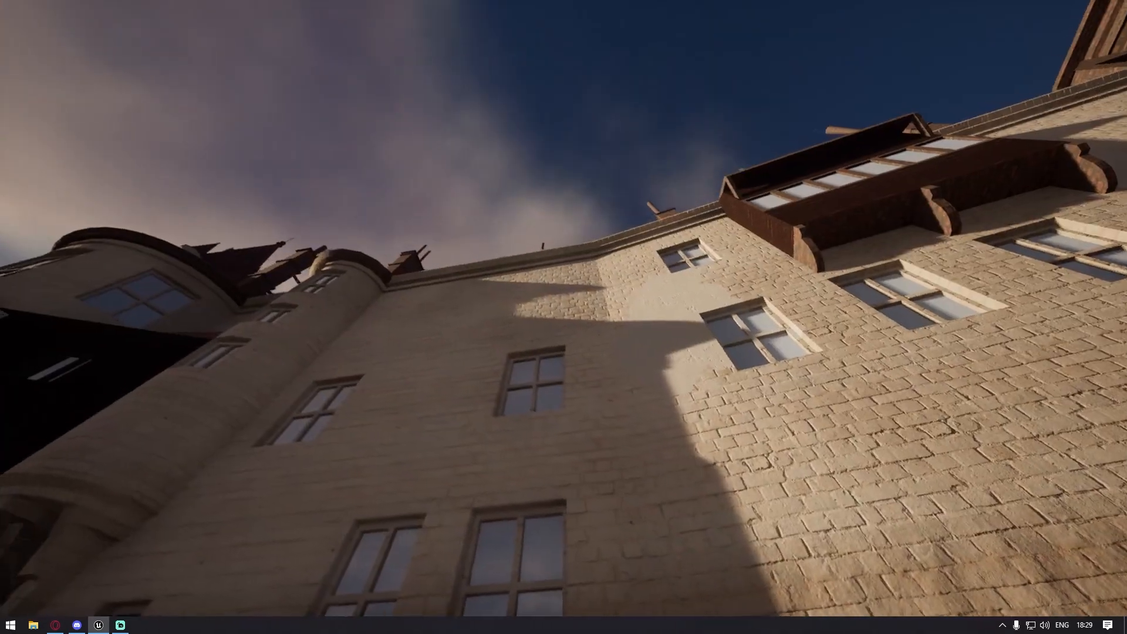
key(w)
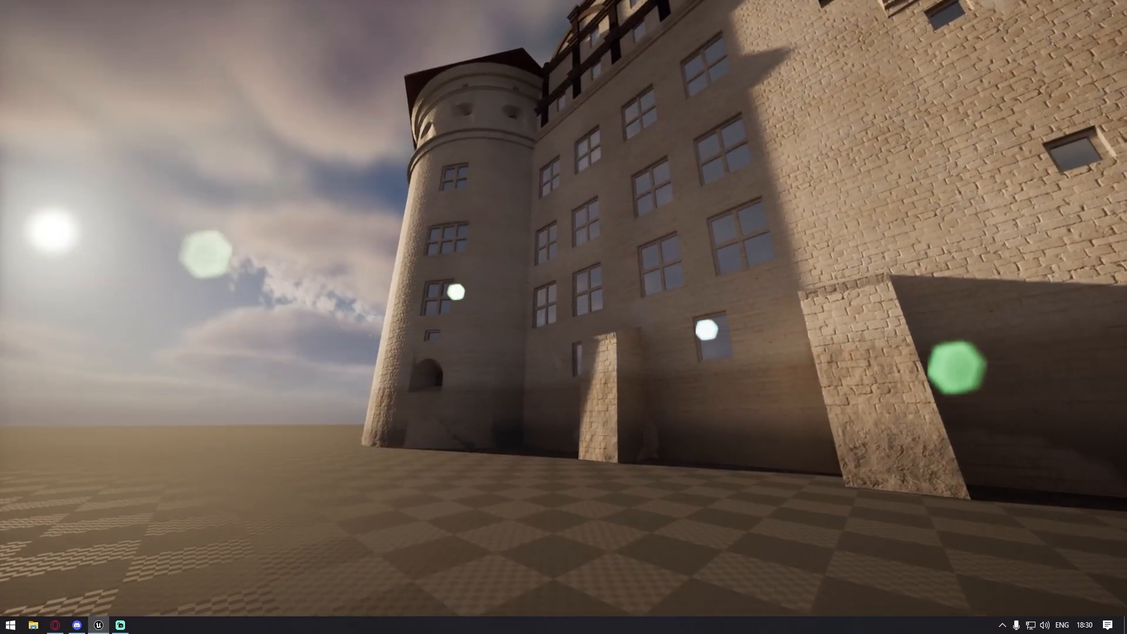
key(w)
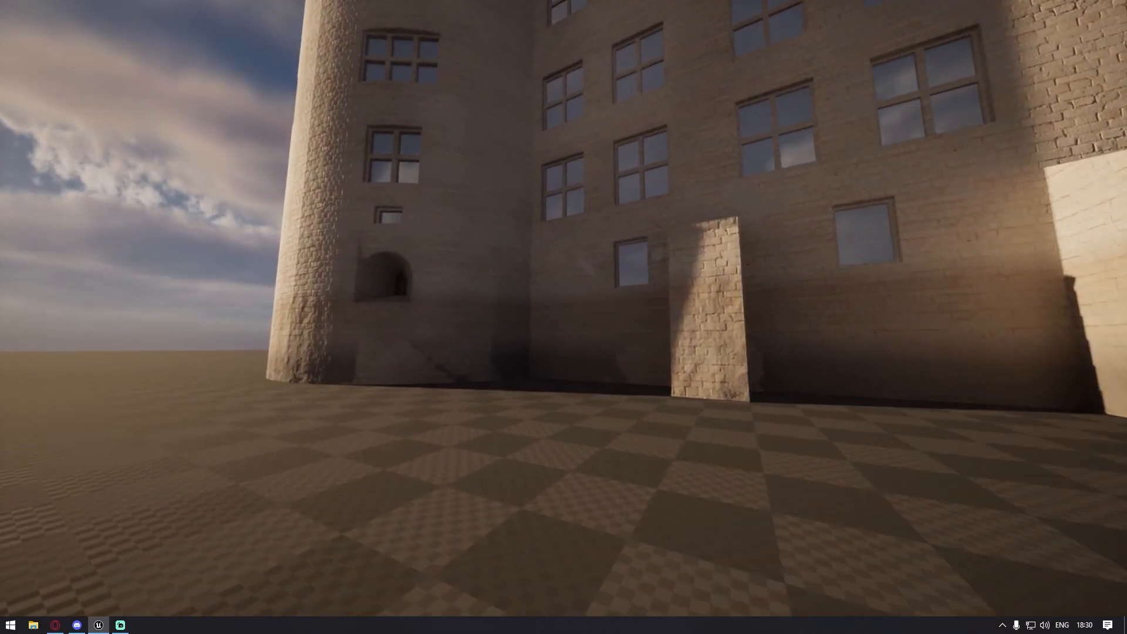
key(w)
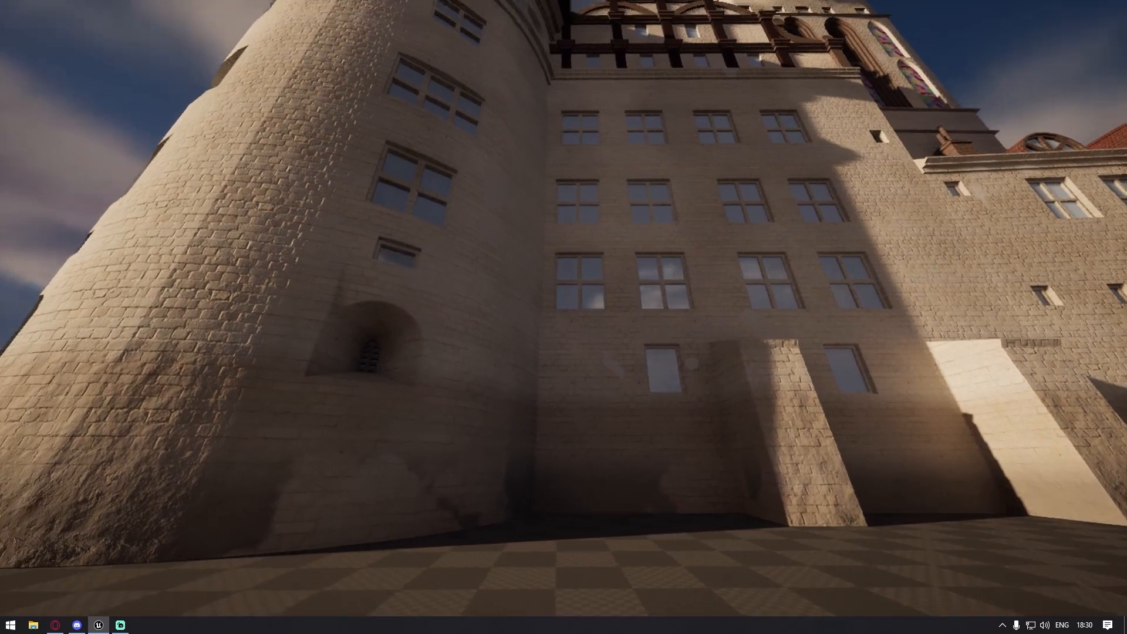
key(w)
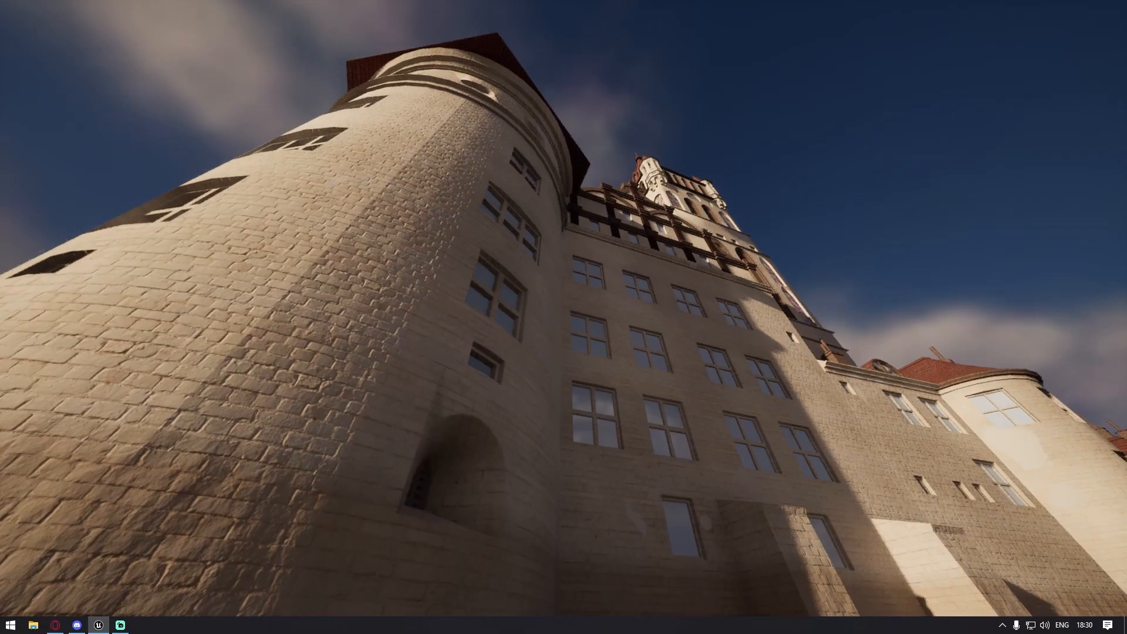
key(w)
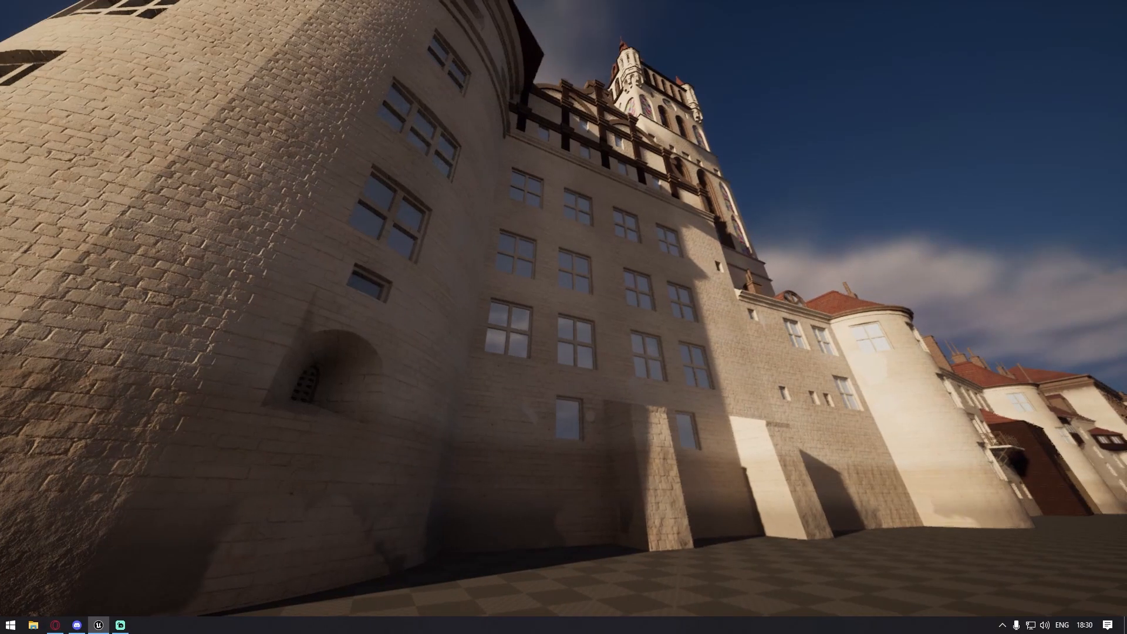
key(w)
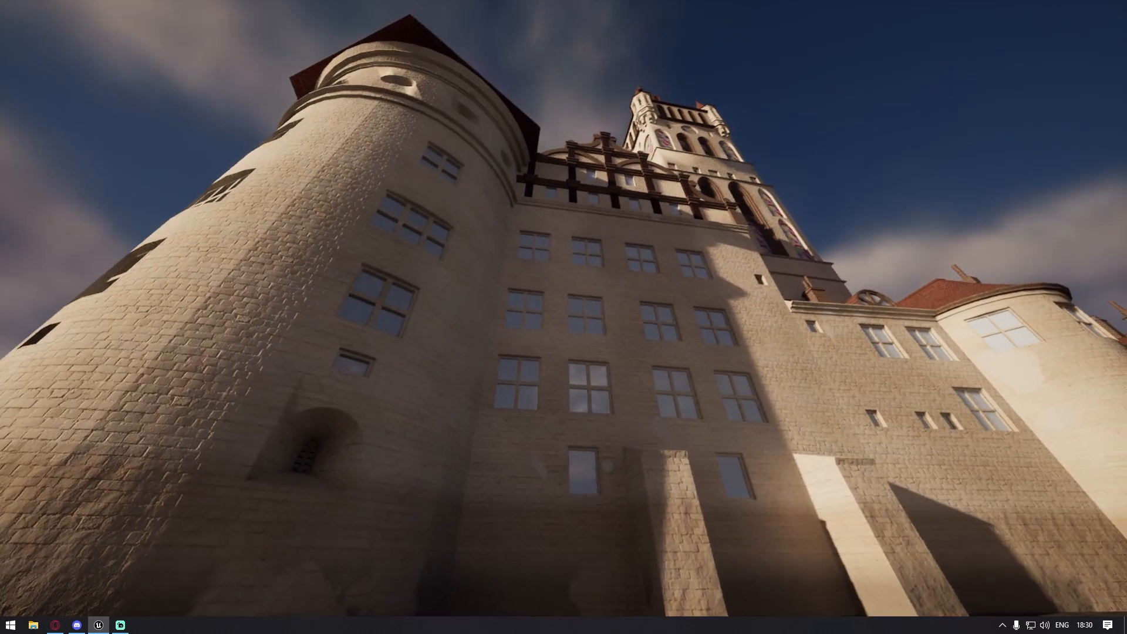
key(w)
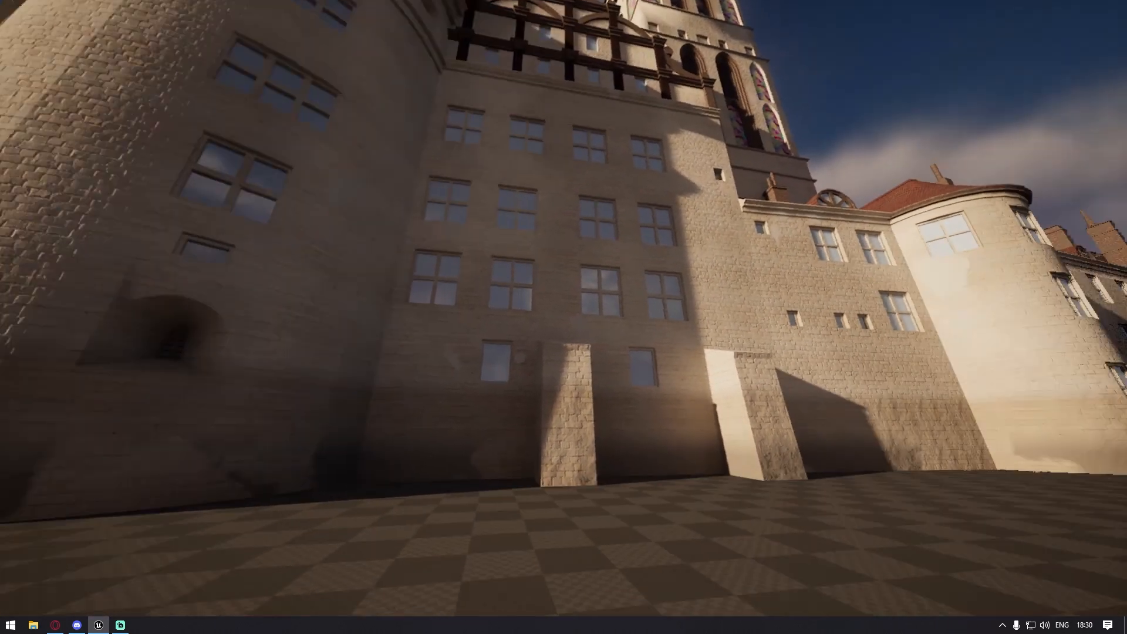
Walk past the buttresses and the smaller round tower, checking the dirt layer on the lower walls in sun and shade
key(w)
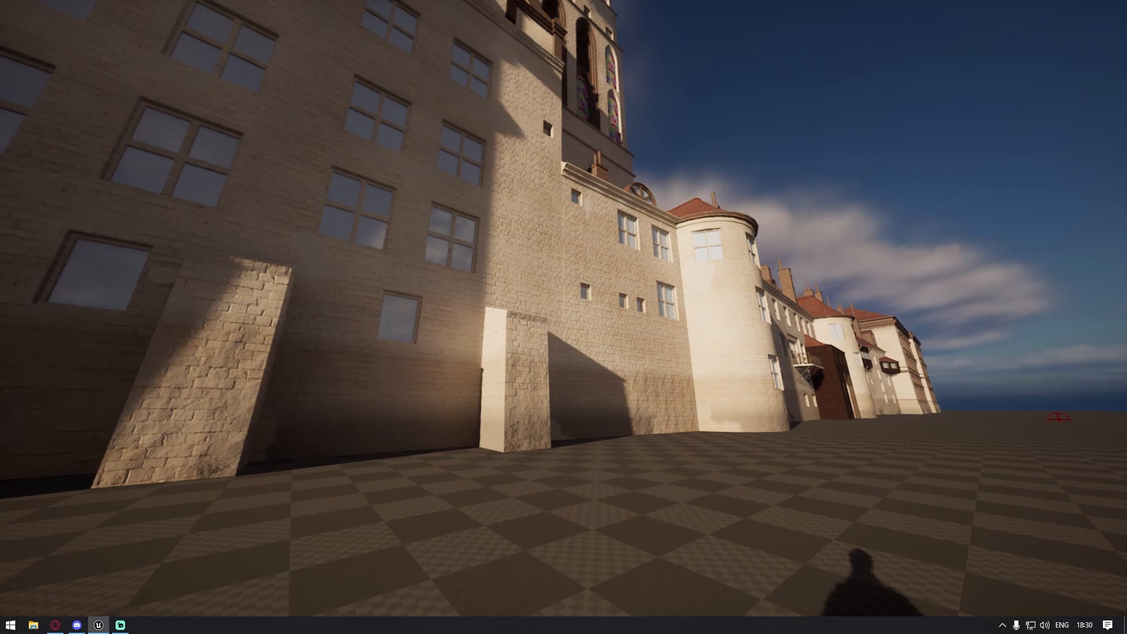
key(w)
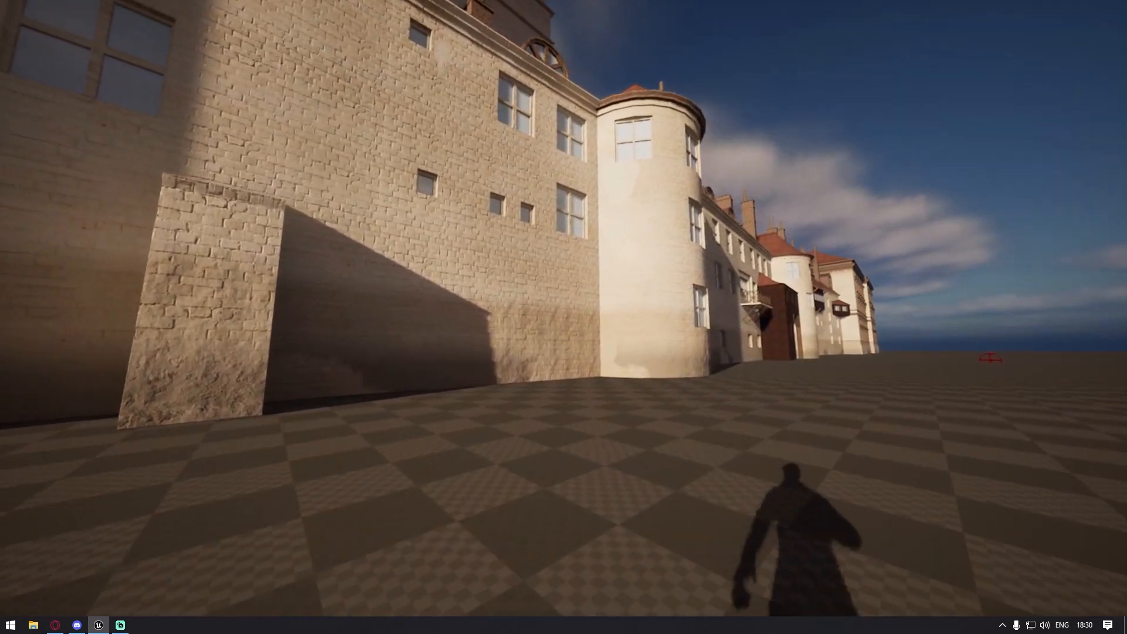
key(w)
key(w)
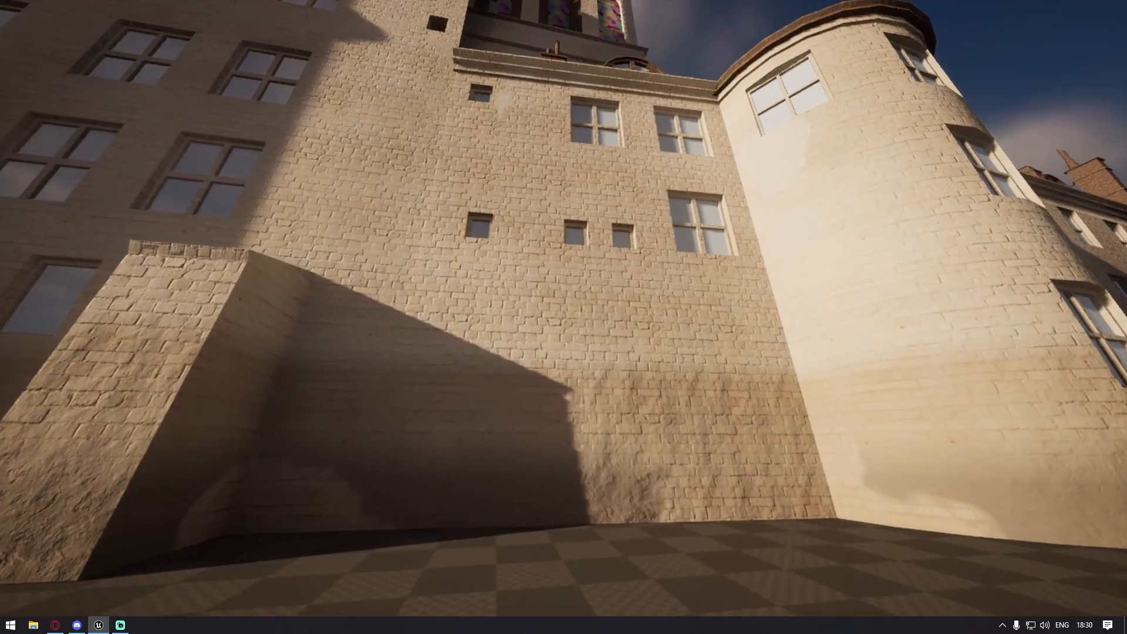
key(w)
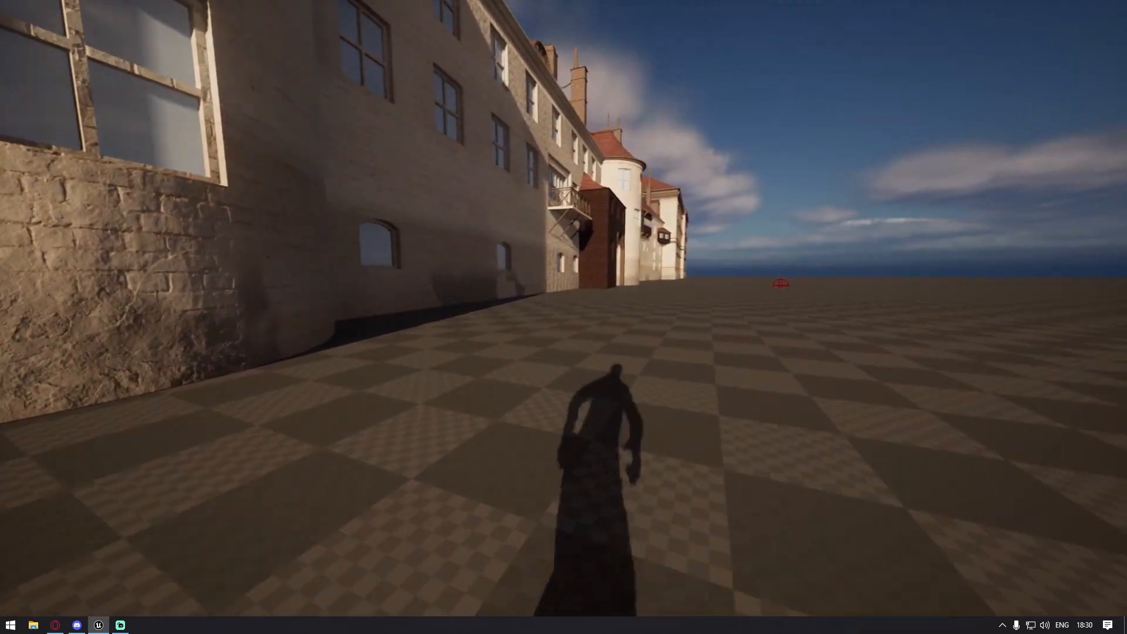
key(d)
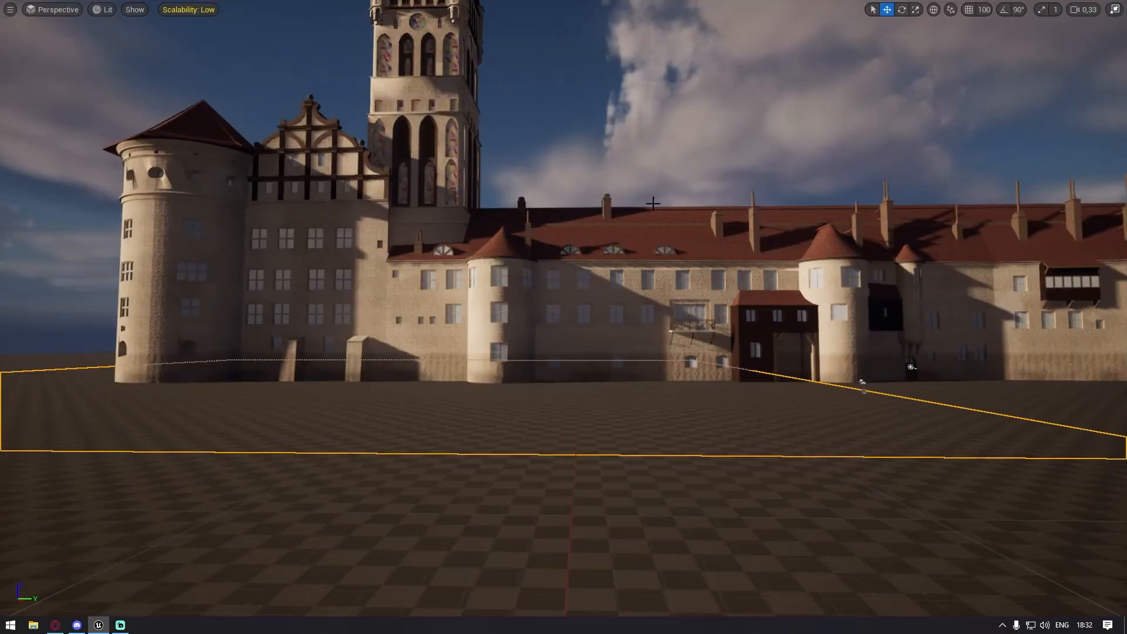
Fly along the castle in the editor viewport, reviewing the wall material from the ornate building to the large end tower
key(w)
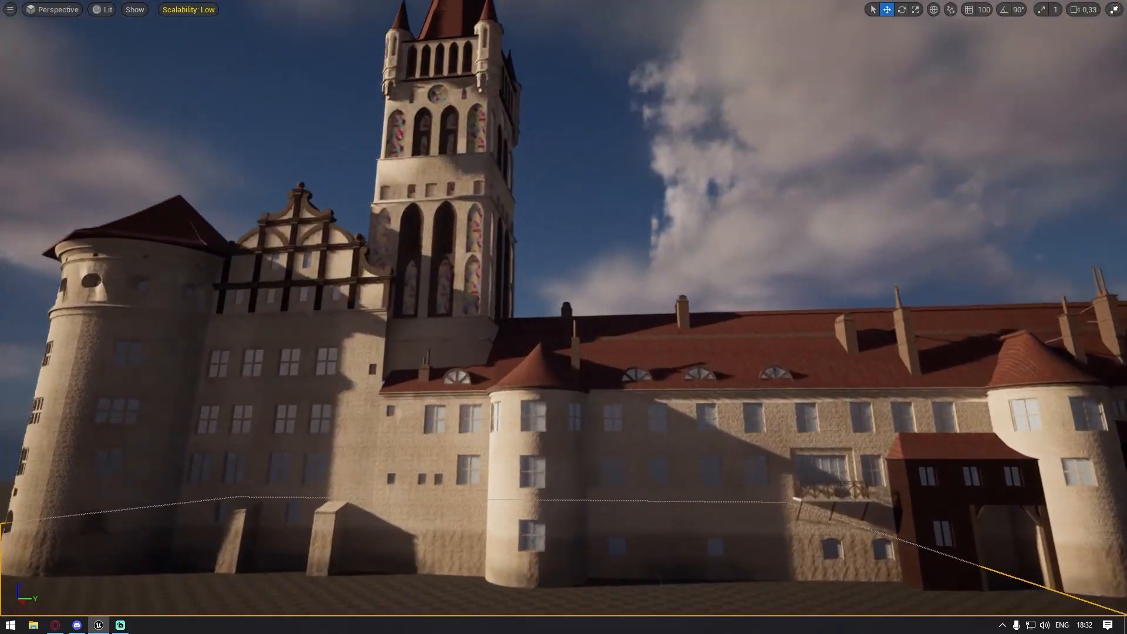
key(w)
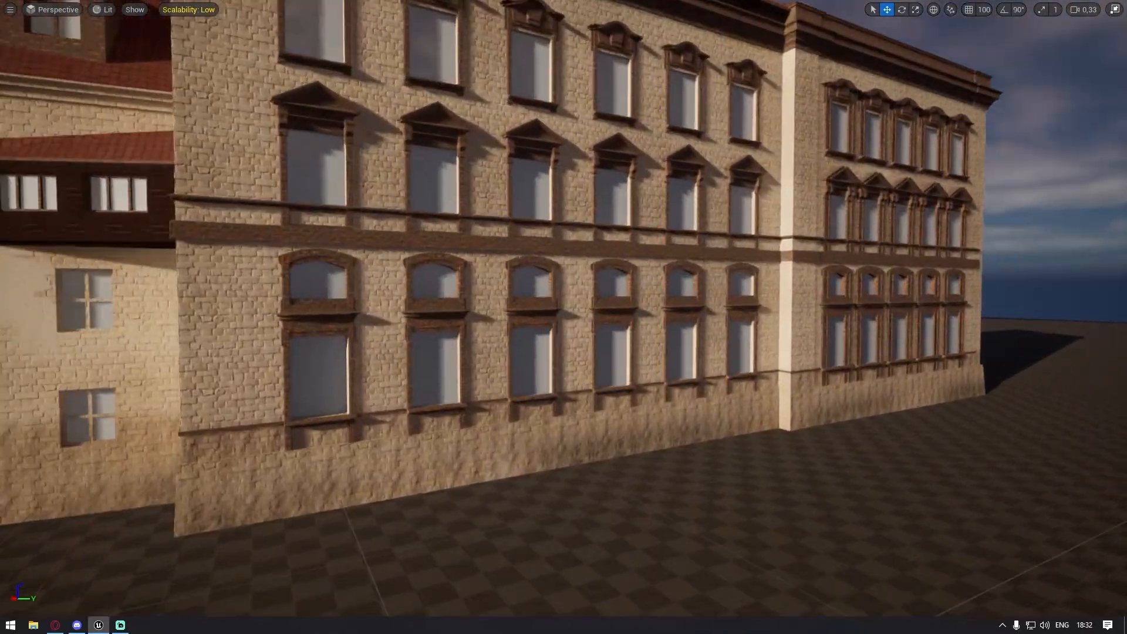
key(w)
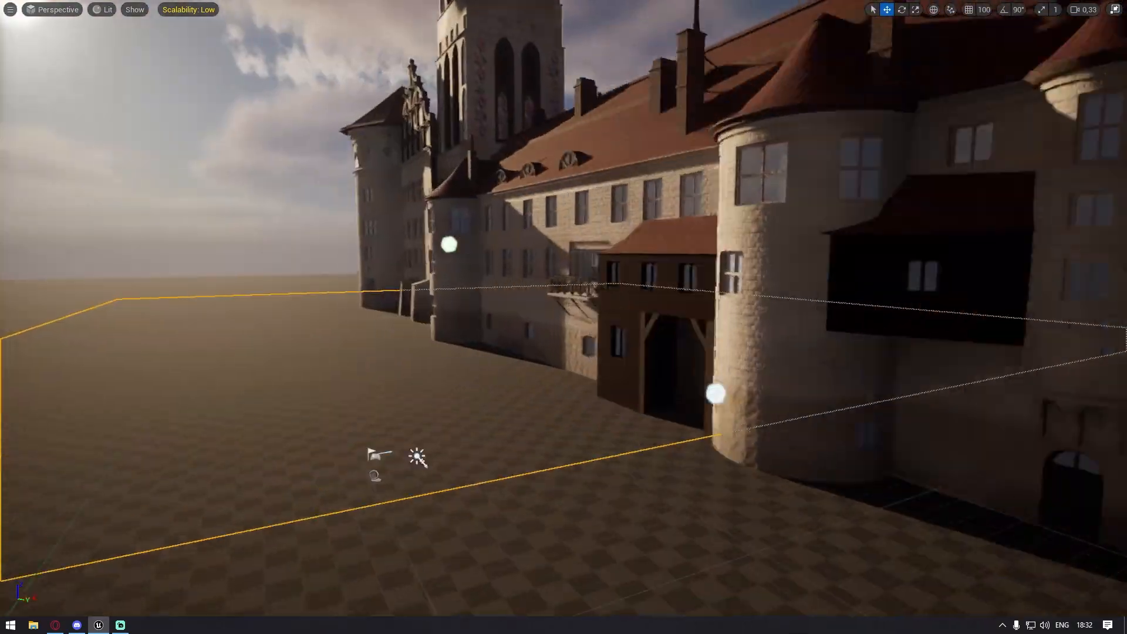
key(w)
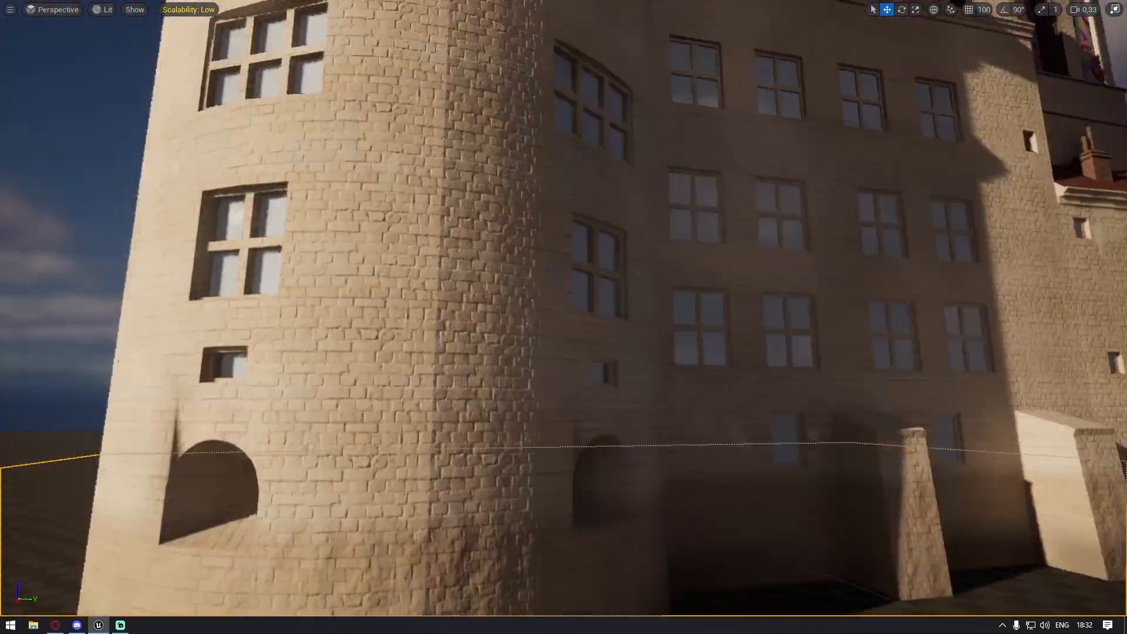
key(w)
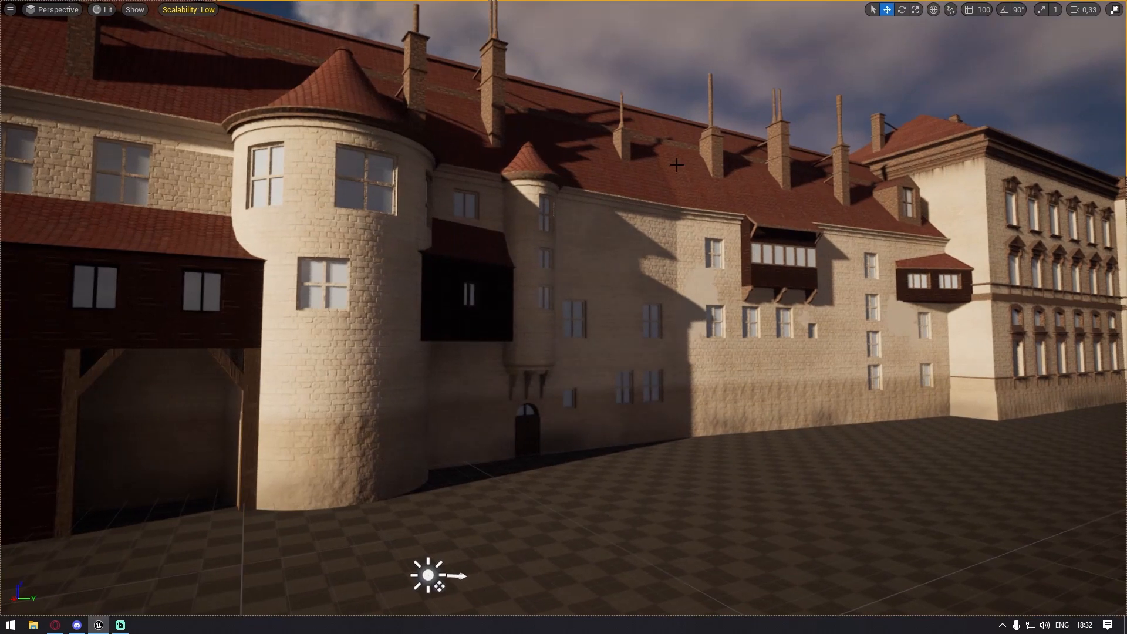
Pull the editor view back from the gatehouse tower and pan across the castle front to the roofs and upper walls
key(s)
right_drag(677, 165, 662, 161)
key(w)
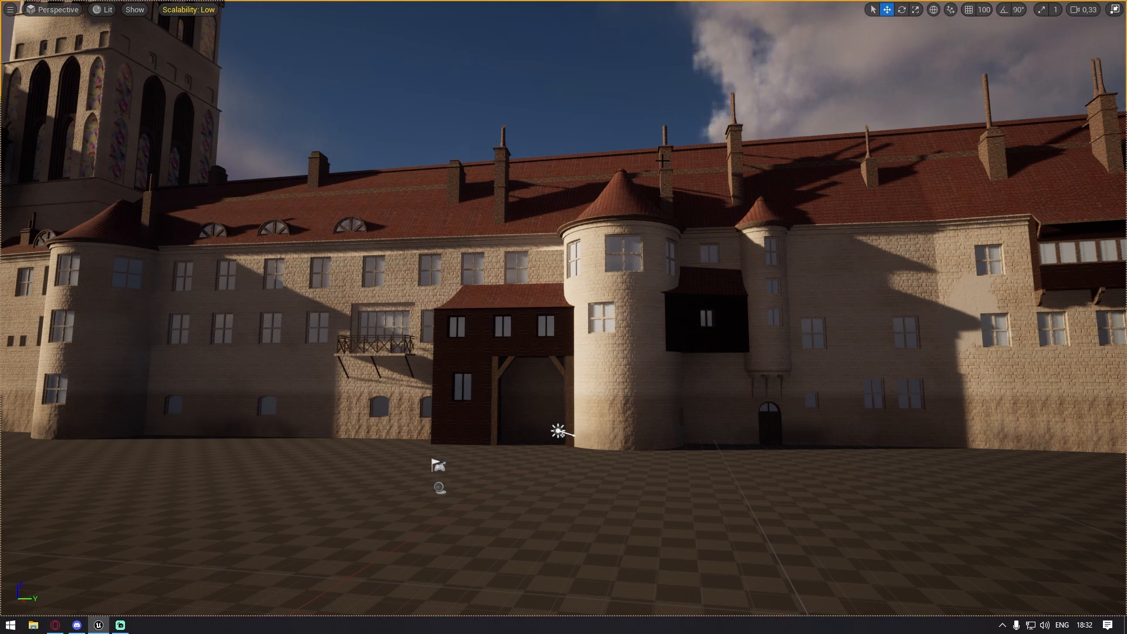
right_drag(663, 160, 736, 142)
key(a)
key(d)
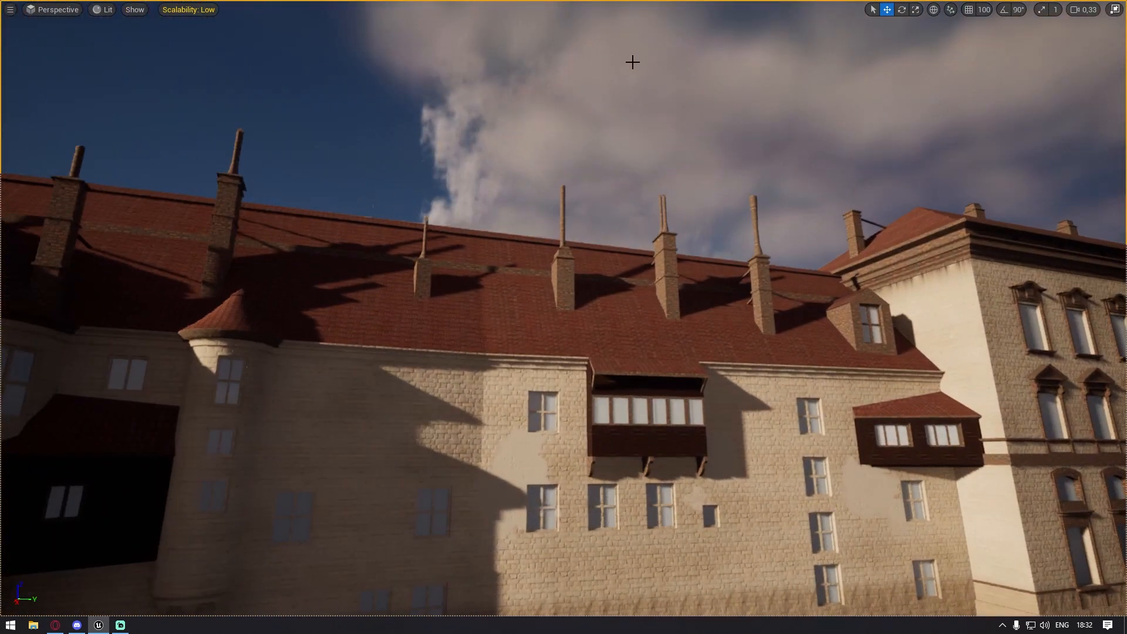